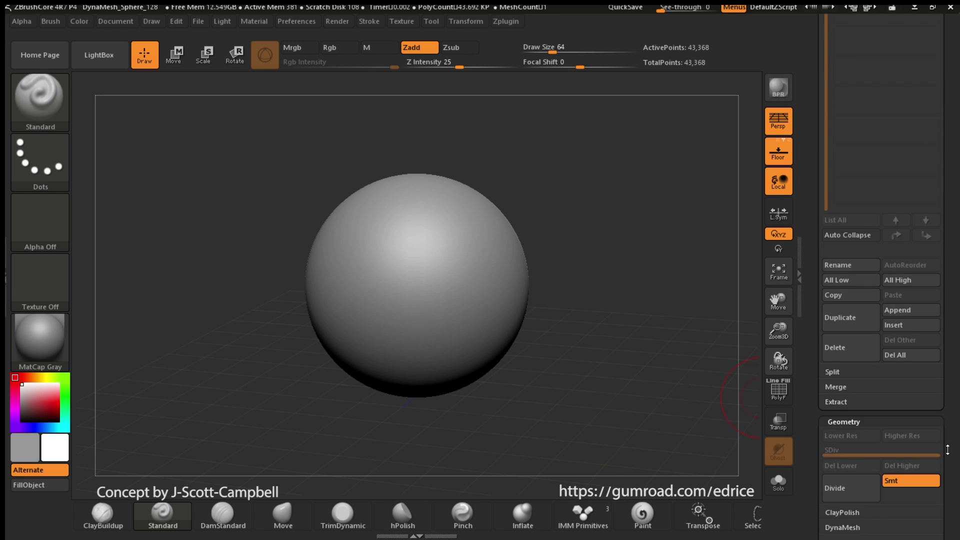
# Set DynaMesh to resolution 64 with Groups enabled and remesh the sphere.
pyautogui.click(846, 442)
pyautogui.click(903, 424)
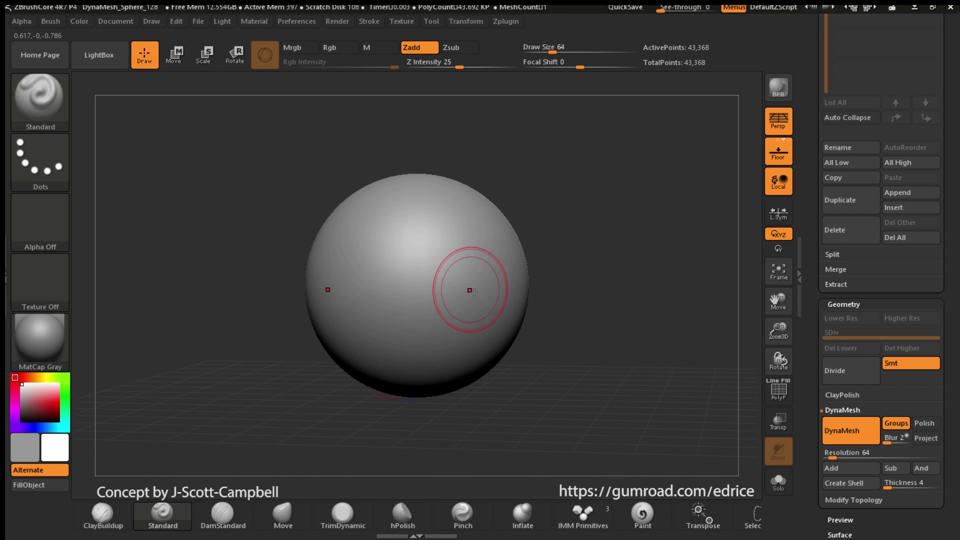
pyautogui.moveTo(536, 251); pyautogui.dragTo(520, 235)
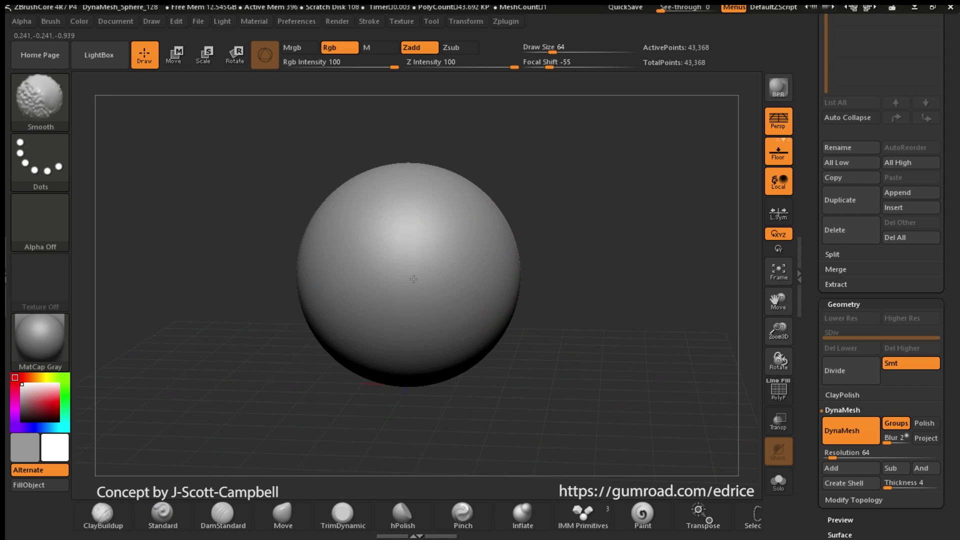
pyautogui.press('shift')
pyautogui.keyDown('ctrl'); pyautogui.moveTo(573, 259); pyautogui.dragTo(621, 339); pyautogui.keyUp('ctrl')
pyautogui.moveTo(493, 425); pyautogui.dragTo(530, 405)
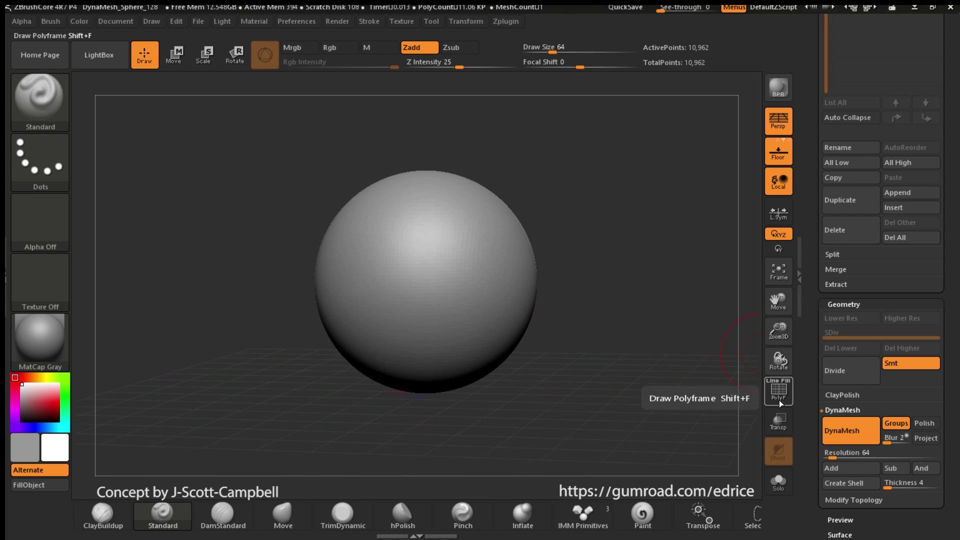
# Inspect the remeshed sphere's topology by turning its polyframe on and back off.
pyautogui.click(780, 399)
pyautogui.moveTo(650, 360); pyautogui.dragTo(620, 370)
pyautogui.click(785, 381)
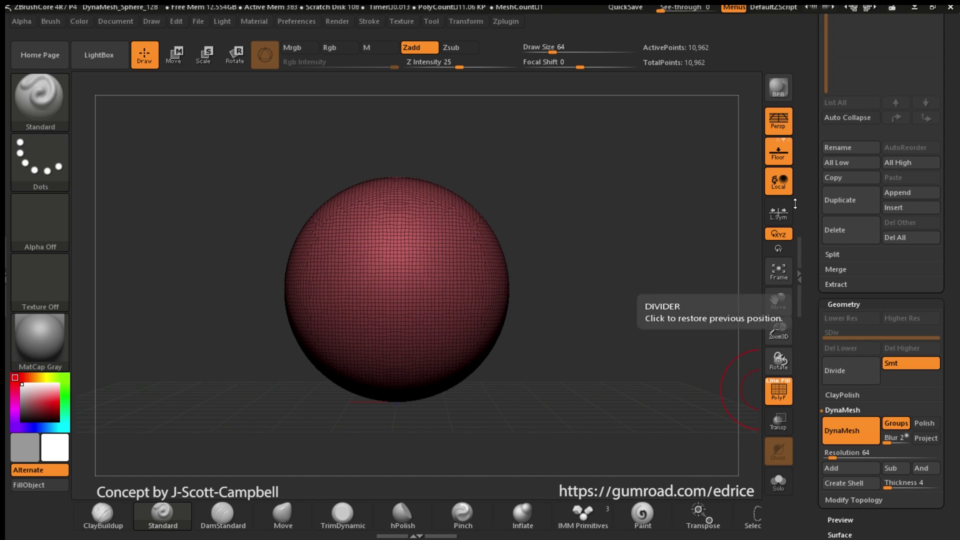
pyautogui.click(779, 391)
# Turn off perspective distortion and switch the floor grid to the front-back plane behind the sphere.
pyautogui.click(786, 126)
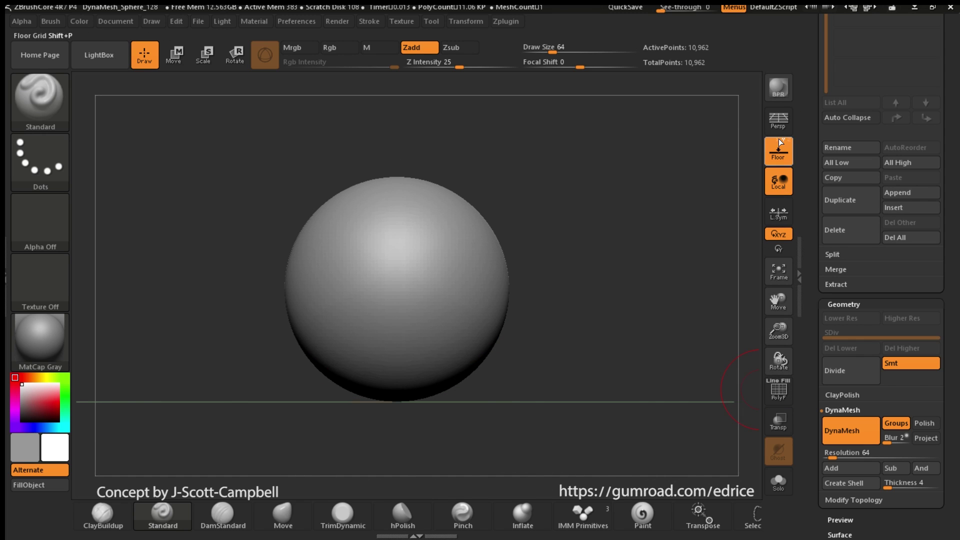
pyautogui.click(778, 142)
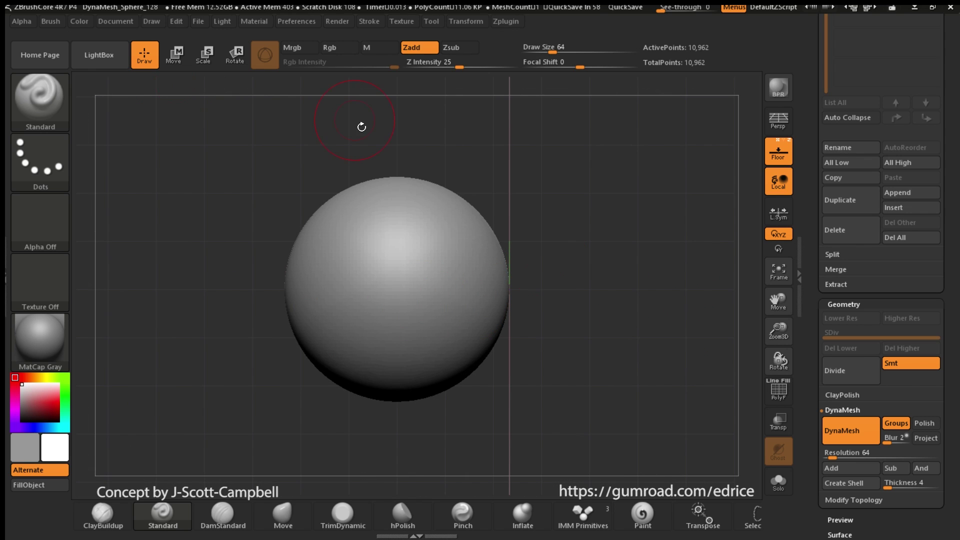
pyautogui.click(783, 276)
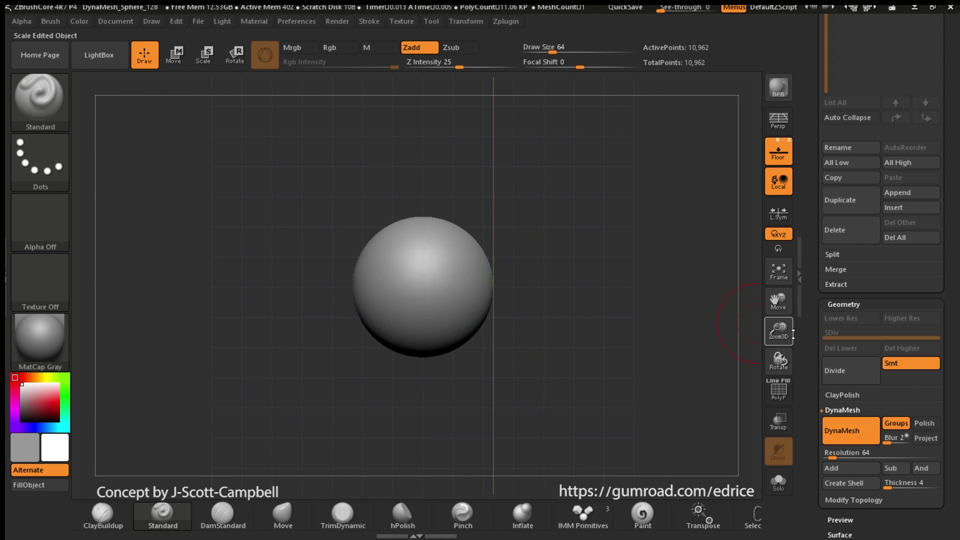
pyautogui.moveTo(784, 334); pyautogui.dragTo(784, 318)
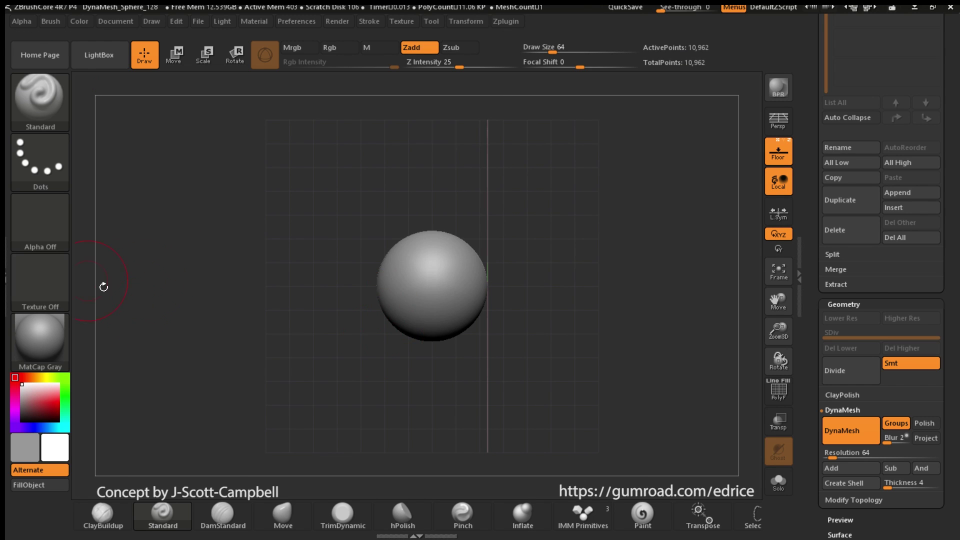
# Load the character turnaround sheet as the first Front-Back reference map of the floor grid.
pyautogui.click(46, 282)
pyautogui.moveTo(154, 22)
pyautogui.click(187, 309)
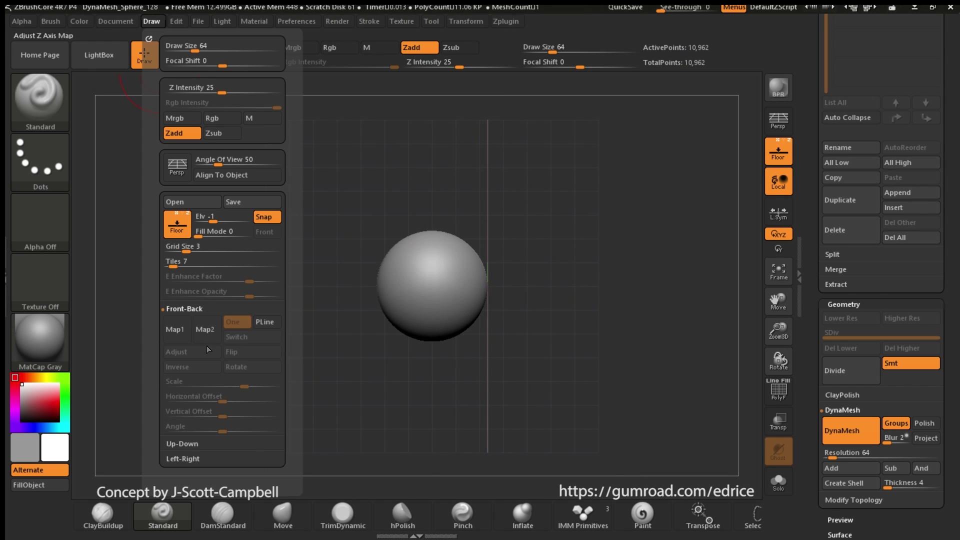
pyautogui.click(181, 330)
pyautogui.click(447, 334)
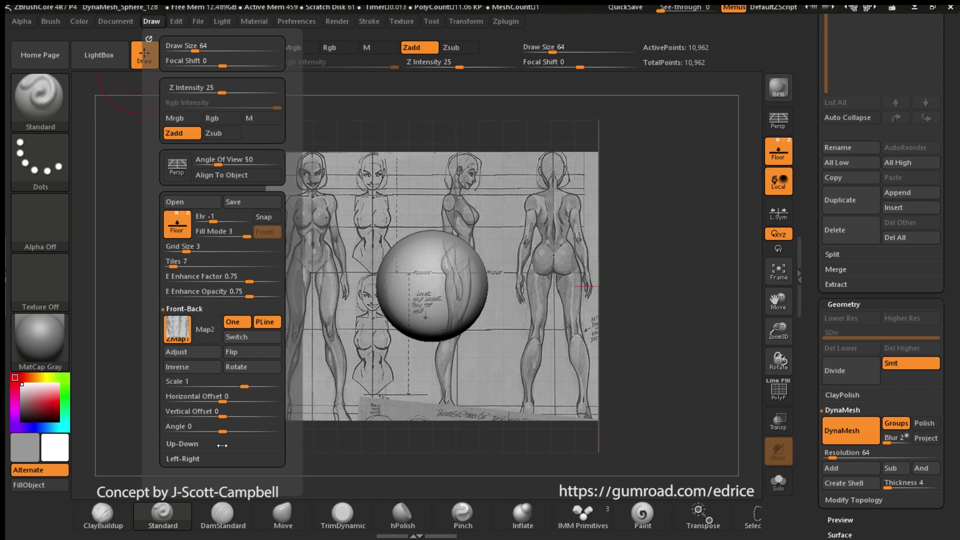
# Load the same turnaround sheet as the Left-Right reference map and check it from the side.
pyautogui.click(206, 330)
pyautogui.click(453, 333)
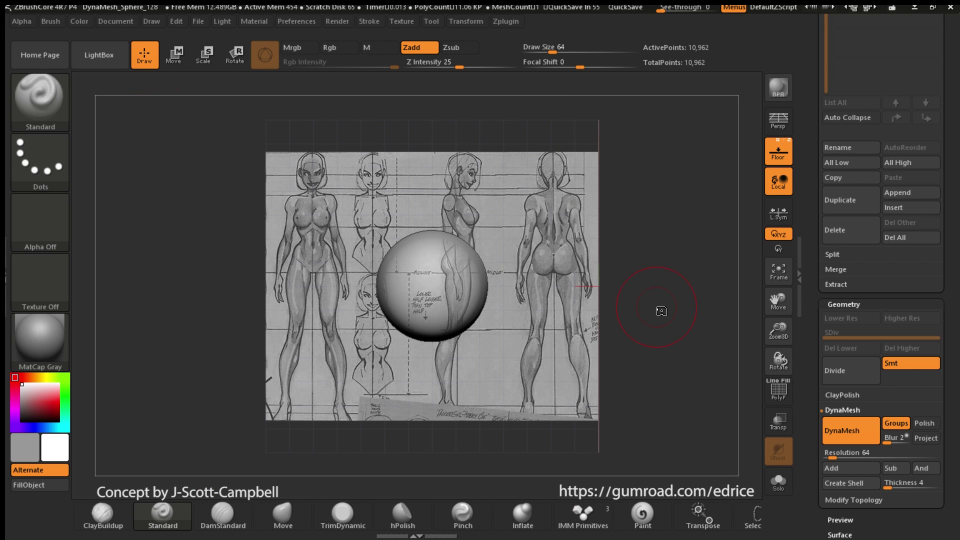
pyautogui.moveTo(659, 282); pyautogui.dragTo(618, 316)
pyautogui.moveTo(779, 331); pyautogui.dragTo(674, 347)
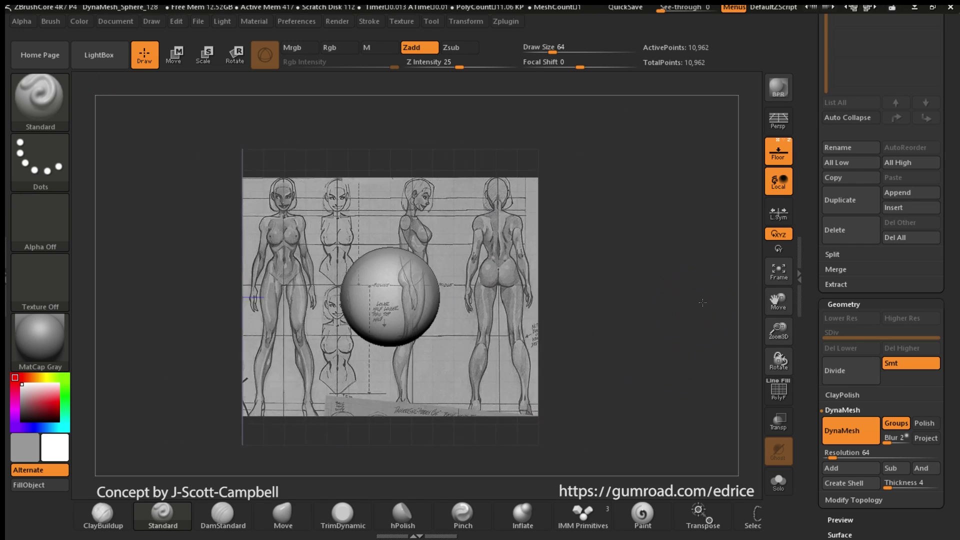
# Crop the Front-Back reference map to the full-height front-view figure only.
pyautogui.click(152, 21)
pyautogui.click(193, 381)
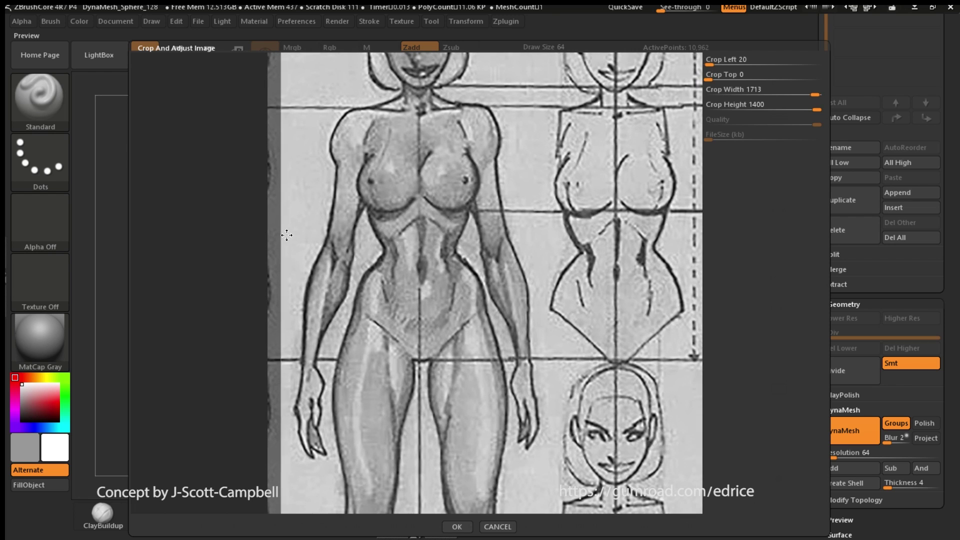
pyautogui.moveTo(286, 236); pyautogui.dragTo(298, 231)
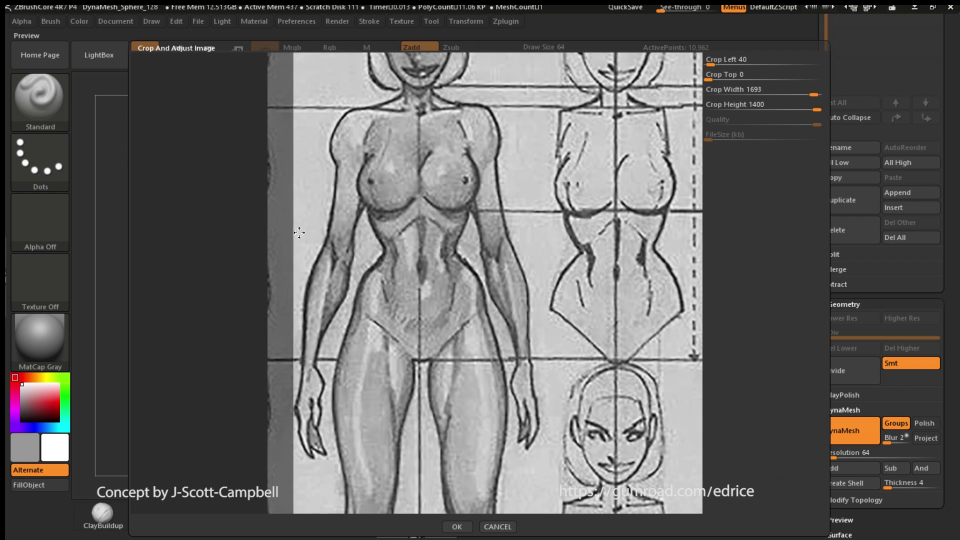
pyautogui.moveTo(470, 228); pyautogui.dragTo(340, 201)
pyautogui.moveTo(531, 120); pyautogui.dragTo(391, 264)
pyautogui.click(457, 527)
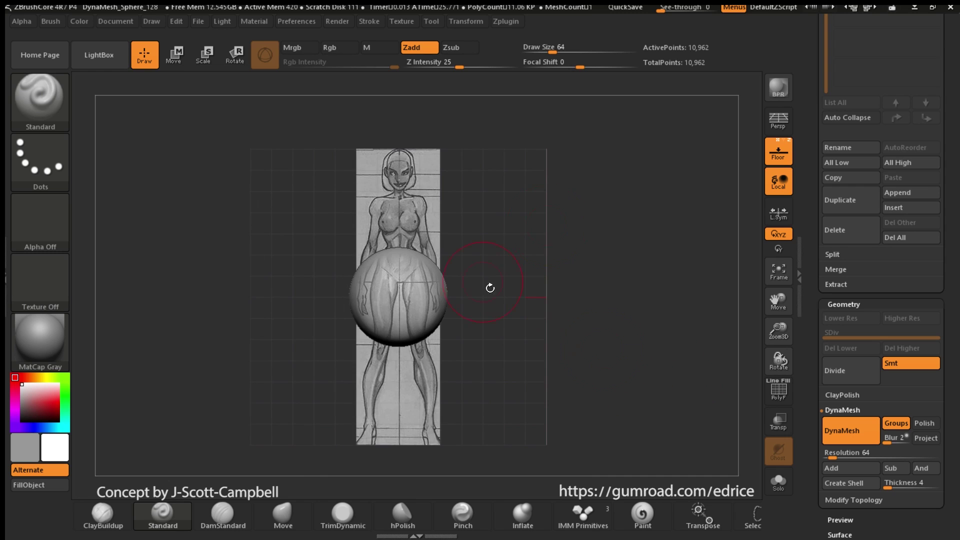
# Crop the Left-Right reference map to the full-height side-view figure only.
pyautogui.click(151, 21)
pyautogui.click(183, 459)
pyautogui.click(196, 382)
pyautogui.moveTo(281, 96); pyautogui.dragTo(377, 94)
pyautogui.moveTo(422, 393); pyautogui.dragTo(537, 411)
pyautogui.moveTo(200, 111); pyautogui.dragTo(666, 137)
pyautogui.moveTo(278, 141); pyautogui.dragTo(632, 141)
pyautogui.moveTo(634, 143); pyautogui.dragTo(160, 103)
pyautogui.moveTo(158, 100); pyautogui.dragTo(361, 90)
pyautogui.moveTo(531, 375); pyautogui.dragTo(550, 80)
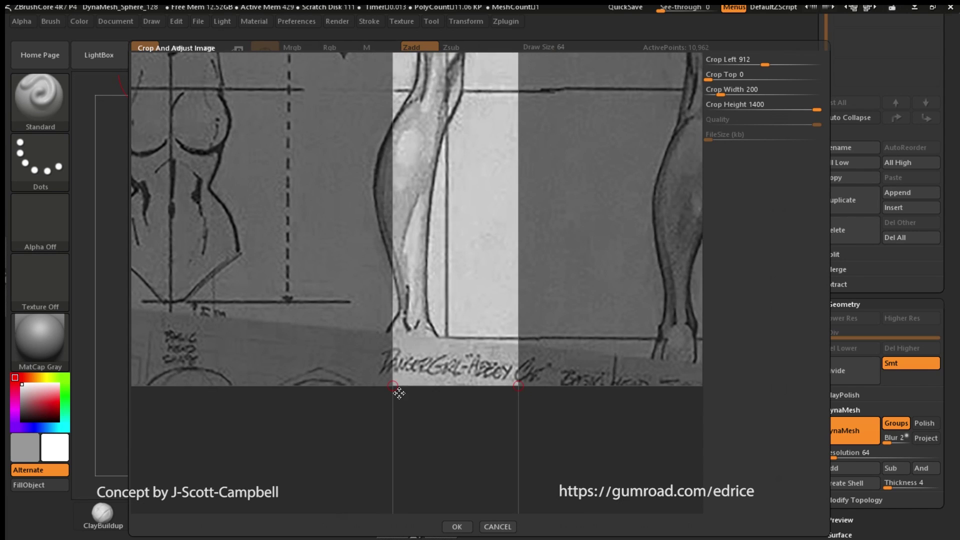
pyautogui.moveTo(399, 392); pyautogui.dragTo(382, 389)
pyautogui.click(465, 527)
pyautogui.moveTo(625, 371); pyautogui.dragTo(565, 354)
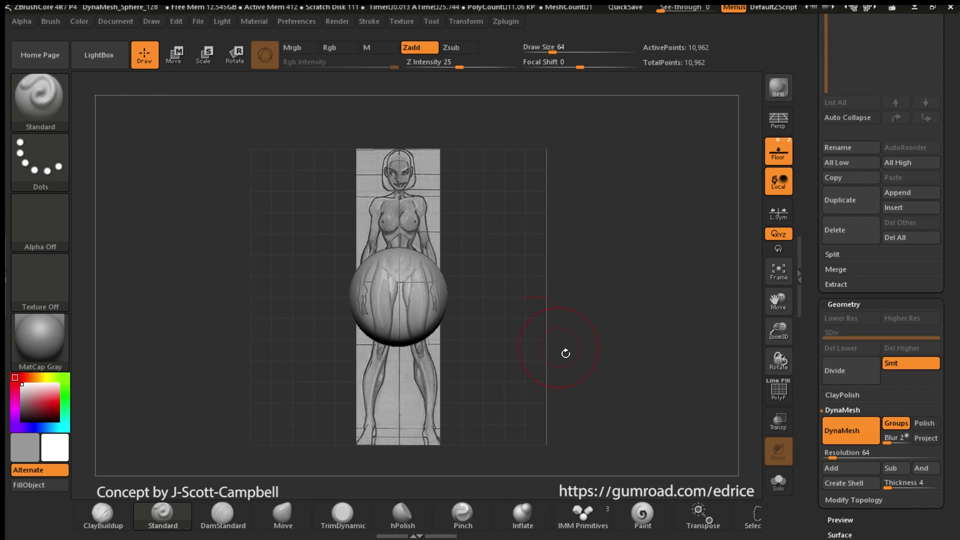
# Load the turnaround sheet as the second Front-Back reference map for the back view.
pyautogui.click(152, 22)
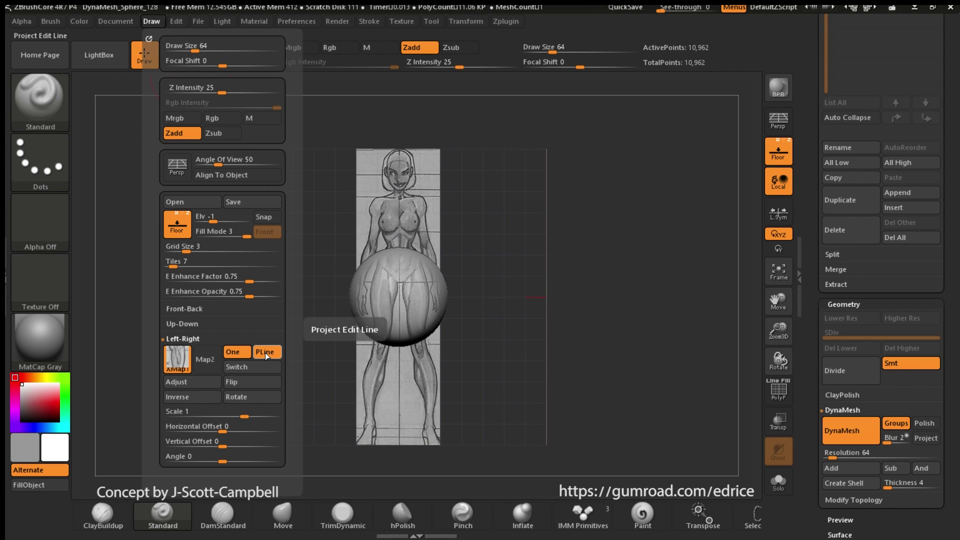
pyautogui.click(195, 309)
pyautogui.moveTo(502, 345)
pyautogui.mouseDown()
pyautogui.moveTo(421, 382)
pyautogui.moveTo(474, 421)
pyautogui.moveTo(551, 330)
pyautogui.moveTo(626, 345)
pyautogui.mouseUp()
pyautogui.click(152, 21)
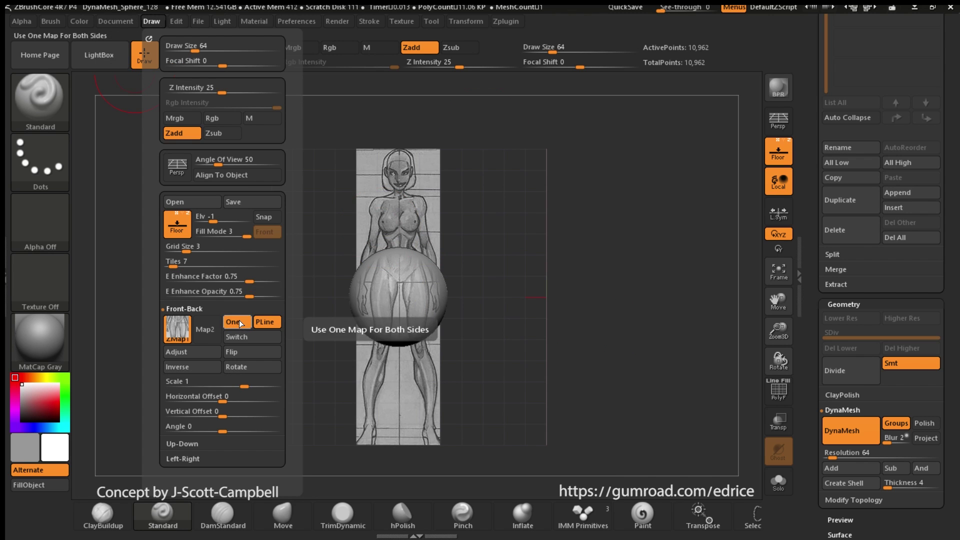
pyautogui.click(212, 331)
pyautogui.click(463, 368)
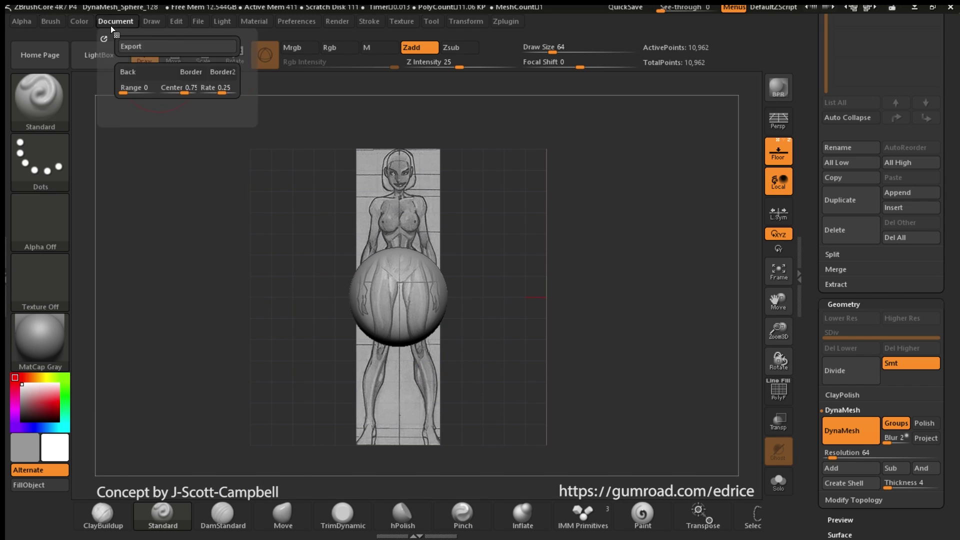
# Crop the second Front-Back map to the back-view figure at full height, about 400 pixels wide.
pyautogui.moveTo(151, 22)
pyautogui.click(192, 352)
pyautogui.moveTo(505, 100); pyautogui.dragTo(587, 298)
pyautogui.moveTo(621, 102); pyautogui.dragTo(694, 106)
pyautogui.moveTo(694, 108); pyautogui.dragTo(588, 120)
pyautogui.moveTo(662, 338); pyautogui.dragTo(548, 176)
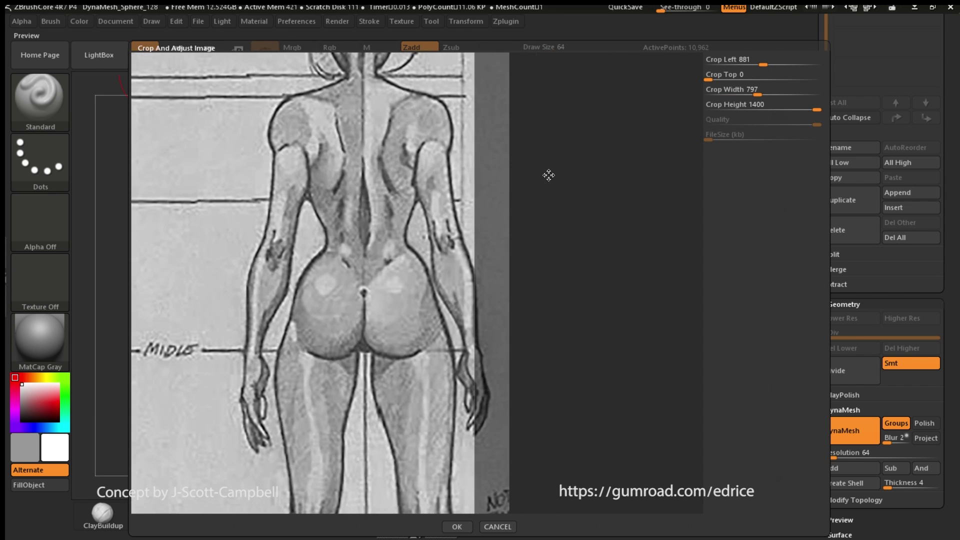
pyautogui.moveTo(476, 150); pyautogui.dragTo(492, 151)
pyautogui.moveTo(494, 151); pyautogui.dragTo(692, 303)
pyautogui.moveTo(178, 109); pyautogui.dragTo(392, 254)
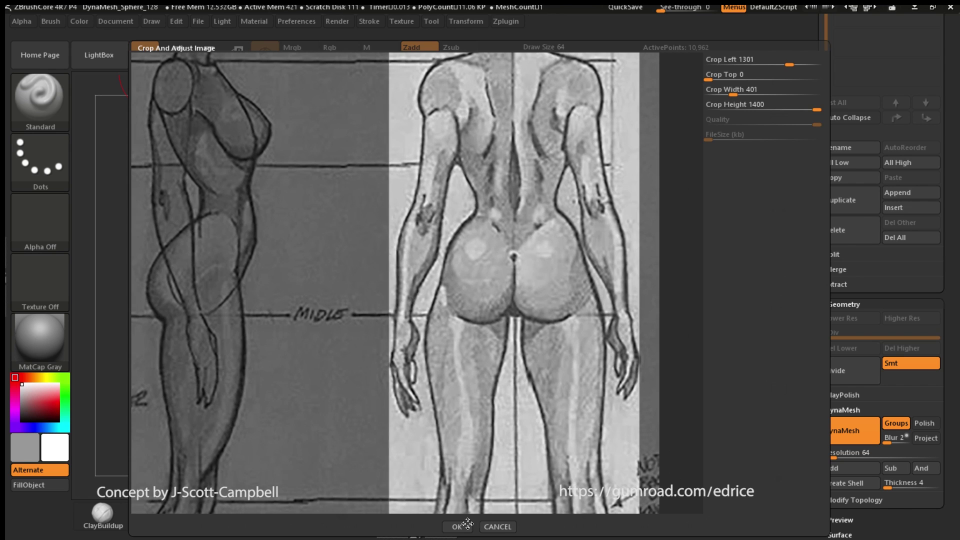
pyautogui.click(465, 525)
pyautogui.moveTo(490, 375); pyautogui.dragTo(645, 321)
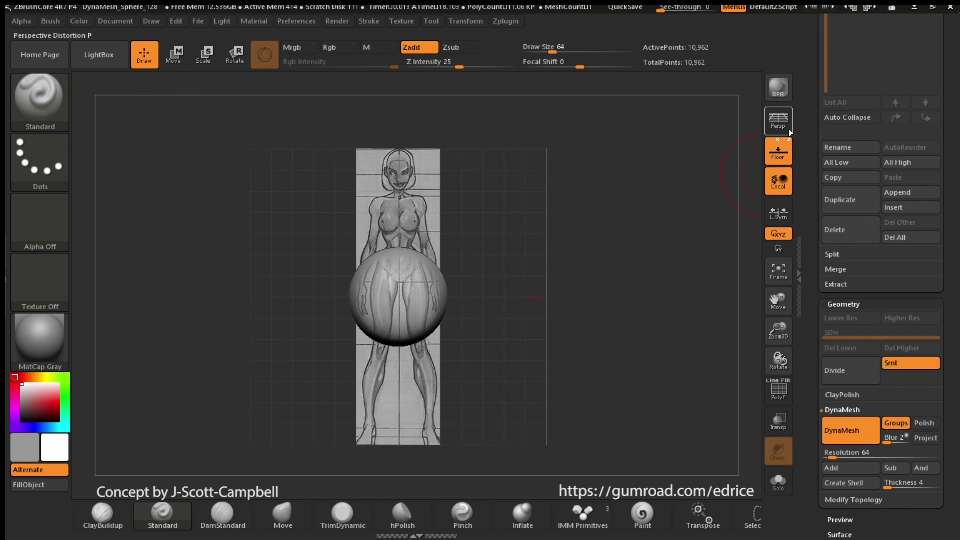
pyautogui.click(784, 156)
pyautogui.click(783, 158)
pyautogui.moveTo(780, 332); pyautogui.dragTo(777, 320)
pyautogui.moveTo(779, 306); pyautogui.dragTo(753, 300)
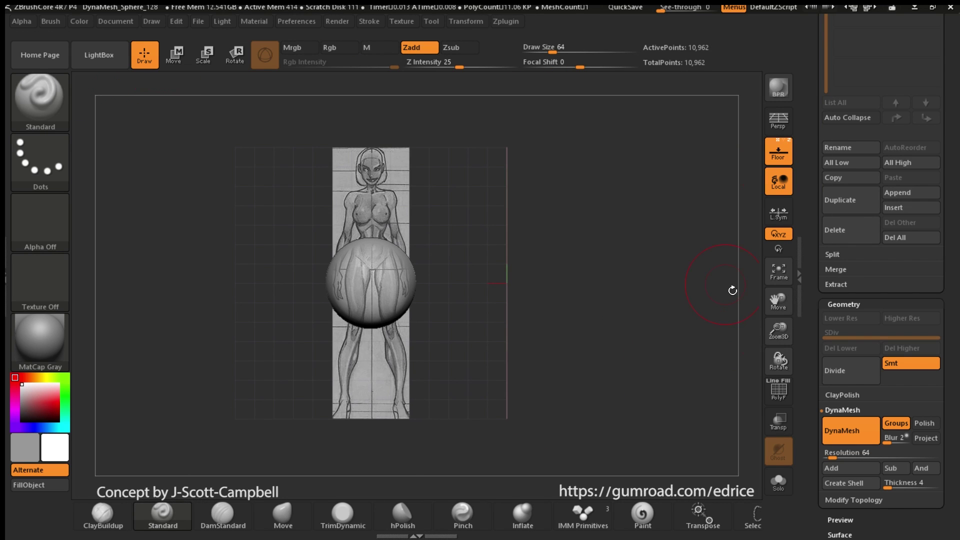
pyautogui.moveTo(779, 331); pyautogui.dragTo(749, 325)
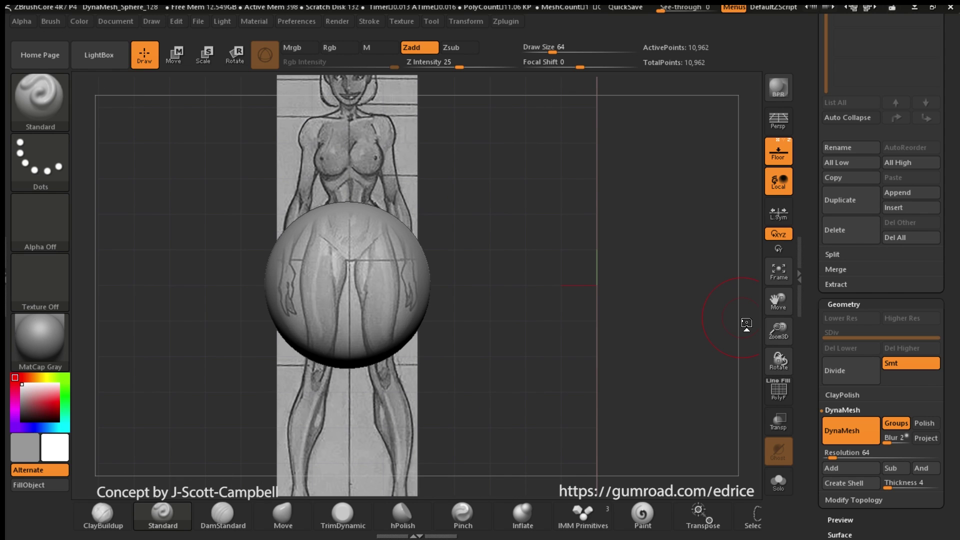
pyautogui.click(781, 392)
pyautogui.click(781, 392)
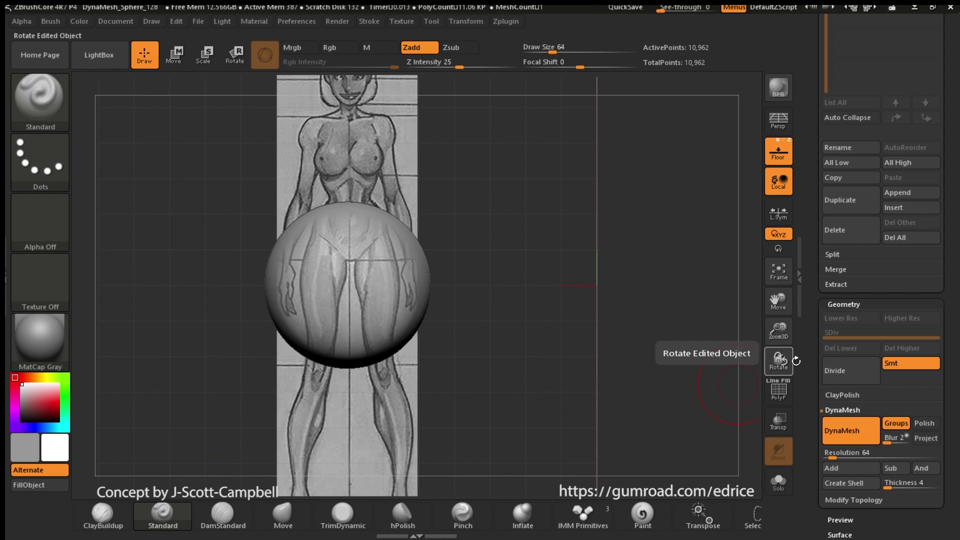
# Use the 3D gizmo in Move mode to raise the sphere and scale it down over the front figure's lower torso.
pyautogui.moveTo(780, 330)
pyautogui.mouseDown()
pyautogui.moveTo(781, 344)
pyautogui.moveTo(779, 332)
pyautogui.mouseUp()
pyautogui.moveTo(779, 301); pyautogui.dragTo(773, 343)
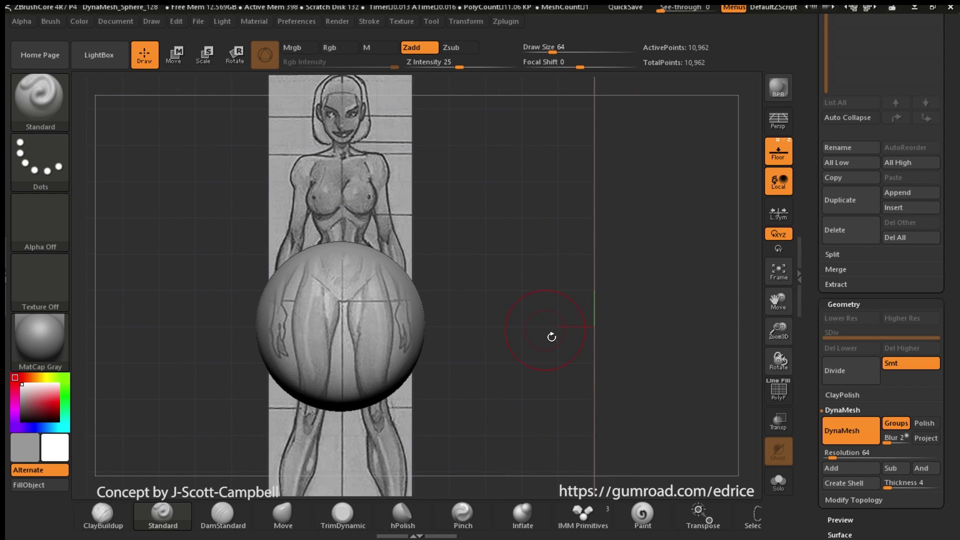
pyautogui.click(175, 59)
pyautogui.press('y')
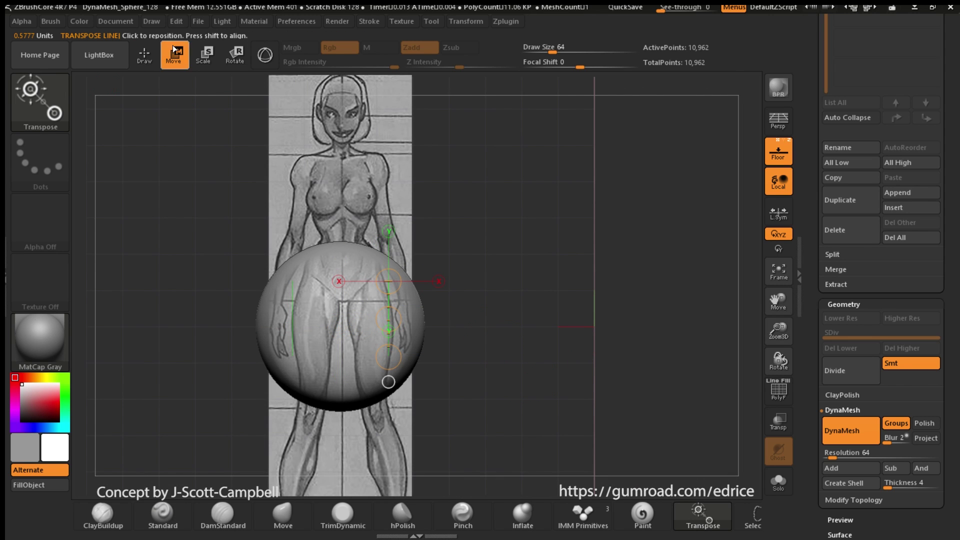
pyautogui.click(265, 55)
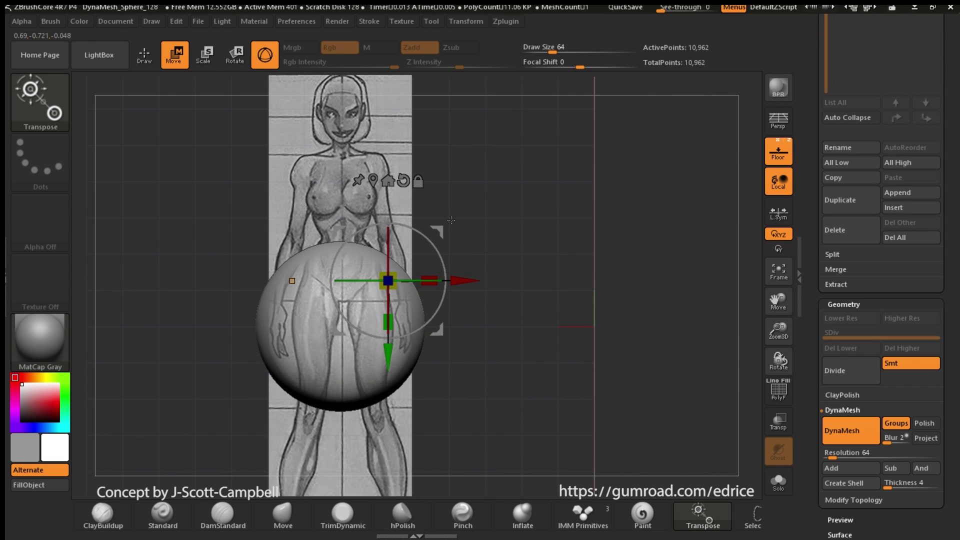
pyautogui.moveTo(392, 356); pyautogui.dragTo(395, 325)
pyautogui.moveTo(399, 242); pyautogui.dragTo(367, 275)
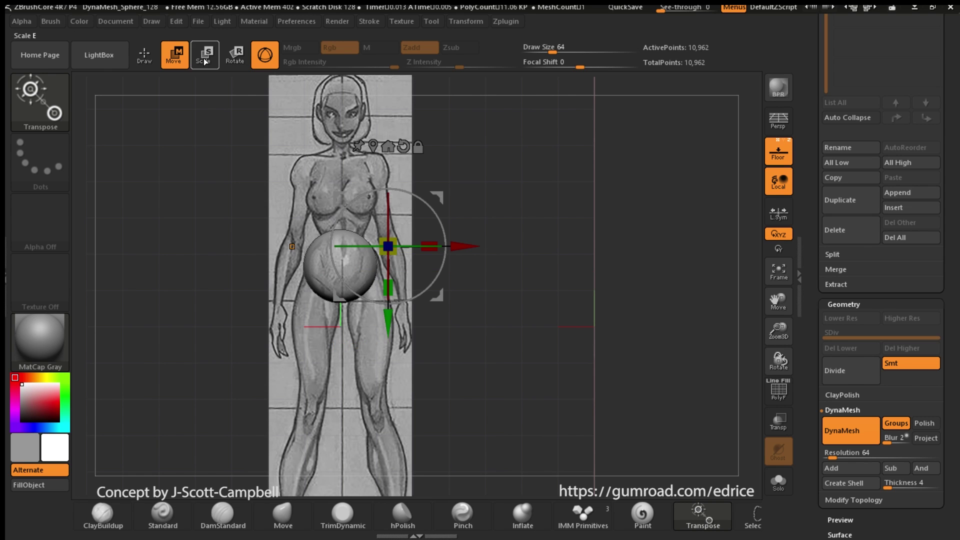
# Shift the sphere in depth in the side view to line it up with the side figure's hips.
pyautogui.click(145, 56)
pyautogui.keyDown('shift'); pyautogui.moveTo(669, 395); pyautogui.dragTo(715, 395); pyautogui.keyUp('shift')
pyautogui.click(177, 57)
pyautogui.moveTo(470, 247); pyautogui.dragTo(436, 248)
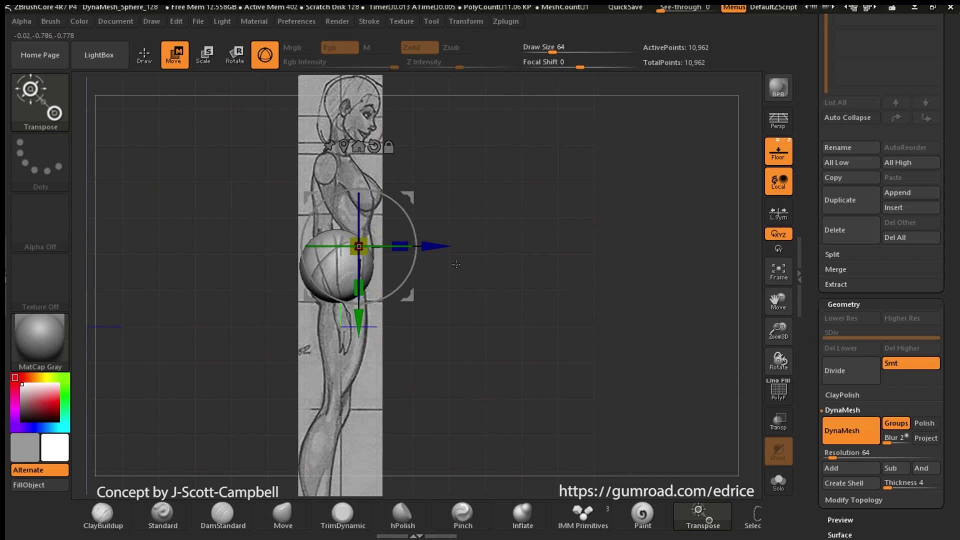
pyautogui.keyDown('shift'); pyautogui.moveTo(626, 325); pyautogui.dragTo(575, 326); pyautogui.keyUp('shift')
# Return to Draw mode and remesh the scaled-down sphere with DynaMesh at resolution 64.
pyautogui.click(145, 56)
pyautogui.moveTo(778, 331); pyautogui.dragTo(778, 380)
pyautogui.moveTo(778, 302); pyautogui.dragTo(764, 365)
pyautogui.keyDown('ctrl'); pyautogui.moveTo(631, 270); pyautogui.dragTo(643, 360); pyautogui.keyUp('ctrl')
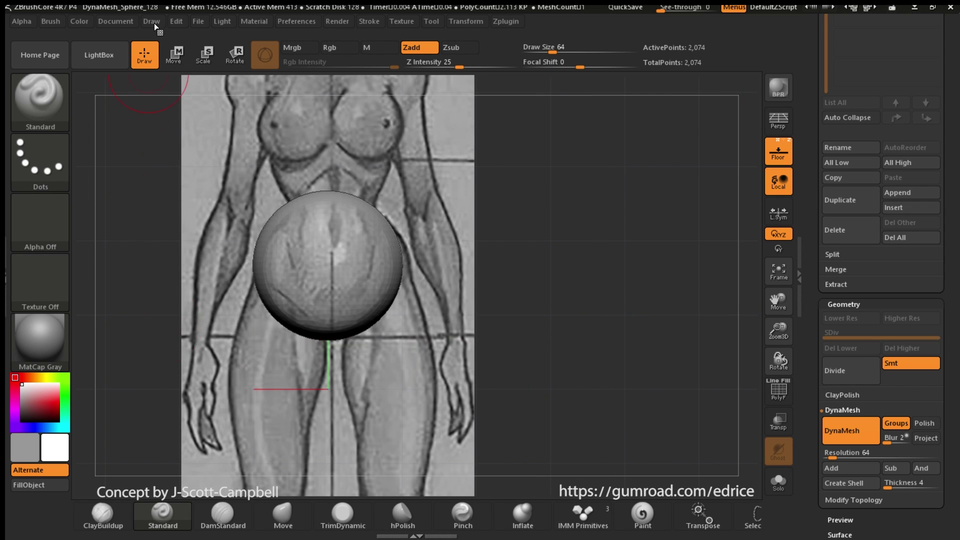
# Darken the reference images behind the sphere through the floor grid's display settings.
pyautogui.click(152, 22)
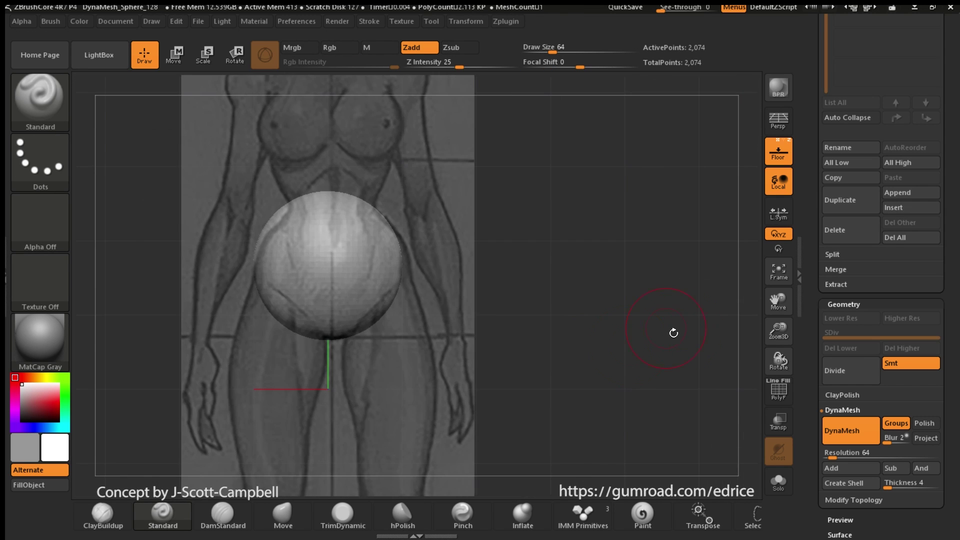
pyautogui.moveTo(779, 332); pyautogui.dragTo(770, 299)
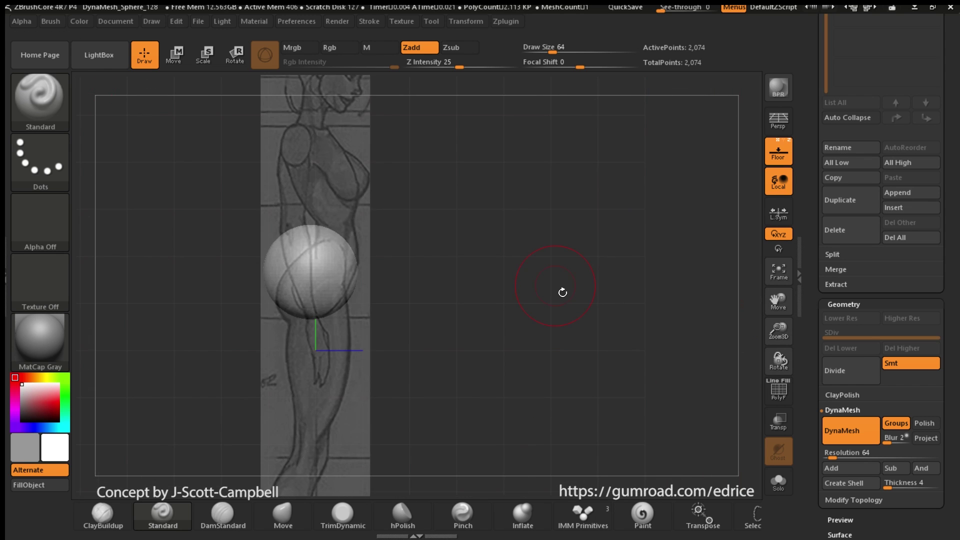
# Use the Move Topological brush at draw size 80 to taper the sphere into a pelvis block and press its top down.
pyautogui.press('b')
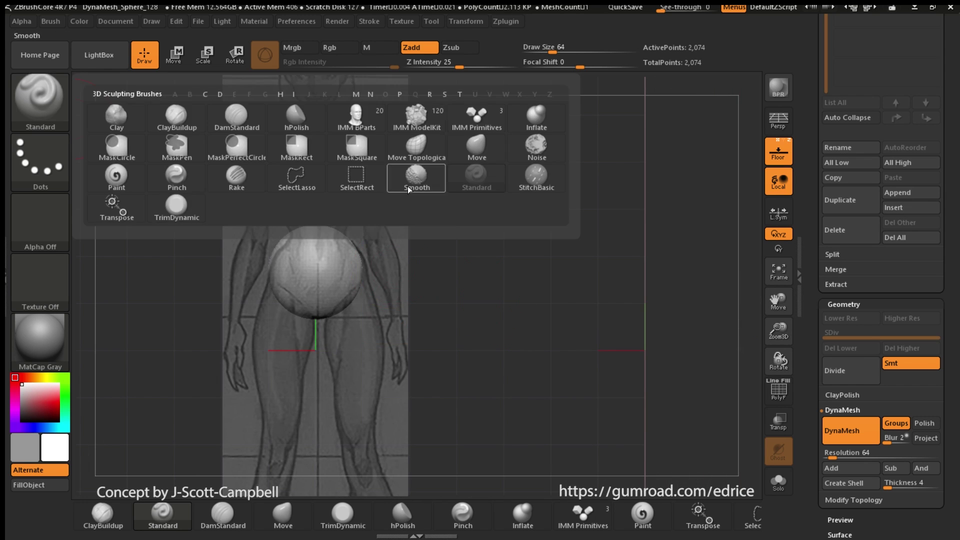
pyautogui.press('m')
pyautogui.press('t')
pyautogui.click(68, 128)
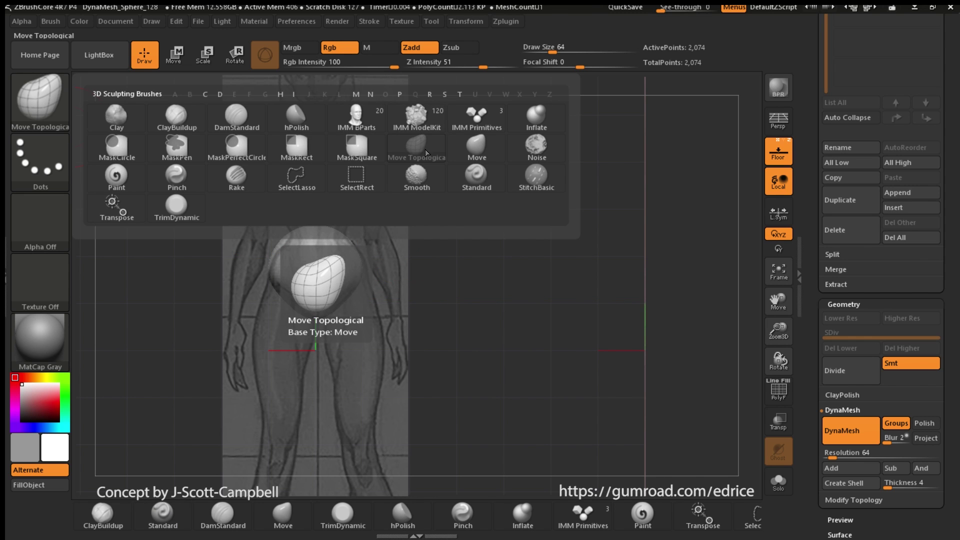
pyautogui.click(344, 155)
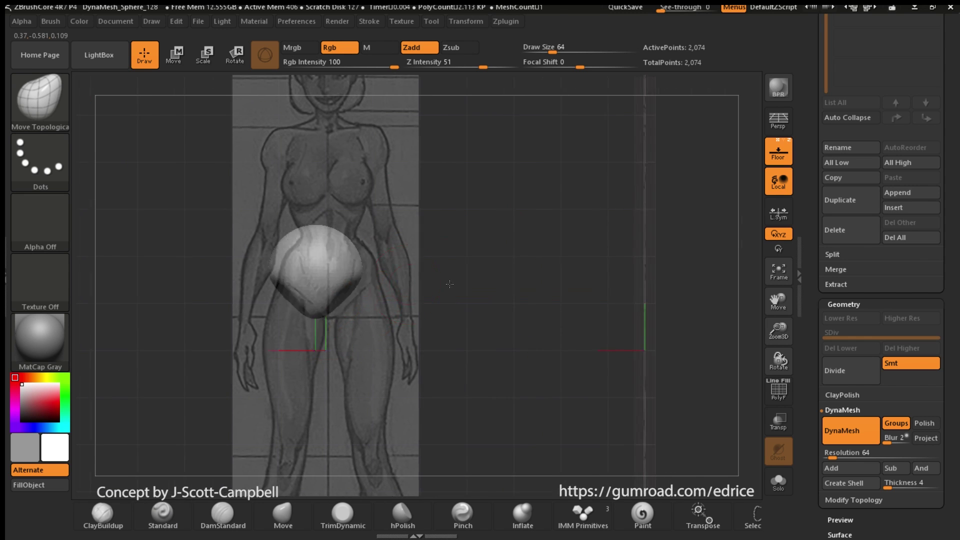
pyautogui.moveTo(425, 253)
pyautogui.keyDown('shift'); pyautogui.mouseDown()
pyautogui.moveTo(533, 289)
pyautogui.moveTo(425, 295)
pyautogui.mouseUp(); pyautogui.keyUp('shift')
pyautogui.moveTo(553, 52); pyautogui.dragTo(556, 52)
pyautogui.moveTo(540, 270); pyautogui.dragTo(580, 290)
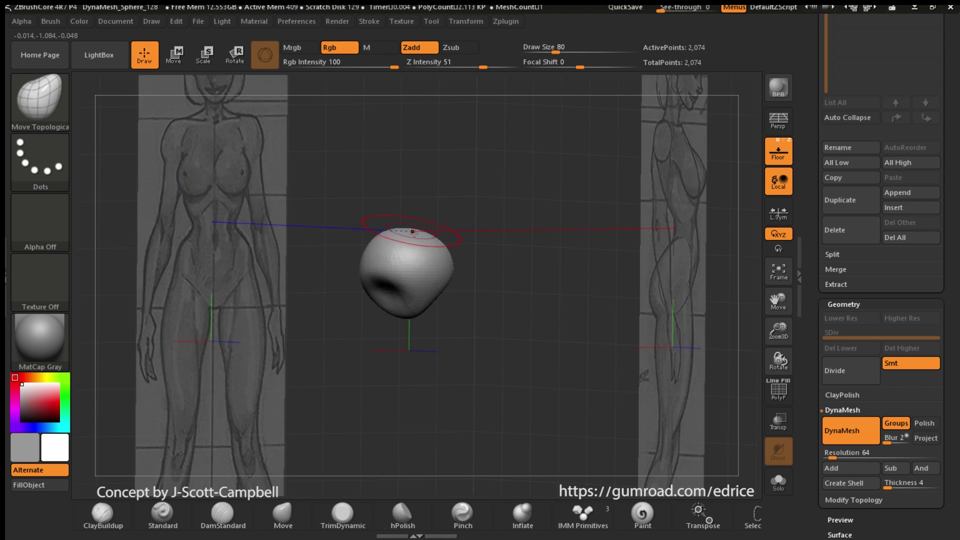
pyautogui.moveTo(412, 230); pyautogui.dragTo(412, 240)
# Pull the pelvis block's contour inward in the side view to follow the side figure's hips.
pyautogui.keyDown('shift'); pyautogui.moveTo(540, 280); pyautogui.dragTo(615, 271); pyautogui.keyUp('shift')
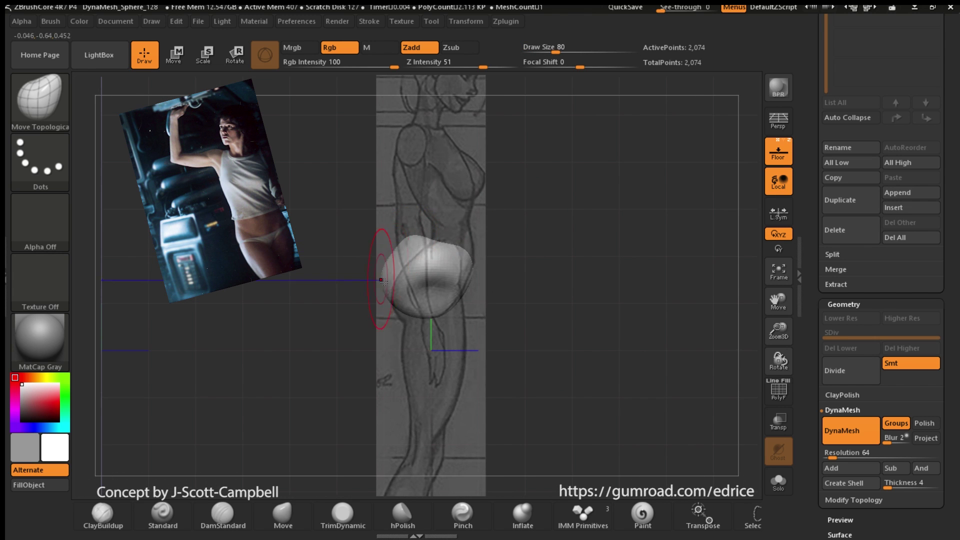
pyautogui.keyDown('shift'); pyautogui.moveTo(465, 238); pyautogui.dragTo(550, 260); pyautogui.keyUp('shift')
pyautogui.moveTo(398, 305); pyautogui.dragTo(402, 307)
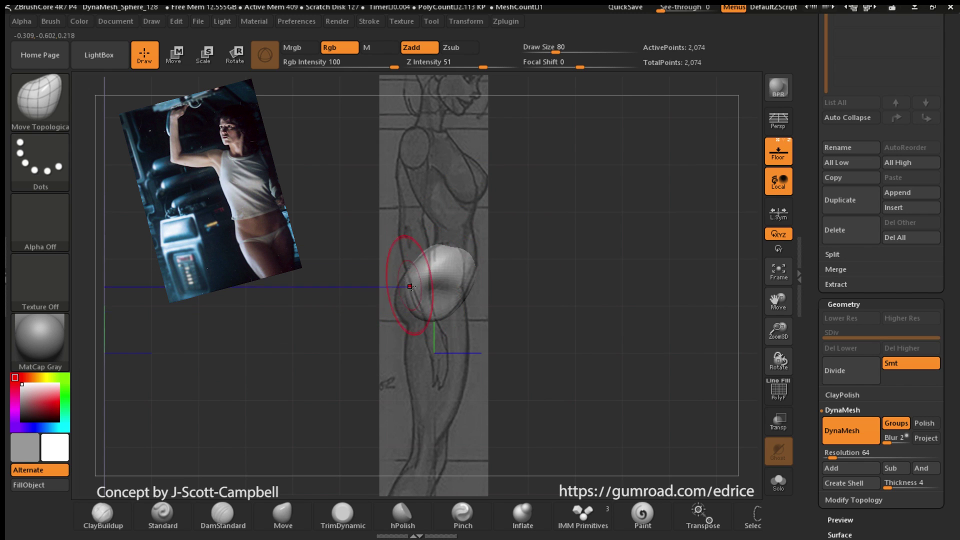
pyautogui.keyDown('shift'); pyautogui.moveTo(520, 230); pyautogui.dragTo(588, 200); pyautogui.keyUp('shift')
pyautogui.keyDown('alt'); pyautogui.moveTo(708, 383); pyautogui.dragTo(751, 311); pyautogui.keyUp('alt')
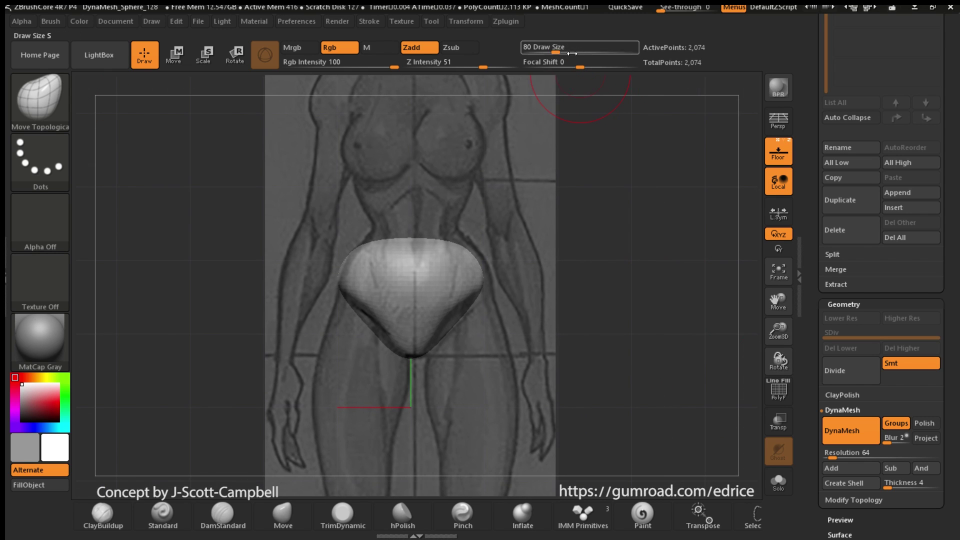
# Flatten the pelvis block's upper edge against the front reference with the Move Topological brush at draw size 71.
pyautogui.moveTo(563, 53); pyautogui.dragTo(549, 82)
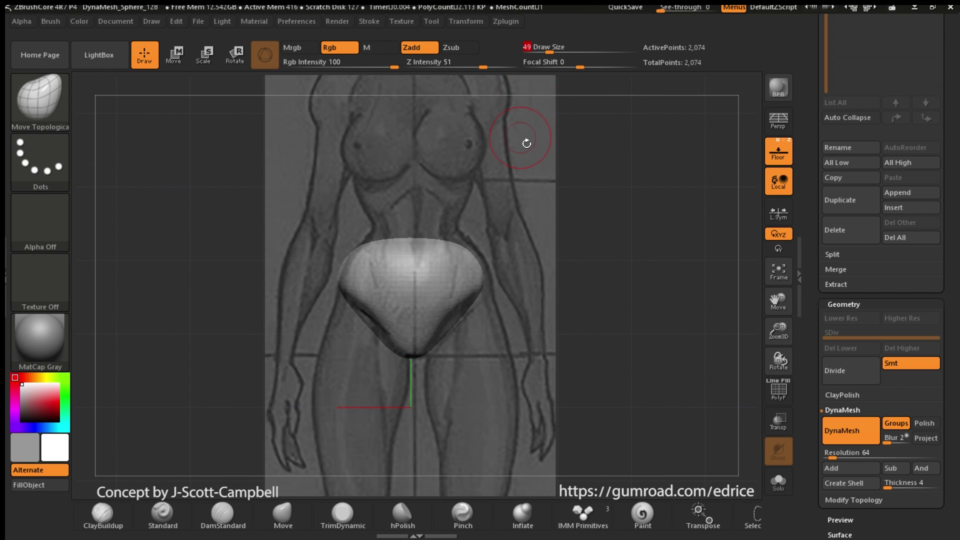
pyautogui.moveTo(595, 240)
pyautogui.mouseDown()
pyautogui.moveTo(516, 245)
pyautogui.moveTo(525, 245)
pyautogui.mouseUp()
pyautogui.moveTo(430, 233); pyautogui.dragTo(429, 243)
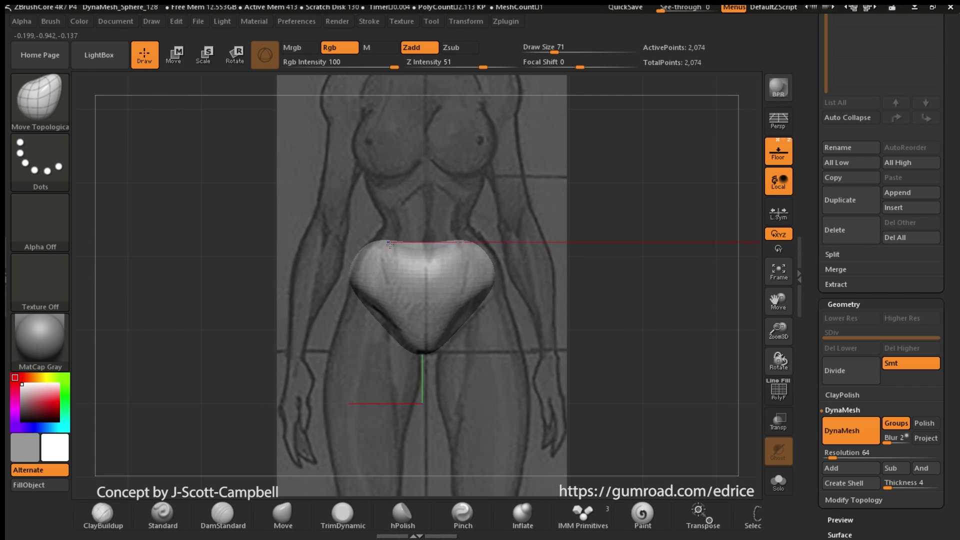
pyautogui.moveTo(618, 280)
pyautogui.mouseDown()
pyautogui.moveTo(572, 285)
pyautogui.moveTo(494, 252)
pyautogui.mouseUp()
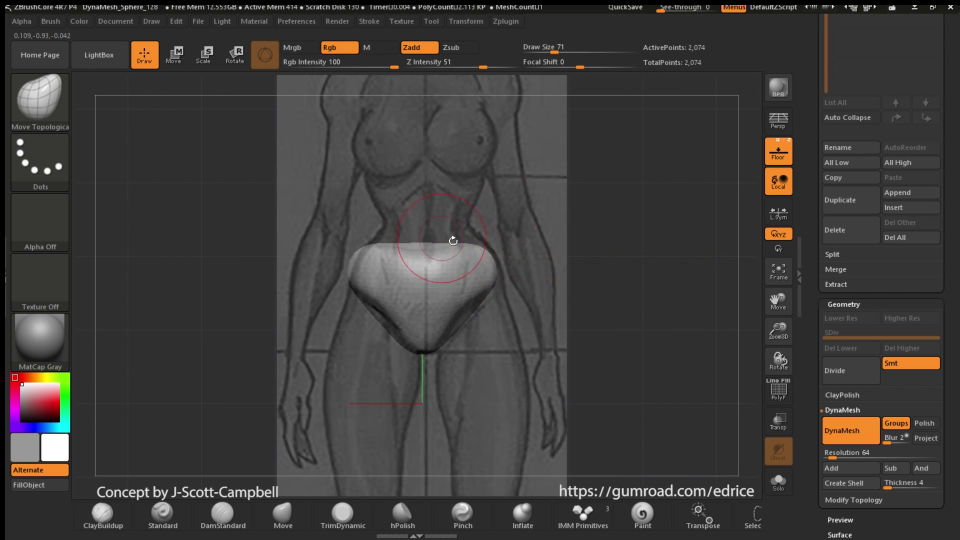
pyautogui.keyDown('shift'); pyautogui.moveTo(240, 245); pyautogui.dragTo(370, 247); pyautogui.keyUp('shift')
pyautogui.moveTo(779, 301); pyautogui.dragTo(480, 300)
pyautogui.moveTo(467, 251); pyautogui.dragTo(466, 256)
pyautogui.keyDown('shift'); pyautogui.moveTo(618, 300); pyautogui.dragTo(500, 300); pyautogui.keyUp('shift')
pyautogui.moveTo(784, 310); pyautogui.dragTo(698, 314)
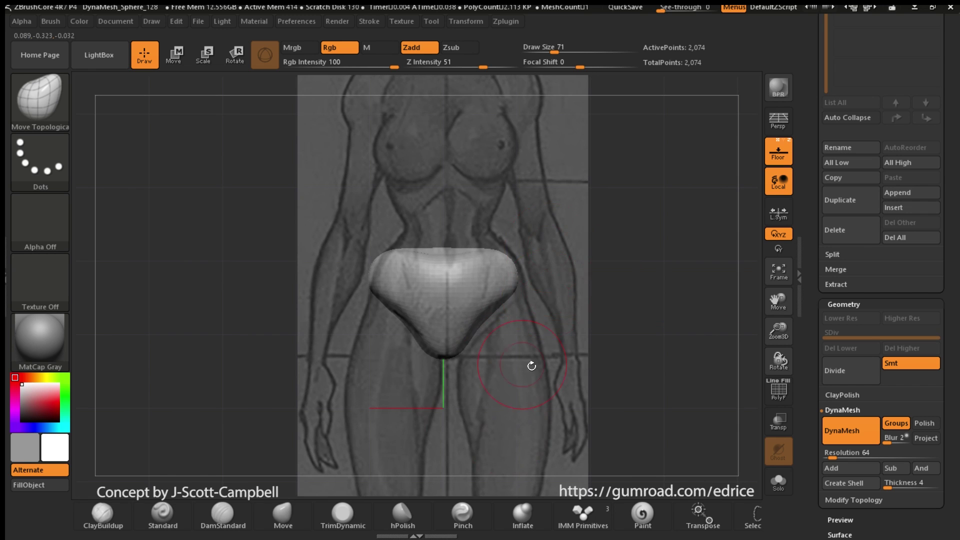
pyautogui.moveTo(555, 253)
pyautogui.mouseDown()
pyautogui.moveTo(643, 255)
pyautogui.moveTo(500, 258)
pyautogui.mouseUp()
pyautogui.moveTo(440, 248); pyautogui.dragTo(439, 251)
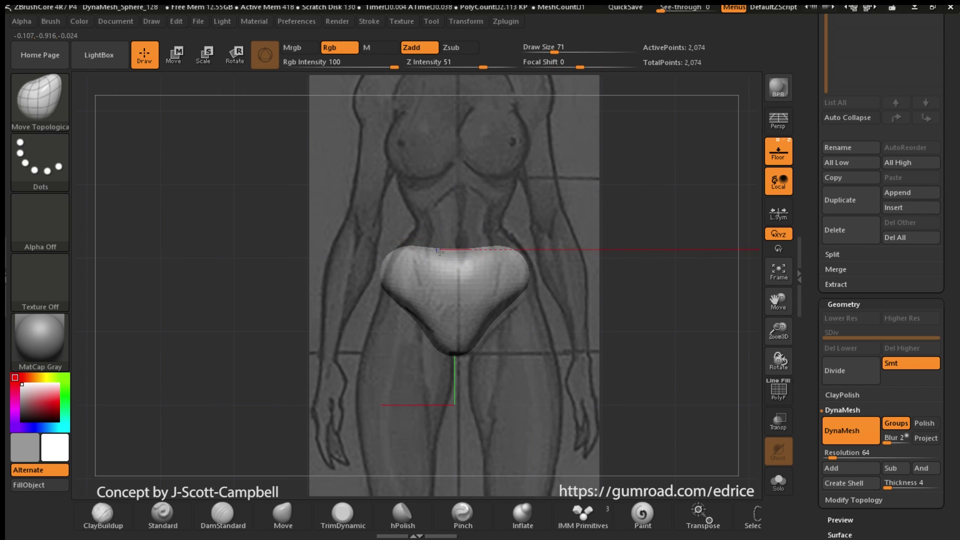
# Mask the pelvis's lower part, push its waist edge down at draw size 158, and clear the mask and remesh.
pyautogui.keyDown('ctrl'); pyautogui.moveTo(345, 275); pyautogui.dragTo(616, 422); pyautogui.keyUp('ctrl')
pyautogui.moveTo(563, 52); pyautogui.dragTo(568, 52)
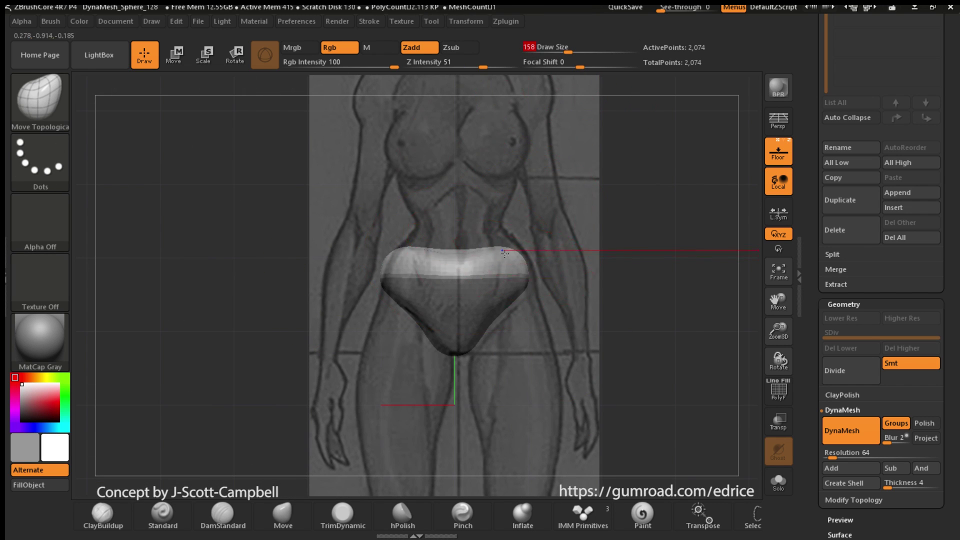
pyautogui.moveTo(425, 253); pyautogui.dragTo(425, 263)
pyautogui.moveTo(581, 255); pyautogui.dragTo(515, 259)
pyautogui.moveTo(439, 254); pyautogui.dragTo(439, 260)
pyautogui.keyDown('ctrl'); pyautogui.moveTo(564, 258); pyautogui.dragTo(580, 275); pyautogui.keyUp('ctrl')
pyautogui.keyDown('ctrl'); pyautogui.moveTo(564, 250); pyautogui.dragTo(580, 270); pyautogui.keyUp('ctrl')
# Mask the crotch area, pull the upper hip corners down and outward, and clear the mask and remesh.
pyautogui.keyDown('ctrl'); pyautogui.moveTo(398, 315); pyautogui.dragTo(593, 402); pyautogui.keyUp('ctrl')
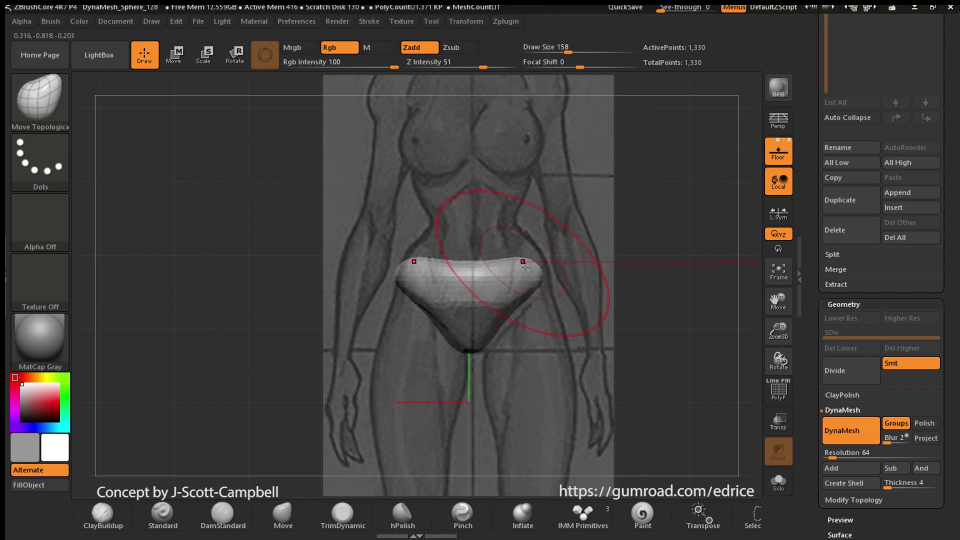
pyautogui.moveTo(524, 262); pyautogui.dragTo(536, 267)
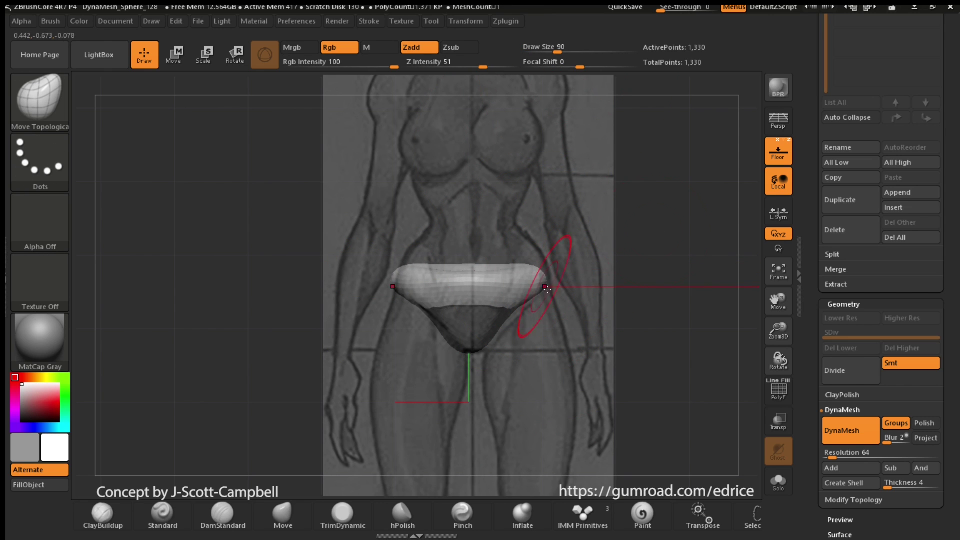
pyautogui.moveTo(779, 331); pyautogui.dragTo(726, 360)
pyautogui.keyDown('ctrl'); pyautogui.moveTo(646, 385); pyautogui.dragTo(663, 402); pyautogui.keyUp('ctrl')
pyautogui.keyDown('ctrl'); pyautogui.moveTo(648, 383); pyautogui.dragTo(665, 400); pyautogui.keyUp('ctrl')
# Shift the front reference image horizontally through the floor grid's image settings to centre the figure on the model's axis.
pyautogui.moveTo(779, 331); pyautogui.dragTo(760, 345)
pyautogui.moveTo(779, 301); pyautogui.dragTo(720, 311)
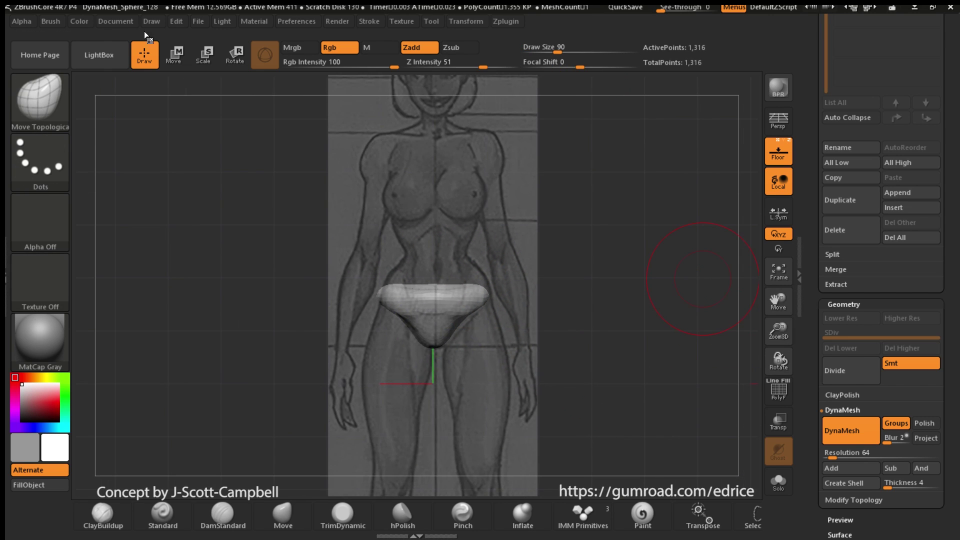
pyautogui.click(152, 21)
pyautogui.moveTo(220, 398); pyautogui.dragTo(225, 402)
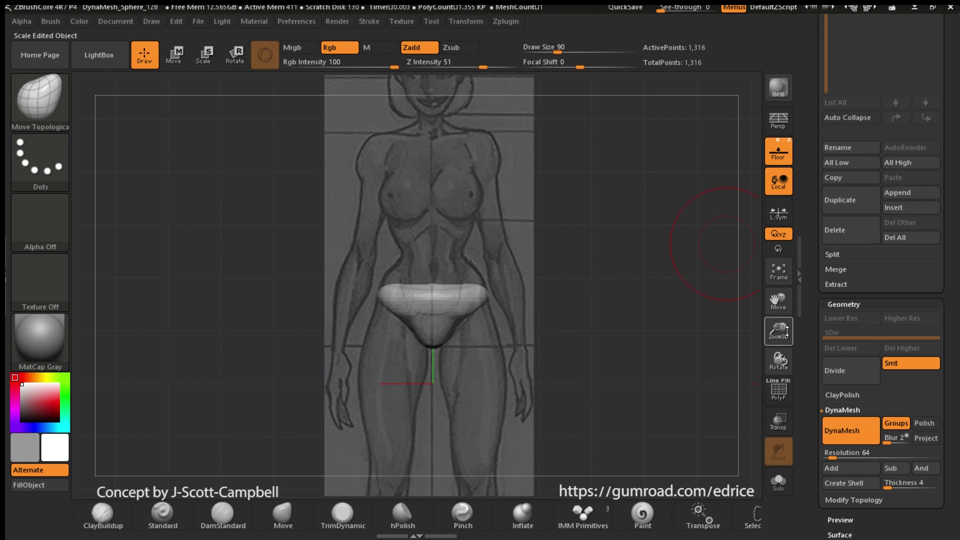
# Pull the pelvis's upper corners out to the front figure's hip outline with draw size 54.
pyautogui.moveTo(779, 331); pyautogui.dragTo(757, 354)
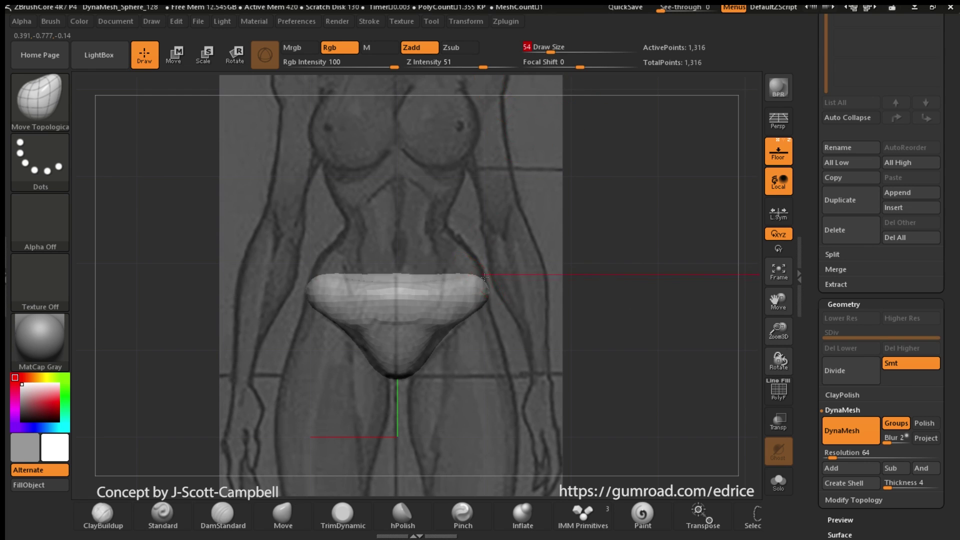
pyautogui.moveTo(596, 250)
pyautogui.mouseDown()
pyautogui.moveTo(545, 268)
pyautogui.moveTo(610, 275)
pyautogui.mouseUp()
pyautogui.keyDown('shift'); pyautogui.moveTo(560, 210); pyautogui.dragTo(598, 202); pyautogui.keyUp('shift')
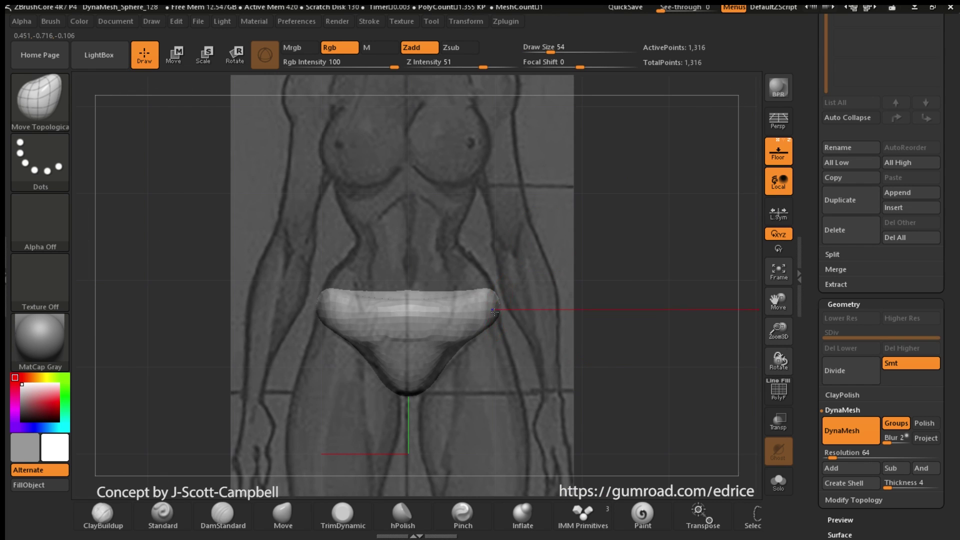
pyautogui.keyDown('alt'); pyautogui.moveTo(715, 360); pyautogui.dragTo(700, 295); pyautogui.keyUp('alt')
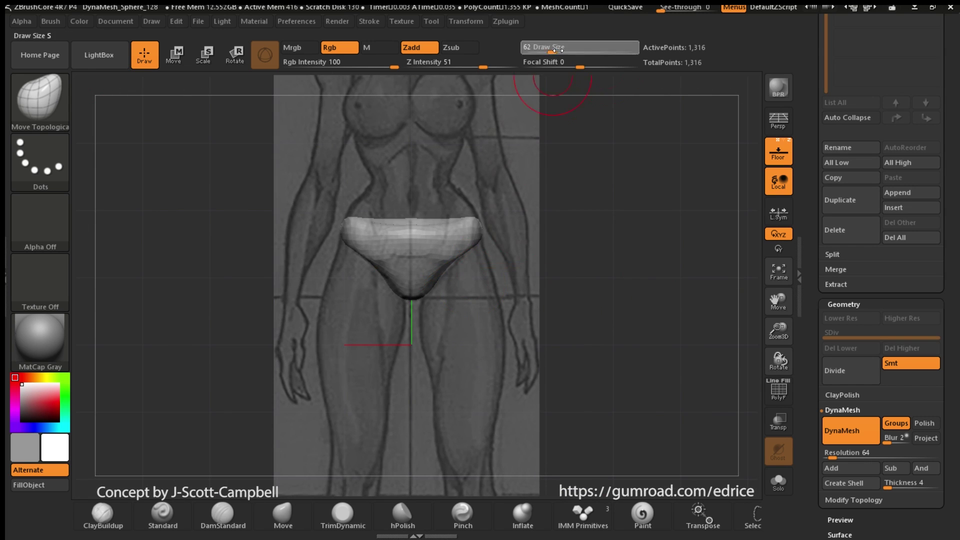
# Shape the pelvis's front, back and waist edge to the side figure's hips using draw size 97.
pyautogui.moveTo(558, 50); pyautogui.dragTo(561, 50)
pyautogui.moveTo(520, 230); pyautogui.dragTo(575, 245)
pyautogui.moveTo(476, 249); pyautogui.dragTo(410, 230)
pyautogui.keyDown('shift'); pyautogui.moveTo(475, 230); pyautogui.dragTo(445, 258); pyautogui.keyUp('shift')
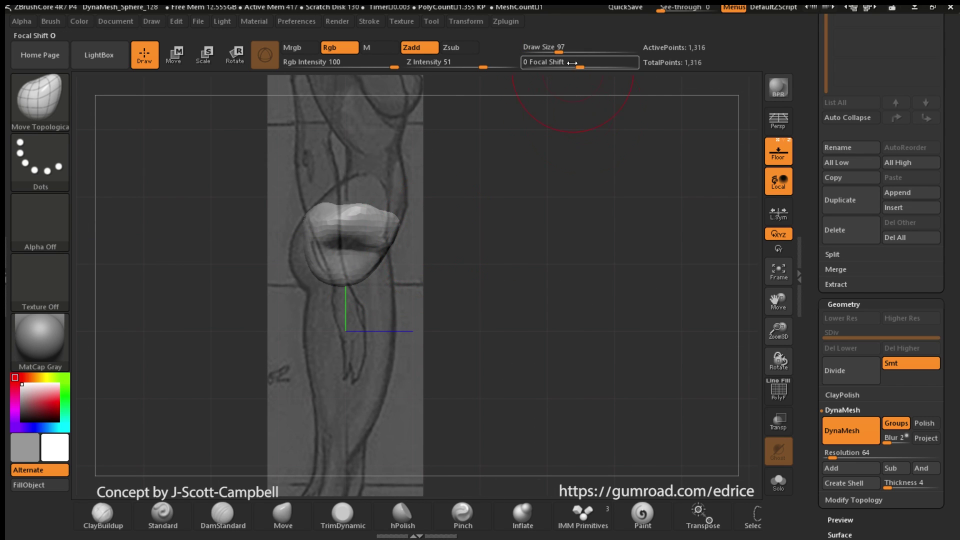
pyautogui.keyDown('alt'); pyautogui.moveTo(460, 250); pyautogui.dragTo(470, 280); pyautogui.keyUp('alt')
pyautogui.moveTo(405, 214); pyautogui.dragTo(398, 212)
pyautogui.moveTo(490, 245)
pyautogui.keyDown('shift'); pyautogui.mouseDown()
pyautogui.moveTo(422, 248)
pyautogui.moveTo(490, 245)
pyautogui.moveTo(538, 278)
pyautogui.mouseUp(); pyautogui.keyUp('shift')
pyautogui.moveTo(538, 278)
pyautogui.keyDown('shift'); pyautogui.mouseDown()
pyautogui.moveTo(510, 320)
pyautogui.moveTo(530, 340)
pyautogui.mouseUp(); pyautogui.keyUp('shift')
pyautogui.moveTo(510, 300); pyautogui.dragTo(470, 285)
pyautogui.moveTo(343, 209); pyautogui.dragTo(342, 202)
pyautogui.moveTo(491, 220)
pyautogui.mouseDown()
pyautogui.moveTo(537, 243)
pyautogui.moveTo(600, 225)
pyautogui.mouseUp()
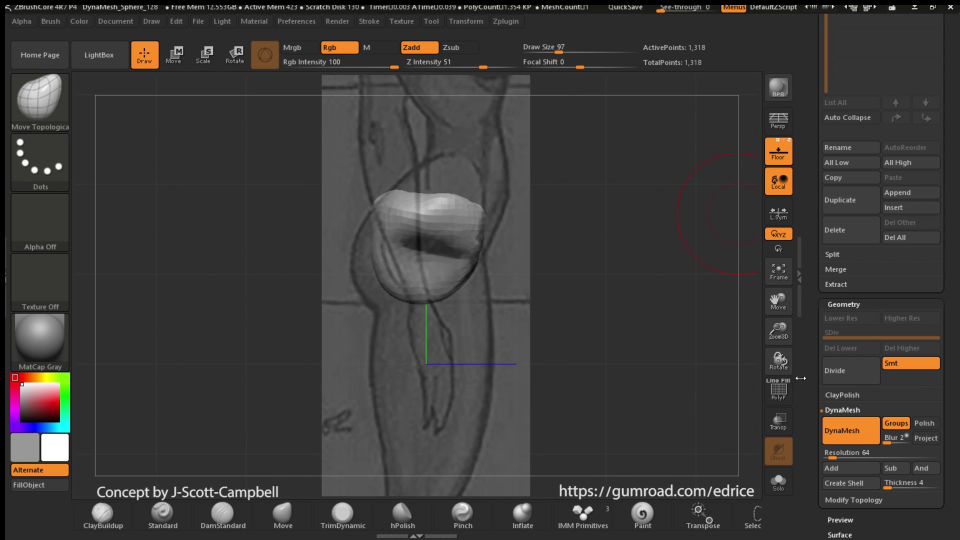
pyautogui.keyDown('shift'); pyautogui.moveTo(625, 280); pyautogui.dragTo(686, 291); pyautogui.keyUp('shift')
# Hide the floor grid and references, smooth the pelvis, and remesh it with DynaMesh at resolution 72.
pyautogui.keyDown('ctrl'); pyautogui.moveTo(690, 296); pyautogui.dragTo(720, 320); pyautogui.keyUp('ctrl')
pyautogui.click(779, 151)
pyautogui.moveTo(645, 220); pyautogui.dragTo(636, 274)
pyautogui.click(848, 456)
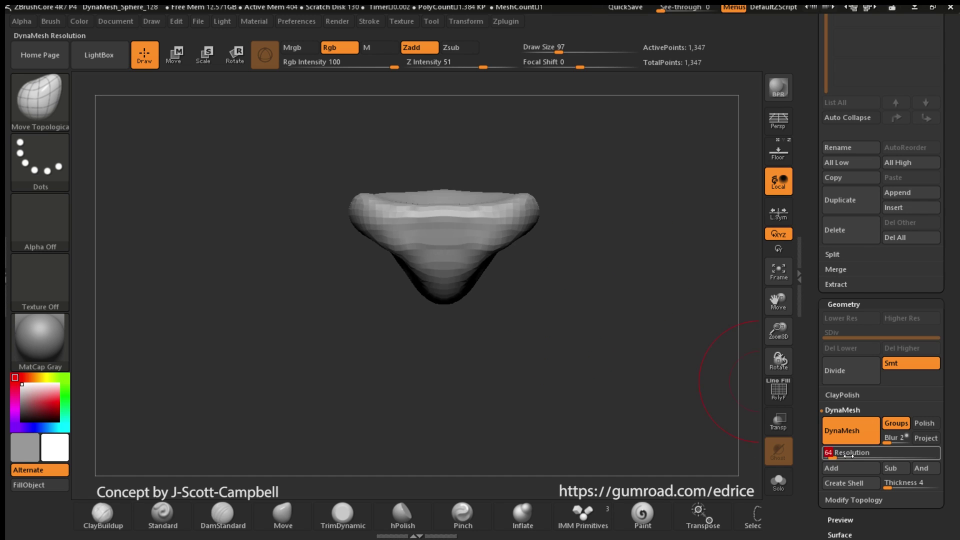
pyautogui.write('72')
pyautogui.press('Return')
pyautogui.keyDown('shift'); pyautogui.moveTo(440, 250); pyautogui.dragTo(456, 256); pyautogui.keyUp('shift')
pyautogui.keyDown('ctrl'); pyautogui.moveTo(601, 320); pyautogui.dragTo(636, 350); pyautogui.keyUp('ctrl')
pyautogui.moveTo(601, 341)
pyautogui.mouseDown()
pyautogui.moveTo(639, 379)
pyautogui.moveTo(591, 370)
pyautogui.mouseUp()
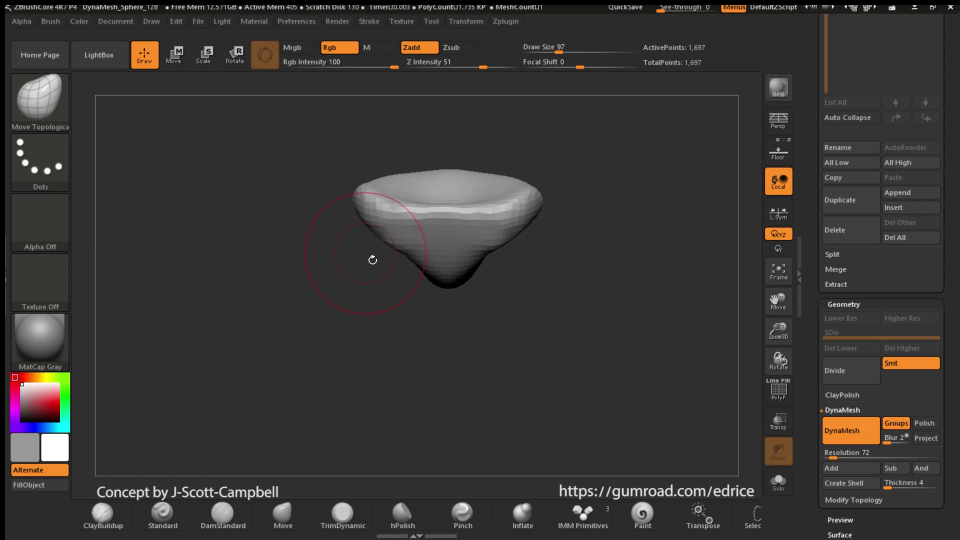
# Flatten the pelvis's top face and sides with the hPolish brush.
pyautogui.click(41, 103)
pyautogui.click(297, 119)
pyautogui.moveTo(590, 300); pyautogui.dragTo(595, 240)
pyautogui.moveTo(454, 195); pyautogui.dragTo(456, 187)
pyautogui.moveTo(580, 240); pyautogui.dragTo(620, 290)
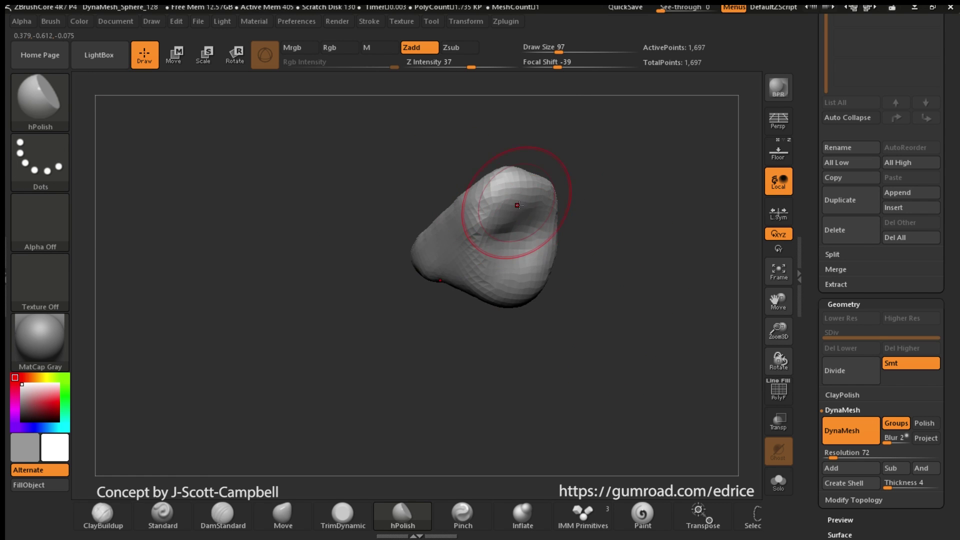
pyautogui.keyDown('shift'); pyautogui.moveTo(605, 221); pyautogui.dragTo(601, 165); pyautogui.keyUp('shift')
pyautogui.moveTo(414, 180)
pyautogui.mouseDown()
pyautogui.moveTo(400, 173)
pyautogui.moveTo(435, 177)
pyautogui.mouseUp()
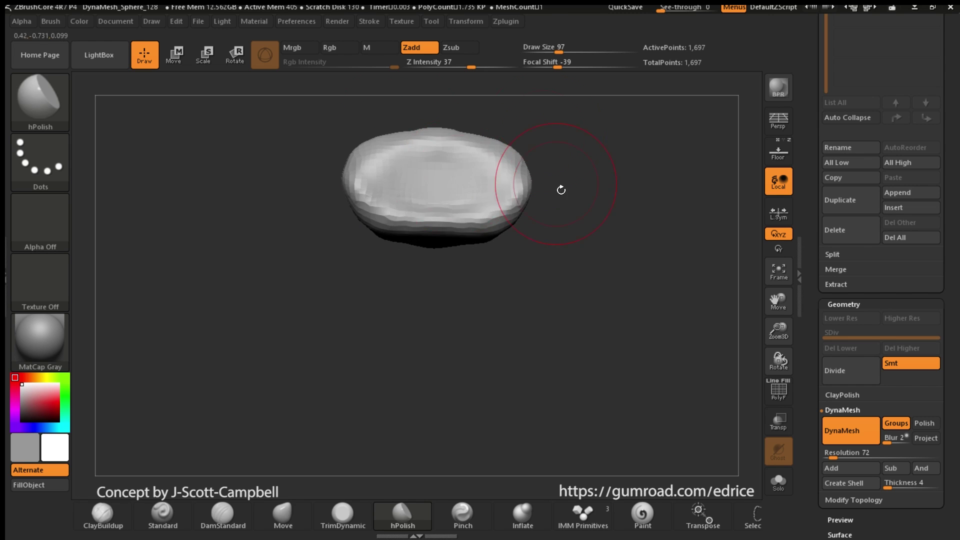
pyautogui.moveTo(562, 189); pyautogui.dragTo(560, 173)
pyautogui.moveTo(437, 179); pyautogui.dragTo(472, 186)
pyautogui.moveTo(580, 200)
pyautogui.mouseDown()
pyautogui.moveTo(595, 125)
pyautogui.moveTo(550, 170)
pyautogui.moveTo(540, 150)
pyautogui.moveTo(564, 161)
pyautogui.moveTo(675, 320)
pyautogui.mouseUp()
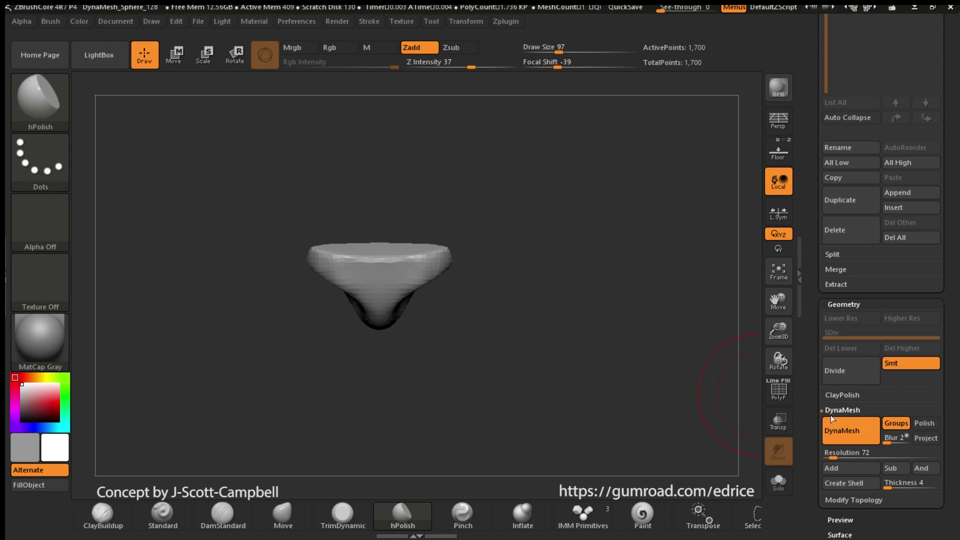
# Set the DynaMesh resolution to 128 and remesh the pelvis.
pyautogui.click(861, 452)
pyautogui.write('12')
pyautogui.press('Return')
pyautogui.keyDown('ctrl'); pyautogui.moveTo(625, 300); pyautogui.dragTo(661, 340); pyautogui.keyUp('ctrl')
# Polish the pelvis surface further with hPolish at draw size 59 and remesh it.
pyautogui.moveTo(600, 225); pyautogui.dragTo(570, 200)
pyautogui.click(552, 50)
pyautogui.moveTo(510, 200)
pyautogui.mouseDown()
pyautogui.moveTo(475, 260)
pyautogui.moveTo(480, 320)
pyautogui.moveTo(535, 253)
pyautogui.moveTo(553, 193)
pyautogui.moveTo(391, 314)
pyautogui.moveTo(434, 334)
pyautogui.moveTo(385, 332)
pyautogui.moveTo(268, 253)
pyautogui.moveTo(459, 248)
pyautogui.moveTo(494, 195)
pyautogui.moveTo(494, 220)
pyautogui.mouseUp()
pyautogui.keyDown('ctrl'); pyautogui.moveTo(540, 280); pyautogui.dragTo(575, 320); pyautogui.keyUp('ctrl')
pyautogui.moveTo(575, 320); pyautogui.dragTo(625, 380)
# Show the floor grid and reference images again and bring the front figure's head and torso into view.
pyautogui.click(779, 273)
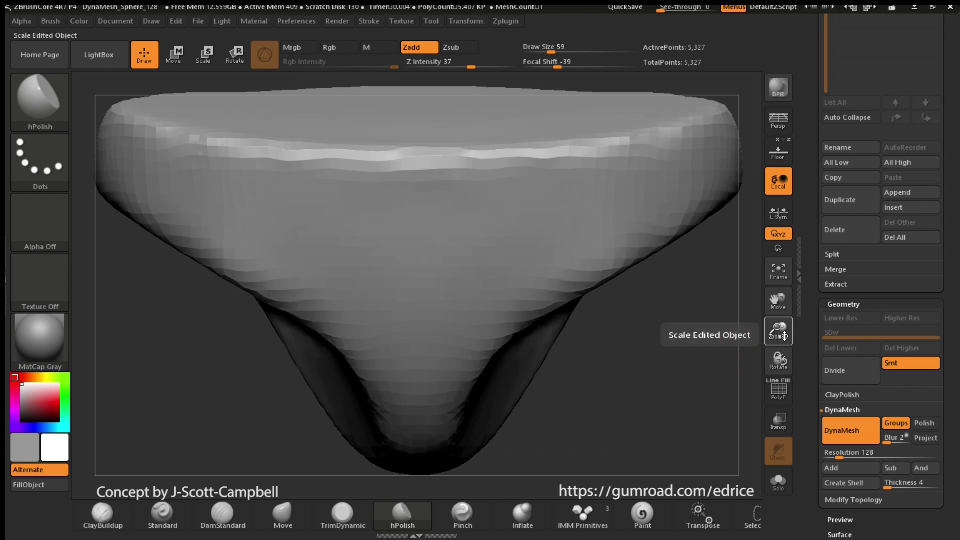
pyautogui.moveTo(785, 337); pyautogui.dragTo(778, 295)
pyautogui.moveTo(779, 302); pyautogui.dragTo(675, 450)
pyautogui.click(781, 152)
pyautogui.moveTo(778, 302); pyautogui.dragTo(789, 357)
pyautogui.moveTo(778, 333); pyautogui.dragTo(770, 320)
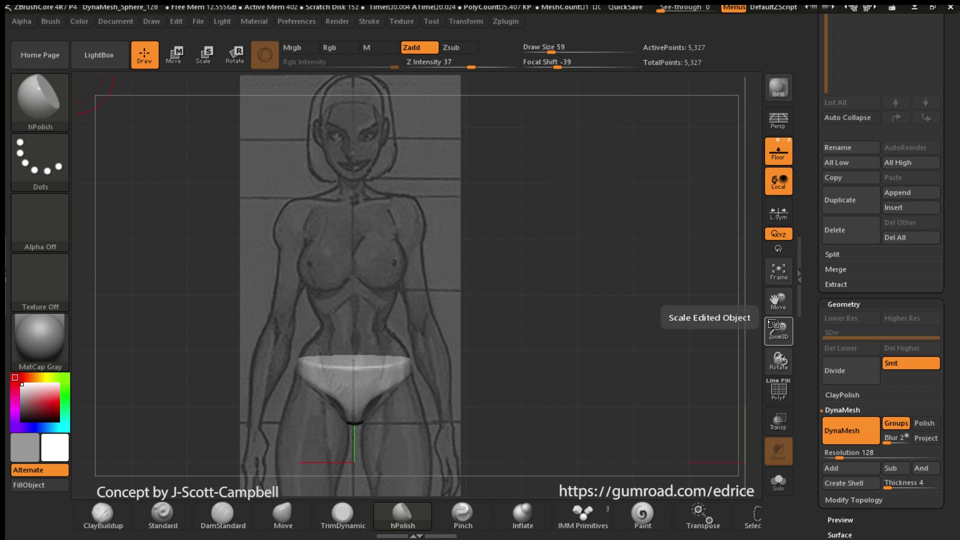
pyautogui.moveTo(551, 350)
pyautogui.mouseDown()
pyautogui.moveTo(451, 358)
pyautogui.moveTo(240, 283)
pyautogui.mouseUp()
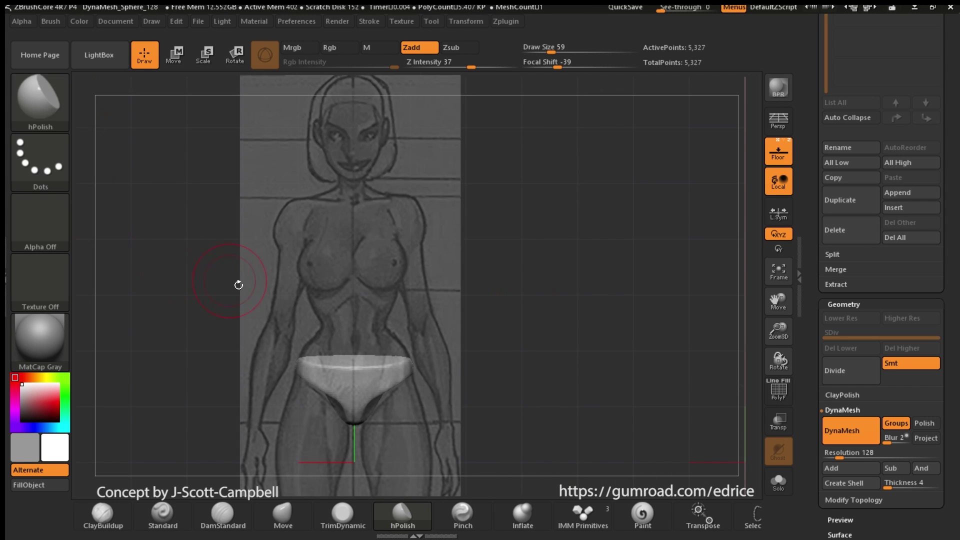
# Insert a sphere from the IMM Primitives brush above the pelvis as the base for the ribcage.
pyautogui.press('b')
pyautogui.click(477, 122)
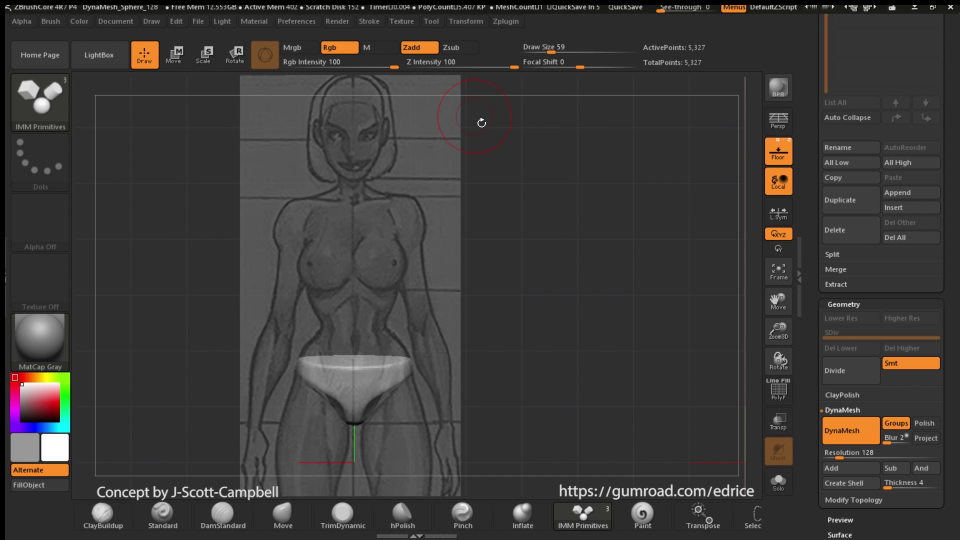
pyautogui.press('m')
pyautogui.click(386, 155)
pyautogui.moveTo(567, 242); pyautogui.dragTo(550, 296)
pyautogui.moveTo(356, 338); pyautogui.dragTo(369, 176)
# Position, scale and tilt the inserted sphere with the 3D gizmo to fit the chest in the front and side views.
pyautogui.press('w')
pyautogui.moveTo(355, 132); pyautogui.dragTo(355, 164)
pyautogui.moveTo(510, 280); pyautogui.dragTo(600, 280)
pyautogui.moveTo(298, 221); pyautogui.dragTo(296, 232)
pyautogui.moveTo(277, 236); pyautogui.dragTo(260, 237)
pyautogui.moveTo(553, 262); pyautogui.dragTo(530, 263)
pyautogui.moveTo(342, 198); pyautogui.dragTo(344, 190)
pyautogui.keyDown('shift'); pyautogui.moveTo(250, 117); pyautogui.dragTo(185, 85); pyautogui.keyUp('shift')
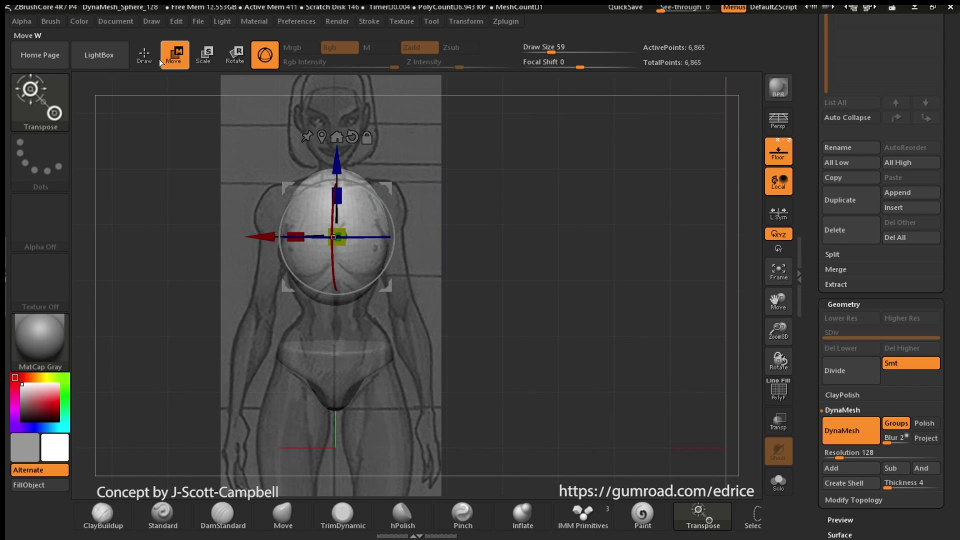
# Reshape the ribcage sphere to the side reference with the Move brush at draw size 128.
pyautogui.click(144, 55)
pyautogui.press('b')
pyautogui.click(472, 149)
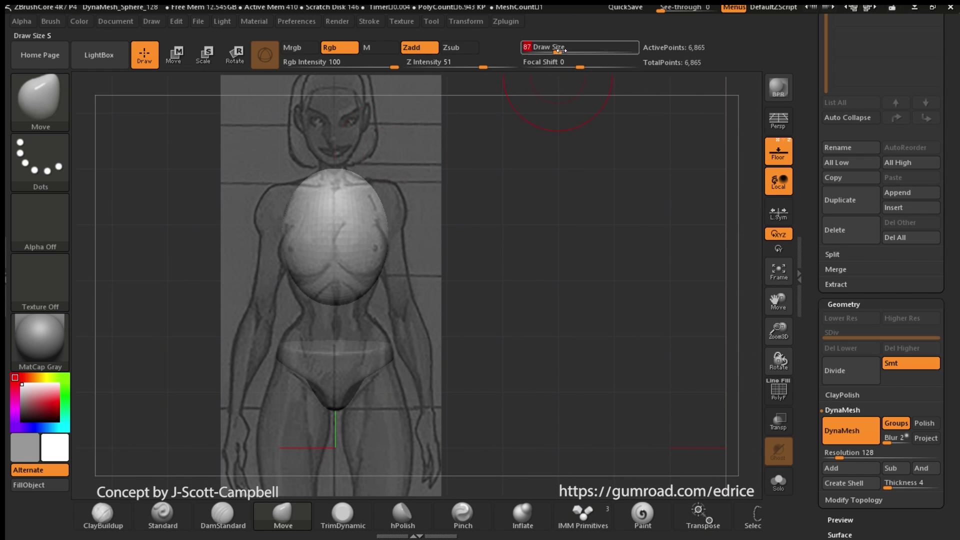
pyautogui.keyDown('shift'); pyautogui.moveTo(416, 193); pyautogui.dragTo(481, 197); pyautogui.keyUp('shift')
pyautogui.press(']')
pyautogui.moveTo(272, 277); pyautogui.dragTo(300, 289)
pyautogui.keyDown('shift'); pyautogui.moveTo(350, 215); pyautogui.dragTo(412, 297); pyautogui.keyUp('shift')
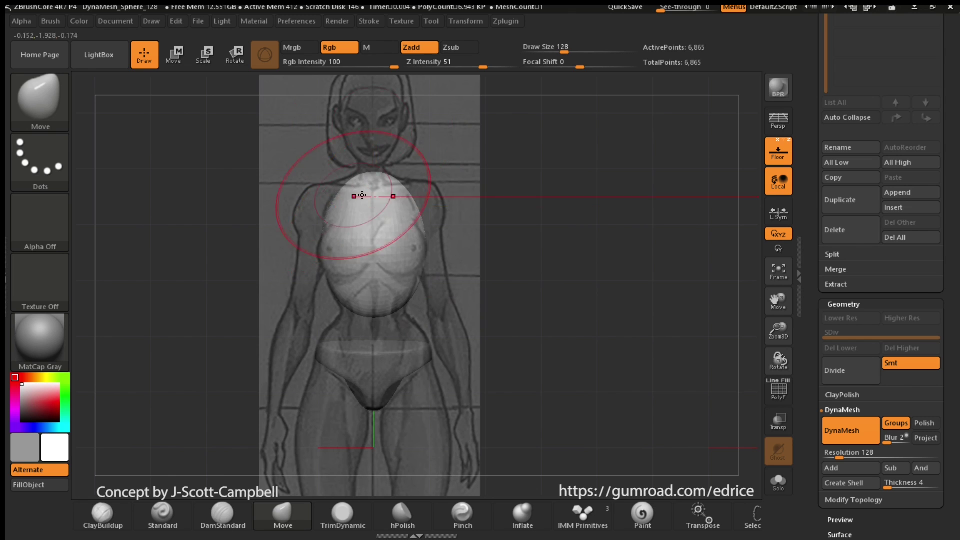
# Refine the upper chest and back of the ribcage with the Move brush against the side and front references.
pyautogui.keyDown('shift'); pyautogui.moveTo(440, 210); pyautogui.dragTo(391, 205); pyautogui.keyUp('shift')
pyautogui.moveTo(321, 193); pyautogui.dragTo(315, 188)
pyautogui.moveTo(413, 245); pyautogui.dragTo(390, 255)
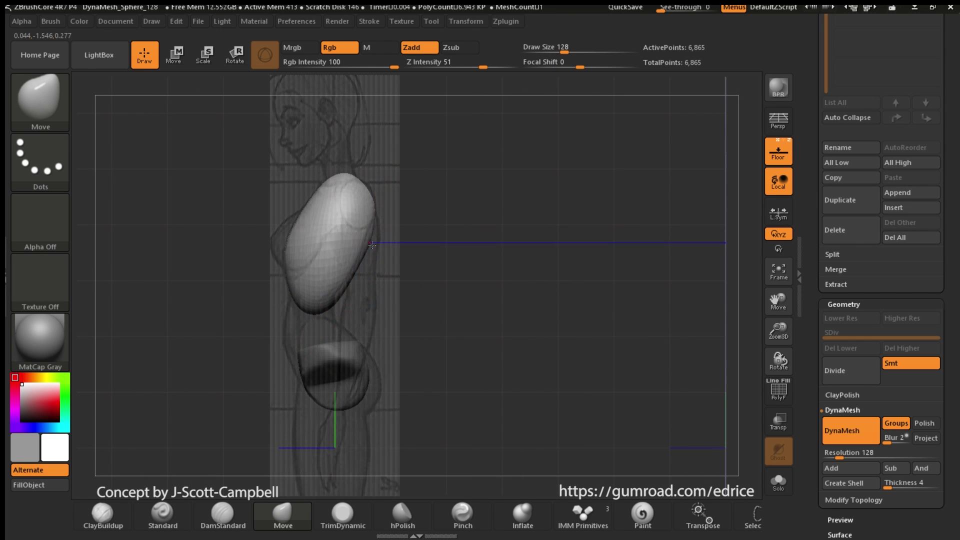
pyautogui.keyDown('shift'); pyautogui.moveTo(326, 317); pyautogui.dragTo(451, 226); pyautogui.keyUp('shift')
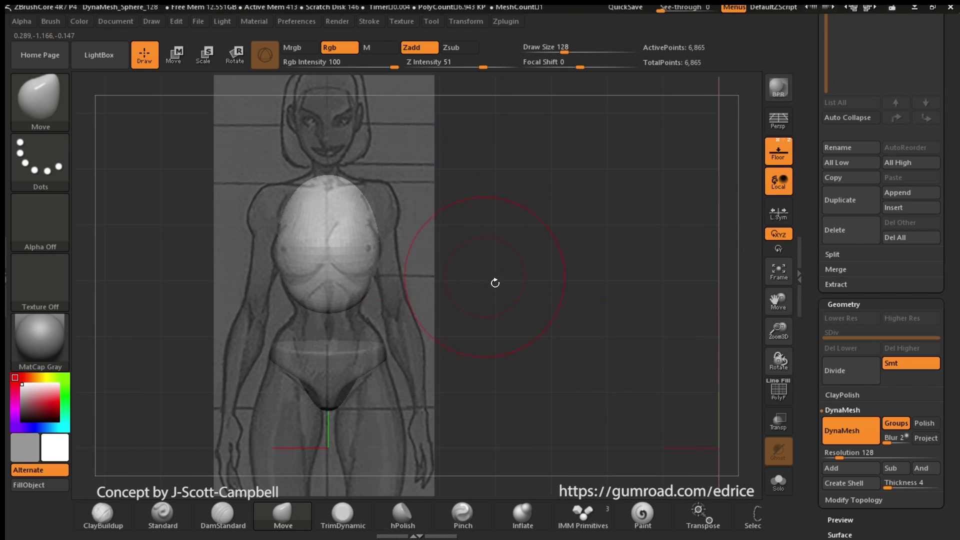
pyautogui.moveTo(495, 284)
pyautogui.keyDown('shift'); pyautogui.mouseDown()
pyautogui.moveTo(430, 280)
pyautogui.moveTo(505, 220)
pyautogui.mouseUp(); pyautogui.keyUp('shift')
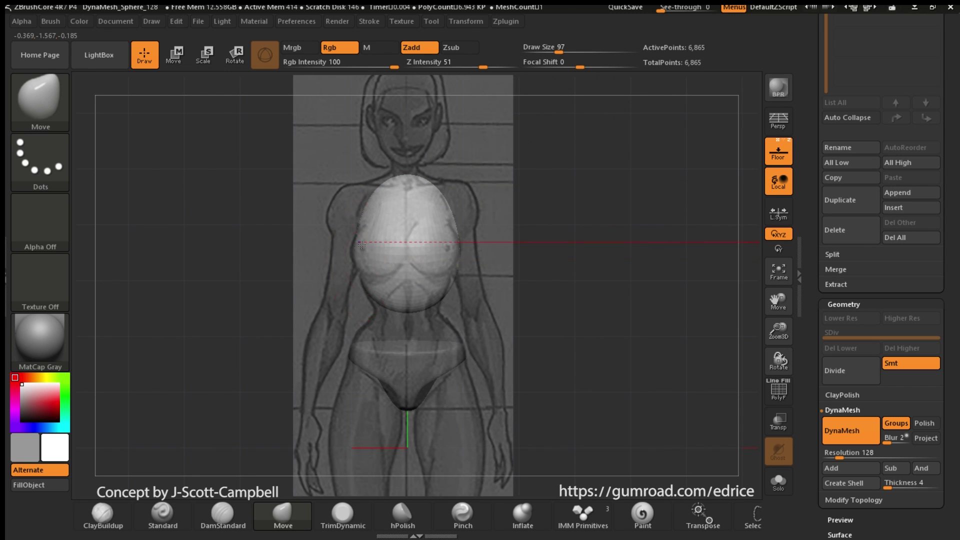
# Clear the mask, remesh the ribcage and pelvis with DynaMesh, and hide the floor grid and reference images.
pyautogui.keyDown('ctrl'); pyautogui.moveTo(570, 232); pyautogui.dragTo(674, 350); pyautogui.keyUp('ctrl')
pyautogui.moveTo(678, 213)
pyautogui.keyDown('ctrl'); pyautogui.mouseDown()
pyautogui.moveTo(551, 338)
pyautogui.moveTo(646, 340)
pyautogui.mouseUp(); pyautogui.keyUp('ctrl')
pyautogui.keyDown('ctrl'); pyautogui.moveTo(695, 193); pyautogui.dragTo(555, 356); pyautogui.keyUp('ctrl')
pyautogui.click(778, 152)
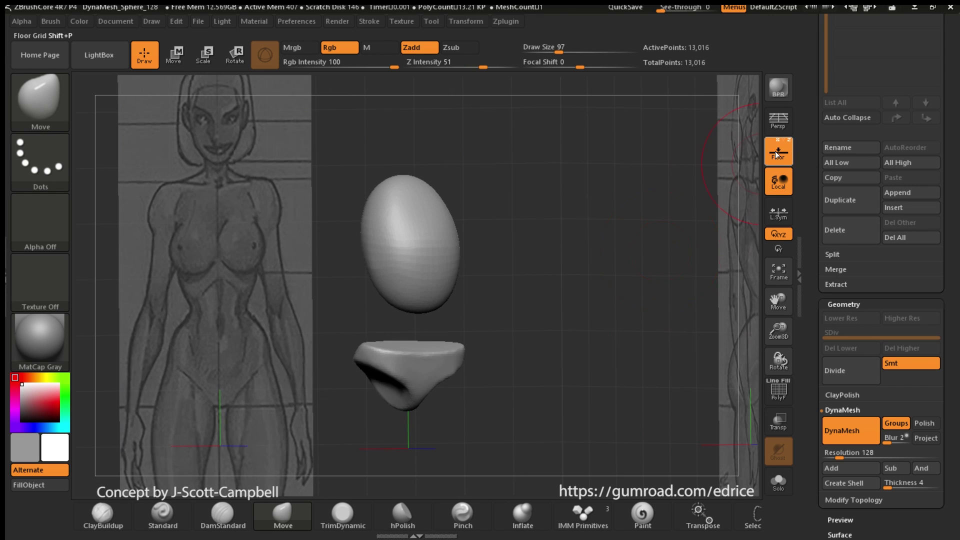
pyautogui.keyDown('alt'); pyautogui.moveTo(417, 303); pyautogui.dragTo(500, 295, button='right'); pyautogui.keyUp('alt')
# Carve the rib arch into the lower front of the ribcage with the ClayBuildup brush at draw size 44.
pyautogui.click(40, 98)
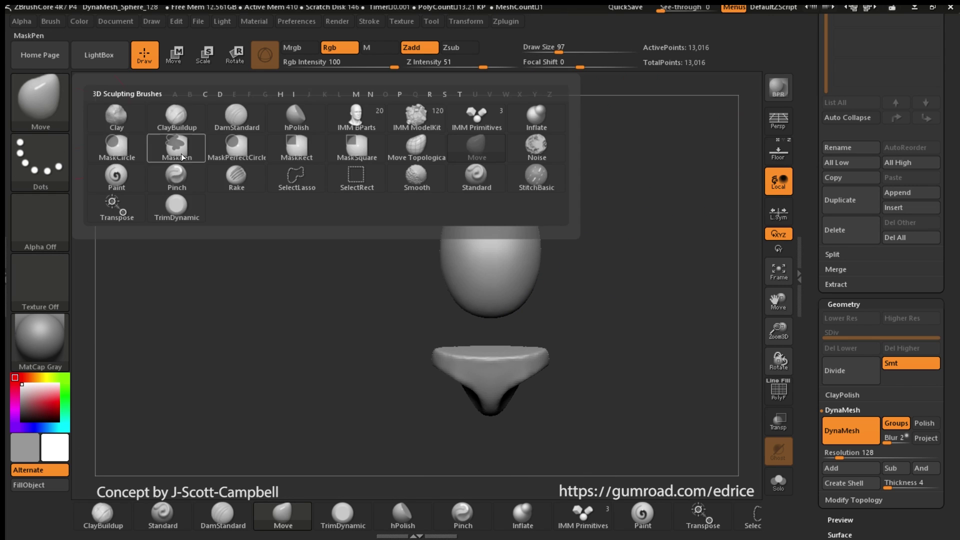
pyautogui.click(296, 122)
pyautogui.press('[')
pyautogui.click(40, 98)
pyautogui.click(186, 119)
pyautogui.keyDown('ctrl'); pyautogui.moveTo(381, 220); pyautogui.dragTo(395, 270, button='right'); pyautogui.keyUp('ctrl')
pyautogui.keyDown('alt'); pyautogui.moveTo(490, 240); pyautogui.dragTo(443, 207, button='right'); pyautogui.keyUp('alt')
pyautogui.moveTo(443, 206); pyautogui.dragTo(445, 190, button='right')
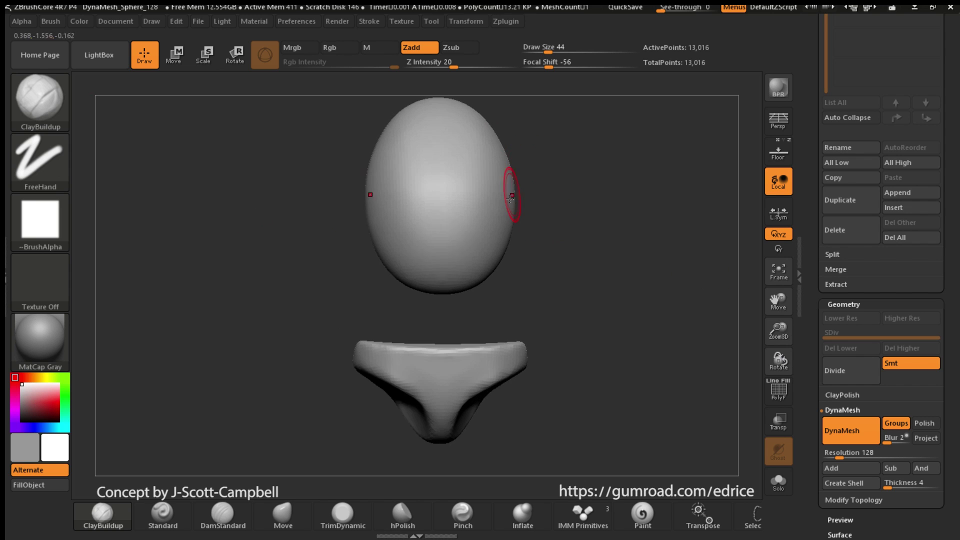
pyautogui.moveTo(511, 195); pyautogui.dragTo(523, 200, button='right')
pyautogui.moveTo(447, 240); pyautogui.dragTo(465, 275)
pyautogui.moveTo(500, 290); pyautogui.dragTo(506, 265, button='right')
pyautogui.moveTo(457, 270); pyautogui.dragTo(445, 260)
# Smooth the carved rib arch from several angles.
pyautogui.keyDown('shift'); pyautogui.moveTo(445, 260); pyautogui.dragTo(458, 275); pyautogui.keyUp('shift')
pyautogui.moveTo(545, 255); pyautogui.dragTo(521, 270, button='right')
pyautogui.keyDown('shift'); pyautogui.moveTo(440, 260); pyautogui.dragTo(452, 275); pyautogui.keyUp('shift')
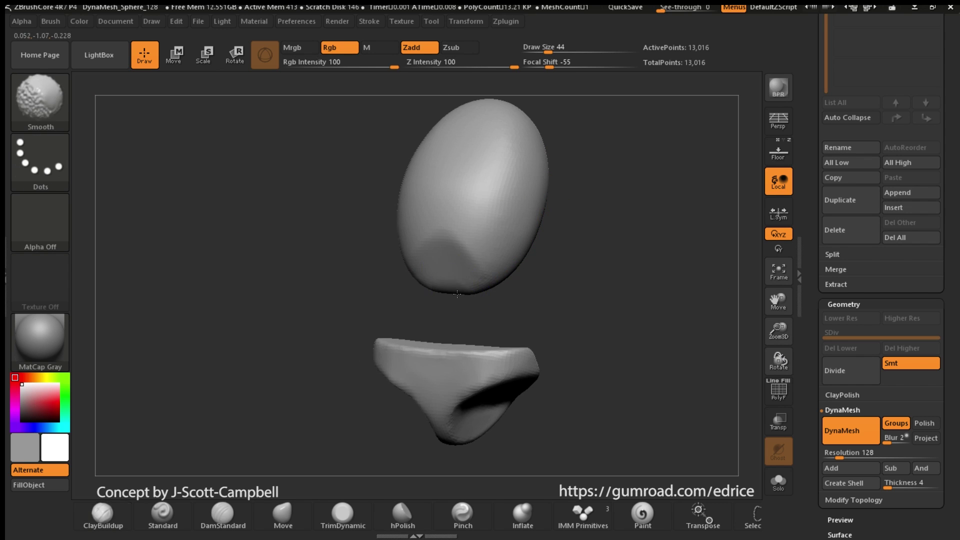
pyautogui.moveTo(563, 267); pyautogui.dragTo(505, 280, button='right')
pyautogui.keyDown('shift'); pyautogui.moveTo(430, 260); pyautogui.dragTo(445, 276); pyautogui.keyUp('shift')
pyautogui.moveTo(531, 275); pyautogui.dragTo(625, 255, button='right')
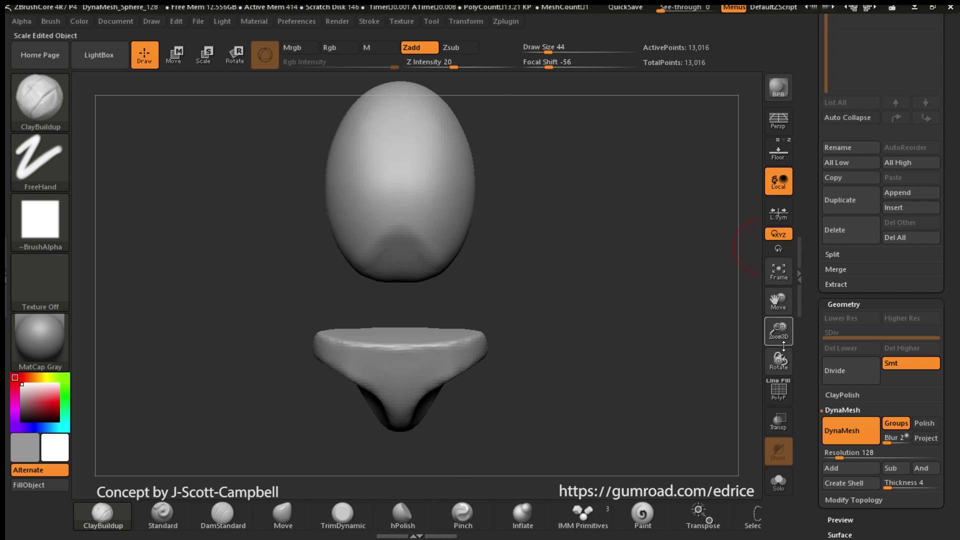
# Show the floor grid and references again and insert a cylinder from the IMM Primitives brush on top of the pelvis.
pyautogui.click(785, 157)
pyautogui.moveTo(783, 338)
pyautogui.mouseDown()
pyautogui.moveTo(782, 323)
pyautogui.moveTo(759, 311)
pyautogui.mouseUp()
pyautogui.keyDown('shift'); pyautogui.moveTo(720, 325); pyautogui.dragTo(616, 356, button='right'); pyautogui.keyUp('shift')
pyautogui.click(49, 103)
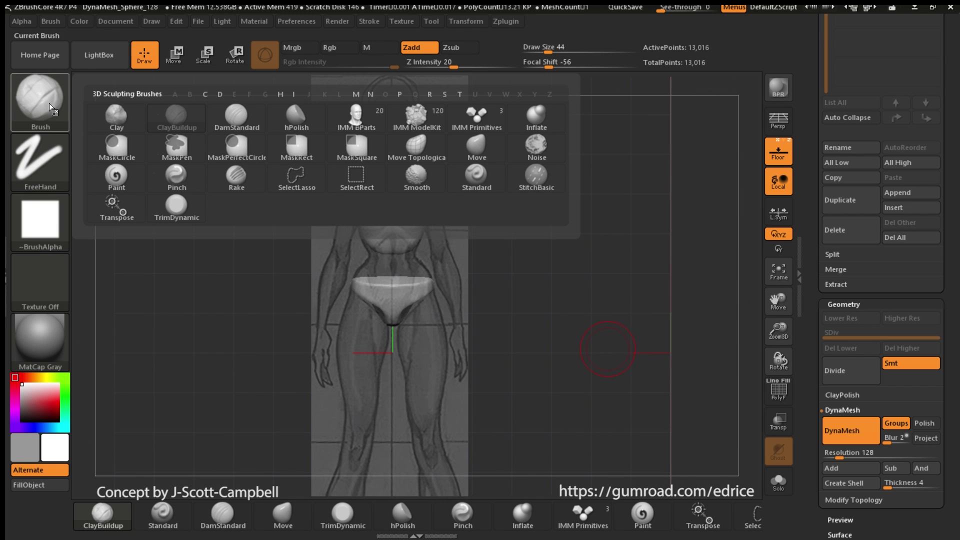
pyautogui.click(479, 119)
pyautogui.press('m')
pyautogui.click(333, 193)
pyautogui.moveTo(405, 207); pyautogui.dragTo(398, 254, button='right')
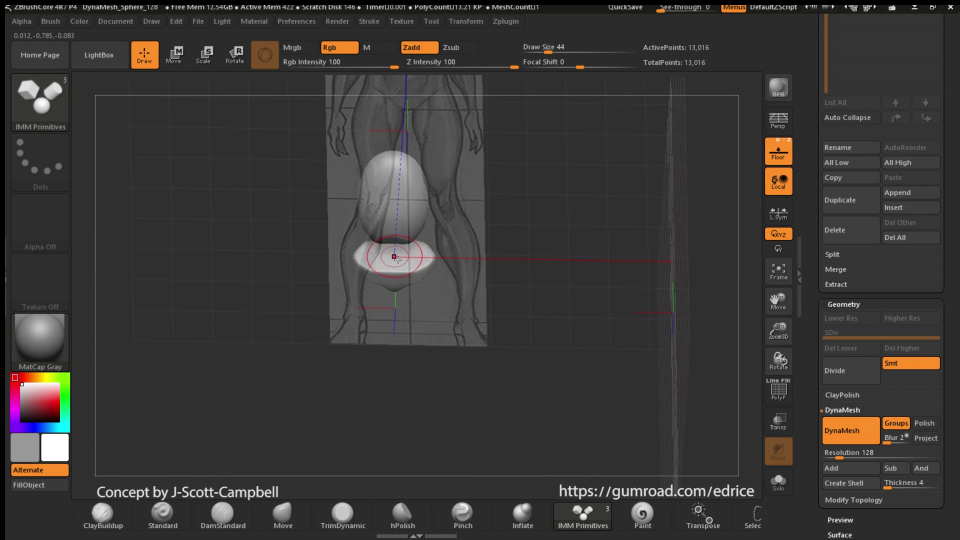
pyautogui.moveTo(395, 253); pyautogui.dragTo(425, 249)
pyautogui.hotkey('ctrl', 'z')
pyautogui.moveTo(504, 222)
pyautogui.keyDown('shift'); pyautogui.mouseDown(button='right')
pyautogui.moveTo(512, 237)
pyautogui.moveTo(510, 223)
pyautogui.mouseUp(button='right'); pyautogui.keyUp('shift')
# Stretch the inserted cylinder vertically and raise it with the 3D gizmo to fill the waist between pelvis and ribcage.
pyautogui.click(181, 53)
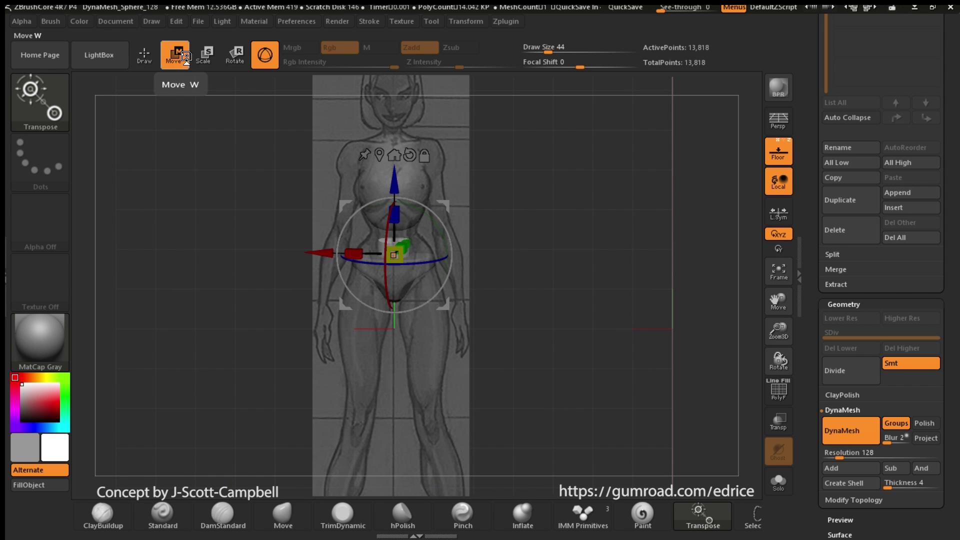
pyautogui.moveTo(779, 329); pyautogui.dragTo(777, 358)
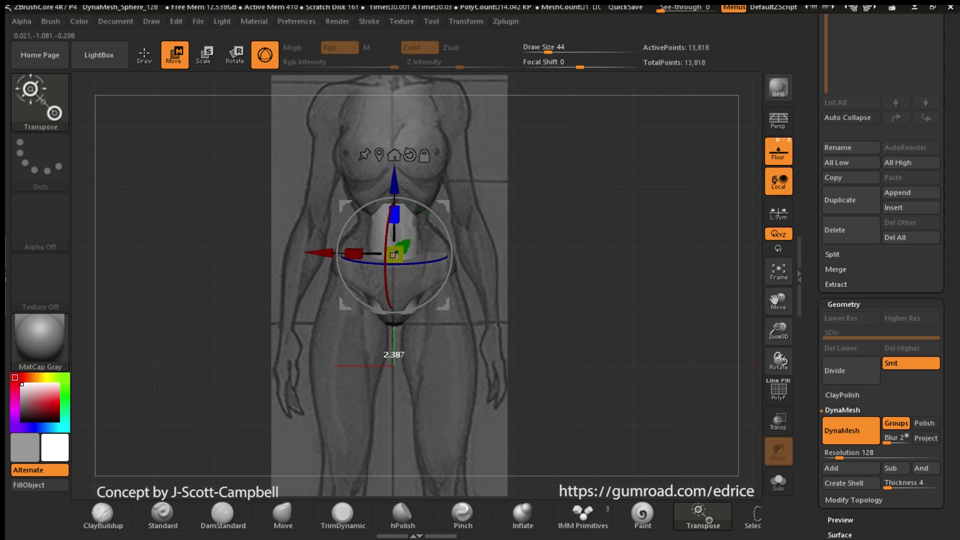
pyautogui.moveTo(397, 182); pyautogui.dragTo(396, 164)
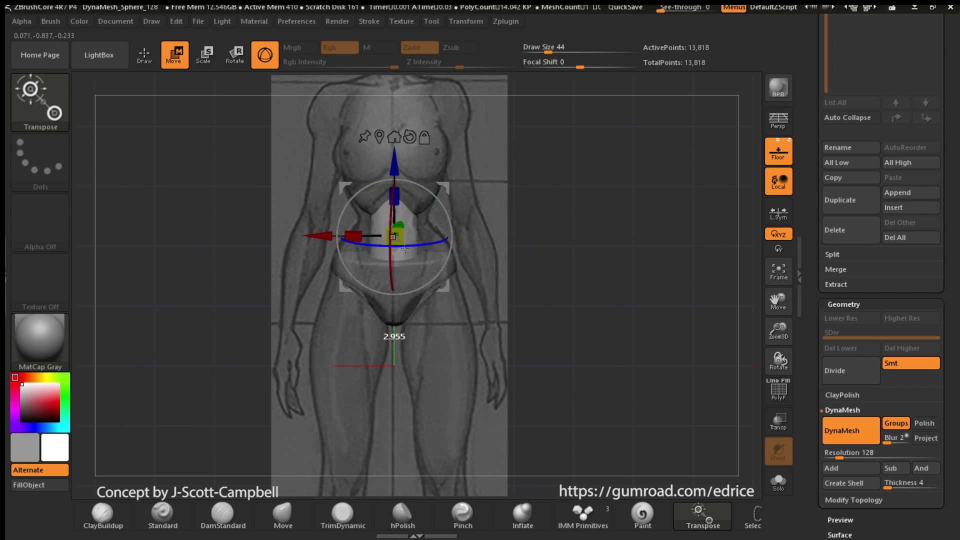
pyautogui.moveTo(545, 280)
pyautogui.mouseDown()
pyautogui.moveTo(650, 280)
pyautogui.moveTo(546, 280)
pyautogui.mouseUp()
# Clear the mask, remesh the torso with DynaMesh, and display the polygroup wireframe with the Move Topological brush active.
pyautogui.click(145, 55)
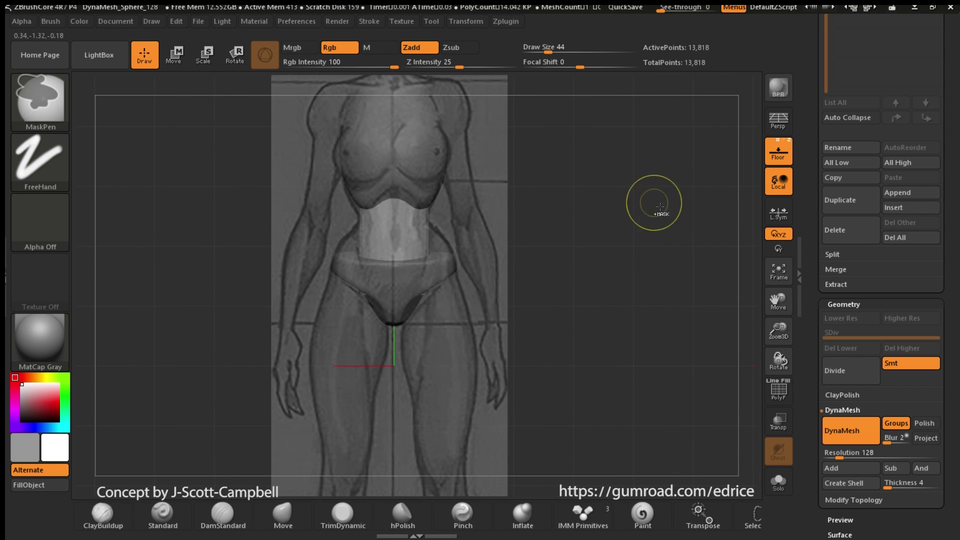
pyautogui.keyDown('ctrl'); pyautogui.moveTo(654, 204); pyautogui.dragTo(671, 240); pyautogui.keyUp('ctrl')
pyautogui.keyDown('ctrl'); pyautogui.moveTo(640, 215); pyautogui.dragTo(665, 245); pyautogui.keyUp('ctrl')
pyautogui.press('b')
pyautogui.press('m')
pyautogui.press('t')
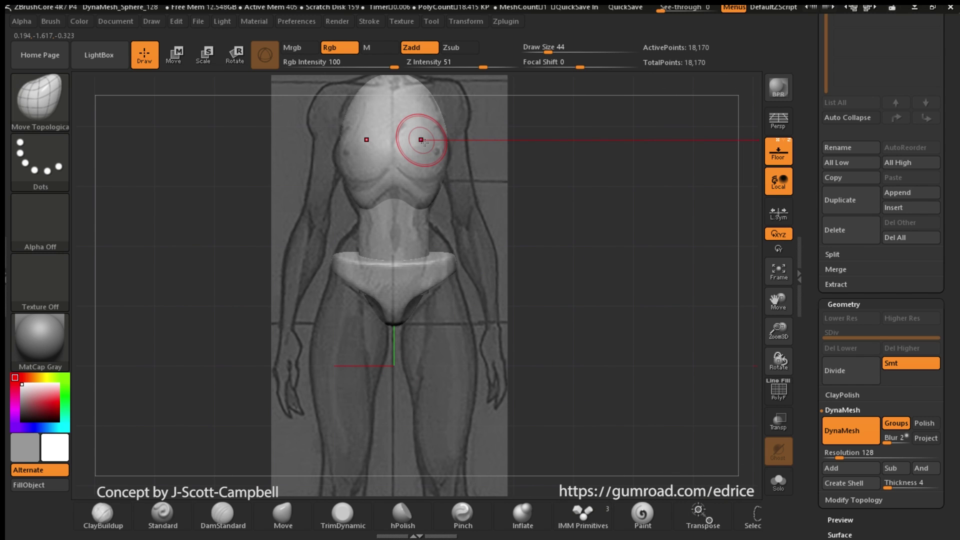
pyautogui.click(779, 390)
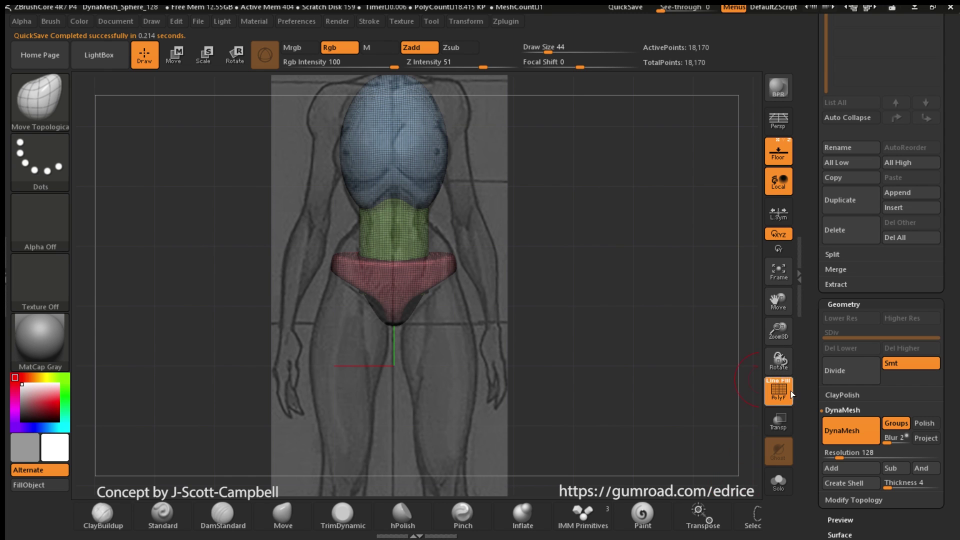
# Try isolating and masking the waist's polygroup, showing all torso parts again.
pyautogui.keyDown('ctrl'); pyautogui.keyDown('shift'); pyautogui.click(406, 231); pyautogui.keyUp('shift'); pyautogui.keyUp('ctrl')
pyautogui.moveTo(450, 235); pyautogui.dragTo(549, 261)
pyautogui.keyDown('shift'); pyautogui.moveTo(678, 160); pyautogui.dragTo(492, 237); pyautogui.keyUp('shift')
pyautogui.keyDown('ctrl'); pyautogui.keyDown('shift'); pyautogui.click(500, 251); pyautogui.keyUp('shift'); pyautogui.keyUp('ctrl')
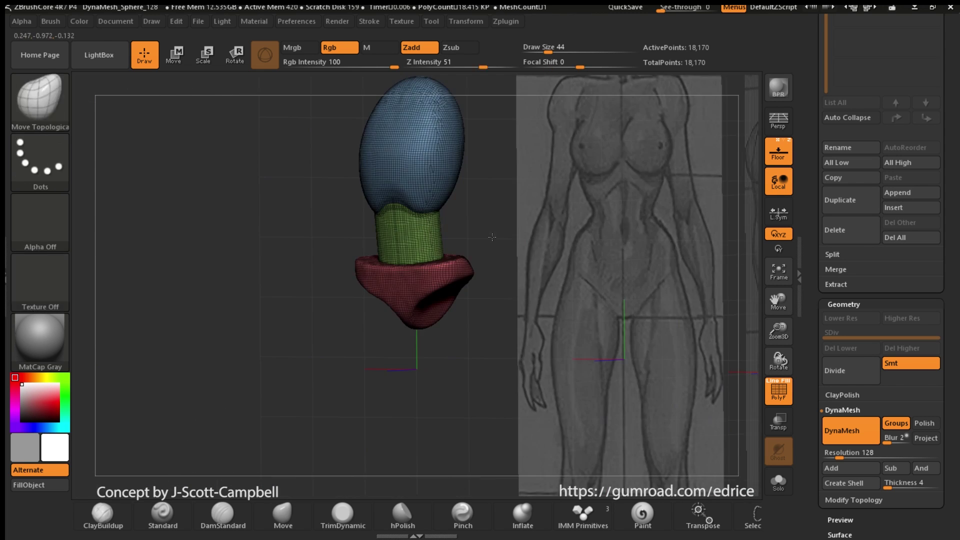
pyautogui.keyDown('ctrl'); pyautogui.keyDown('shift'); pyautogui.click(413, 236); pyautogui.keyUp('shift'); pyautogui.keyUp('ctrl')
pyautogui.keyDown('ctrl'); pyautogui.moveTo(327, 154); pyautogui.dragTo(470, 390); pyautogui.keyUp('ctrl')
pyautogui.keyDown('ctrl'); pyautogui.keyDown('shift'); pyautogui.click(482, 253); pyautogui.keyUp('shift'); pyautogui.keyUp('ctrl')
pyautogui.keyDown('shift'); pyautogui.moveTo(588, 310); pyautogui.dragTo(595, 313); pyautogui.keyUp('shift')
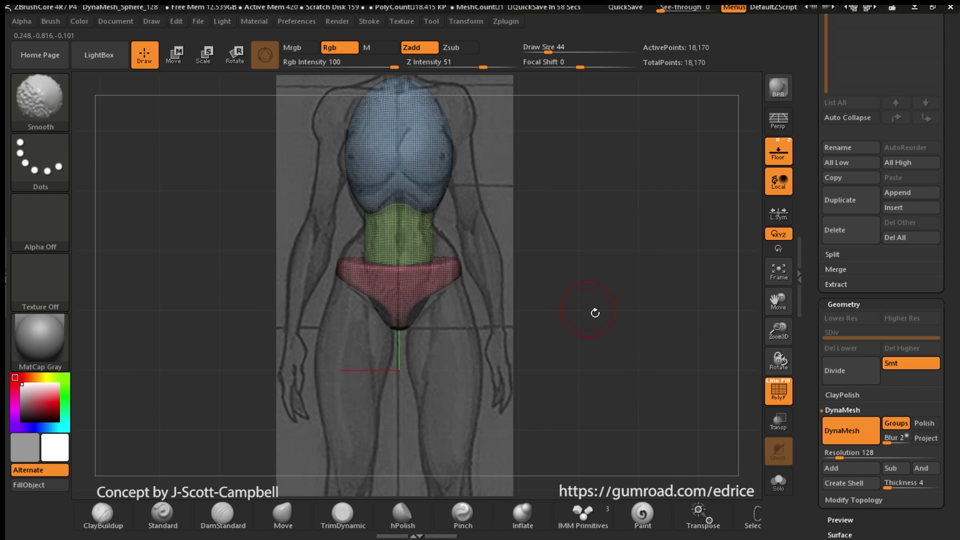
pyautogui.keyDown('ctrl'); pyautogui.keyDown('shift'); pyautogui.click(421, 232); pyautogui.keyUp('shift'); pyautogui.keyUp('ctrl')
pyautogui.keyDown('ctrl'); pyautogui.keyDown('shift'); pyautogui.click(593, 223); pyautogui.keyUp('shift'); pyautogui.keyUp('ctrl')
pyautogui.moveTo(594, 223)
pyautogui.mouseDown()
pyautogui.moveTo(548, 214)
pyautogui.moveTo(433, 253)
pyautogui.mouseUp()
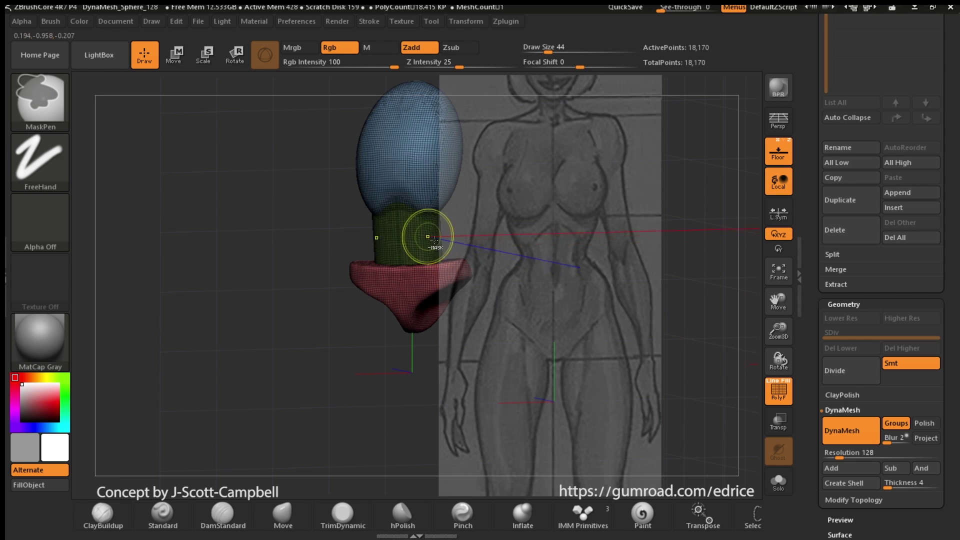
pyautogui.keyDown('shift'); pyautogui.moveTo(556, 165); pyautogui.dragTo(563, 218); pyautogui.keyUp('shift')
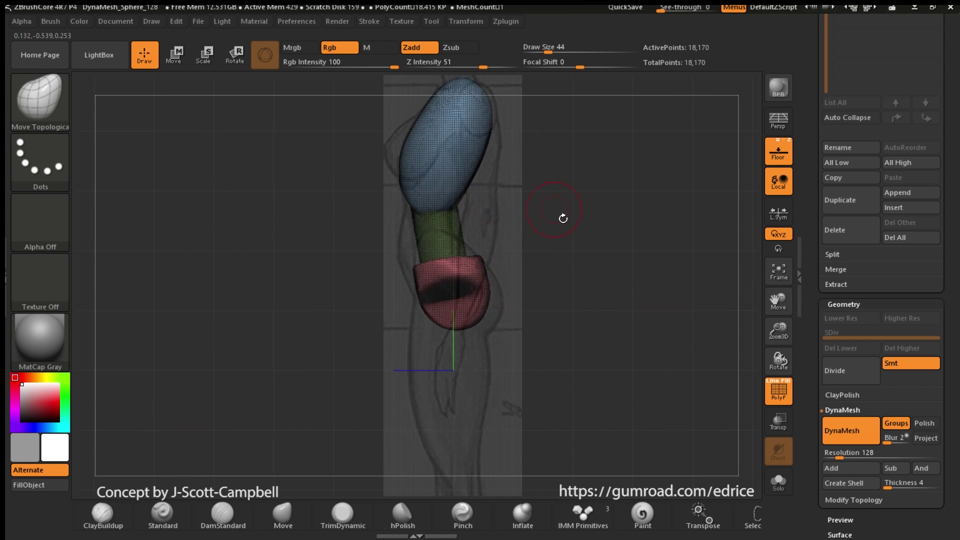
# Isolate the waist and bend it to the side reference with the Move brush at draw size 83.
pyautogui.keyDown('ctrl'); pyautogui.keyDown('shift'); pyautogui.click(452, 232); pyautogui.keyUp('shift'); pyautogui.keyUp('ctrl')
pyautogui.press('b')
pyautogui.press('m')
pyautogui.press('v')
pyautogui.click(556, 52)
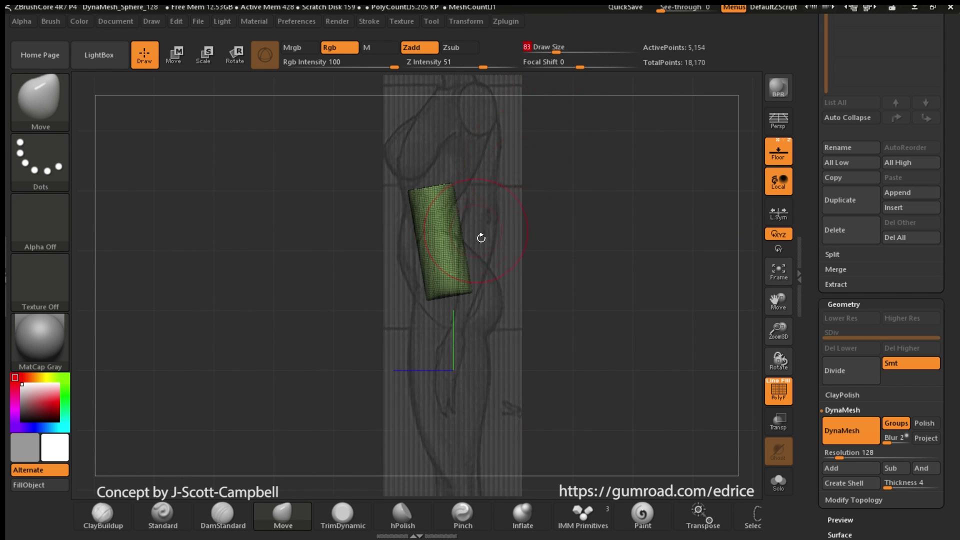
pyautogui.moveTo(420, 246)
pyautogui.mouseDown()
pyautogui.moveTo(410, 224)
pyautogui.moveTo(447, 229)
pyautogui.mouseUp()
pyautogui.moveTo(465, 298); pyautogui.dragTo(459, 302)
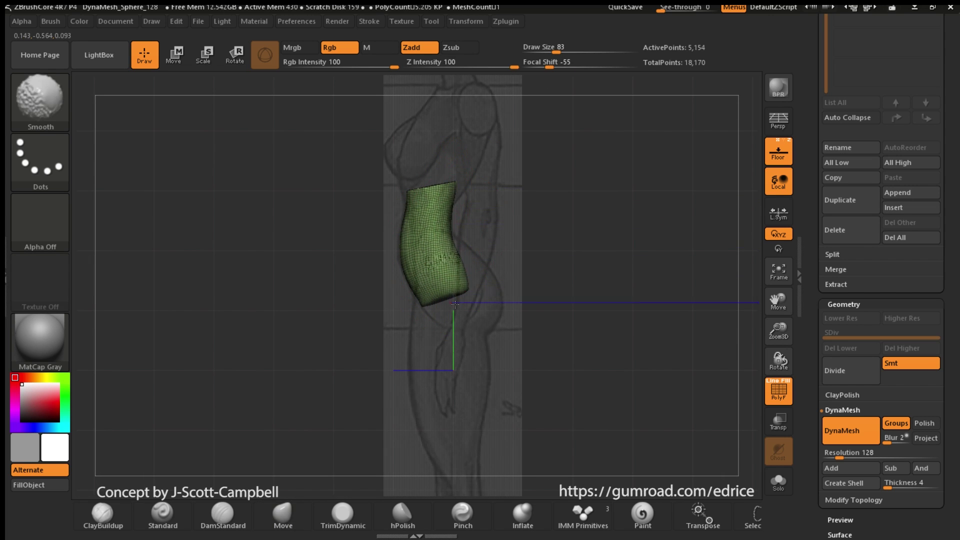
# Narrow the waist's sides and smooth its ends in front view at draw size 104, and show all parts again.
pyautogui.keyDown('shift'); pyautogui.moveTo(540, 301); pyautogui.dragTo(418, 295); pyautogui.keyUp('shift')
pyautogui.moveTo(779, 330); pyautogui.dragTo(779, 380)
pyautogui.moveTo(779, 302); pyautogui.dragTo(695, 345)
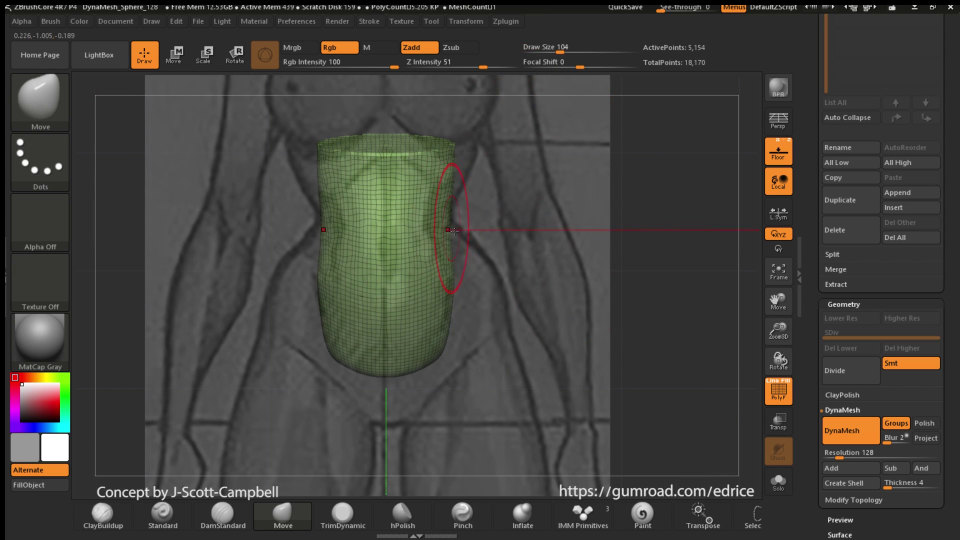
pyautogui.moveTo(455, 231); pyautogui.dragTo(436, 226)
pyautogui.keyDown('shift'); pyautogui.moveTo(425, 150); pyautogui.dragTo(349, 154); pyautogui.keyUp('shift')
pyautogui.moveTo(385, 370)
pyautogui.keyDown('shift'); pyautogui.mouseDown()
pyautogui.moveTo(320, 315)
pyautogui.moveTo(339, 352)
pyautogui.mouseUp(); pyautogui.keyUp('shift')
pyautogui.moveTo(290, 340)
pyautogui.mouseDown()
pyautogui.moveTo(549, 317)
pyautogui.moveTo(651, 333)
pyautogui.moveTo(686, 350)
pyautogui.mouseUp()
pyautogui.keyDown('ctrl'); pyautogui.keyDown('shift'); pyautogui.click(621, 333); pyautogui.keyUp('shift'); pyautogui.keyUp('ctrl')
# Hide the floor grid and pull the waist's lower side outward at the pelvis with the Move Topological brush.
pyautogui.hotkey('shift', 'p')
pyautogui.moveTo(779, 331); pyautogui.dragTo(779, 345)
pyautogui.moveTo(571, 250)
pyautogui.mouseDown()
pyautogui.moveTo(610, 174)
pyautogui.moveTo(534, 206)
pyautogui.moveTo(601, 192)
pyautogui.moveTo(560, 187)
pyautogui.mouseUp()
pyautogui.press('b')
pyautogui.press('m')
pyautogui.press('t')
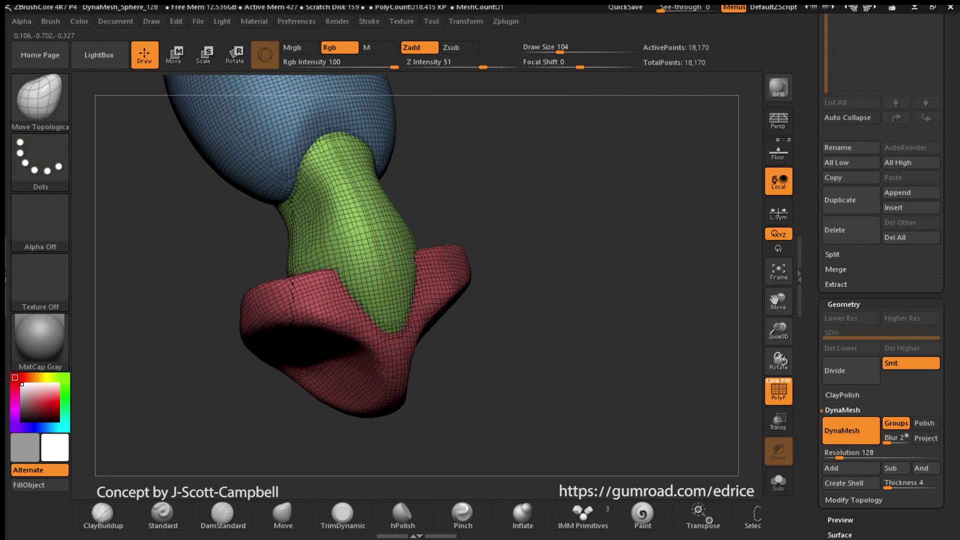
pyautogui.moveTo(412, 263); pyautogui.dragTo(419, 260)
pyautogui.moveTo(605, 238); pyautogui.dragTo(492, 220)
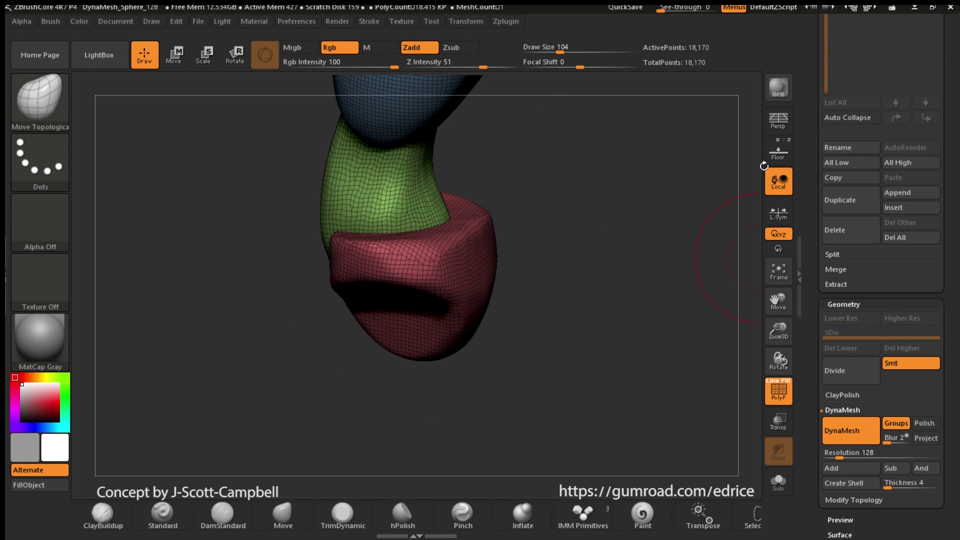
# Show the references again, isolate the pelvis to smooth its surface, and bring back the other torso parts.
pyautogui.click(778, 153)
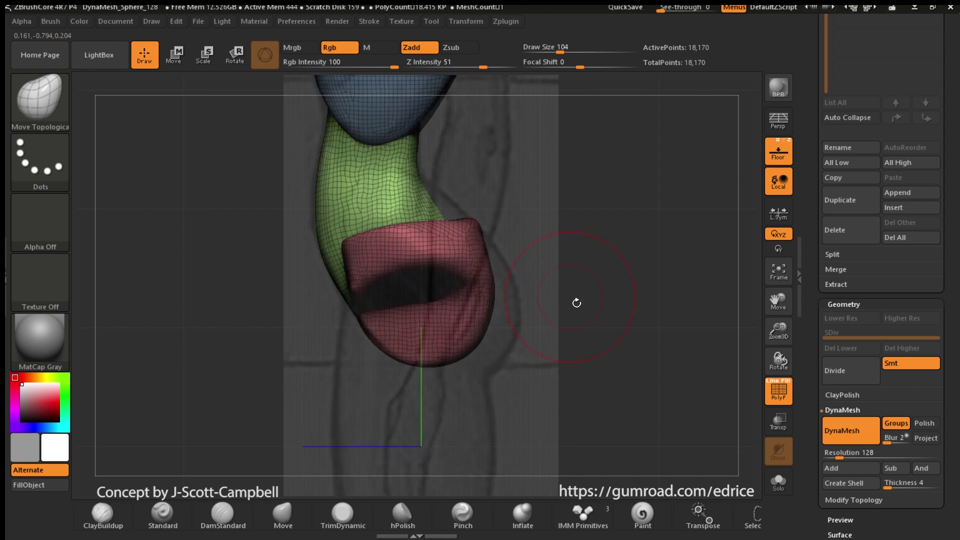
pyautogui.keyDown('alt'); pyautogui.moveTo(577, 303); pyautogui.dragTo(561, 287); pyautogui.keyUp('alt')
pyautogui.moveTo(562, 287); pyautogui.dragTo(530, 284)
pyautogui.keyDown('ctrl'); pyautogui.keyDown('shift'); pyautogui.click(463, 265); pyautogui.keyUp('shift'); pyautogui.keyUp('ctrl')
pyautogui.moveTo(478, 251)
pyautogui.keyDown('shift'); pyautogui.mouseDown()
pyautogui.moveTo(624, 259)
pyautogui.moveTo(477, 252)
pyautogui.mouseUp(); pyautogui.keyUp('shift')
pyautogui.moveTo(565, 228); pyautogui.dragTo(620, 295)
pyautogui.keyDown('ctrl'); pyautogui.keyDown('shift'); pyautogui.click(684, 326); pyautogui.keyUp('shift'); pyautogui.keyUp('ctrl')
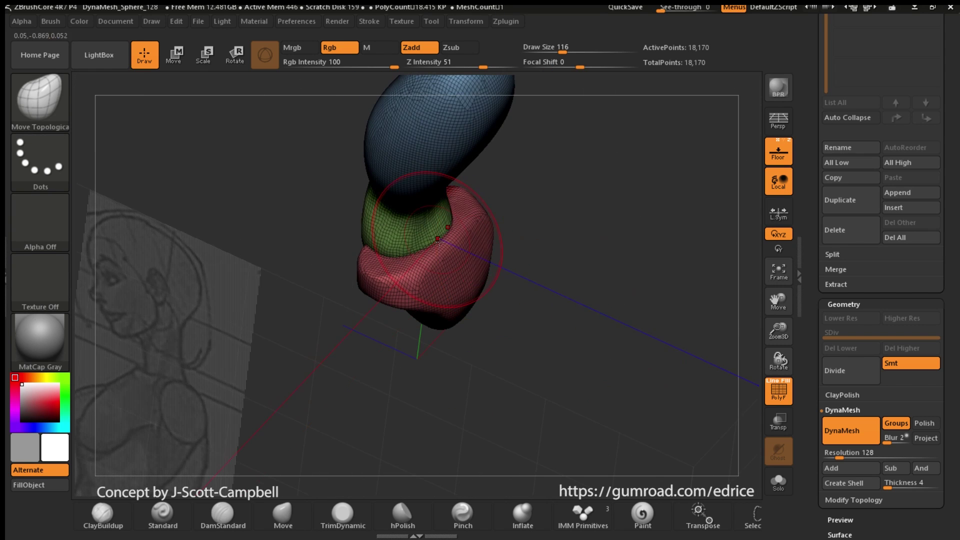
pyautogui.moveTo(524, 221)
pyautogui.mouseDown()
pyautogui.moveTo(453, 220)
pyautogui.moveTo(493, 240)
pyautogui.moveTo(575, 200)
pyautogui.mouseUp()
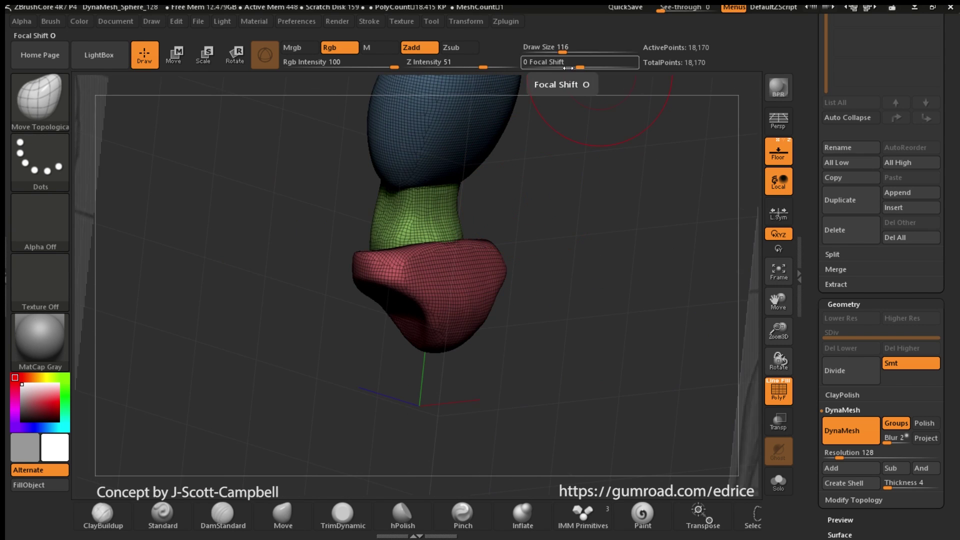
# Set the Move Topological draw size to 77 and refine the joins between the pelvis, waist and ribcage.
pyautogui.click(555, 51)
pyautogui.moveTo(615, 280)
pyautogui.mouseDown()
pyautogui.moveTo(709, 346)
pyautogui.moveTo(620, 270)
pyautogui.moveTo(715, 230)
pyautogui.mouseUp()
pyautogui.keyDown('ctrl'); pyautogui.keyDown('shift'); pyautogui.click(466, 279); pyautogui.keyUp('shift'); pyautogui.keyUp('ctrl')
pyautogui.keyDown('ctrl'); pyautogui.keyDown('shift'); pyautogui.click(591, 295); pyautogui.keyUp('shift'); pyautogui.keyUp('ctrl')
pyautogui.click(779, 273)
pyautogui.moveTo(517, 260); pyautogui.dragTo(422, 215)
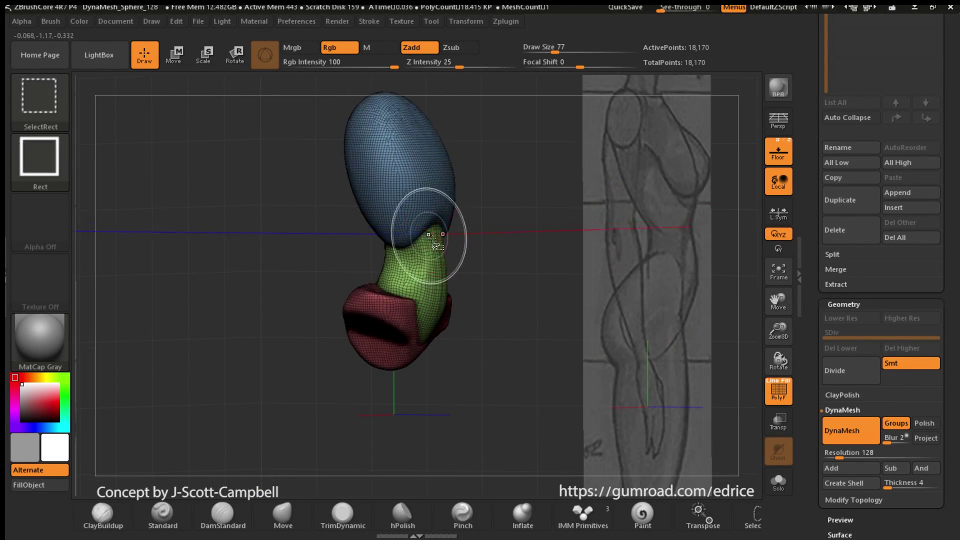
pyautogui.moveTo(517, 222); pyautogui.dragTo(621, 216)
# Hide the references, isolate the waist to adjust its upper end under the ribcage, and show all parts again.
pyautogui.click(779, 152)
pyautogui.keyDown('alt'); pyautogui.moveTo(651, 280); pyautogui.dragTo(697, 346); pyautogui.keyUp('alt')
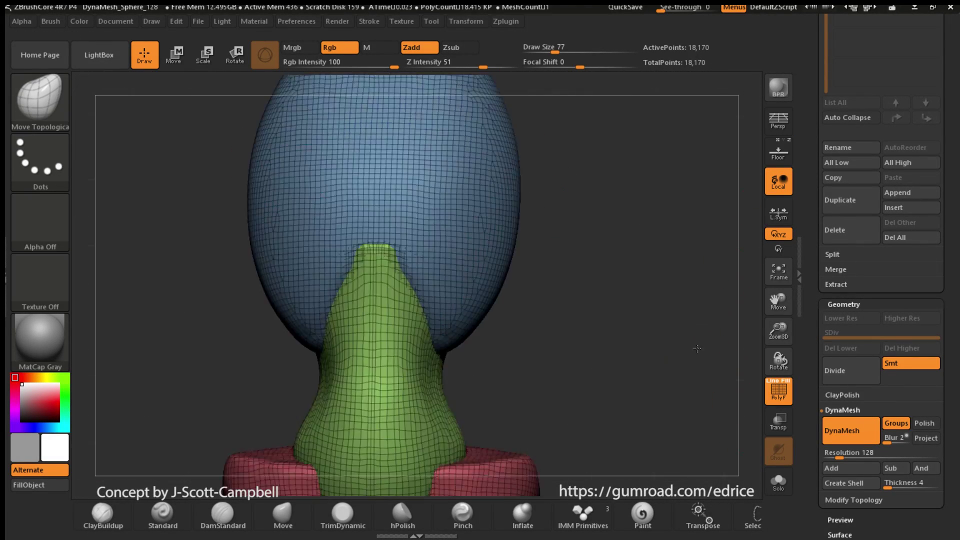
pyautogui.keyDown('ctrl'); pyautogui.keyDown('shift'); pyautogui.click(383, 305); pyautogui.keyUp('shift'); pyautogui.keyUp('ctrl')
pyautogui.moveTo(560, 250); pyautogui.dragTo(516, 295)
pyautogui.keyDown('ctrl'); pyautogui.keyDown('shift'); pyautogui.click(561, 260); pyautogui.keyUp('shift'); pyautogui.keyUp('ctrl')
pyautogui.keyDown('shift'); pyautogui.moveTo(571, 261); pyautogui.dragTo(651, 265); pyautogui.keyUp('shift')
pyautogui.click(779, 273)
# Show the references again and refine the waist against the front figure at draw size 90.
pyautogui.click(779, 152)
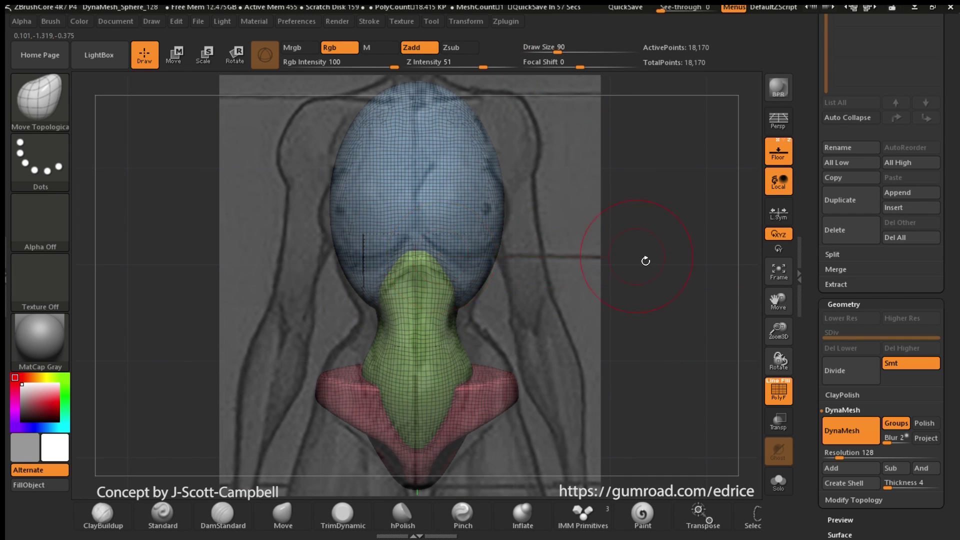
pyautogui.keyDown('shift'); pyautogui.moveTo(645, 261); pyautogui.dragTo(720, 270); pyautogui.keyUp('shift')
pyautogui.keyDown('ctrl'); pyautogui.keyDown('shift'); pyautogui.click(417, 320); pyautogui.keyUp('shift'); pyautogui.keyUp('ctrl')
pyautogui.keyDown('ctrl'); pyautogui.keyDown('shift'); pyautogui.click(639, 261); pyautogui.keyUp('shift'); pyautogui.keyUp('ctrl')
pyautogui.keyDown('shift'); pyautogui.moveTo(640, 262); pyautogui.dragTo(720, 265); pyautogui.keyUp('shift')
pyautogui.keyDown('alt'); pyautogui.moveTo(660, 300); pyautogui.dragTo(651, 240); pyautogui.keyUp('alt')
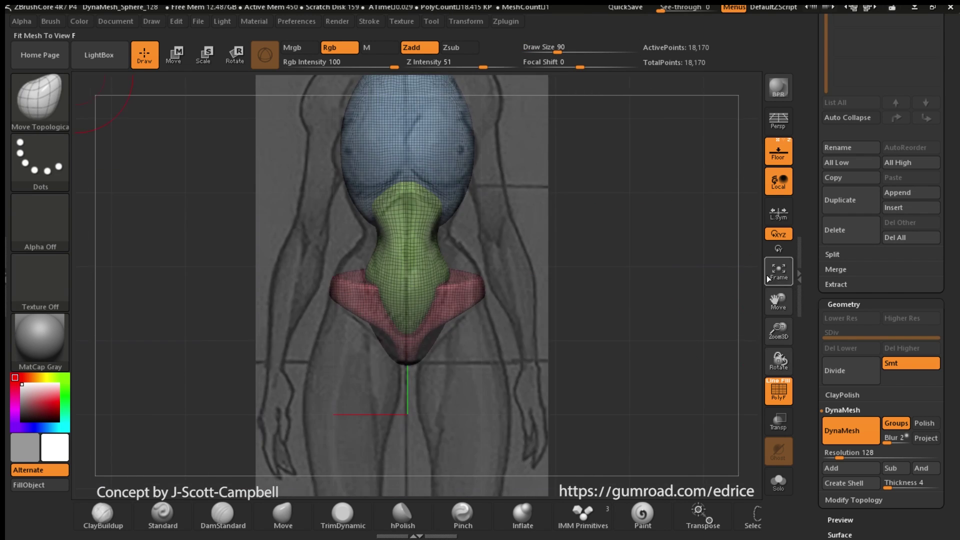
# Hide the floor grid and reference images and remesh the whole torso with DynaMesh.
pyautogui.moveTo(691, 320); pyautogui.dragTo(745, 320)
pyautogui.click(779, 272)
pyautogui.keyDown('alt'); pyautogui.moveTo(750, 278); pyautogui.dragTo(786, 89); pyautogui.keyUp('alt')
pyautogui.click(779, 151)
pyautogui.keyDown('ctrl'); pyautogui.moveTo(668, 139); pyautogui.dragTo(759, 163); pyautogui.keyUp('ctrl')
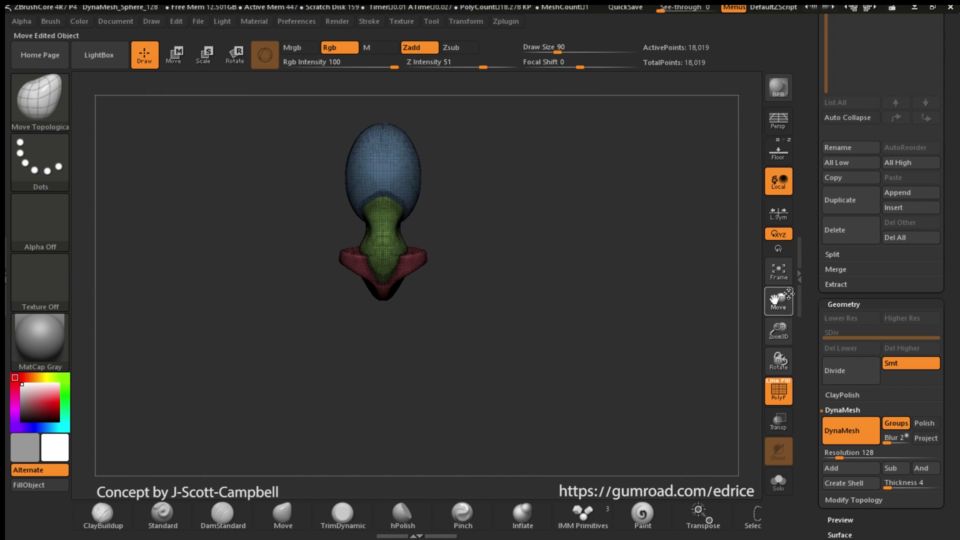
# Show the floor grid and references and insert a mirrored pair of cylinders at the hips for the thighs.
pyautogui.moveTo(789, 294); pyautogui.dragTo(792, 281)
pyautogui.moveTo(779, 331); pyautogui.dragTo(779, 337)
pyautogui.click(779, 151)
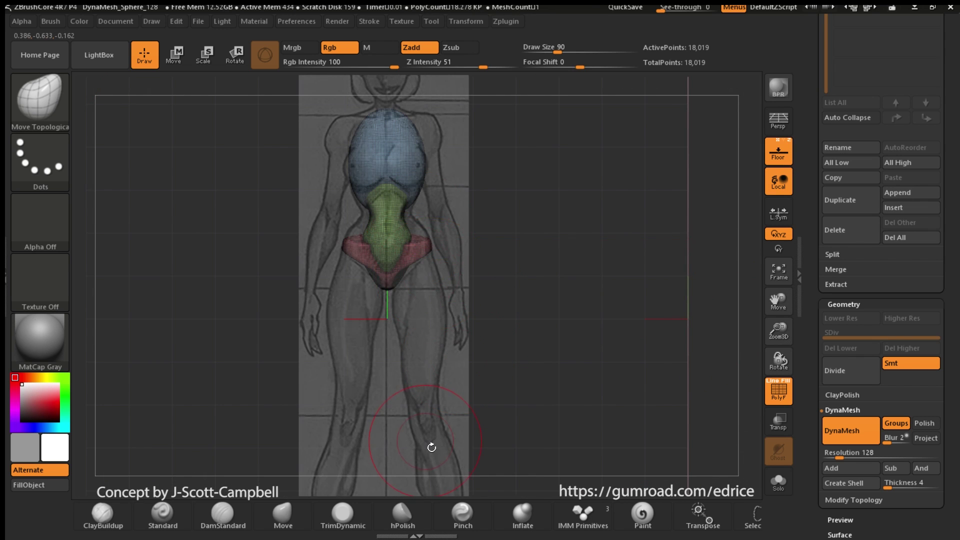
pyautogui.press('b')
pyautogui.click(482, 157)
pyautogui.moveTo(541, 268); pyautogui.dragTo(422, 222)
pyautogui.keyDown('shift'); pyautogui.moveTo(458, 205); pyautogui.dragTo(460, 230); pyautogui.keyUp('shift')
pyautogui.click(236, 53)
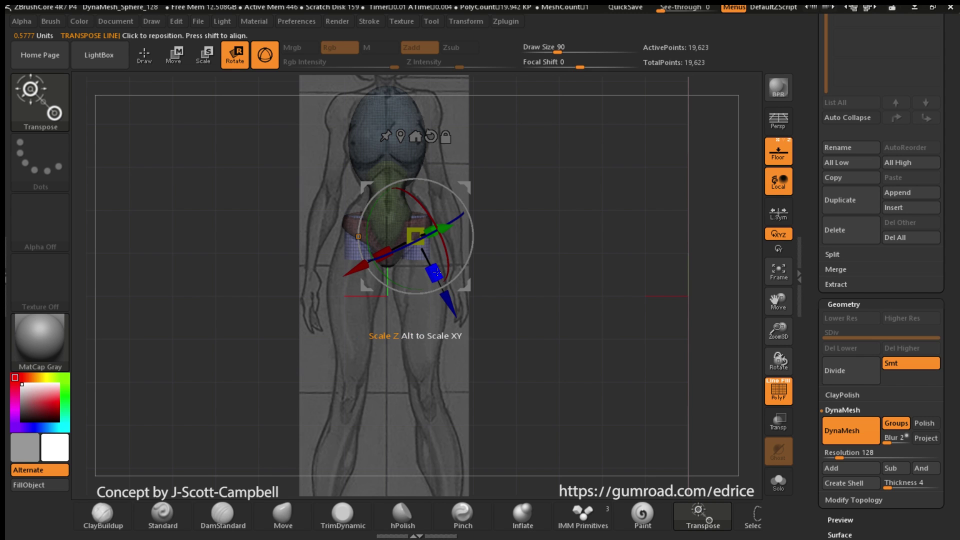
pyautogui.moveTo(446, 305); pyautogui.dragTo(471, 361)
pyautogui.moveTo(449, 305); pyautogui.dragTo(470, 349)
pyautogui.moveTo(376, 313); pyautogui.dragTo(340, 333)
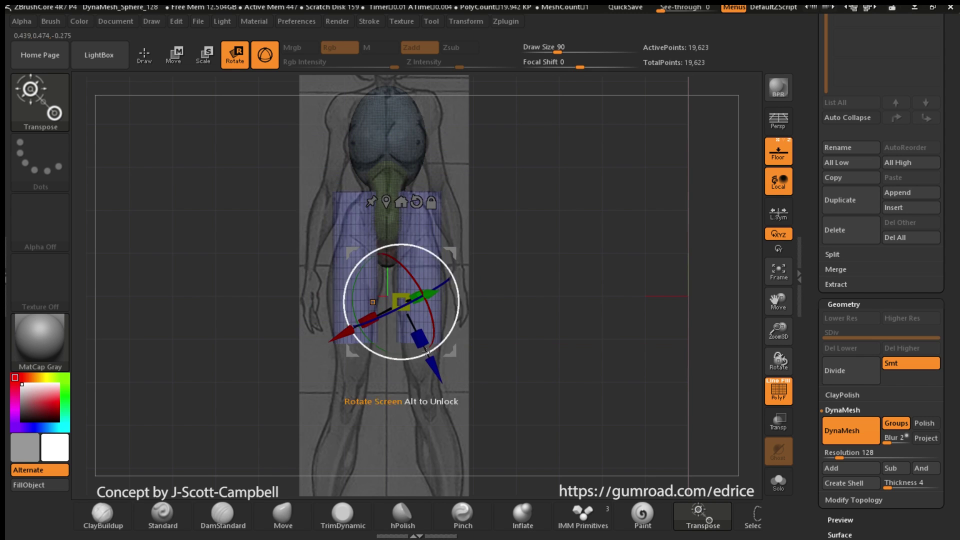
pyautogui.click(184, 53)
pyautogui.moveTo(434, 369); pyautogui.dragTo(430, 392)
pyautogui.click(265, 55)
pyautogui.keyDown('shift'); pyautogui.moveTo(530, 390); pyautogui.dragTo(475, 390); pyautogui.keyUp('shift')
pyautogui.hotkey('ctrl', 'z')
pyautogui.hotkey('ctrl', 'z')
pyautogui.hotkey('ctrl', 'z')
pyautogui.hotkey('ctrl', 'z')
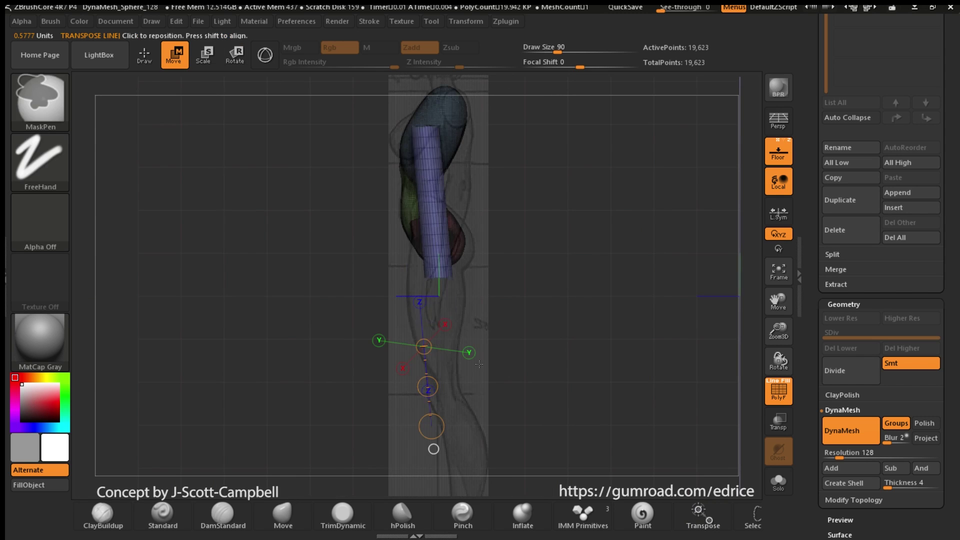
pyautogui.hotkey('ctrl', 'z')
# Stretch the thigh cylinders lengthwise and position them from the hips to the knees over the references.
pyautogui.click(265, 55)
pyautogui.moveTo(469, 260); pyautogui.dragTo(469, 280)
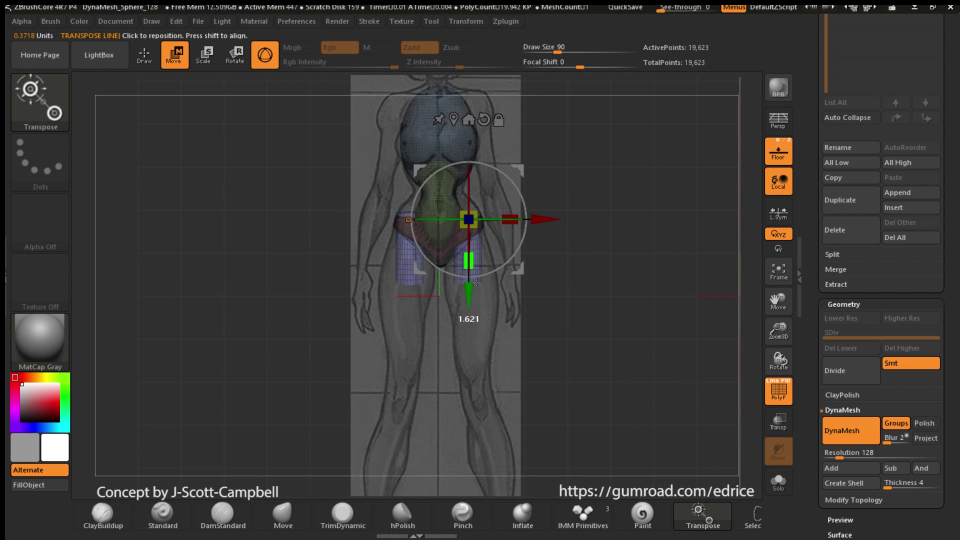
pyautogui.keyDown('shift'); pyautogui.moveTo(620, 320); pyautogui.dragTo(565, 320); pyautogui.keyUp('shift')
pyautogui.moveTo(463, 277)
pyautogui.mouseDown()
pyautogui.moveTo(478, 283)
pyautogui.moveTo(469, 274)
pyautogui.mouseUp()
pyautogui.moveTo(468, 295); pyautogui.dragTo(469, 319)
pyautogui.keyDown('shift'); pyautogui.moveTo(565, 320); pyautogui.dragTo(620, 321); pyautogui.keyUp('shift')
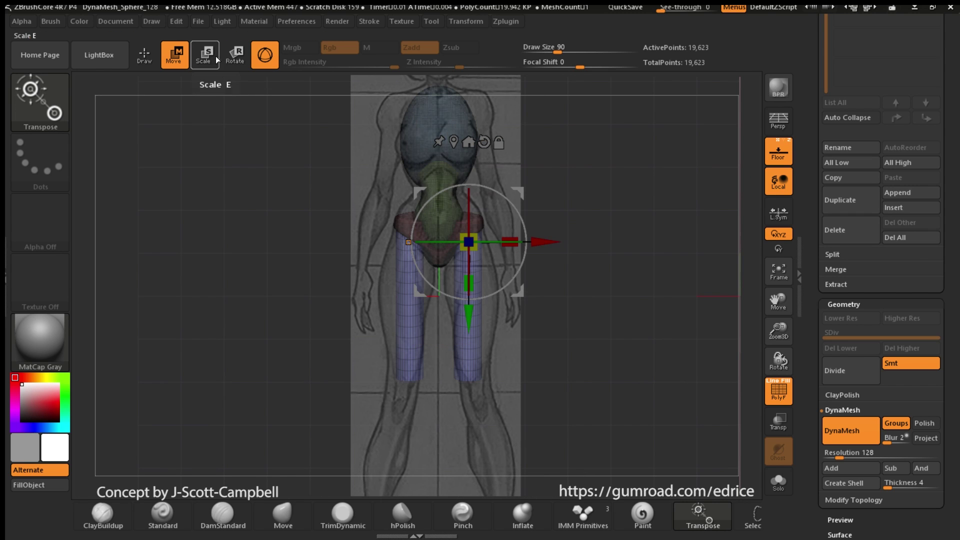
pyautogui.click(265, 55)
pyautogui.moveTo(470, 272); pyautogui.dragTo(470, 308)
pyautogui.click(265, 55)
pyautogui.click(152, 53)
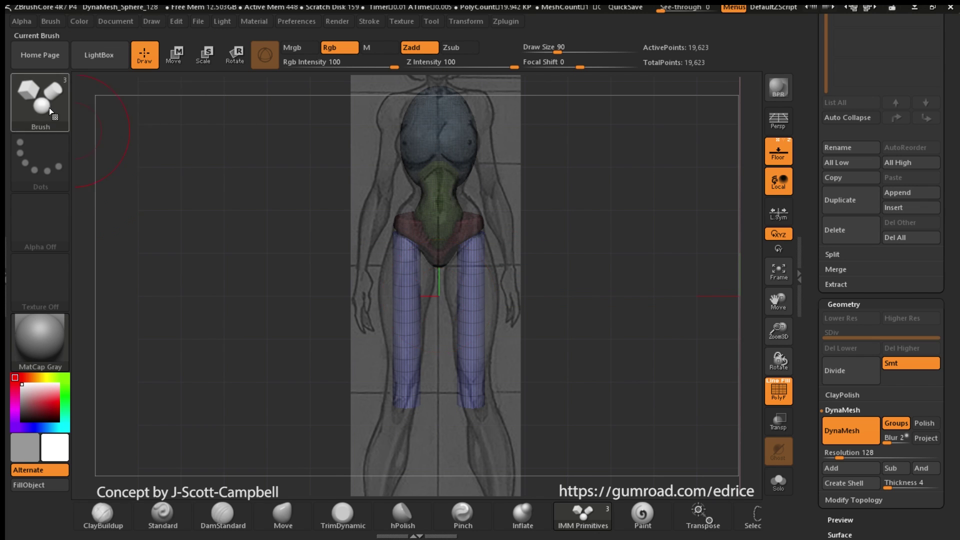
# Shape the thigh cylinders to the front figure's thigh outline with Move Topological, refining at draw size 77.
pyautogui.click(49, 107)
pyautogui.click(237, 147)
pyautogui.keyDown('shift'); pyautogui.moveTo(592, 283); pyautogui.dragTo(565, 284); pyautogui.keyUp('shift')
pyautogui.moveTo(489, 259); pyautogui.dragTo(492, 260)
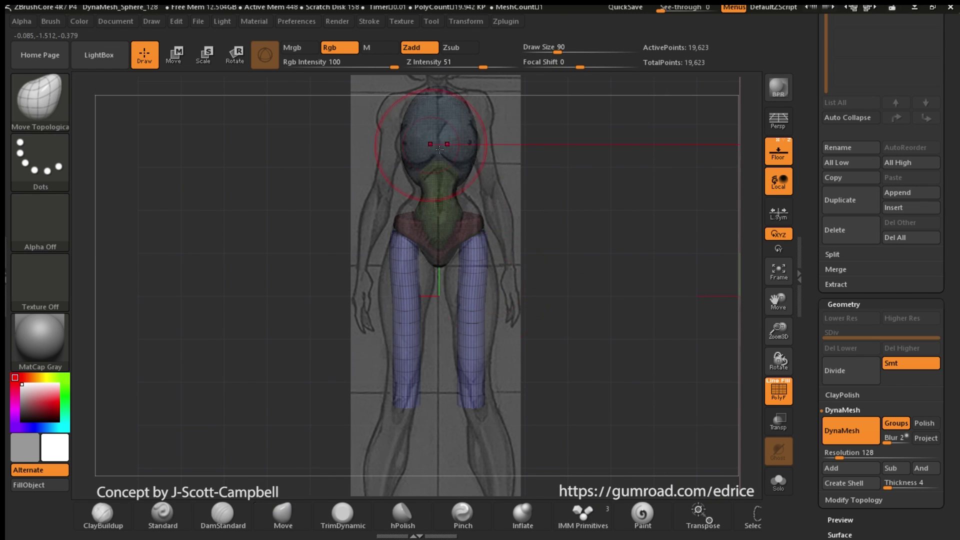
pyautogui.click(549, 49)
pyautogui.moveTo(484, 299); pyautogui.dragTo(454, 308)
pyautogui.write('120')
pyautogui.press('Return')
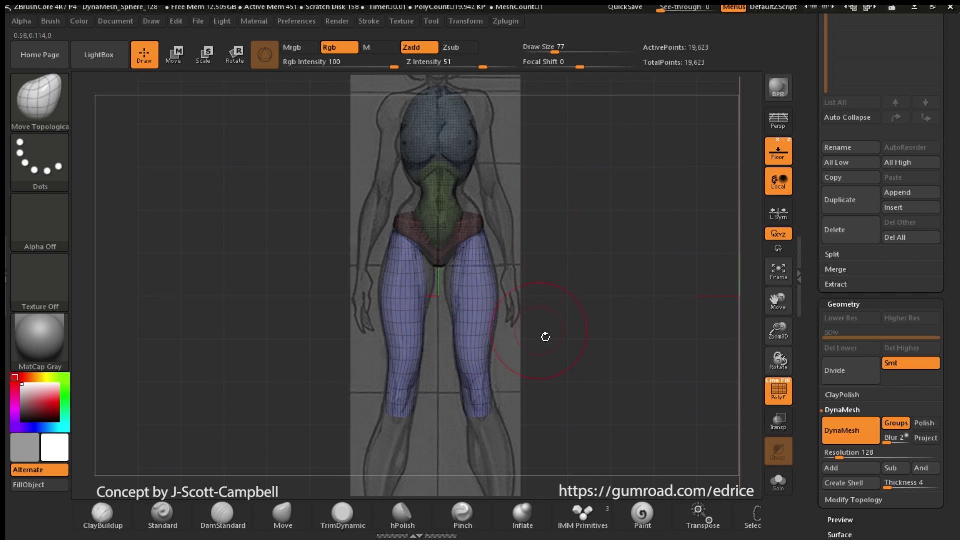
pyautogui.moveTo(575, 388); pyautogui.dragTo(500, 389)
pyautogui.keyDown('shift'); pyautogui.moveTo(556, 350); pyautogui.dragTo(581, 253); pyautogui.keyUp('shift')
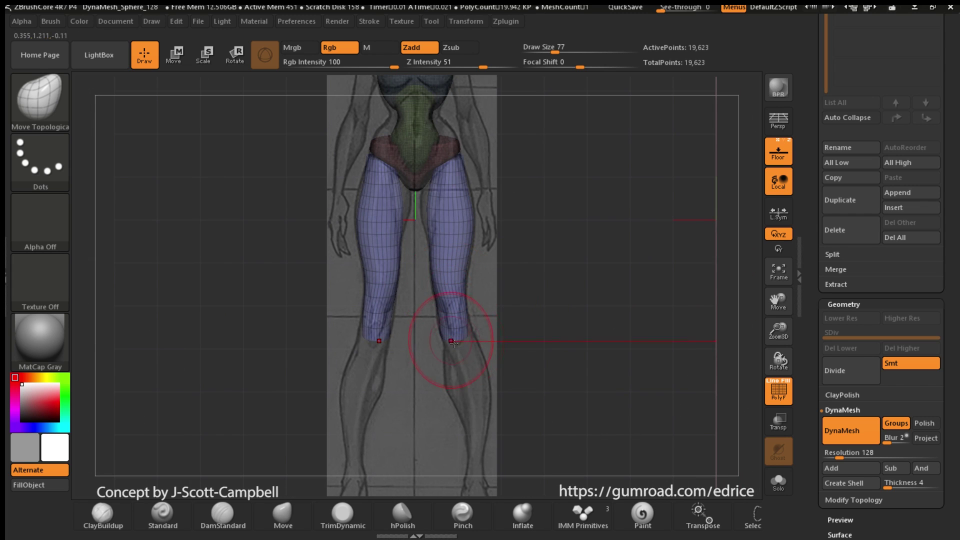
# Bend and widen the thighs to match the side reference with Move Topological at draw size 97.
pyautogui.keyDown('shift'); pyautogui.moveTo(533, 305); pyautogui.dragTo(491, 303); pyautogui.keyUp('shift')
pyautogui.press(']')
pyautogui.press(']')
pyautogui.moveTo(447, 208); pyautogui.dragTo(439, 206)
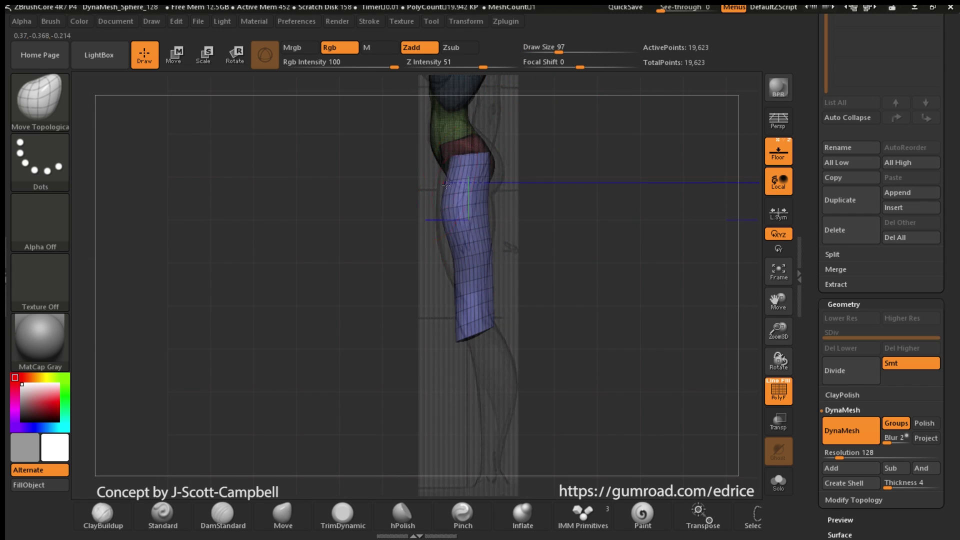
pyautogui.moveTo(446, 260); pyautogui.dragTo(442, 261)
pyautogui.moveTo(484, 305); pyautogui.dragTo(479, 303)
pyautogui.keyDown('shift'); pyautogui.moveTo(546, 260); pyautogui.dragTo(595, 240); pyautogui.keyUp('shift')
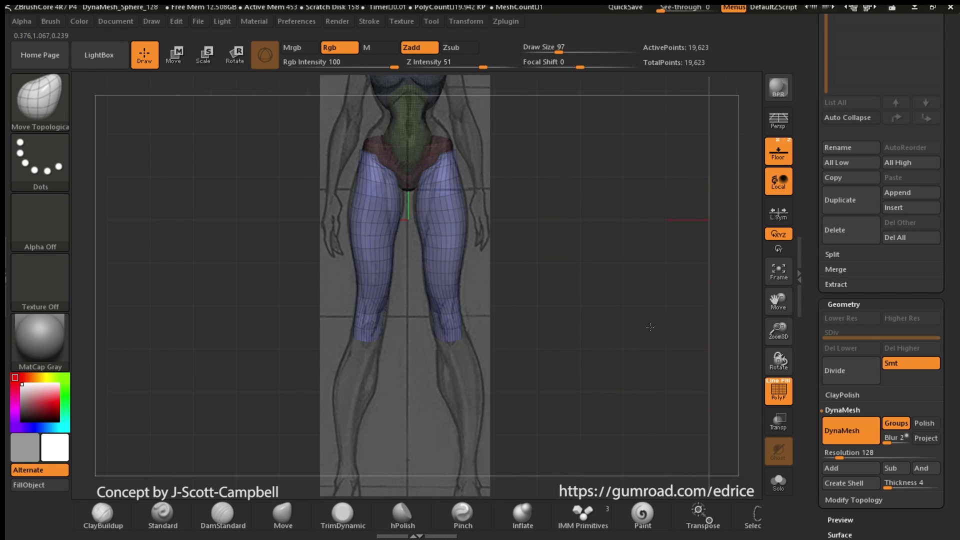
# Remesh the model with DynaMesh and refine the thigh contours at draw sizes 59 and 140.
pyautogui.keyDown('ctrl'); pyautogui.moveTo(565, 112); pyautogui.dragTo(590, 120); pyautogui.keyUp('ctrl')
pyautogui.click(552, 51)
pyautogui.moveTo(779, 330); pyautogui.dragTo(781, 365)
pyautogui.moveTo(780, 310); pyautogui.dragTo(737, 386)
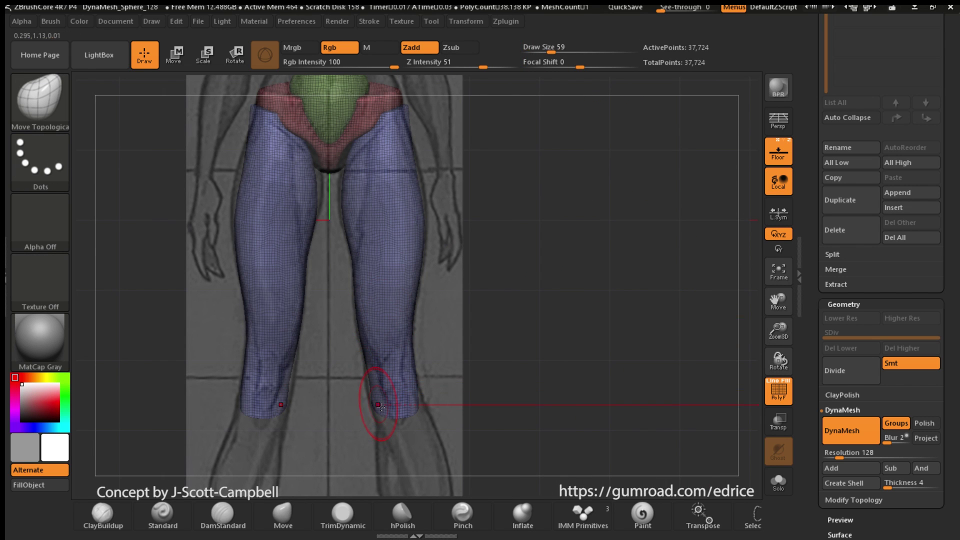
pyautogui.moveTo(431, 186)
pyautogui.mouseDown()
pyautogui.moveTo(482, 298)
pyautogui.moveTo(397, 322)
pyautogui.moveTo(420, 389)
pyautogui.moveTo(407, 359)
pyautogui.mouseUp()
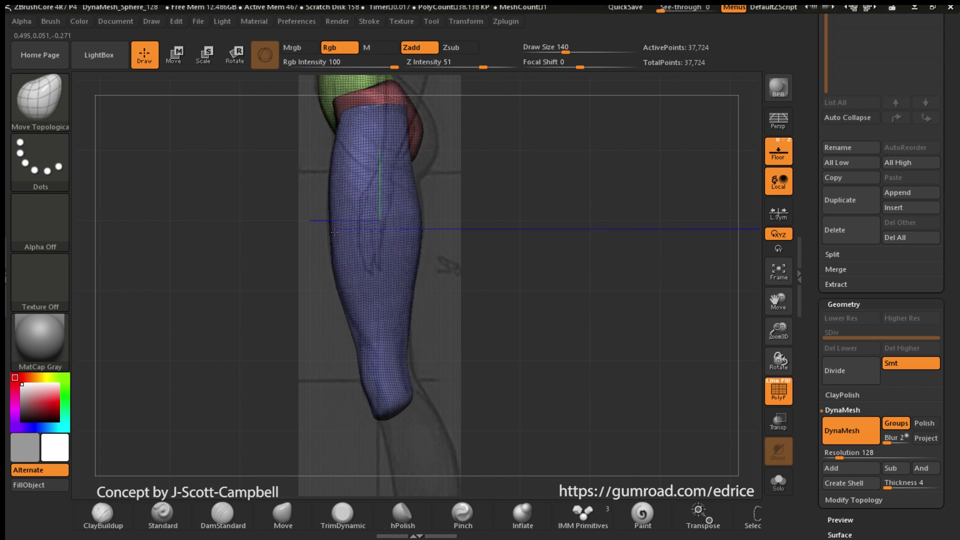
pyautogui.moveTo(335, 232); pyautogui.dragTo(338, 233)
# Hide the references and the polyframe display and remesh the whole model with DynaMesh.
pyautogui.keyDown('shift'); pyautogui.moveTo(561, 305); pyautogui.dragTo(705, 334); pyautogui.keyUp('shift')
pyautogui.hotkey('shift', 'p')
pyautogui.hotkey('shift', 'f')
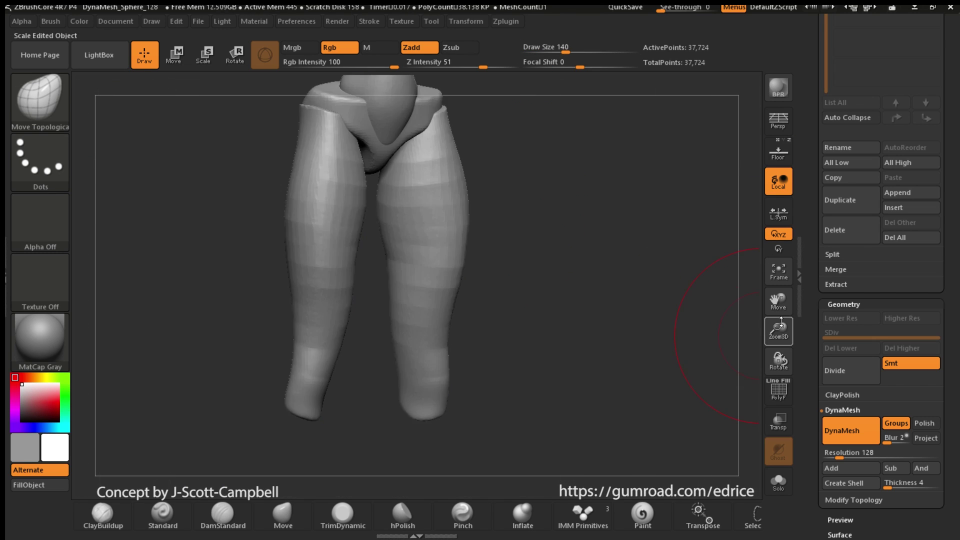
pyautogui.moveTo(700, 300); pyautogui.dragTo(645, 295)
pyautogui.keyDown('ctrl'); pyautogui.moveTo(630, 200); pyautogui.dragTo(592, 148); pyautogui.keyUp('ctrl')
# Isolate the thighs and smooth away the banding on their surfaces from several angles.
pyautogui.keyDown('ctrl'); pyautogui.keyDown('shift'); pyautogui.click(398, 192); pyautogui.keyUp('shift'); pyautogui.keyUp('ctrl')
pyautogui.keyDown('shift'); pyautogui.moveTo(395, 176); pyautogui.dragTo(390, 280); pyautogui.keyUp('shift')
pyautogui.moveTo(510, 280); pyautogui.dragTo(600, 285)
pyautogui.moveTo(525, 310); pyautogui.dragTo(625, 300)
pyautogui.keyDown('shift'); pyautogui.moveTo(565, 250); pyautogui.dragTo(582, 214); pyautogui.keyUp('shift')
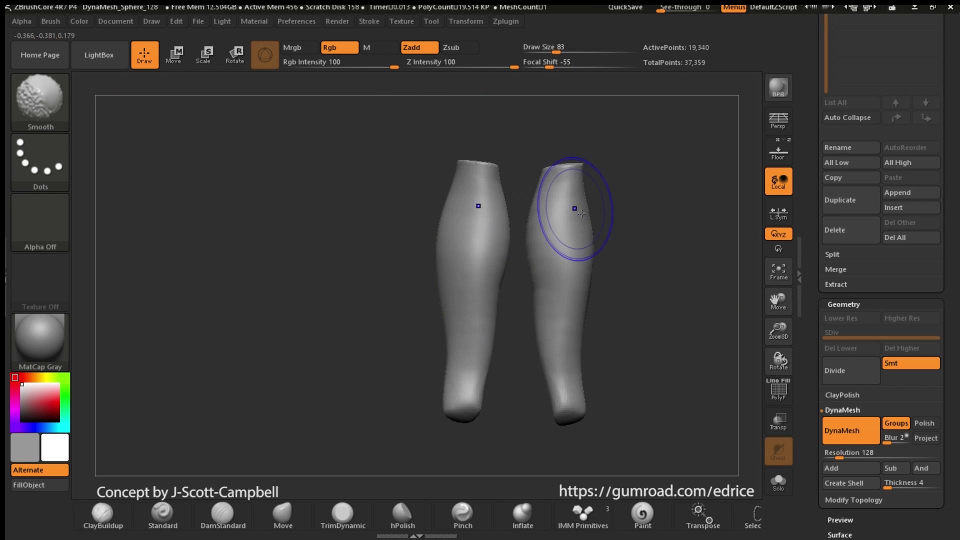
pyautogui.moveTo(645, 300); pyautogui.dragTo(700, 305)
pyautogui.keyDown('shift'); pyautogui.moveTo(590, 280); pyautogui.dragTo(592, 332); pyautogui.keyUp('shift')
pyautogui.moveTo(525, 326); pyautogui.dragTo(625, 328)
# Show all parts again and remesh the body with DynaMesh.
pyautogui.moveTo(660, 301)
pyautogui.keyDown('ctrl'); pyautogui.mouseDown()
pyautogui.moveTo(703, 326)
pyautogui.moveTo(763, 312)
pyautogui.mouseUp(); pyautogui.keyUp('ctrl')
pyautogui.keyDown('ctrl'); pyautogui.keyDown('shift'); pyautogui.click(705, 324); pyautogui.keyUp('shift'); pyautogui.keyUp('ctrl')
pyautogui.hotkey('shift', 'p')
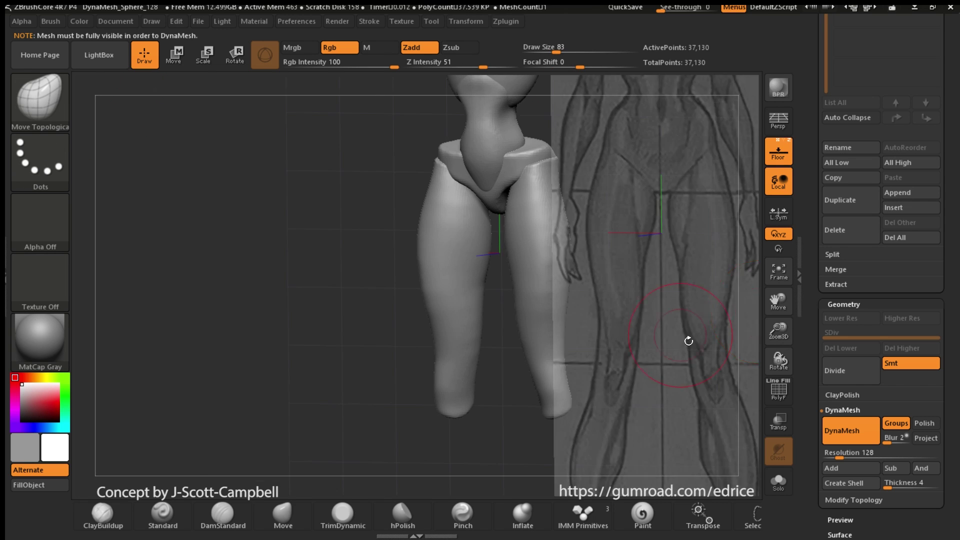
pyautogui.keyDown('shift'); pyautogui.moveTo(689, 341); pyautogui.dragTo(707, 335); pyautogui.keyUp('shift')
pyautogui.keyDown('alt'); pyautogui.moveTo(740, 367); pyautogui.dragTo(746, 323); pyautogui.keyUp('alt')
pyautogui.hotkey('shift', 'p')
pyautogui.moveTo(752, 172); pyautogui.dragTo(761, 279)
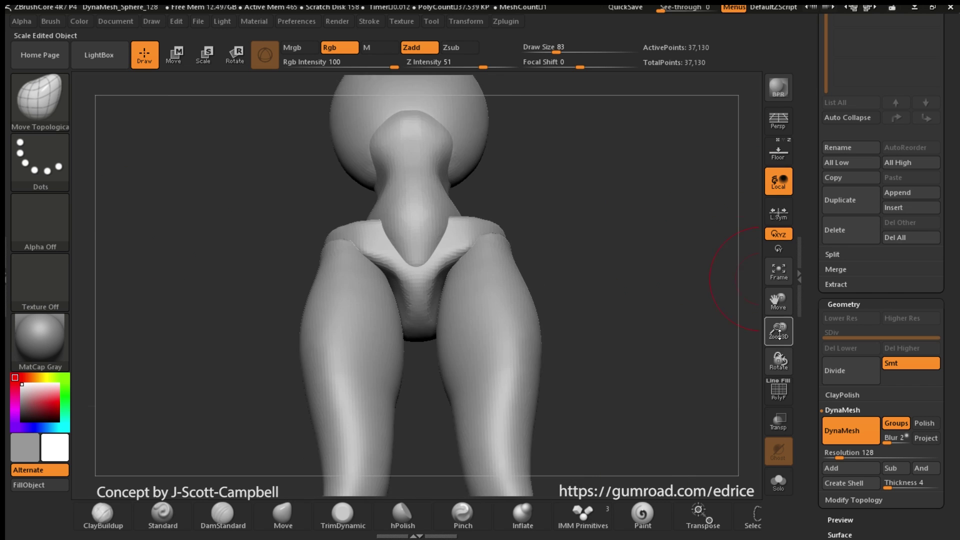
# Reshape the upper outer thighs around the pelvis at draw size 104 and remesh the model.
pyautogui.moveTo(779, 334); pyautogui.dragTo(780, 360)
pyautogui.moveTo(620, 280)
pyautogui.keyDown('alt'); pyautogui.mouseDown()
pyautogui.moveTo(632, 229)
pyautogui.moveTo(621, 190)
pyautogui.mouseUp(); pyautogui.keyUp('alt')
pyautogui.moveTo(556, 52); pyautogui.dragTo(560, 52)
pyautogui.moveTo(630, 150)
pyautogui.mouseDown()
pyautogui.moveTo(617, 125)
pyautogui.moveTo(640, 175)
pyautogui.mouseUp()
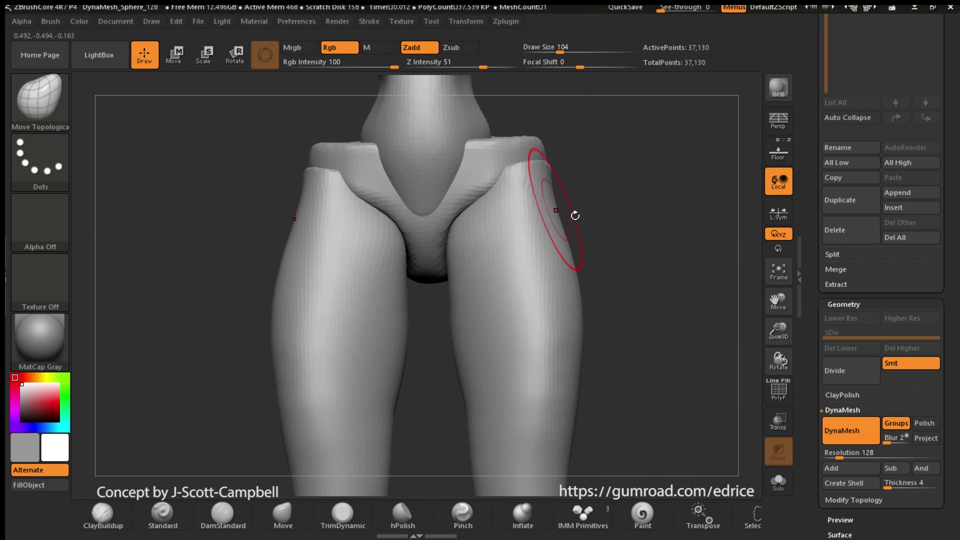
pyautogui.moveTo(630, 240); pyautogui.dragTo(600, 271)
pyautogui.moveTo(660, 275)
pyautogui.mouseDown()
pyautogui.moveTo(640, 245)
pyautogui.moveTo(619, 244)
pyautogui.moveTo(675, 240)
pyautogui.mouseUp()
pyautogui.keyDown('ctrl'); pyautogui.moveTo(665, 200); pyautogui.dragTo(701, 235); pyautogui.keyUp('ctrl')
# Show the references, isolate the thighs and shape their upper ends with the Move brush at draw size 65.
pyautogui.moveTo(779, 334)
pyautogui.mouseDown()
pyautogui.moveTo(779, 311)
pyautogui.moveTo(780, 360)
pyautogui.mouseUp()
pyautogui.moveTo(560, 52); pyautogui.dragTo(555, 52)
pyautogui.hotkey('shift', 'p')
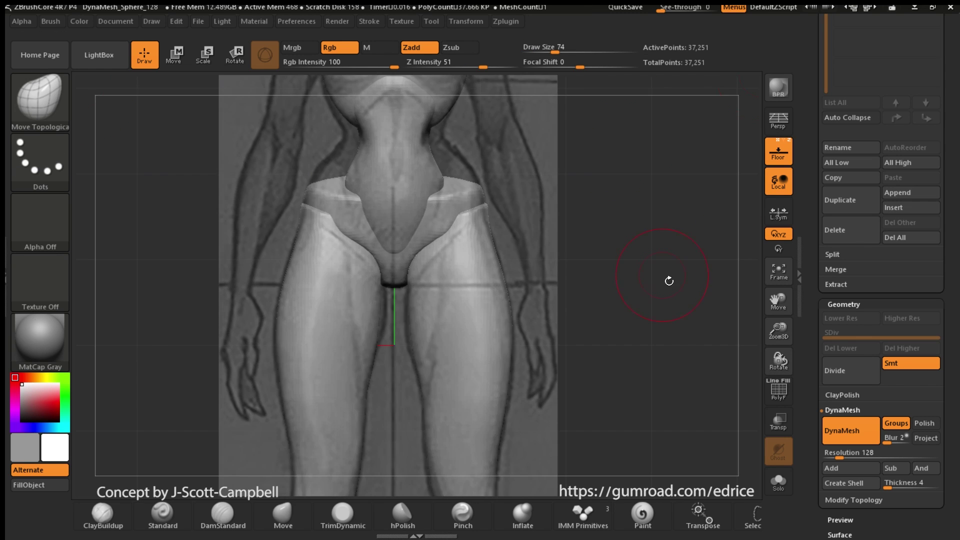
pyautogui.keyDown('ctrl'); pyautogui.keyDown('shift'); pyautogui.click(473, 237); pyautogui.keyUp('shift'); pyautogui.keyUp('ctrl')
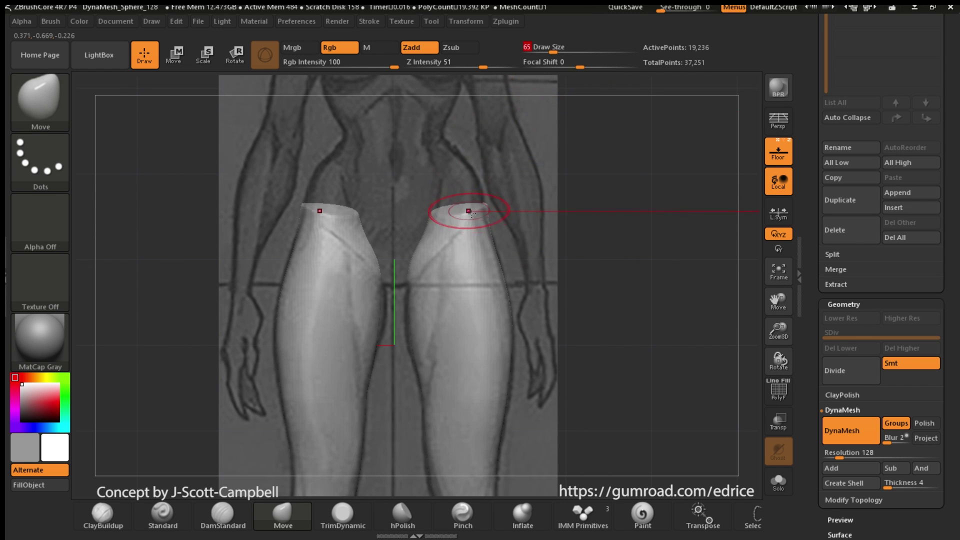
pyautogui.moveTo(436, 214)
pyautogui.keyDown('shift'); pyautogui.mouseDown()
pyautogui.moveTo(538, 220)
pyautogui.moveTo(650, 205)
pyautogui.mouseUp(); pyautogui.keyUp('shift')
pyautogui.keyDown('shift'); pyautogui.moveTo(501, 192); pyautogui.dragTo(510, 202); pyautogui.keyUp('shift')
# Show all parts and fit the raised thigh tops over the pelvis with Move Topological at draw size 87.
pyautogui.moveTo(690, 200)
pyautogui.mouseDown()
pyautogui.moveTo(651, 200)
pyautogui.moveTo(666, 197)
pyautogui.moveTo(604, 242)
pyautogui.moveTo(548, 210)
pyautogui.mouseUp()
pyautogui.keyDown('ctrl'); pyautogui.keyDown('shift'); pyautogui.click(667, 197); pyautogui.keyUp('shift'); pyautogui.keyUp('ctrl')
pyautogui.press('b')
pyautogui.press('m')
pyautogui.press('t')
pyautogui.click(557, 51)
pyautogui.moveTo(645, 201)
pyautogui.mouseDown()
pyautogui.moveTo(613, 203)
pyautogui.moveTo(700, 215)
pyautogui.moveTo(563, 219)
pyautogui.moveTo(594, 215)
pyautogui.mouseUp()
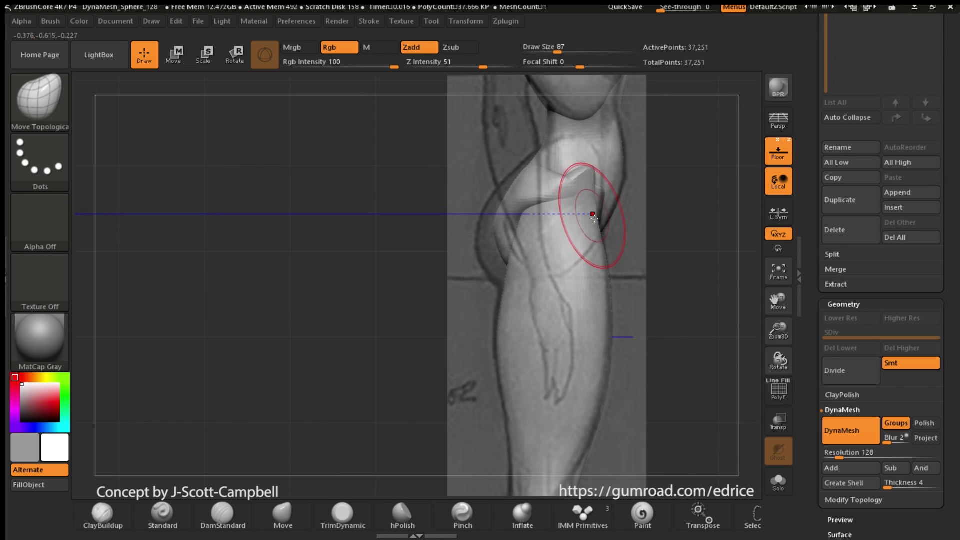
pyautogui.moveTo(676, 225); pyautogui.dragTo(550, 225)
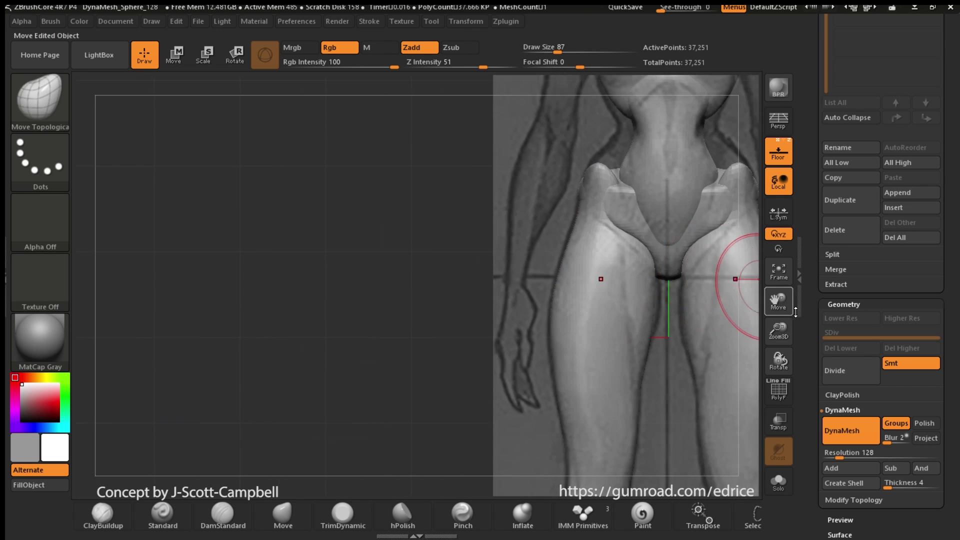
# Isolate the thighs to smooth their upper ends, and remesh the full model with DynaMesh.
pyautogui.keyDown('ctrl'); pyautogui.keyDown('shift'); pyautogui.click(735, 279); pyautogui.keyUp('shift'); pyautogui.keyUp('ctrl')
pyautogui.keyDown('shift'); pyautogui.moveTo(544, 190); pyautogui.dragTo(545, 208); pyautogui.keyUp('shift')
pyautogui.keyDown('ctrl'); pyautogui.keyDown('shift'); pyautogui.click(678, 251); pyautogui.keyUp('shift'); pyautogui.keyUp('ctrl')
pyautogui.moveTo(650, 230)
pyautogui.keyDown('ctrl'); pyautogui.mouseDown()
pyautogui.moveTo(677, 252)
pyautogui.moveTo(620, 241)
pyautogui.mouseUp(); pyautogui.keyUp('ctrl')
pyautogui.keyDown('ctrl'); pyautogui.keyDown('shift'); pyautogui.click(493, 210); pyautogui.keyUp('shift'); pyautogui.keyUp('ctrl')
pyautogui.keyDown('ctrl'); pyautogui.keyDown('shift'); pyautogui.click(650, 170); pyautogui.keyUp('shift'); pyautogui.keyUp('ctrl')
# Isolate the pelvis to reshape its outline at draw size 104, and show all parts again.
pyautogui.moveTo(650, 170)
pyautogui.mouseDown()
pyautogui.moveTo(669, 152)
pyautogui.moveTo(705, 185)
pyautogui.moveTo(656, 170)
pyautogui.mouseUp()
pyautogui.keyDown('shift'); pyautogui.moveTo(675, 225); pyautogui.dragTo(620, 225); pyautogui.keyUp('shift')
pyautogui.moveTo(779, 331); pyautogui.dragTo(770, 360)
pyautogui.moveTo(650, 300)
pyautogui.mouseDown()
pyautogui.moveTo(690, 300)
pyautogui.moveTo(651, 300)
pyautogui.mouseUp()
pyautogui.moveTo(635, 235); pyautogui.dragTo(546, 226)
pyautogui.keyDown('ctrl'); pyautogui.keyDown('shift'); pyautogui.click(493, 200); pyautogui.keyUp('shift'); pyautogui.keyUp('ctrl')
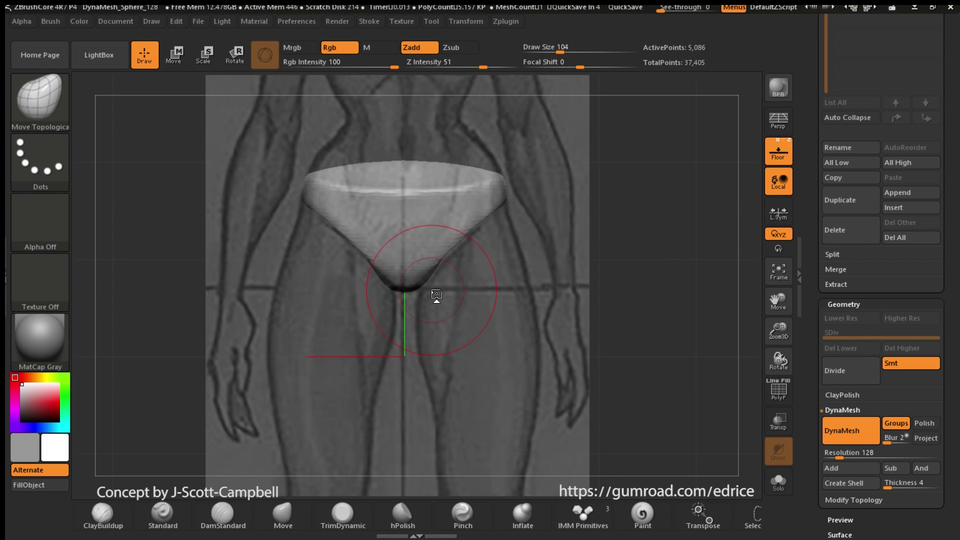
pyautogui.moveTo(545, 292); pyautogui.dragTo(610, 284)
pyautogui.keyDown('ctrl'); pyautogui.keyDown('shift'); pyautogui.click(704, 242); pyautogui.keyUp('shift'); pyautogui.keyUp('ctrl')
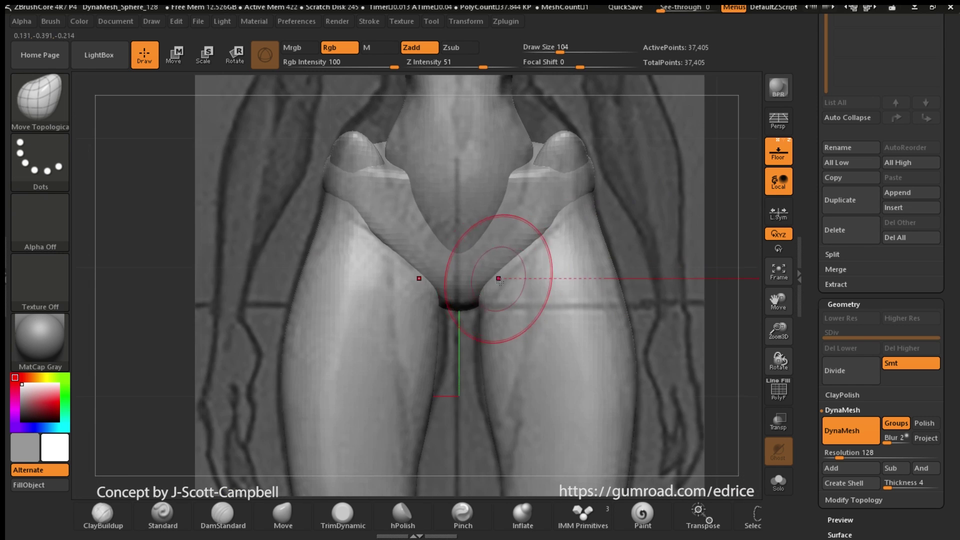
# Widen the crotch and refine the joins between pelvis and thighs against the references with Move Topological.
pyautogui.moveTo(669, 253); pyautogui.dragTo(492, 301)
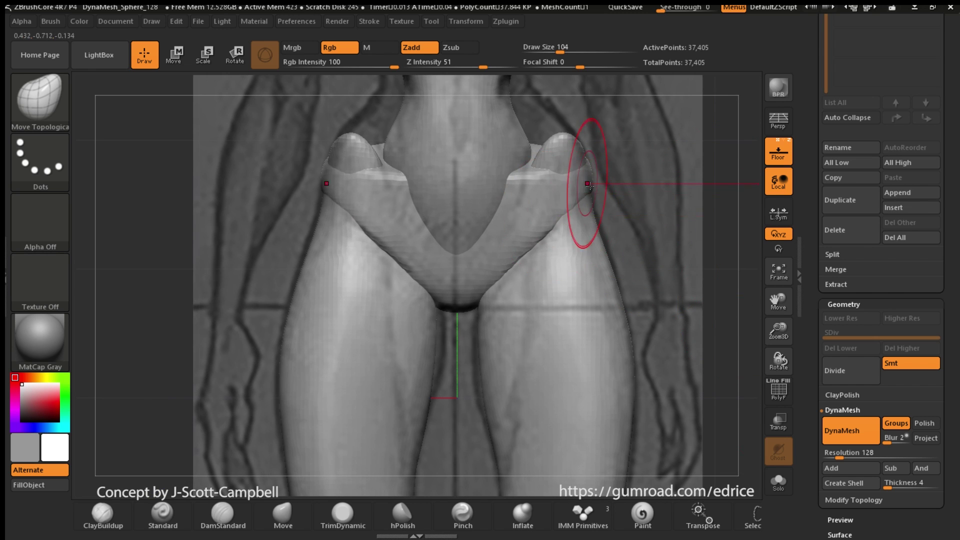
pyautogui.moveTo(691, 215); pyautogui.dragTo(660, 245)
pyautogui.moveTo(779, 334); pyautogui.dragTo(776, 303)
pyautogui.keyDown('shift'); pyautogui.moveTo(730, 330); pyautogui.dragTo(620, 361); pyautogui.keyUp('shift')
pyautogui.moveTo(650, 270); pyautogui.dragTo(665, 295)
pyautogui.moveTo(553, 291); pyautogui.dragTo(445, 309)
pyautogui.moveTo(650, 320); pyautogui.dragTo(565, 320)
pyautogui.keyDown('shift'); pyautogui.moveTo(721, 286); pyautogui.dragTo(653, 260); pyautogui.keyUp('shift')
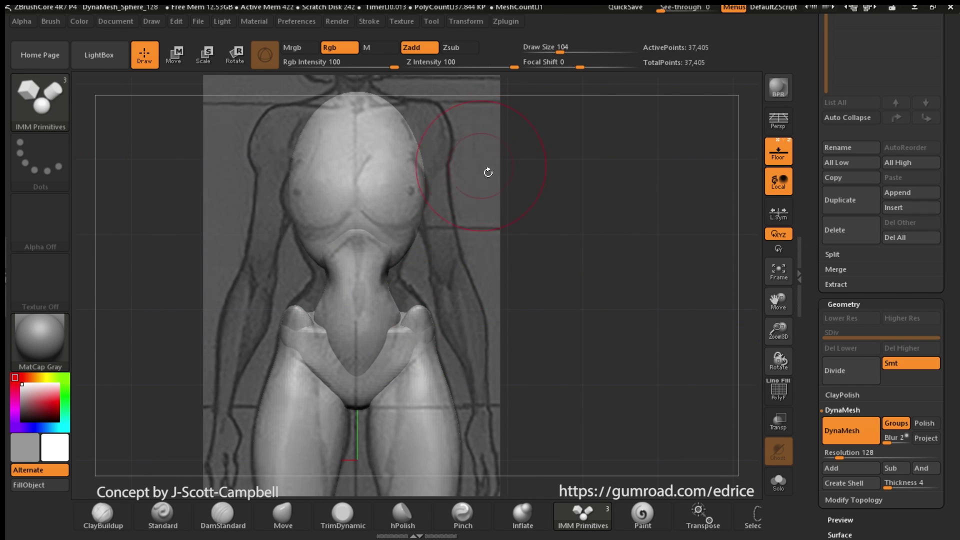
# Insert mirrored spheres above the hips and mold them into flanks between ribcage and pelvis with the Move brush.
pyautogui.moveTo(422, 285)
pyautogui.mouseDown()
pyautogui.moveTo(483, 200)
pyautogui.moveTo(576, 188)
pyautogui.mouseUp()
pyautogui.press('b')
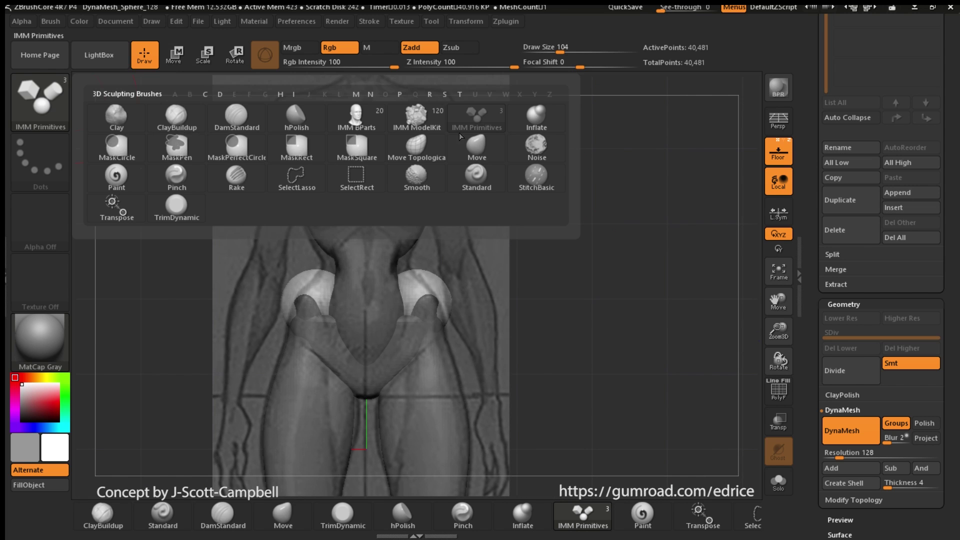
pyautogui.press('m')
pyautogui.press('v')
pyautogui.keyDown('shift'); pyautogui.moveTo(431, 287); pyautogui.dragTo(424, 291); pyautogui.keyUp('shift')
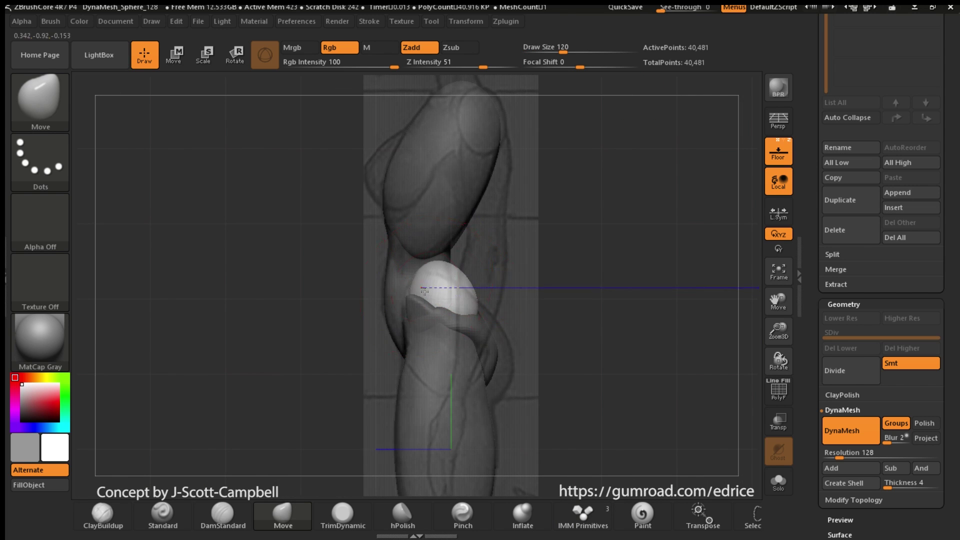
pyautogui.keyDown('shift'); pyautogui.moveTo(545, 300); pyautogui.dragTo(585, 295); pyautogui.keyUp('shift')
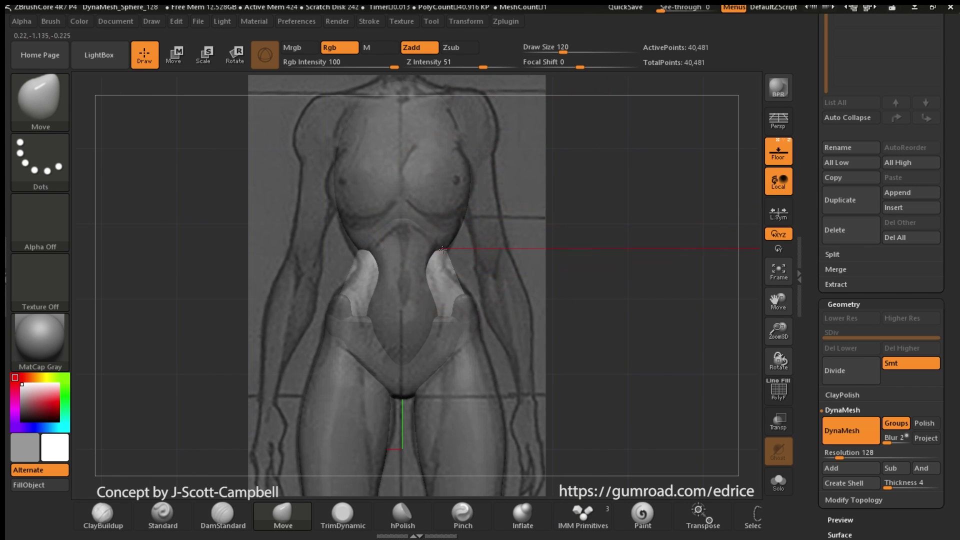
pyautogui.moveTo(450, 257); pyautogui.dragTo(454, 257)
pyautogui.keyDown('shift'); pyautogui.moveTo(531, 265); pyautogui.dragTo(486, 270); pyautogui.keyUp('shift')
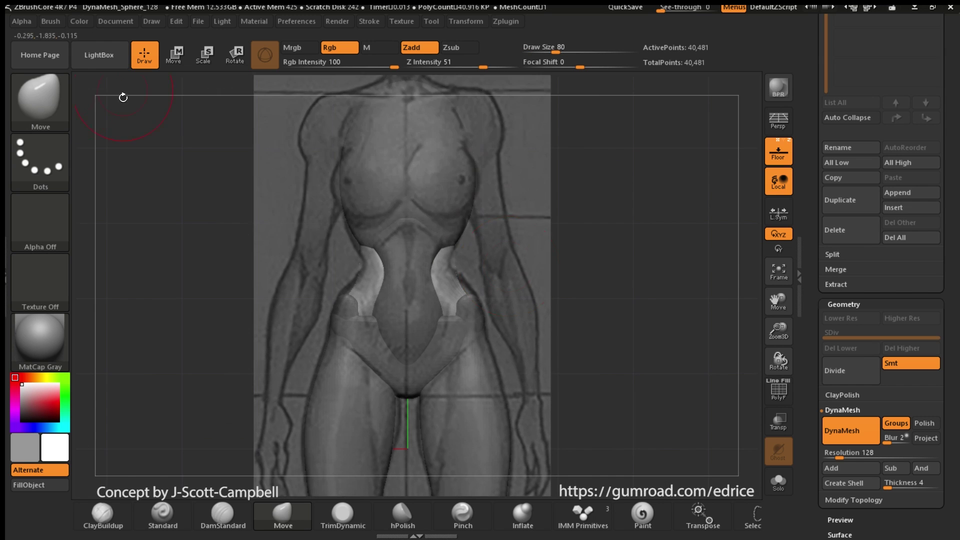
# Remesh the model and reshape the flanks against the front reference with Move Topological, isolating them at draw size 65.
pyautogui.click(41, 100)
pyautogui.click(117, 147)
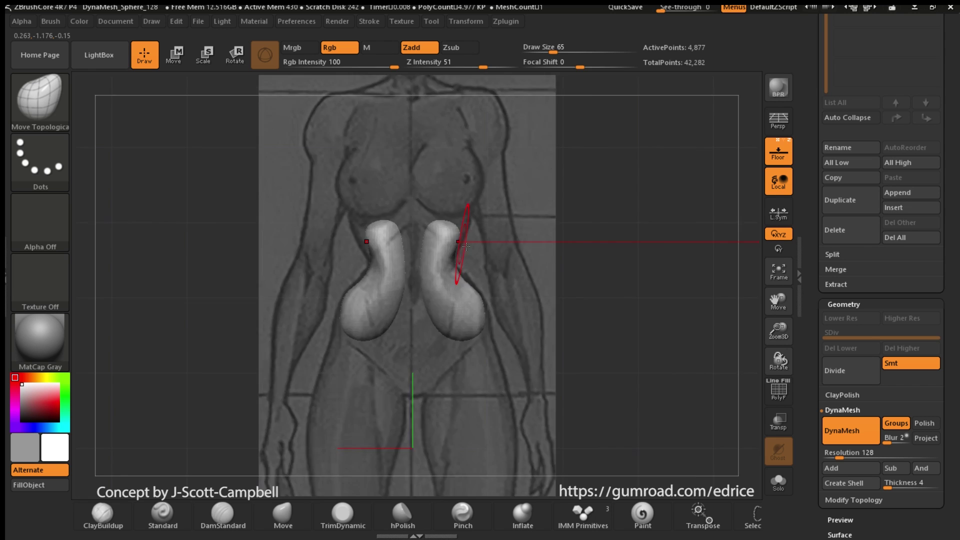
pyautogui.keyDown('shift'); pyautogui.moveTo(466, 246); pyautogui.dragTo(501, 272); pyautogui.keyUp('shift')
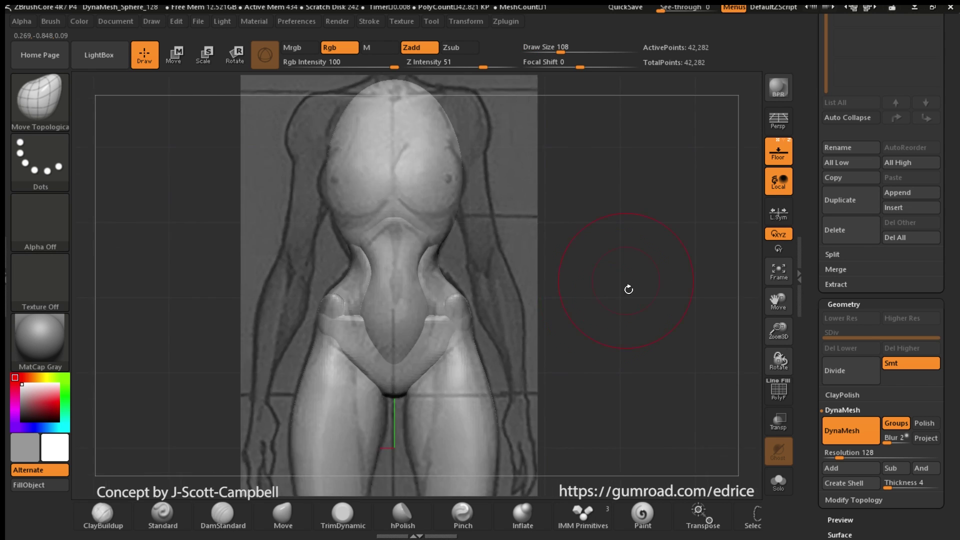
pyautogui.moveTo(628, 303); pyautogui.dragTo(552, 312)
pyautogui.moveTo(665, 360); pyautogui.dragTo(620, 280)
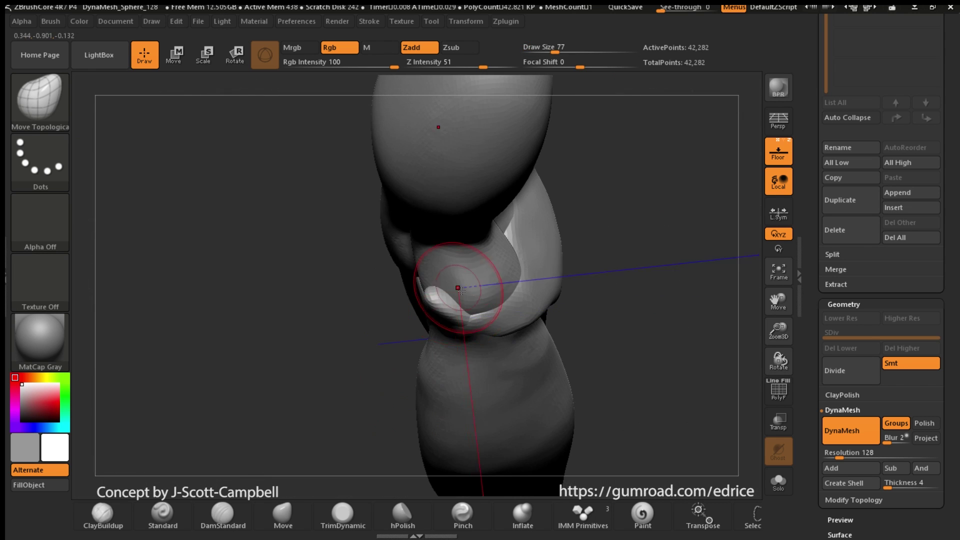
# Isolate the flanks and the waist in turn, refine their forms at draw size 83, and show all parts again.
pyautogui.moveTo(330, 373)
pyautogui.mouseDown()
pyautogui.moveTo(386, 382)
pyautogui.moveTo(534, 279)
pyautogui.mouseUp()
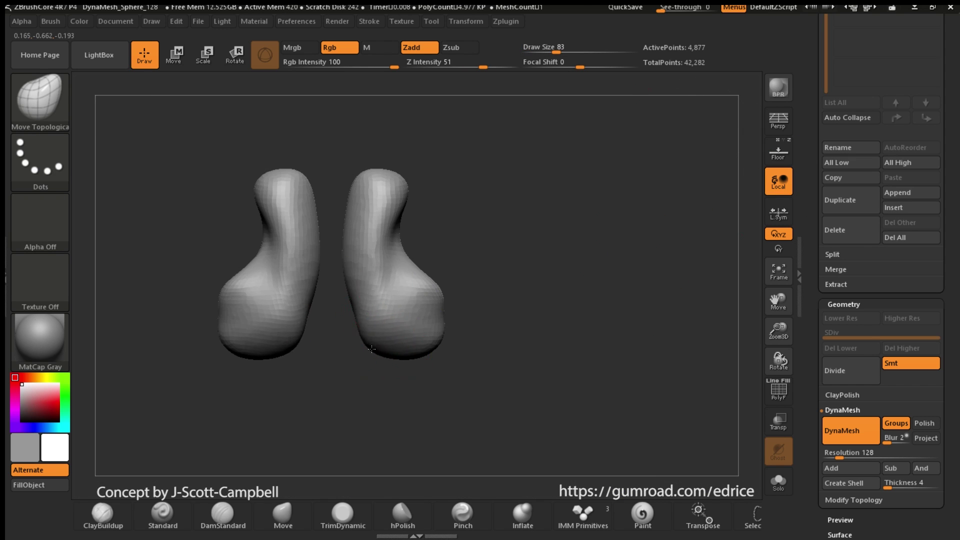
pyautogui.moveTo(372, 349); pyautogui.dragTo(366, 351)
pyautogui.moveTo(505, 355)
pyautogui.mouseDown()
pyautogui.moveTo(482, 295)
pyautogui.moveTo(500, 320)
pyautogui.mouseUp()
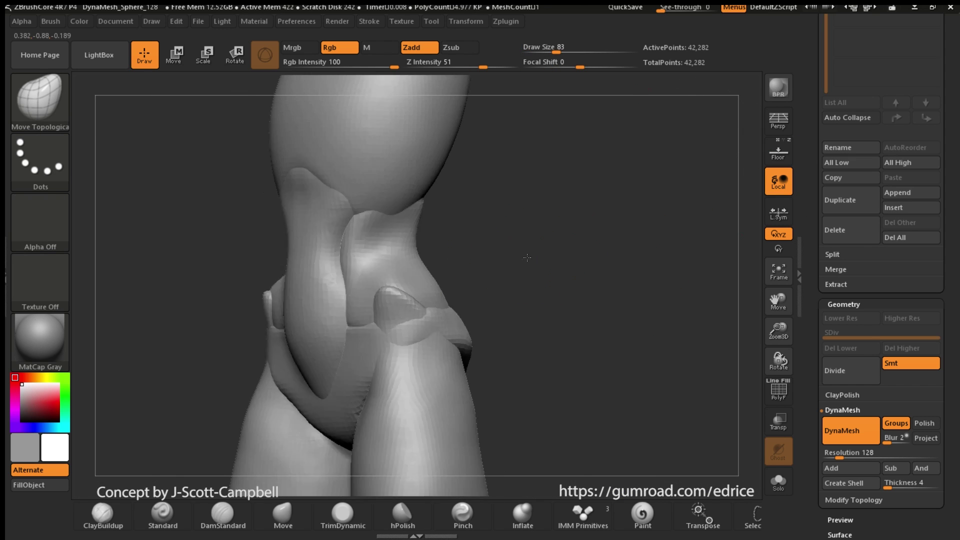
pyautogui.moveTo(501, 200); pyautogui.dragTo(466, 251)
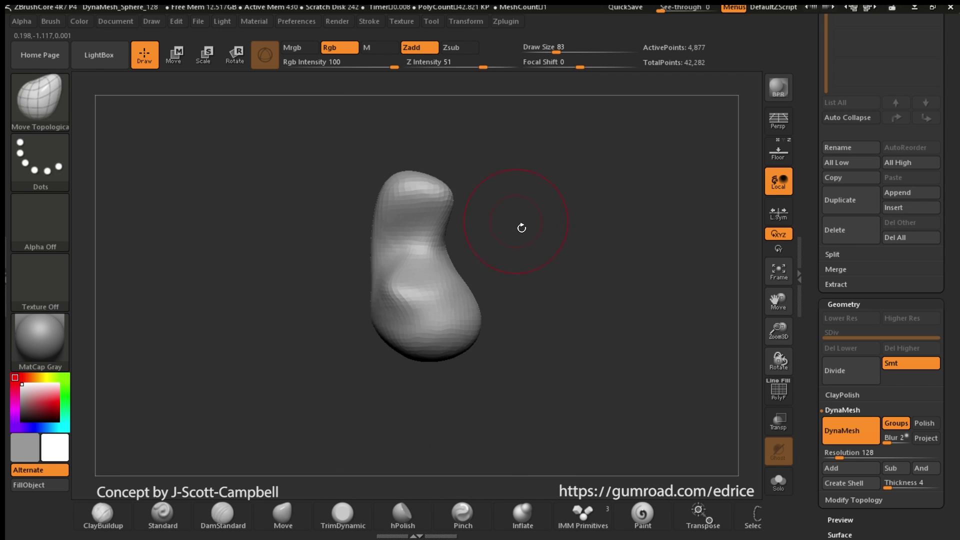
pyautogui.moveTo(521, 225); pyautogui.dragTo(569, 100)
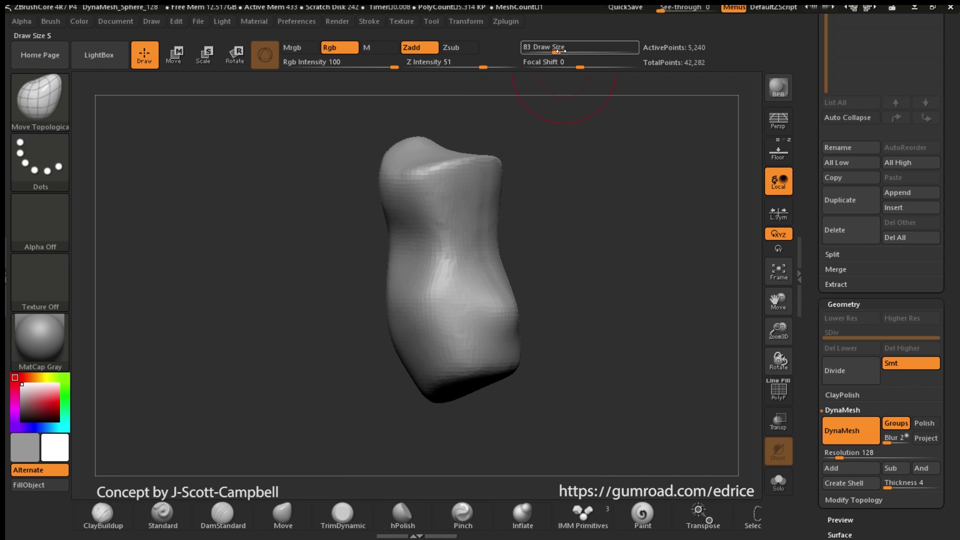
pyautogui.hotkey('ctrl', 'shift')
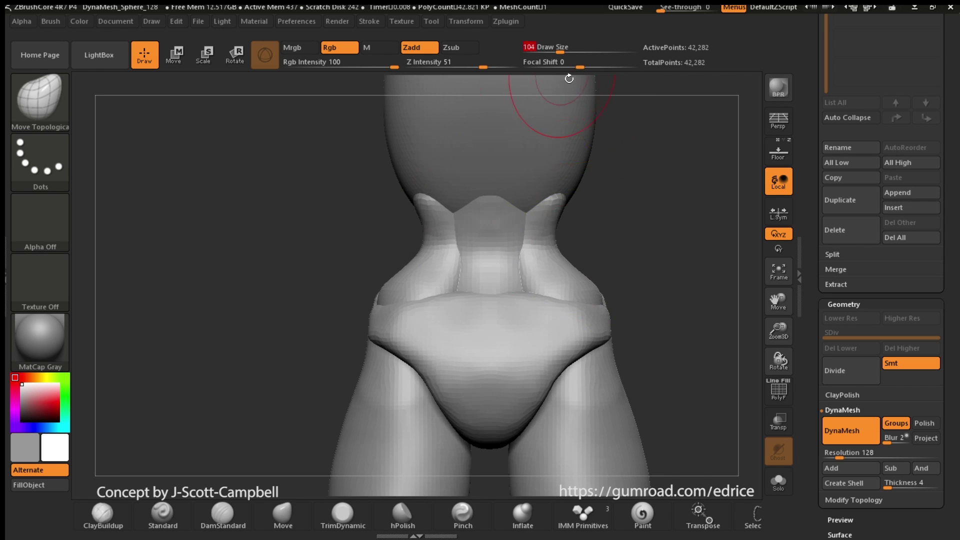
pyautogui.moveTo(568, 86); pyautogui.dragTo(656, 287)
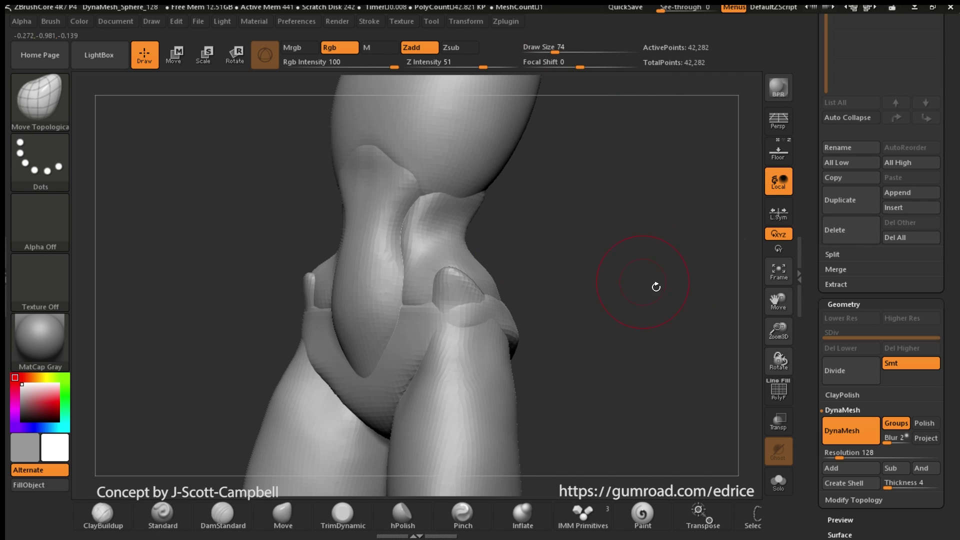
# Isolate the waist in back view, adjust its sides at draw size 74, and show all parts again.
pyautogui.keyDown('shift'); pyautogui.moveTo(746, 201); pyautogui.dragTo(641, 320); pyautogui.keyUp('shift')
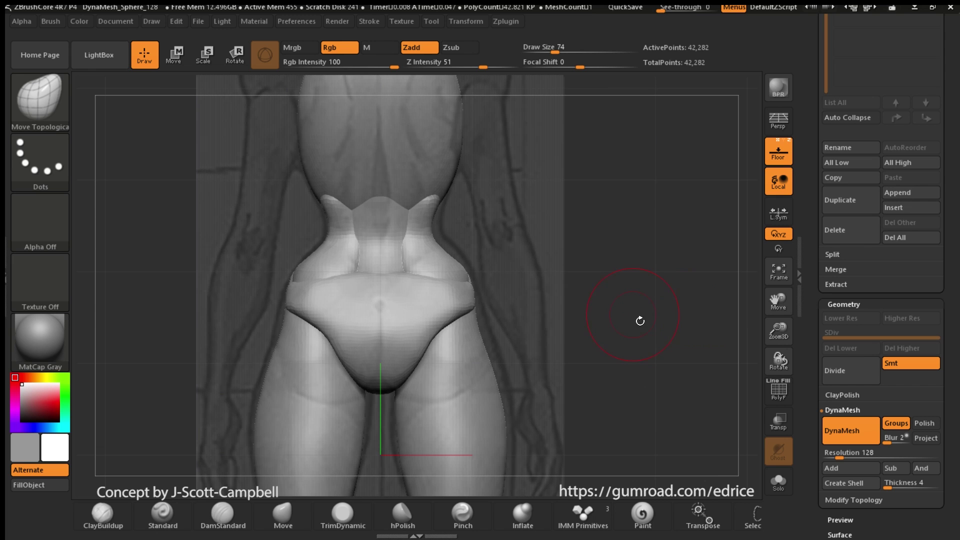
pyautogui.keyDown('ctrl'); pyautogui.keyDown('shift'); pyautogui.click(380, 286); pyautogui.keyUp('shift'); pyautogui.keyUp('ctrl')
pyautogui.keyDown('ctrl'); pyautogui.keyDown('shift'); pyautogui.click(599, 252); pyautogui.keyUp('shift'); pyautogui.keyUp('ctrl')
pyautogui.keyDown('ctrl'); pyautogui.keyDown('shift'); pyautogui.click(369, 242); pyautogui.keyUp('shift'); pyautogui.keyUp('ctrl')
pyautogui.moveTo(530, 255); pyautogui.dragTo(375, 281)
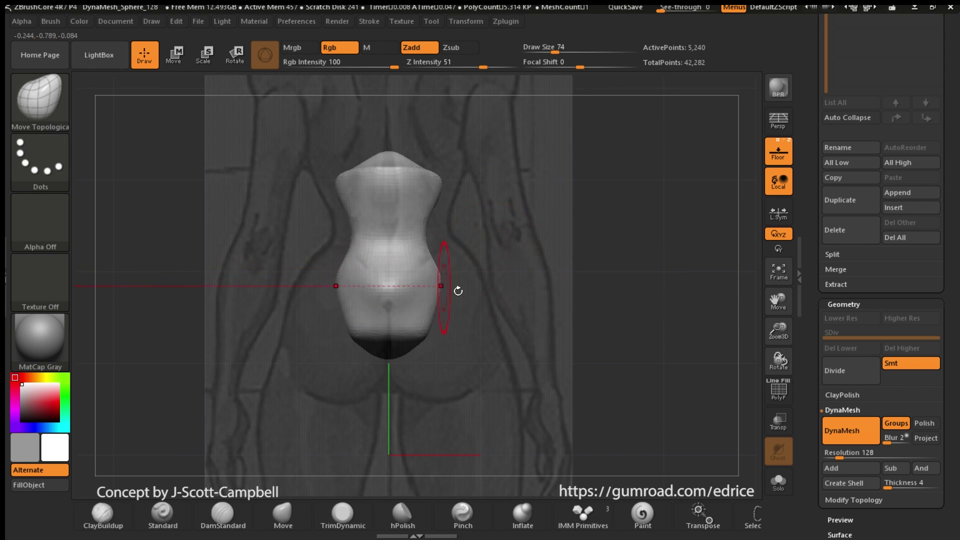
pyautogui.keyDown('ctrl'); pyautogui.keyDown('shift'); pyautogui.click(458, 291); pyautogui.keyUp('shift'); pyautogui.keyUp('ctrl')
pyautogui.keyDown('alt'); pyautogui.moveTo(475, 215); pyautogui.dragTo(443, 286); pyautogui.keyUp('alt')
# Isolate the ribcage and sculpt hollows into its lower back with ClayBuildup at draw size 41, showing all parts again.
pyautogui.keyDown('ctrl'); pyautogui.keyDown('shift'); pyautogui.click(362, 262); pyautogui.keyUp('shift'); pyautogui.keyUp('ctrl')
pyautogui.press('b')
pyautogui.press('c')
pyautogui.press('b')
pyautogui.moveTo(366, 236); pyautogui.dragTo(383, 275)
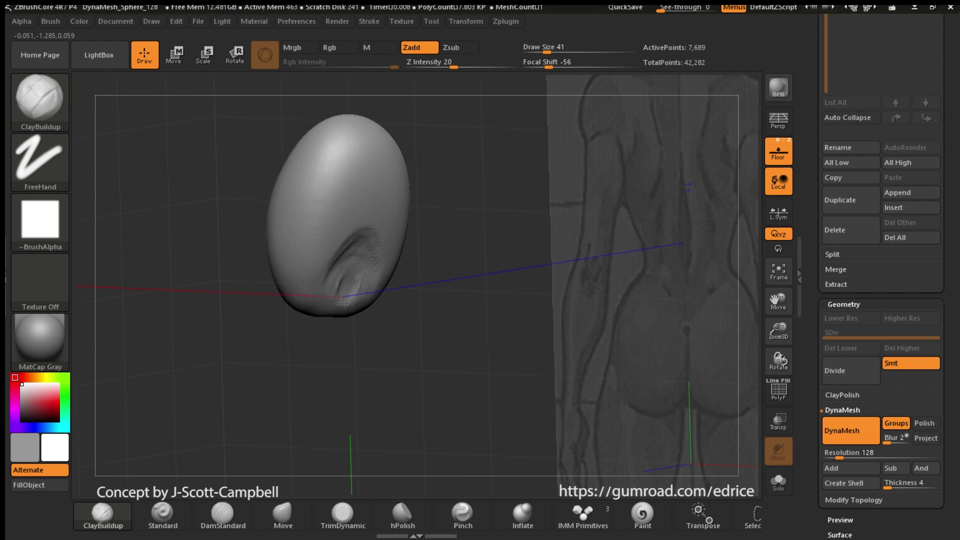
pyautogui.keyDown('ctrl'); pyautogui.keyDown('shift'); pyautogui.click(453, 298); pyautogui.keyUp('shift'); pyautogui.keyUp('ctrl')
pyautogui.moveTo(453, 297); pyautogui.dragTo(503, 296)
# Pull the back of the waist up into the ribcage with Move Topological at draw size 77 and remesh with DynaMesh.
pyautogui.press('b')
pyautogui.click(425, 150)
pyautogui.moveTo(547, 52); pyautogui.dragTo(555, 52)
pyautogui.moveTo(493, 280); pyautogui.dragTo(440, 283)
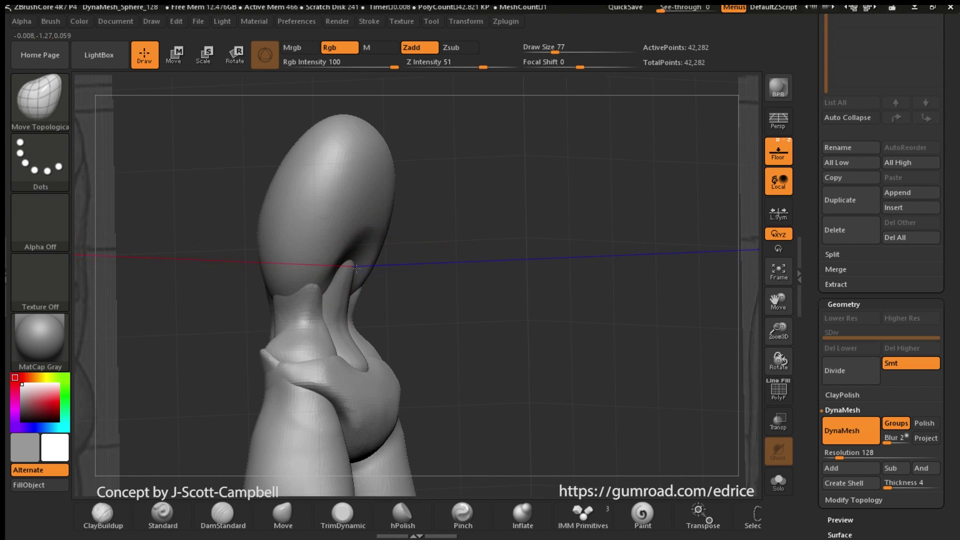
pyautogui.moveTo(356, 268); pyautogui.dragTo(359, 247)
pyautogui.moveTo(480, 280)
pyautogui.mouseDown()
pyautogui.moveTo(450, 273)
pyautogui.moveTo(475, 250)
pyautogui.moveTo(440, 290)
pyautogui.moveTo(540, 287)
pyautogui.moveTo(483, 287)
pyautogui.moveTo(570, 305)
pyautogui.mouseUp()
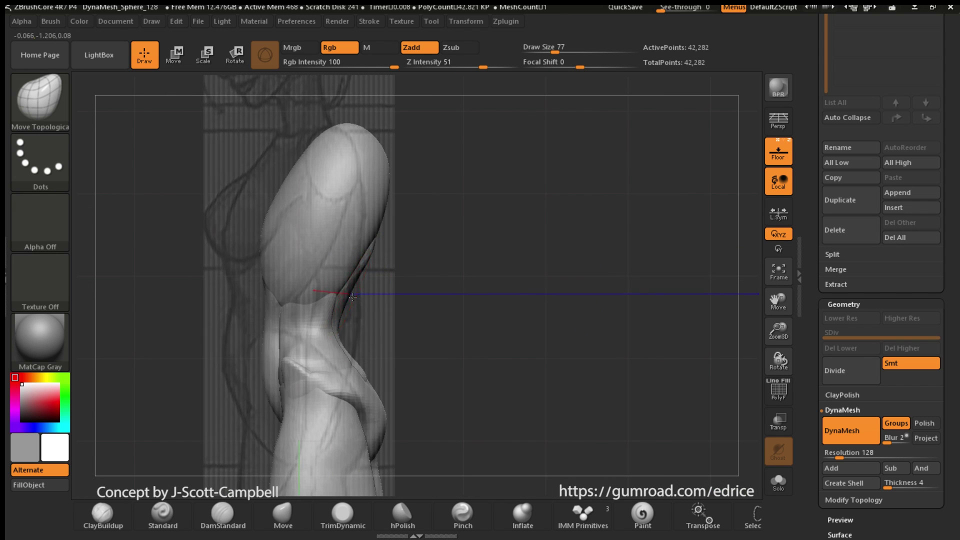
pyautogui.moveTo(450, 292); pyautogui.dragTo(432, 295)
pyautogui.moveTo(371, 256); pyautogui.dragTo(364, 260)
pyautogui.keyDown('shift'); pyautogui.moveTo(430, 298); pyautogui.dragTo(460, 296); pyautogui.keyUp('shift')
pyautogui.keyDown('ctrl'); pyautogui.moveTo(690, 215); pyautogui.dragTo(730, 246); pyautogui.keyUp('ctrl')
# Isolate the thighs to smooth their upper ends, and show all parts again.
pyautogui.moveTo(555, 330); pyautogui.dragTo(632, 225)
pyautogui.keyDown('ctrl'); pyautogui.keyDown('shift'); pyautogui.click(483, 360); pyautogui.keyUp('shift'); pyautogui.keyUp('ctrl')
pyautogui.keyDown('shift'); pyautogui.moveTo(493, 275); pyautogui.dragTo(500, 286); pyautogui.keyUp('shift')
pyautogui.moveTo(576, 260); pyautogui.dragTo(541, 285)
pyautogui.keyDown('shift'); pyautogui.moveTo(493, 278); pyautogui.dragTo(497, 283); pyautogui.keyUp('shift')
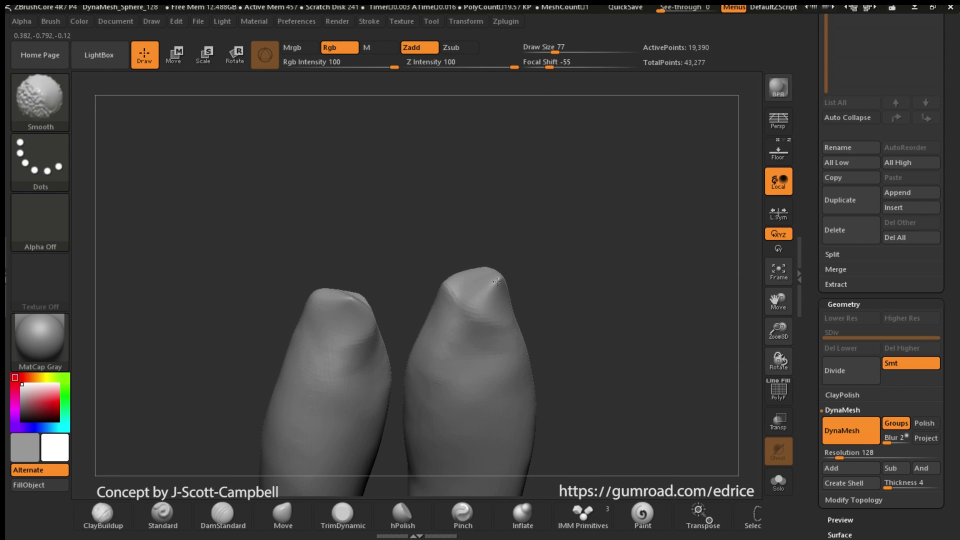
pyautogui.keyDown('ctrl'); pyautogui.keyDown('shift'); pyautogui.click(630, 262); pyautogui.keyUp('shift'); pyautogui.keyUp('ctrl')
# Smooth and adjust the joins around the hips with Move Topological at a smaller draw size.
pyautogui.moveTo(576, 270)
pyautogui.keyDown('shift'); pyautogui.mouseDown()
pyautogui.moveTo(620, 260)
pyautogui.moveTo(562, 268)
pyautogui.mouseUp(); pyautogui.keyUp('shift')
pyautogui.press('[')
pyautogui.press('[')
pyautogui.press('[')
pyautogui.moveTo(550, 235)
pyautogui.mouseDown()
pyautogui.moveTo(603, 232)
pyautogui.moveTo(460, 257)
pyautogui.moveTo(547, 252)
pyautogui.mouseUp()
pyautogui.keyDown('alt'); pyautogui.moveTo(751, 270); pyautogui.dragTo(638, 288); pyautogui.keyUp('alt')
pyautogui.moveTo(638, 287); pyautogui.dragTo(671, 292)
# Show the reference images and refine the flanks and lower back against them.
pyautogui.hotkey('shift', 'p')
pyautogui.moveTo(531, 165); pyautogui.dragTo(595, 175)
pyautogui.keyDown('shift'); pyautogui.moveTo(595, 175); pyautogui.dragTo(540, 175); pyautogui.keyUp('shift')
pyautogui.moveTo(364, 261); pyautogui.dragTo(372, 259)
pyautogui.moveTo(540, 250)
pyautogui.mouseDown()
pyautogui.moveTo(645, 255)
pyautogui.moveTo(560, 253)
pyautogui.moveTo(570, 253)
pyautogui.mouseUp()
pyautogui.keyDown('shift'); pyautogui.moveTo(571, 253); pyautogui.dragTo(540, 251); pyautogui.keyUp('shift')
pyautogui.moveTo(425, 227); pyautogui.dragTo(501, 235)
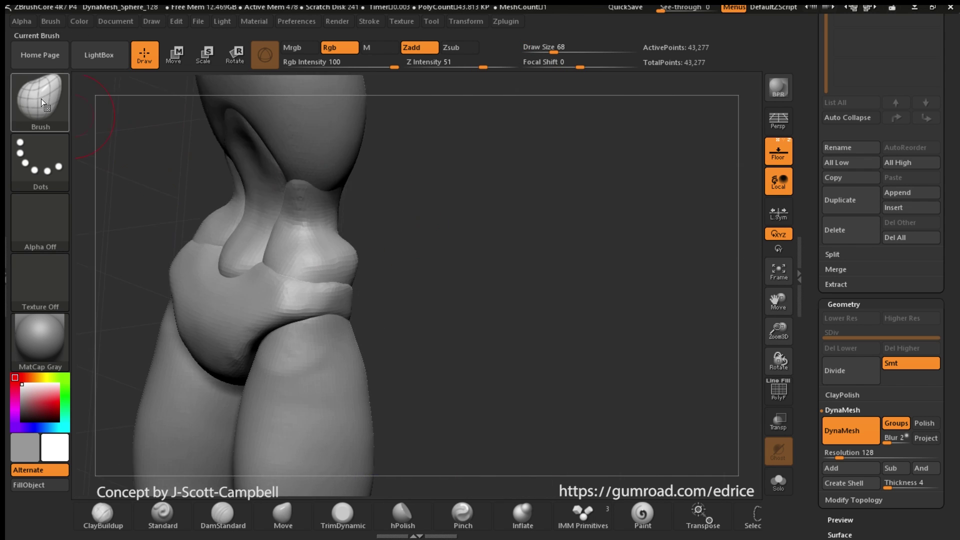
pyautogui.click(40, 98)
pyautogui.click(241, 121)
pyautogui.moveTo(450, 215); pyautogui.dragTo(483, 216)
pyautogui.keyDown('shift'); pyautogui.moveTo(565, 200); pyautogui.dragTo(473, 197); pyautogui.keyUp('shift')
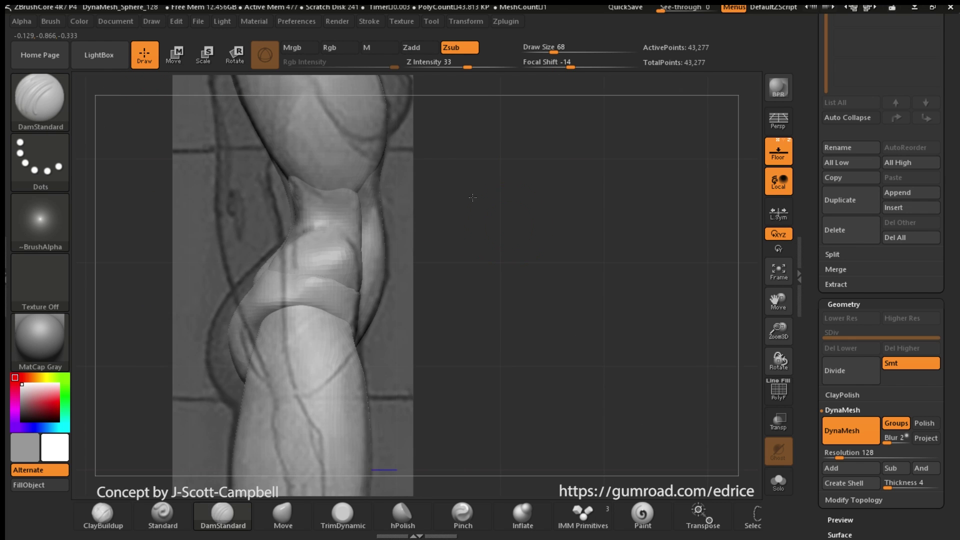
# Reshape the flanks' front edges against the side and front references with Move Topological at draw size 90.
pyautogui.click(40, 98)
pyautogui.click(300, 155)
pyautogui.moveTo(553, 52); pyautogui.dragTo(558, 52)
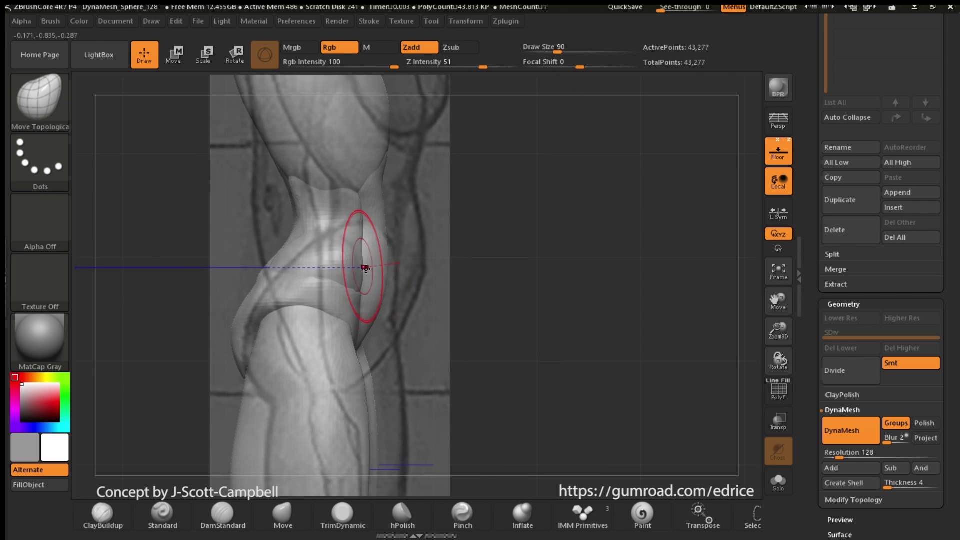
pyautogui.keyDown('shift'); pyautogui.moveTo(620, 240); pyautogui.dragTo(506, 240); pyautogui.keyUp('shift')
pyautogui.keyDown('ctrl'); pyautogui.moveTo(480, 257); pyautogui.dragTo(497, 272); pyautogui.keyUp('ctrl')
pyautogui.moveTo(555, 250)
pyautogui.mouseDown()
pyautogui.moveTo(612, 252)
pyautogui.moveTo(507, 260)
pyautogui.mouseUp()
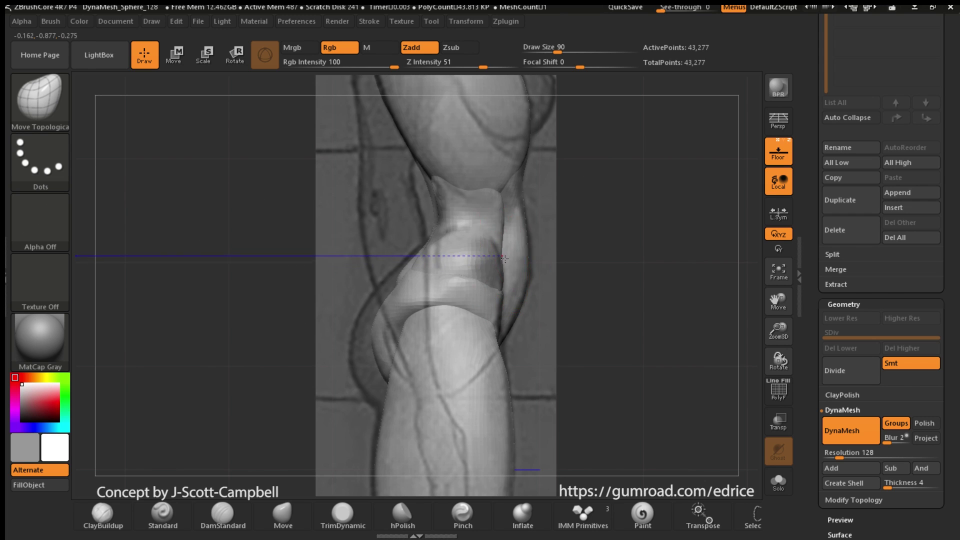
pyautogui.keyDown('shift'); pyautogui.moveTo(575, 225); pyautogui.dragTo(680, 223); pyautogui.keyUp('shift')
pyautogui.moveTo(619, 221); pyautogui.dragTo(608, 250)
pyautogui.moveTo(675, 235); pyautogui.dragTo(728, 215)
pyautogui.keyDown('shift'); pyautogui.moveTo(700, 250); pyautogui.dragTo(665, 250); pyautogui.keyUp('shift')
pyautogui.keyDown('alt'); pyautogui.moveTo(650, 270); pyautogui.dragTo(647, 321); pyautogui.keyUp('alt')
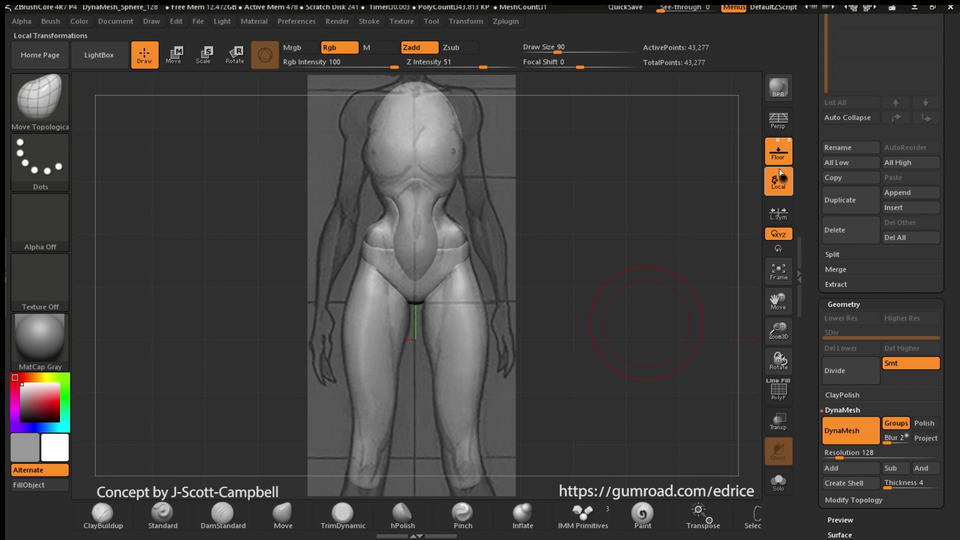
# Hide the reference images, smooth the inner thighs, and round out the thighs' outer contour at draw size 77.
pyautogui.click(779, 151)
pyautogui.moveTo(750, 344)
pyautogui.mouseDown()
pyautogui.moveTo(701, 344)
pyautogui.moveTo(745, 345)
pyautogui.mouseUp()
pyautogui.keyDown('alt'); pyautogui.moveTo(745, 345); pyautogui.dragTo(770, 392); pyautogui.keyUp('alt')
pyautogui.moveTo(710, 320); pyautogui.dragTo(690, 315)
pyautogui.click(550, 53)
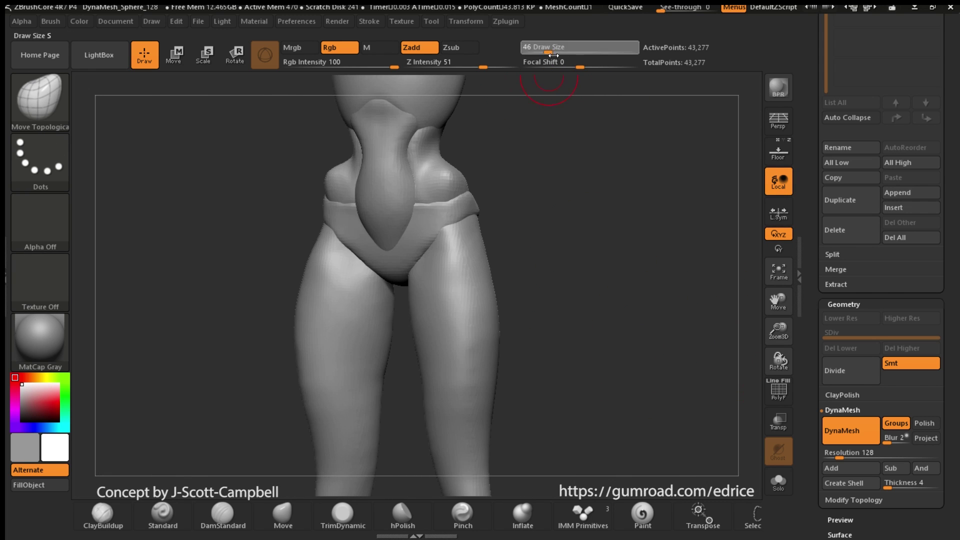
pyautogui.moveTo(576, 200)
pyautogui.mouseDown()
pyautogui.moveTo(519, 197)
pyautogui.moveTo(488, 223)
pyautogui.moveTo(450, 225)
pyautogui.mouseUp()
pyautogui.keyDown('shift'); pyautogui.moveTo(376, 300); pyautogui.dragTo(373, 324); pyautogui.keyUp('shift')
pyautogui.click(555, 52)
pyautogui.moveTo(450, 250)
pyautogui.mouseDown()
pyautogui.moveTo(503, 255)
pyautogui.moveTo(500, 320)
pyautogui.mouseUp()
pyautogui.moveTo(480, 280); pyautogui.dragTo(361, 275)
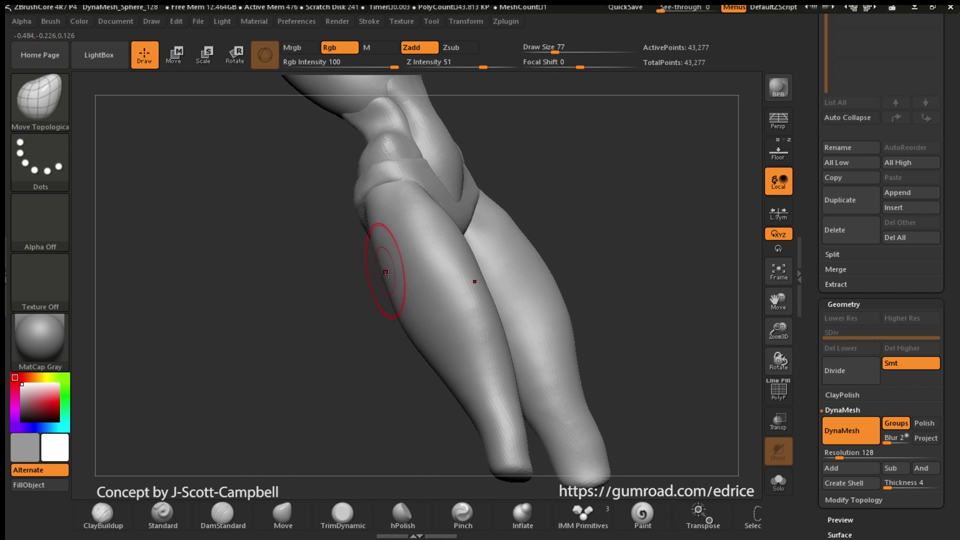
# Show the references in back view and insert mirrored spheres over the buttocks with the IMM Primitives brush.
pyautogui.moveTo(530, 260); pyautogui.dragTo(620, 305)
pyautogui.moveTo(620, 305)
pyautogui.keyDown('shift'); pyautogui.mouseDown()
pyautogui.moveTo(718, 345)
pyautogui.moveTo(624, 277)
pyautogui.moveTo(695, 287)
pyautogui.moveTo(702, 307)
pyautogui.mouseUp(); pyautogui.keyUp('shift')
pyautogui.hotkey('shift', 'p')
pyautogui.click(50, 107)
pyautogui.click(479, 117)
pyautogui.press('m')
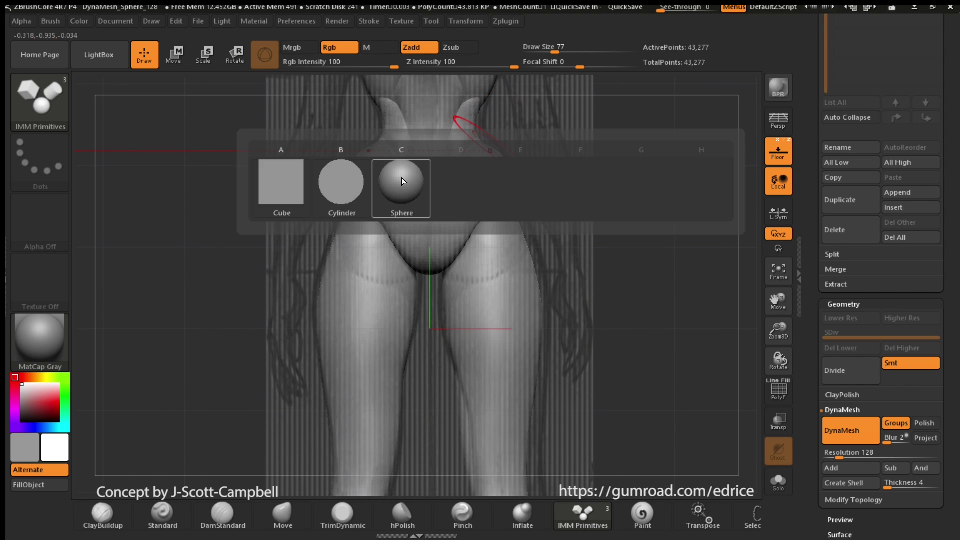
pyautogui.click(402, 179)
pyautogui.moveTo(375, 234); pyautogui.dragTo(400, 172)
# Position the mirrored spheres behind the pelvis with the Move gizmo, checking the side and back references.
pyautogui.press('w')
pyautogui.keyDown('shift'); pyautogui.moveTo(632, 334); pyautogui.dragTo(696, 332); pyautogui.keyUp('shift')
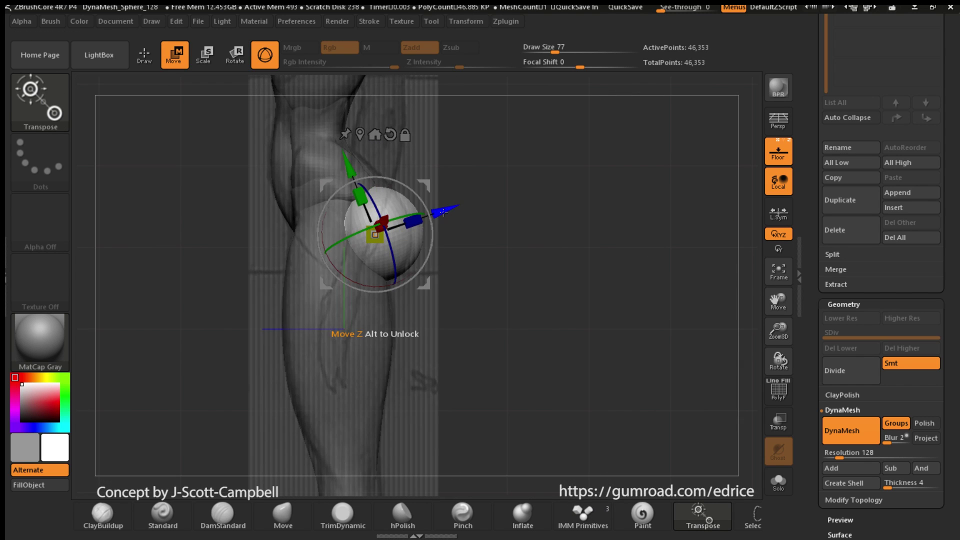
pyautogui.keyDown('shift'); pyautogui.moveTo(463, 224); pyautogui.dragTo(553, 233); pyautogui.keyUp('shift')
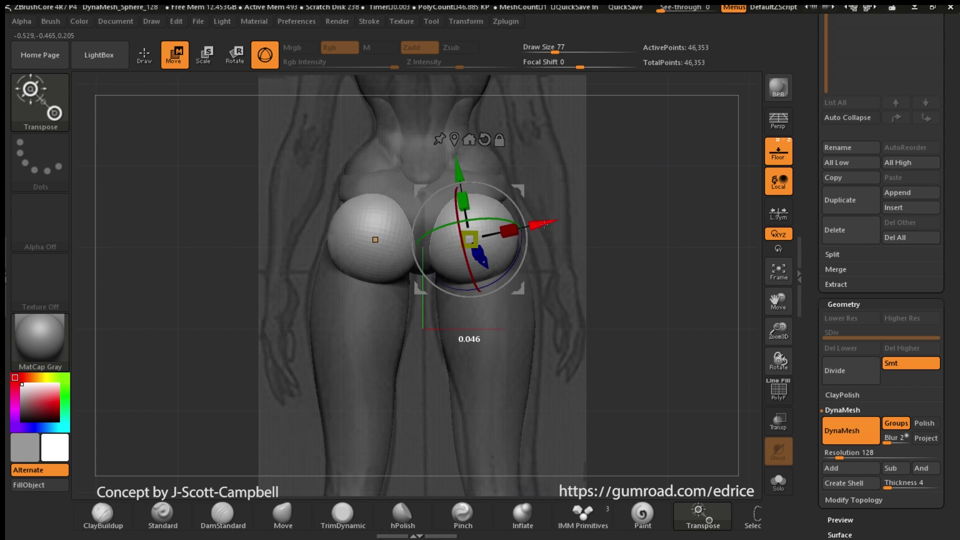
# Stretch the tops of the spheres upward into a buttock shape with Move Topological at draw size 124.
pyautogui.press('q')
pyautogui.press('b')
pyautogui.press('m')
pyautogui.press('t')
pyautogui.moveTo(555, 50); pyautogui.dragTo(564, 51)
pyautogui.moveTo(613, 190)
pyautogui.mouseDown()
pyautogui.moveTo(567, 188)
pyautogui.moveTo(603, 189)
pyautogui.mouseUp()
pyautogui.moveTo(401, 195); pyautogui.dragTo(417, 160)
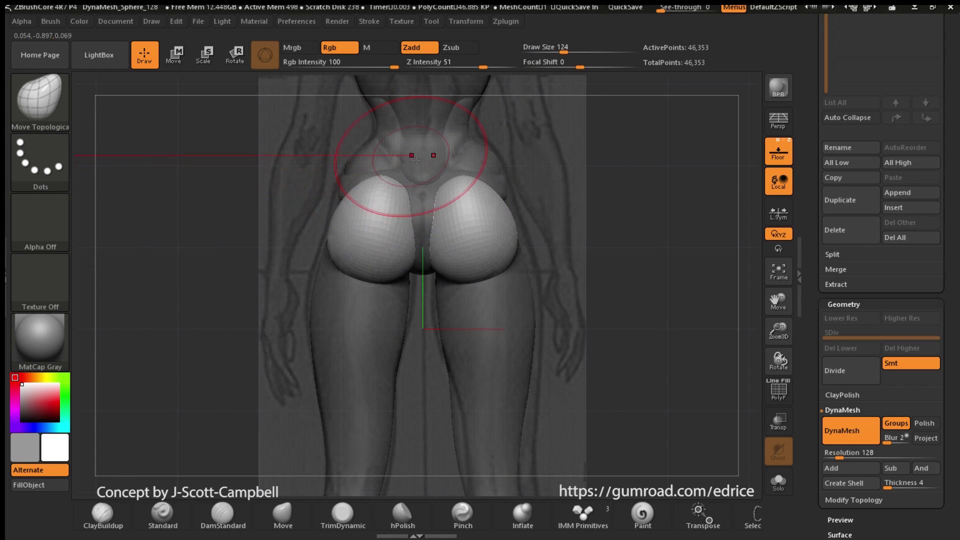
pyautogui.moveTo(460, 222); pyautogui.dragTo(455, 223)
# Pull the buttocks' upper outer ends up toward the hips at draw size 87, following the back reference.
pyautogui.moveTo(570, 300)
pyautogui.mouseDown()
pyautogui.moveTo(556, 242)
pyautogui.moveTo(558, 270)
pyautogui.mouseUp()
pyautogui.click(558, 50)
pyautogui.moveTo(527, 156); pyautogui.dragTo(510, 175)
pyautogui.moveTo(353, 244); pyautogui.dragTo(364, 166)
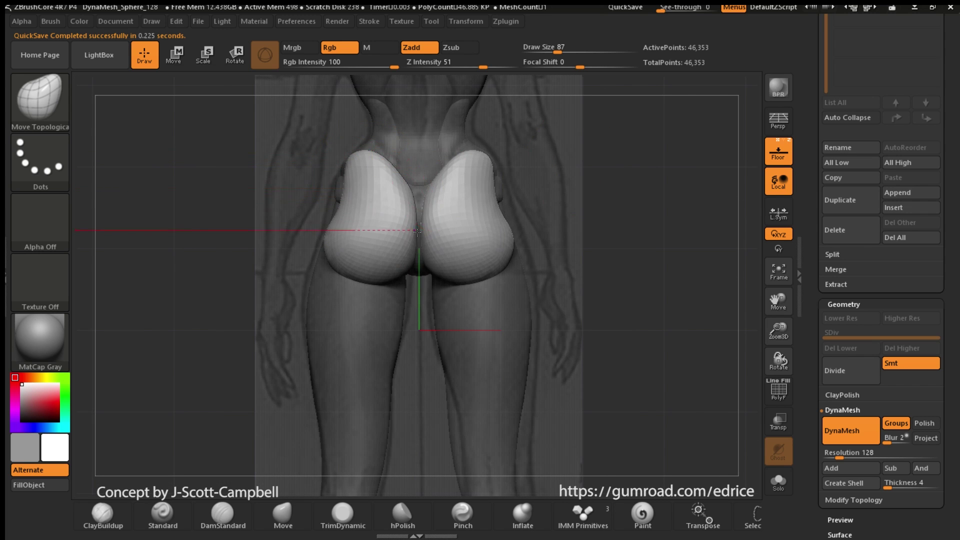
pyautogui.keyDown('ctrl'); pyautogui.moveTo(427, 199); pyautogui.dragTo(437, 230, button='right'); pyautogui.keyUp('ctrl')
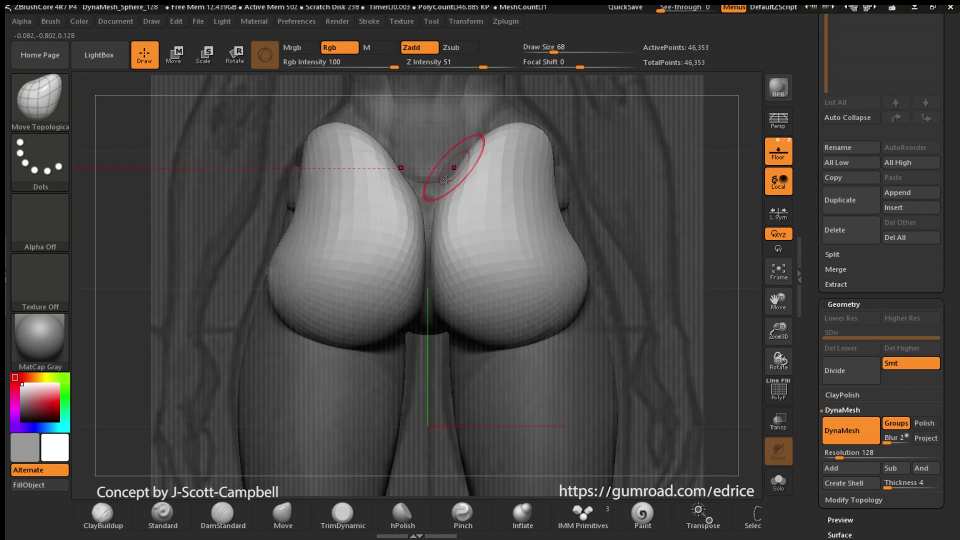
# Shape the buttocks' side profile and fullness against the side and back references at draw size 136.
pyautogui.moveTo(447, 179); pyautogui.dragTo(714, 236, button='right')
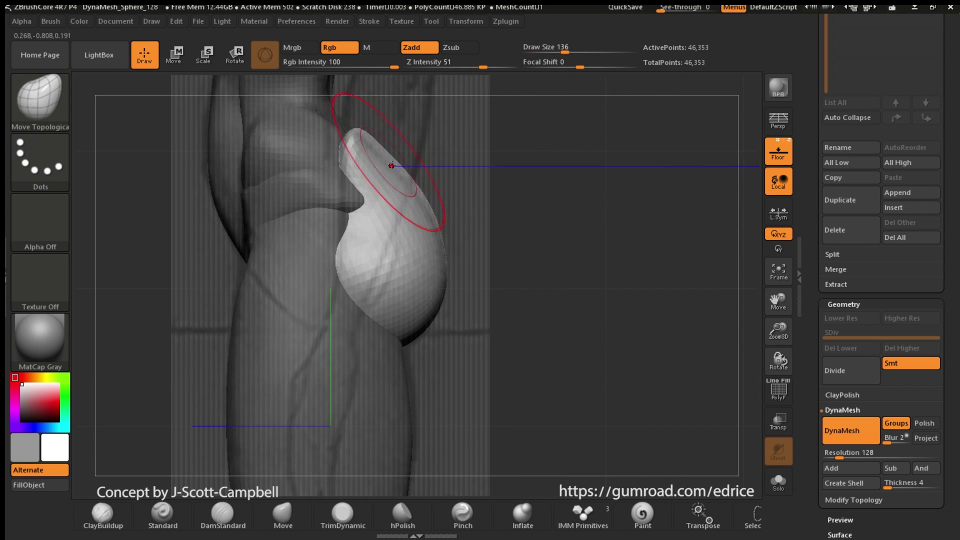
pyautogui.moveTo(355, 221); pyautogui.dragTo(675, 320, button='right')
pyautogui.moveTo(770, 334); pyautogui.dragTo(768, 329)
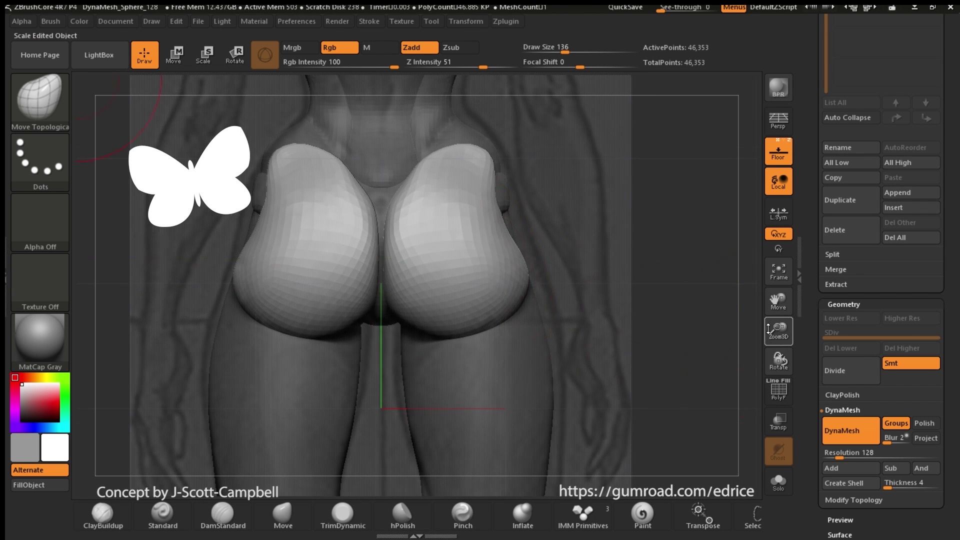
pyautogui.moveTo(483, 248); pyautogui.dragTo(440, 150, button='right')
pyautogui.moveTo(365, 263); pyautogui.dragTo(383, 170, button='right')
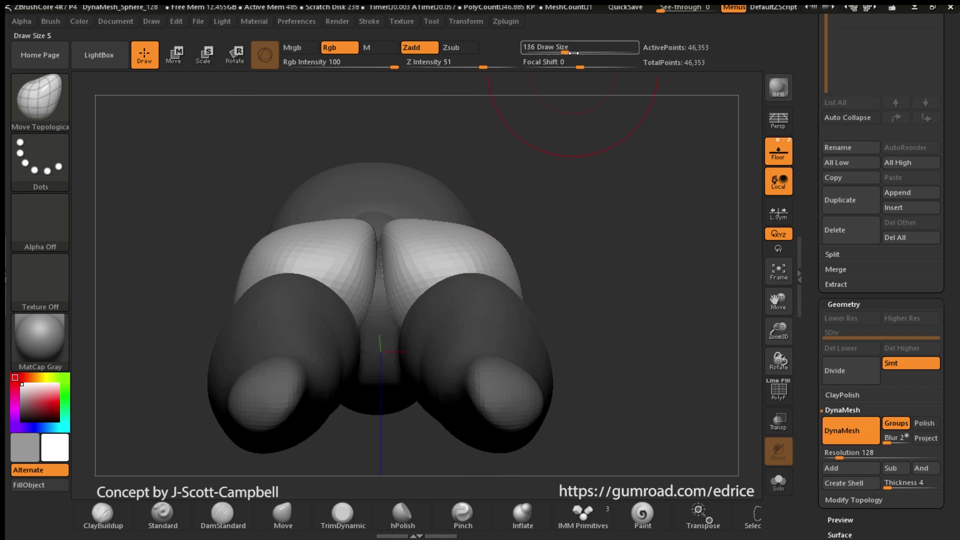
# Hide the reference images, fit the buttocks against the hips at draw sizes 80 and 94, and remesh with DynaMesh.
pyautogui.click(555, 49)
pyautogui.moveTo(395, 218); pyautogui.dragTo(542, 161, button='right')
pyautogui.click(769, 155)
pyautogui.moveTo(670, 240); pyautogui.dragTo(580, 260, button='right')
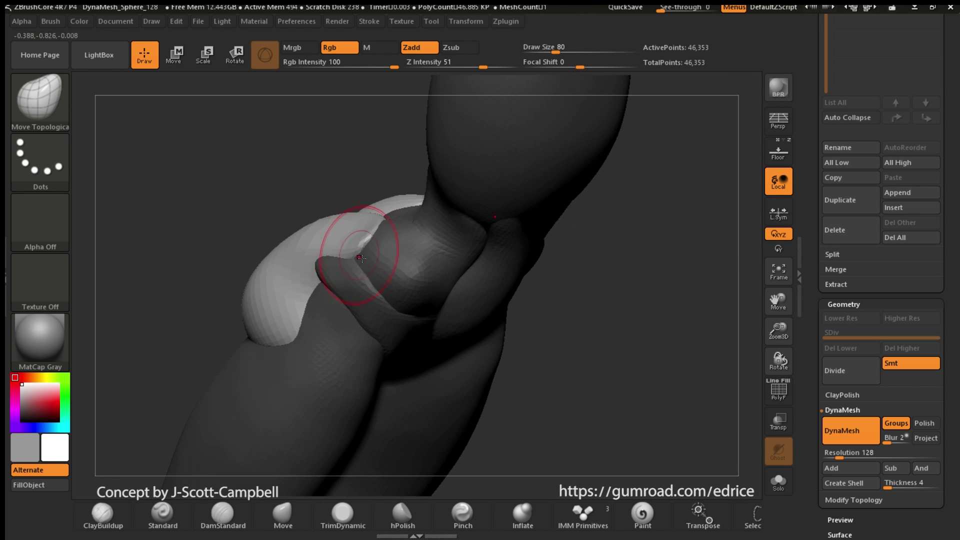
pyautogui.moveTo(366, 233)
pyautogui.mouseDown(button='right')
pyautogui.moveTo(290, 202)
pyautogui.moveTo(445, 290)
pyautogui.mouseUp(button='right')
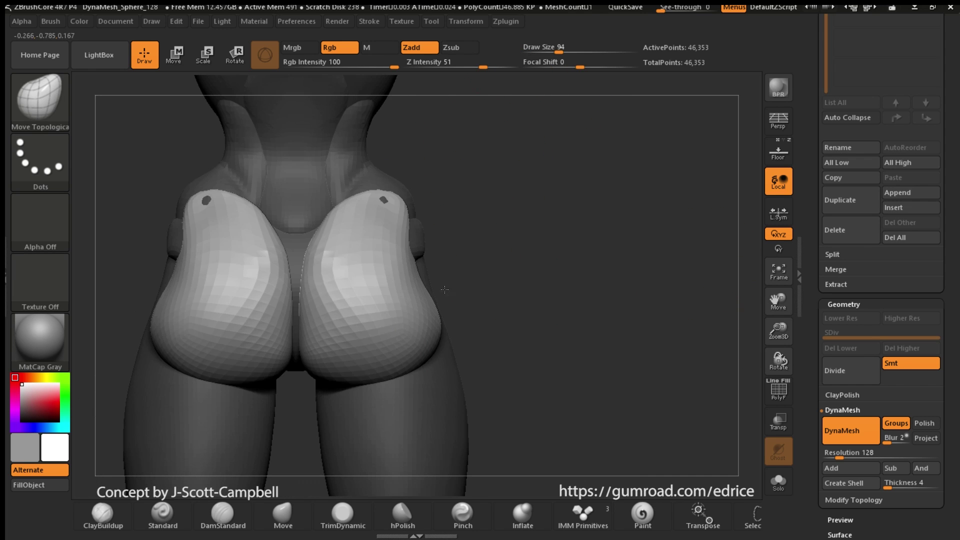
pyautogui.moveTo(227, 352); pyautogui.dragTo(386, 262, button='right')
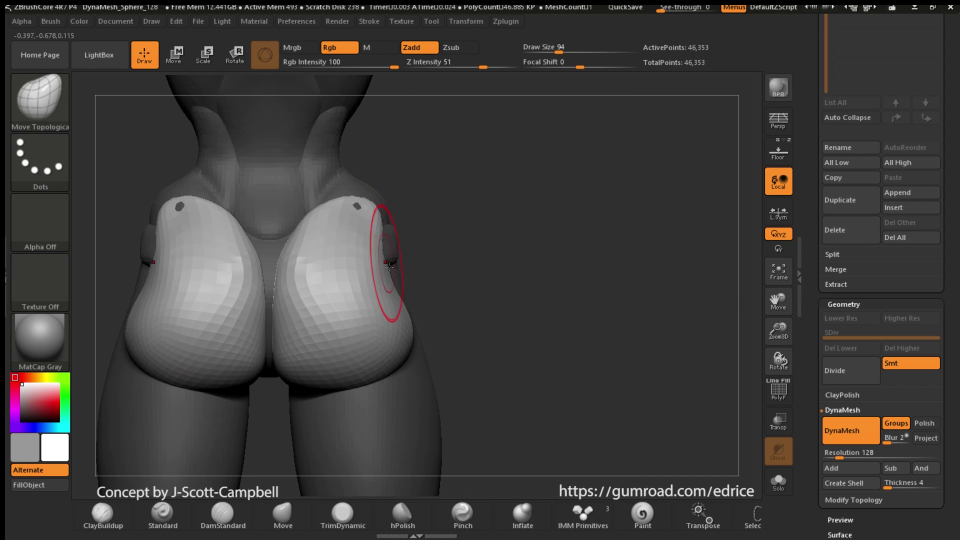
pyautogui.keyDown('ctrl'); pyautogui.moveTo(583, 305); pyautogui.dragTo(642, 295); pyautogui.keyUp('ctrl')
# Refine the hip fit with Move Topological at draw size 68, isolate a hip polygroup to check it, and remesh with DynaMesh.
pyautogui.moveTo(643, 295); pyautogui.dragTo(630, 314, button='right')
pyautogui.moveTo(500, 320); pyautogui.dragTo(629, 346, button='right')
pyautogui.moveTo(513, 305)
pyautogui.mouseDown(button='right')
pyautogui.moveTo(608, 311)
pyautogui.moveTo(570, 320)
pyautogui.mouseUp(button='right')
pyautogui.keyDown('ctrl'); pyautogui.moveTo(695, 320); pyautogui.dragTo(691, 357, button='right'); pyautogui.keyUp('ctrl')
pyautogui.moveTo(561, 290)
pyautogui.mouseDown(button='right')
pyautogui.moveTo(621, 285)
pyautogui.moveTo(575, 309)
pyautogui.moveTo(456, 196)
pyautogui.moveTo(95, 134)
pyautogui.moveTo(621, 215)
pyautogui.moveTo(761, 279)
pyautogui.moveTo(454, 215)
pyautogui.moveTo(589, 262)
pyautogui.moveTo(520, 193)
pyautogui.mouseUp(button='right')
pyautogui.click(554, 48)
pyautogui.keyDown('ctrl'); pyautogui.keyDown('shift'); pyautogui.click(535, 205); pyautogui.keyUp('shift'); pyautogui.keyUp('ctrl')
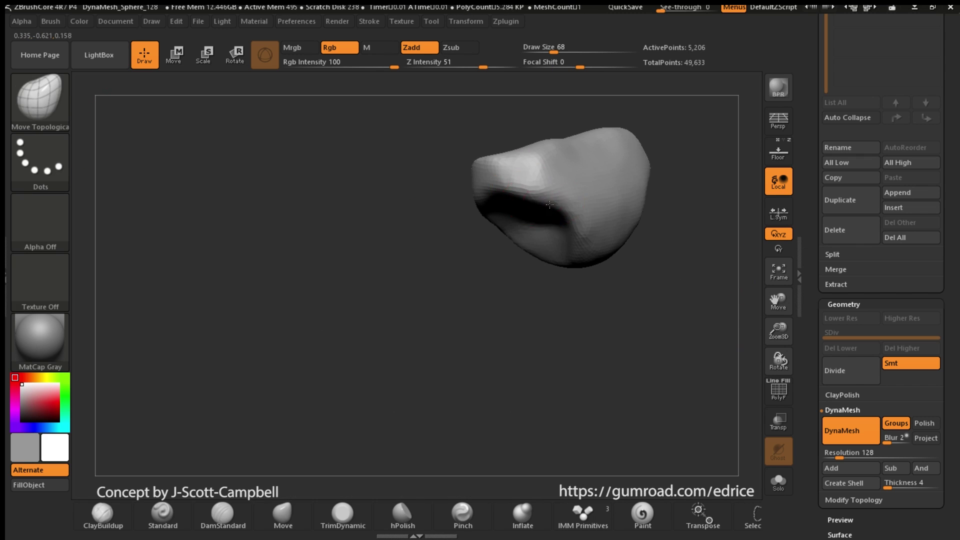
pyautogui.keyDown('ctrl'); pyautogui.keyDown('shift'); pyautogui.click(641, 215); pyautogui.keyUp('shift'); pyautogui.keyUp('ctrl')
pyautogui.moveTo(641, 215); pyautogui.dragTo(700, 346, button='right')
pyautogui.keyDown('ctrl'); pyautogui.moveTo(674, 350); pyautogui.dragTo(731, 385); pyautogui.keyUp('ctrl')
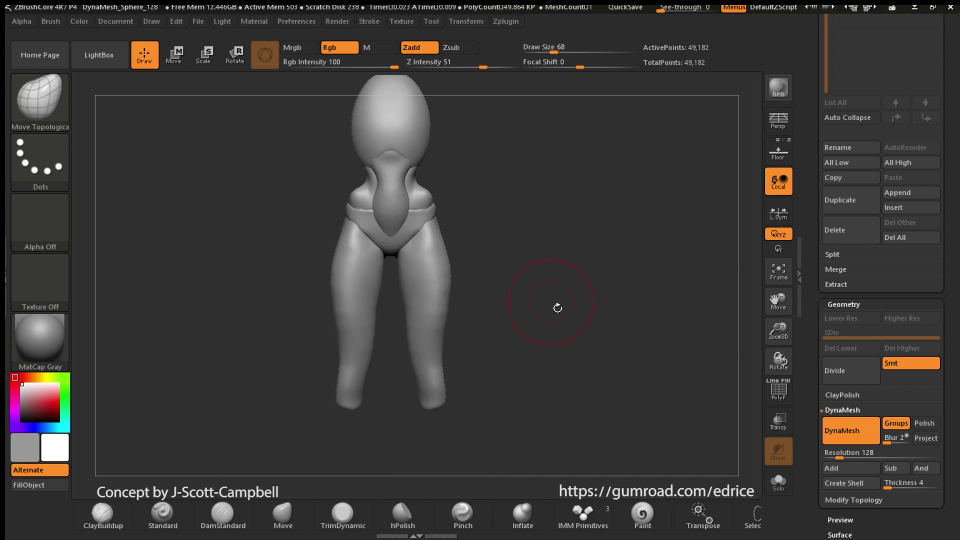
# Isolate the thigh polygroups against the front reference and hide the reference images around them.
pyautogui.hotkey('shift', 'p')
pyautogui.keyDown('shift'); pyautogui.moveTo(558, 308); pyautogui.dragTo(666, 200, button='right'); pyautogui.keyUp('shift')
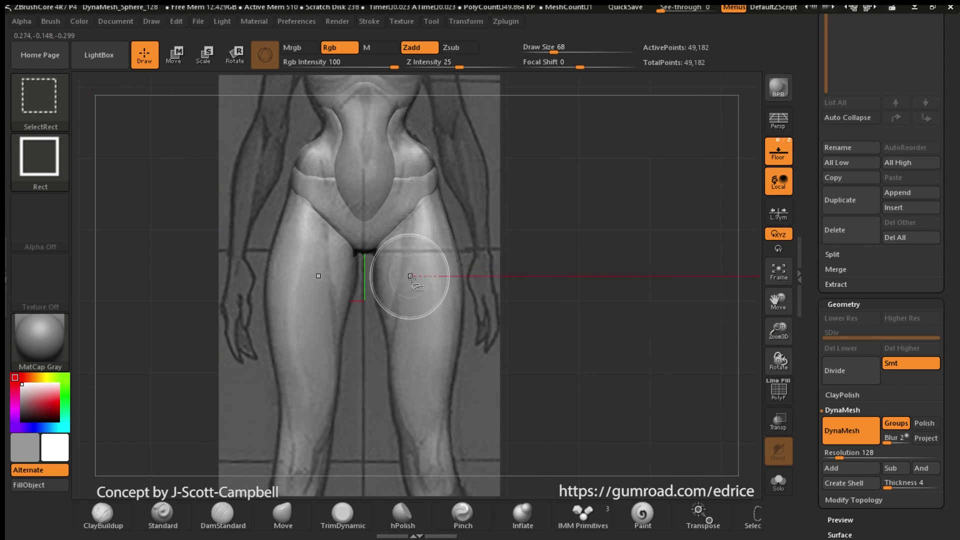
pyautogui.keyDown('ctrl'); pyautogui.keyDown('shift'); pyautogui.click(410, 276); pyautogui.keyUp('shift'); pyautogui.keyUp('ctrl')
pyautogui.click(40, 100)
pyautogui.click(234, 114)
pyautogui.moveTo(580, 340); pyautogui.dragTo(700, 350, button='right')
pyautogui.moveTo(700, 351)
pyautogui.keyDown('alt'); pyautogui.mouseDown(button='right')
pyautogui.moveTo(665, 225)
pyautogui.moveTo(779, 302)
pyautogui.moveTo(771, 279)
pyautogui.moveTo(769, 302)
pyautogui.moveTo(725, 270)
pyautogui.mouseUp(button='right'); pyautogui.keyUp('alt')
pyautogui.click(779, 151)
# Even out the thighs' surfaces from their tops down to the lower ends with hPolish at draw size 49 and smoothing.
pyautogui.click(40, 100)
pyautogui.click(296, 118)
pyautogui.moveTo(779, 331); pyautogui.dragTo(779, 370)
pyautogui.moveTo(554, 51); pyautogui.dragTo(549, 50)
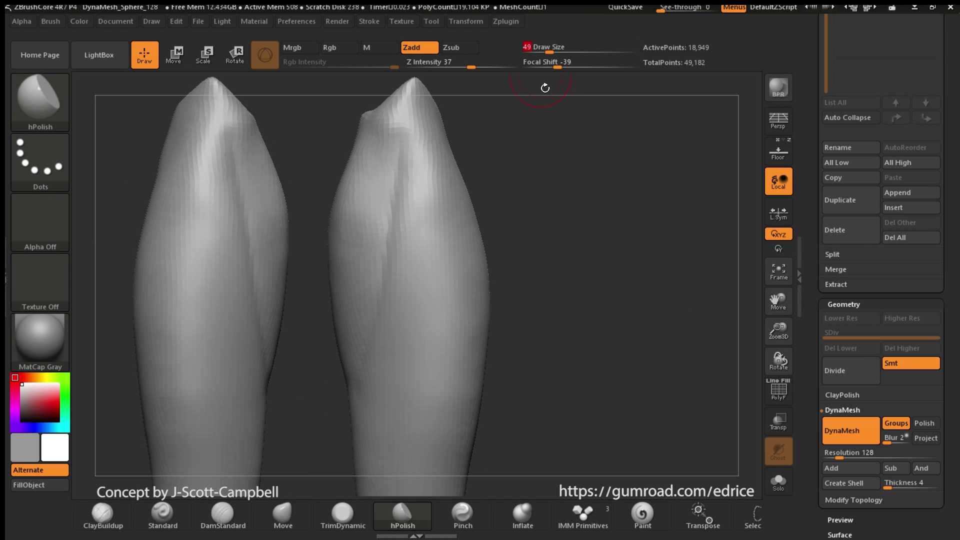
pyautogui.moveTo(544, 87); pyautogui.dragTo(566, 120)
pyautogui.moveTo(355, 225); pyautogui.dragTo(385, 184)
pyautogui.moveTo(368, 272); pyautogui.dragTo(418, 175, button='right')
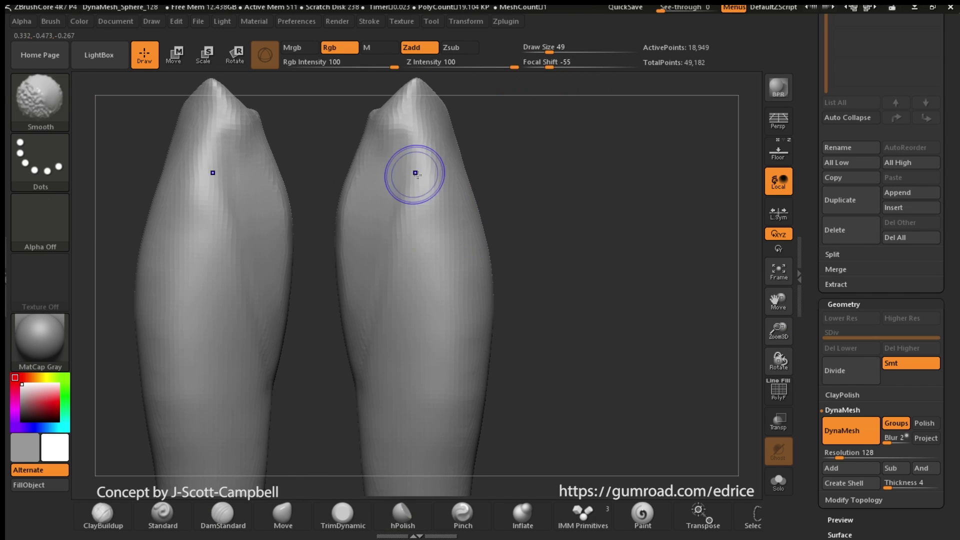
pyautogui.moveTo(396, 288); pyautogui.dragTo(390, 166, button='right')
pyautogui.keyDown('alt'); pyautogui.moveTo(400, 288); pyautogui.dragTo(413, 120, button='right'); pyautogui.keyUp('alt')
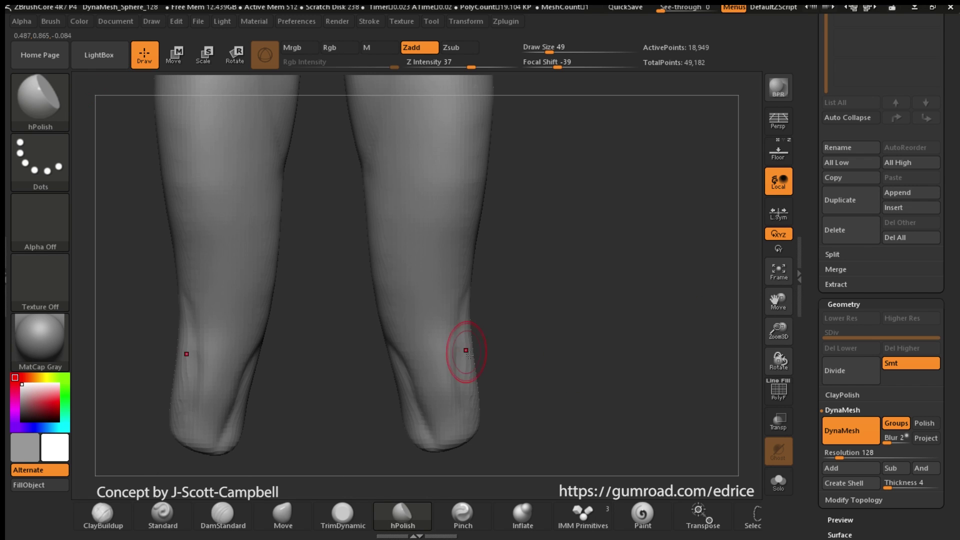
pyautogui.moveTo(489, 394)
pyautogui.mouseDown(button='right')
pyautogui.moveTo(521, 381)
pyautogui.moveTo(459, 382)
pyautogui.moveTo(437, 367)
pyautogui.moveTo(536, 321)
pyautogui.moveTo(556, 350)
pyautogui.mouseUp(button='right')
# Bring back the whole body, remesh it with DynaMesh, and show the reference images.
pyautogui.keyDown('ctrl'); pyautogui.moveTo(556, 350); pyautogui.dragTo(579, 396); pyautogui.keyUp('ctrl')
pyautogui.keyDown('ctrl'); pyautogui.keyDown('shift'); pyautogui.click(579, 397); pyautogui.keyUp('shift'); pyautogui.keyUp('ctrl')
pyautogui.keyDown('ctrl'); pyautogui.moveTo(590, 391); pyautogui.dragTo(686, 322, button='right'); pyautogui.keyUp('ctrl')
pyautogui.keyDown('ctrl'); pyautogui.moveTo(686, 321); pyautogui.dragTo(700, 350); pyautogui.keyUp('ctrl')
pyautogui.moveTo(635, 358)
pyautogui.keyDown('alt'); pyautogui.mouseDown(button='right')
pyautogui.moveTo(793, 326)
pyautogui.moveTo(658, 362)
pyautogui.moveTo(791, 246)
pyautogui.moveTo(766, 310)
pyautogui.mouseUp(button='right'); pyautogui.keyUp('alt')
pyautogui.hotkey('shift', 'p')
# Insert a symmetrical pair of IMM Primitives spheres at the shoulders and size them to the front reference.
pyautogui.click(40, 102)
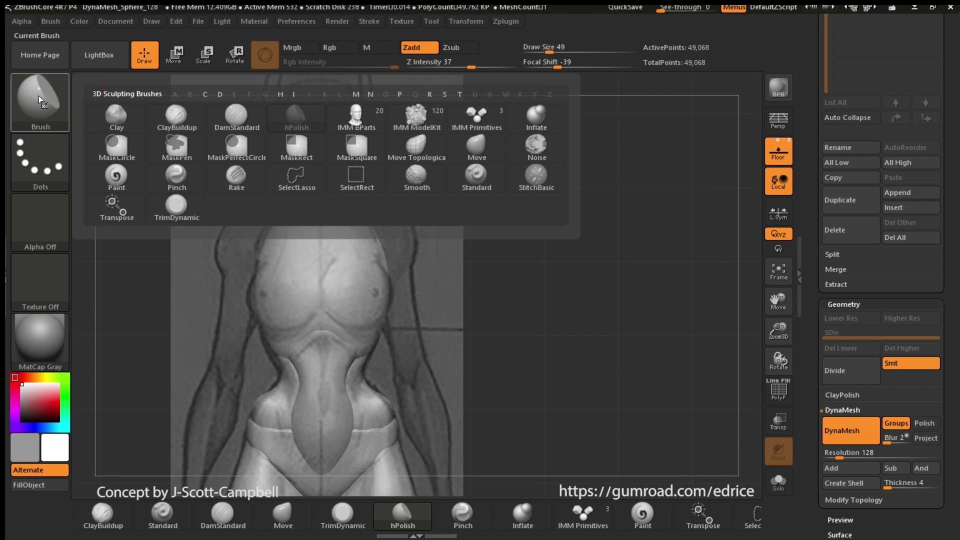
pyautogui.click(481, 120)
pyautogui.click(40, 102)
pyautogui.click(295, 206)
pyautogui.moveTo(485, 280); pyautogui.dragTo(590, 270, button='right')
pyautogui.moveTo(330, 223); pyautogui.dragTo(351, 240)
pyautogui.keyDown('shift'); pyautogui.moveTo(626, 170); pyautogui.dragTo(556, 157, button='right'); pyautogui.keyUp('shift')
pyautogui.click(210, 52)
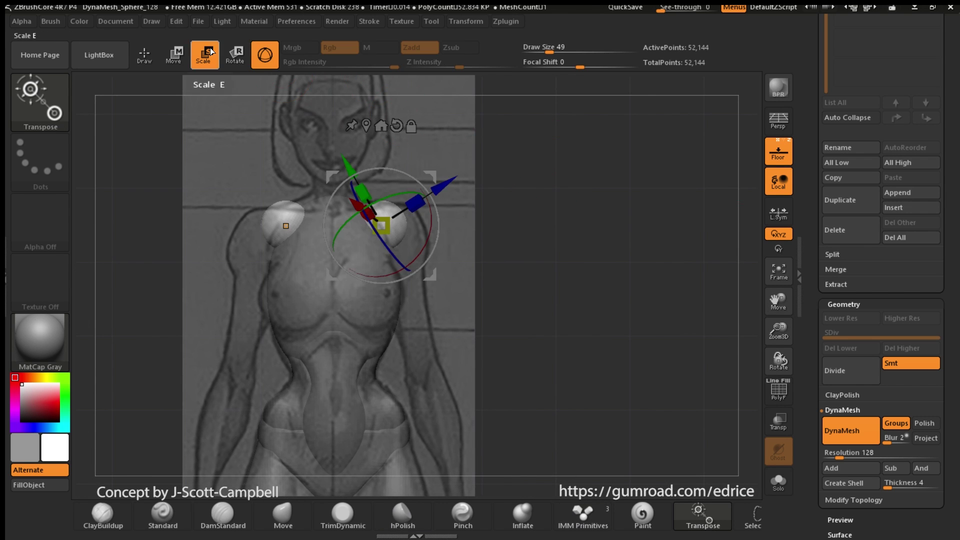
# Position and orient the shoulder spheres against the side reference using the transform gizmo.
pyautogui.click(145, 55)
pyautogui.click(40, 102)
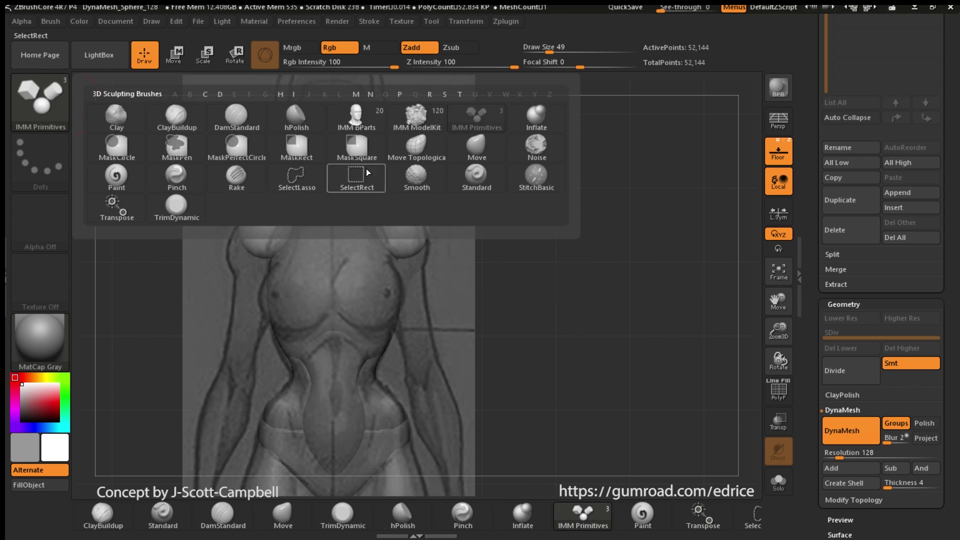
pyautogui.click(354, 145)
pyautogui.moveTo(549, 52); pyautogui.dragTo(556, 52)
pyautogui.keyDown('shift'); pyautogui.moveTo(550, 236); pyautogui.dragTo(467, 235, button='right'); pyautogui.keyUp('shift')
pyautogui.click(235, 55)
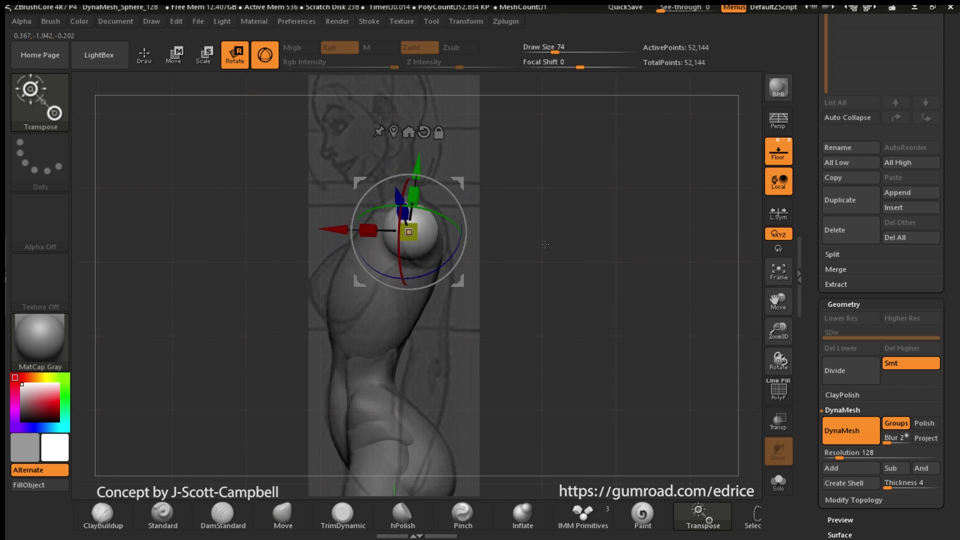
pyautogui.moveTo(545, 244)
pyautogui.mouseDown(button='right')
pyautogui.moveTo(630, 240)
pyautogui.moveTo(468, 246)
pyautogui.moveTo(413, 242)
pyautogui.moveTo(383, 225)
pyautogui.moveTo(405, 230)
pyautogui.moveTo(431, 265)
pyautogui.mouseUp(button='right')
pyautogui.click(204, 56)
# Shape the spheres into rounded shoulders with the Move brush at draw size 62, following the references, and remesh with DynaMesh.
pyautogui.click(145, 55)
pyautogui.moveTo(430, 269); pyautogui.dragTo(429, 273)
pyautogui.moveTo(425, 235)
pyautogui.mouseDown(button='right')
pyautogui.moveTo(401, 233)
pyautogui.moveTo(448, 245)
pyautogui.moveTo(427, 232)
pyautogui.mouseUp(button='right')
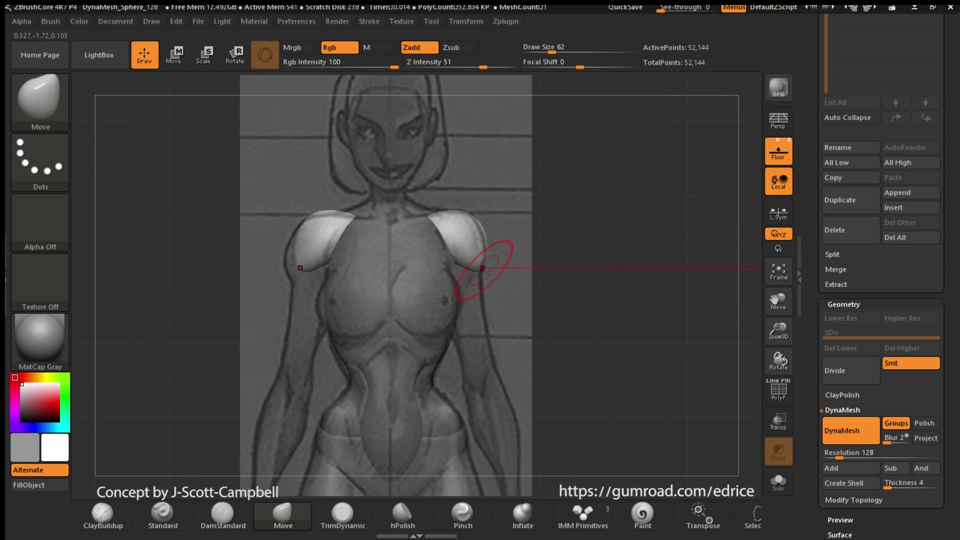
pyautogui.moveTo(486, 196)
pyautogui.mouseDown(button='right')
pyautogui.moveTo(450, 225)
pyautogui.moveTo(474, 284)
pyautogui.moveTo(502, 248)
pyautogui.moveTo(410, 218)
pyautogui.mouseUp(button='right')
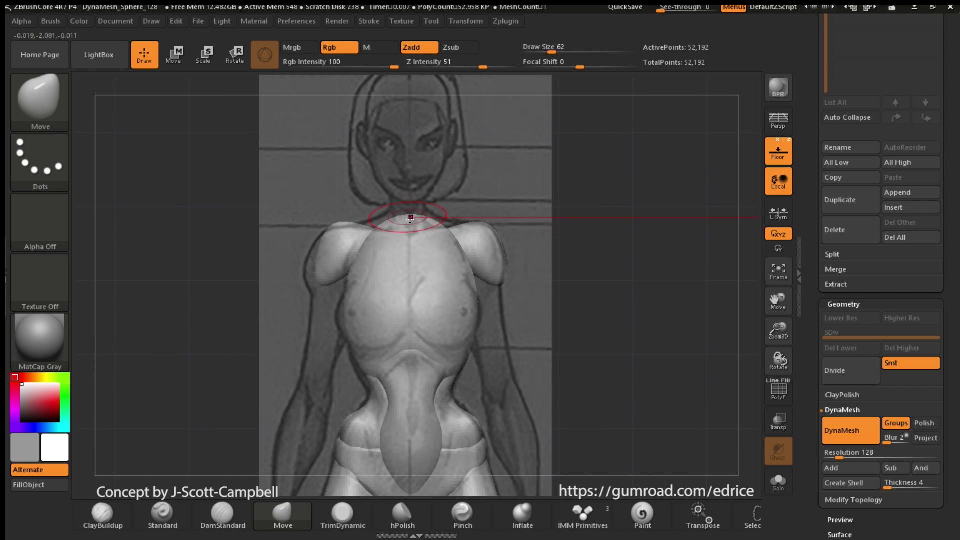
pyautogui.click(779, 272)
pyautogui.moveTo(778, 302); pyautogui.dragTo(766, 365)
pyautogui.moveTo(779, 331); pyautogui.dragTo(775, 370)
pyautogui.keyDown('shift'); pyautogui.moveTo(715, 301); pyautogui.dragTo(540, 297, button='right'); pyautogui.keyUp('shift')
# Insert an IMM Primitives sphere at the top of the back, centred between the shoulders on the back reference.
pyautogui.click(63, 95)
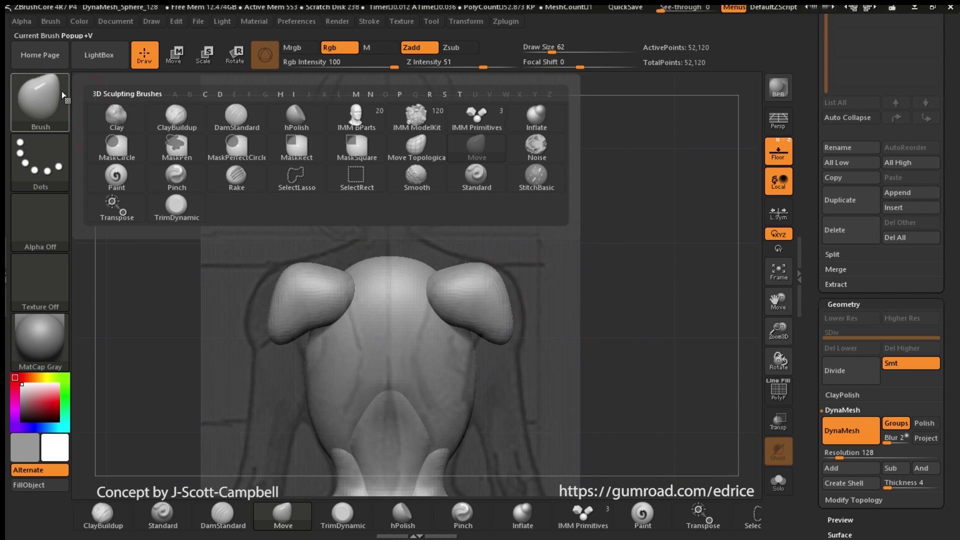
pyautogui.click(300, 157)
pyautogui.press('b')
pyautogui.click(542, 125)
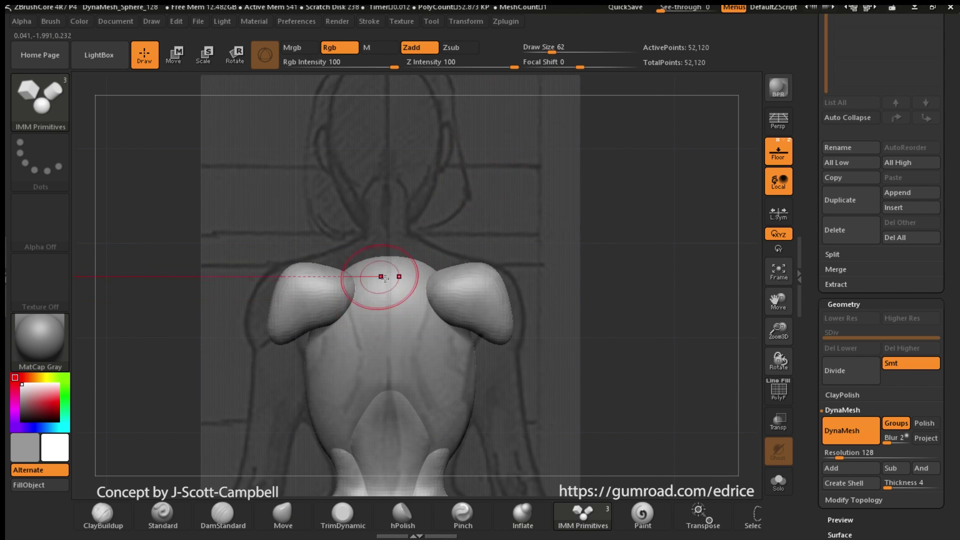
pyautogui.moveTo(404, 230); pyautogui.dragTo(407, 215)
pyautogui.click(176, 55)
# Flatten the upper-back sphere into the torso in side view with Move Topological at draw size 124.
pyautogui.click(54, 106)
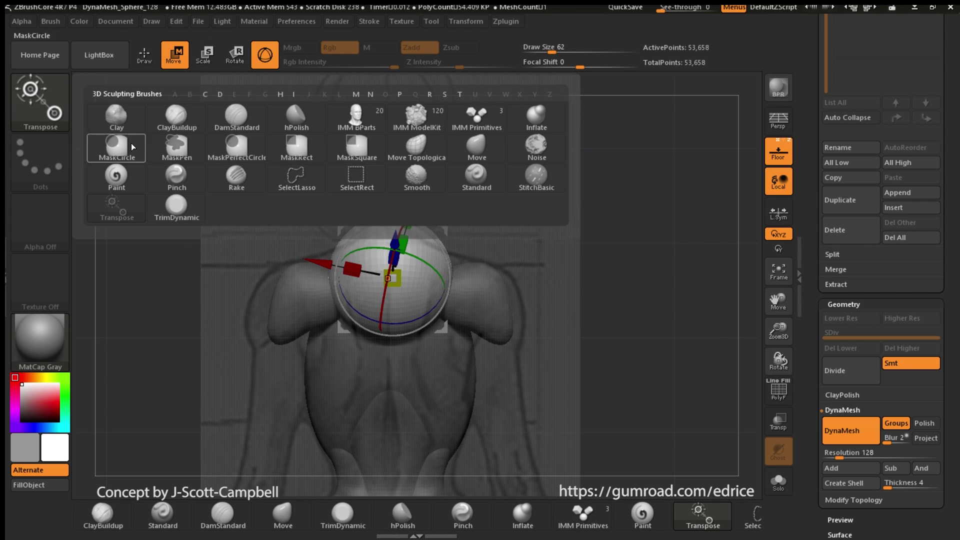
pyautogui.click(313, 149)
pyautogui.keyDown('shift'); pyautogui.moveTo(541, 160); pyautogui.dragTo(626, 162, button='right'); pyautogui.keyUp('shift')
pyautogui.press(']')
pyautogui.moveTo(443, 253); pyautogui.dragTo(418, 257)
pyautogui.keyDown('shift'); pyautogui.moveTo(418, 258); pyautogui.dragTo(401, 261); pyautogui.keyUp('shift')
pyautogui.moveTo(446, 305); pyautogui.dragTo(417, 313)
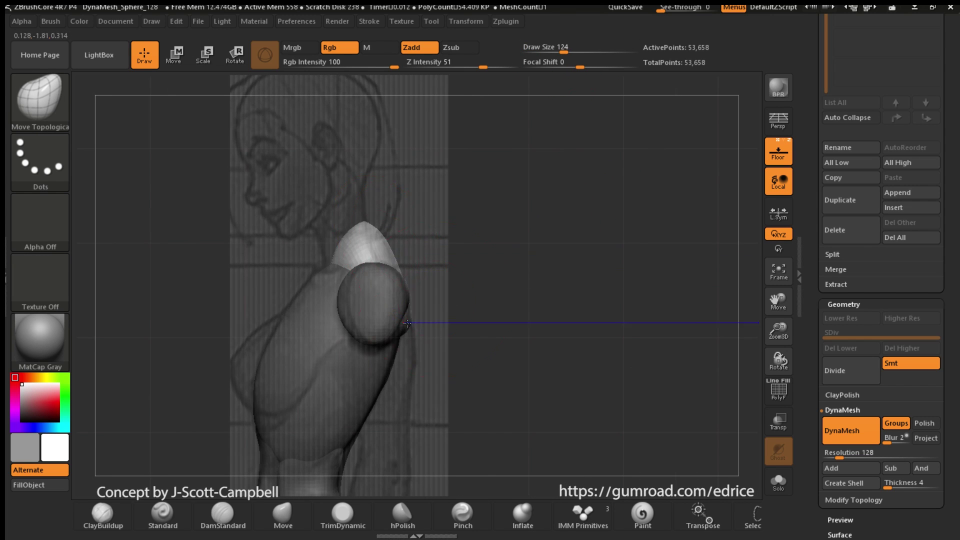
# Stretch the upper-back sphere into sloping trapezius forms reaching the neck and shoulders at draw size 83, and remesh with DynaMesh.
pyautogui.keyDown('shift'); pyautogui.moveTo(407, 324); pyautogui.dragTo(358, 314, button='right'); pyautogui.keyUp('shift')
pyautogui.moveTo(439, 226)
pyautogui.keyDown('shift'); pyautogui.mouseDown(button='right')
pyautogui.moveTo(475, 314)
pyautogui.moveTo(459, 300)
pyautogui.moveTo(581, 264)
pyautogui.moveTo(451, 266)
pyautogui.mouseUp(button='right'); pyautogui.keyUp('shift')
pyautogui.press('[')
pyautogui.keyDown('shift'); pyautogui.moveTo(517, 260); pyautogui.dragTo(622, 255, button='right'); pyautogui.keyUp('shift')
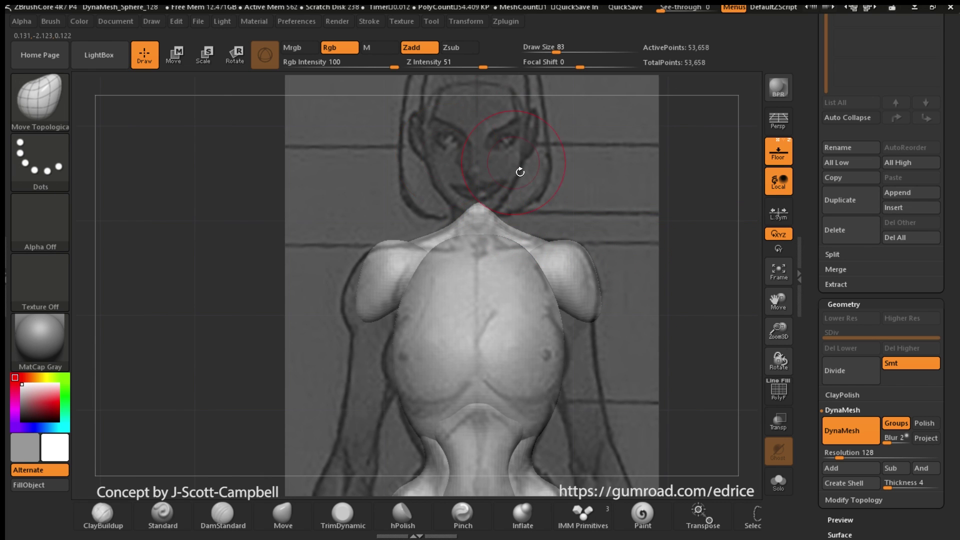
pyautogui.moveTo(484, 228)
pyautogui.mouseDown(button='right')
pyautogui.moveTo(590, 248)
pyautogui.moveTo(575, 210)
pyautogui.moveTo(709, 293)
pyautogui.moveTo(515, 250)
pyautogui.mouseUp(button='right')
# Insert an IMM Primitives cylinder as the neck and scale it to the front reference.
pyautogui.press('b')
pyautogui.click(482, 120)
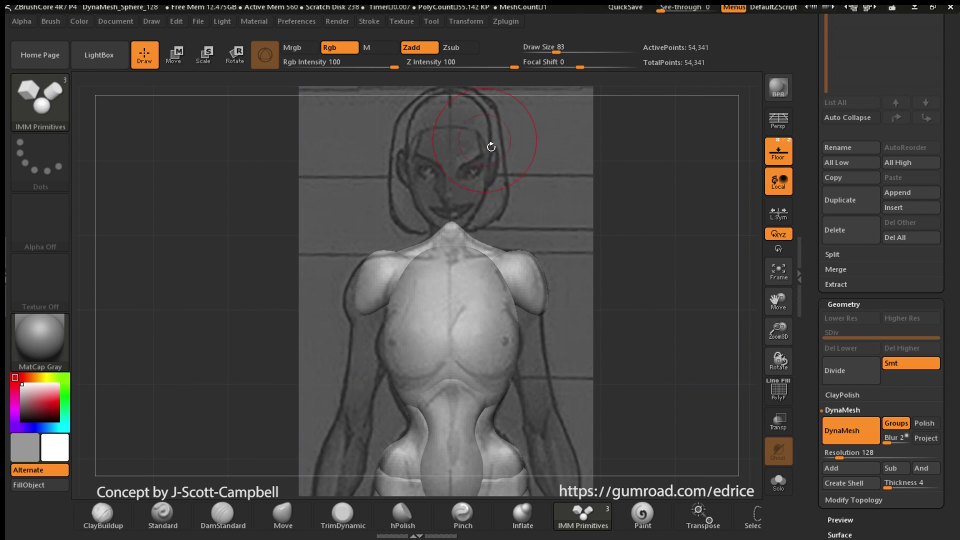
pyautogui.moveTo(489, 146); pyautogui.dragTo(532, 275, button='right')
pyautogui.click(205, 53)
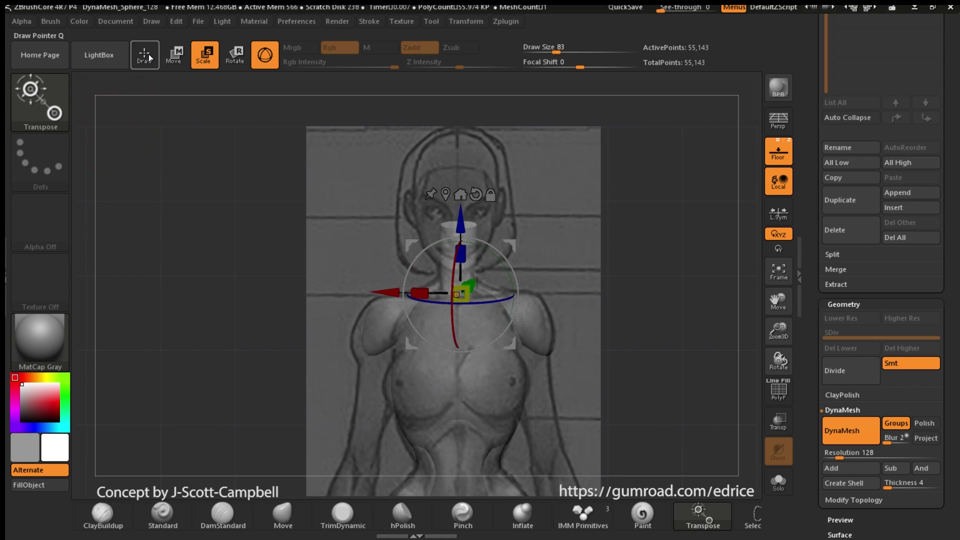
# Fit the neck cylinder to the references with Move Topological, remesh it, and check the whole figure with the references hidden.
pyautogui.press('b')
pyautogui.press('m')
pyautogui.press('t')
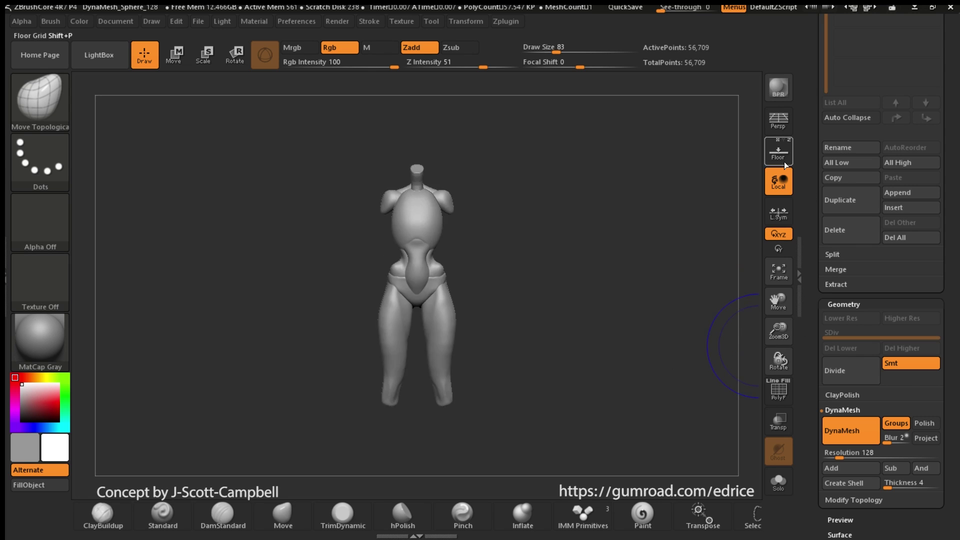
pyautogui.click(779, 152)
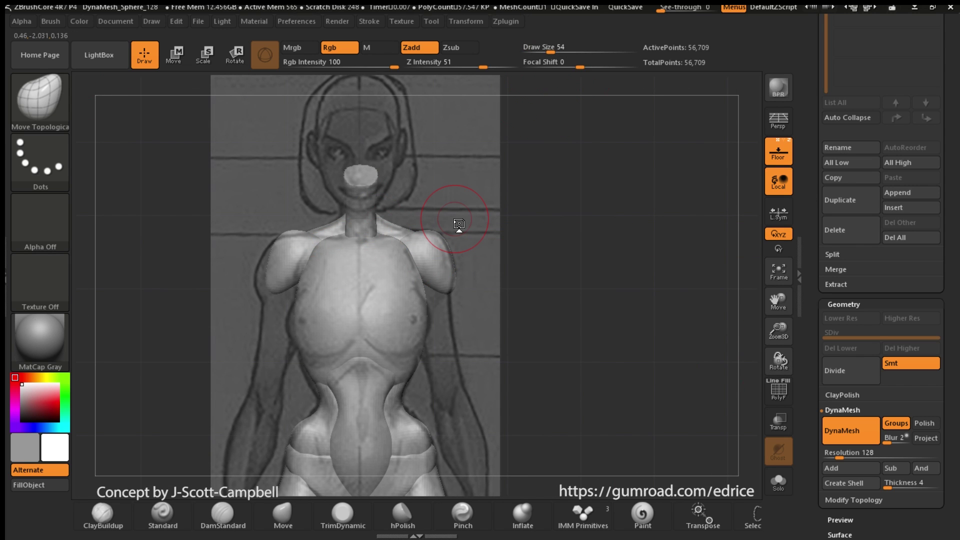
# Insert a symmetrical pair of IMM Primitives spheres on the ribcage as breasts at draw size 54.
pyautogui.press('b')
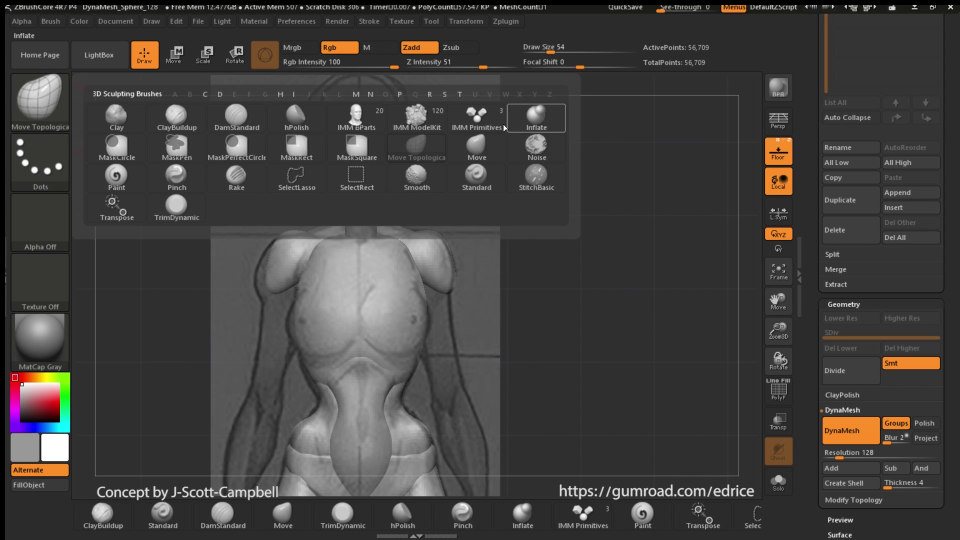
pyautogui.click(502, 122)
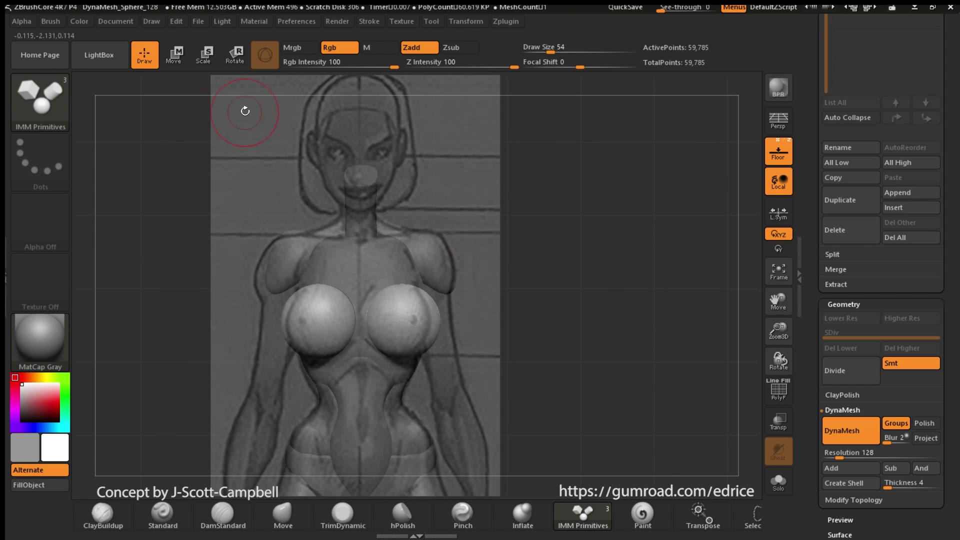
pyautogui.click(174, 55)
# Move the breast spheres in depth and height with the transform gizmo to match the side and front references.
pyautogui.press('b')
pyautogui.press('m')
pyautogui.press('t')
pyautogui.keyDown('shift'); pyautogui.moveTo(512, 195); pyautogui.dragTo(440, 194); pyautogui.keyUp('shift')
pyautogui.click(175, 55)
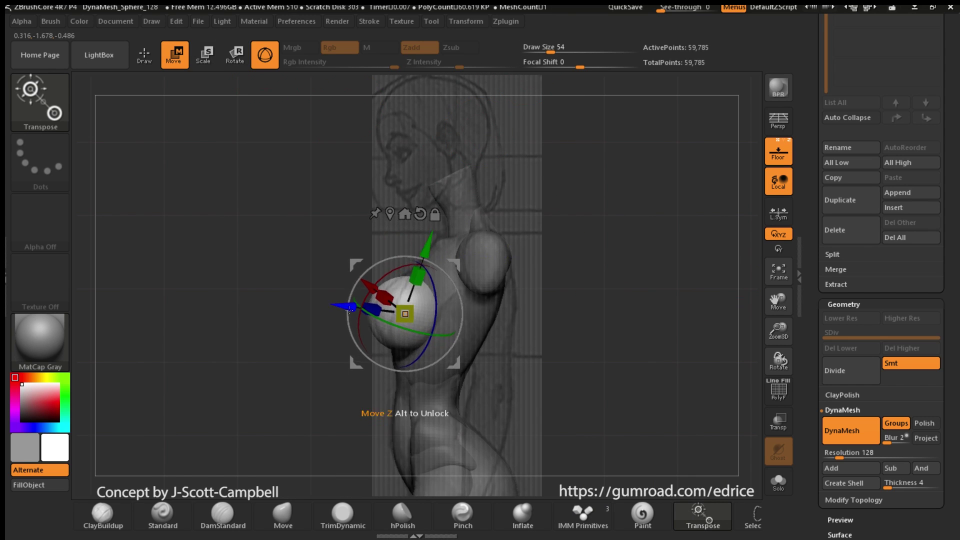
pyautogui.moveTo(349, 310); pyautogui.dragTo(352, 311)
pyautogui.keyDown('shift'); pyautogui.moveTo(346, 323); pyautogui.dragTo(428, 324); pyautogui.keyUp('shift')
pyautogui.moveTo(430, 248); pyautogui.dragTo(428, 254)
pyautogui.click(150, 56)
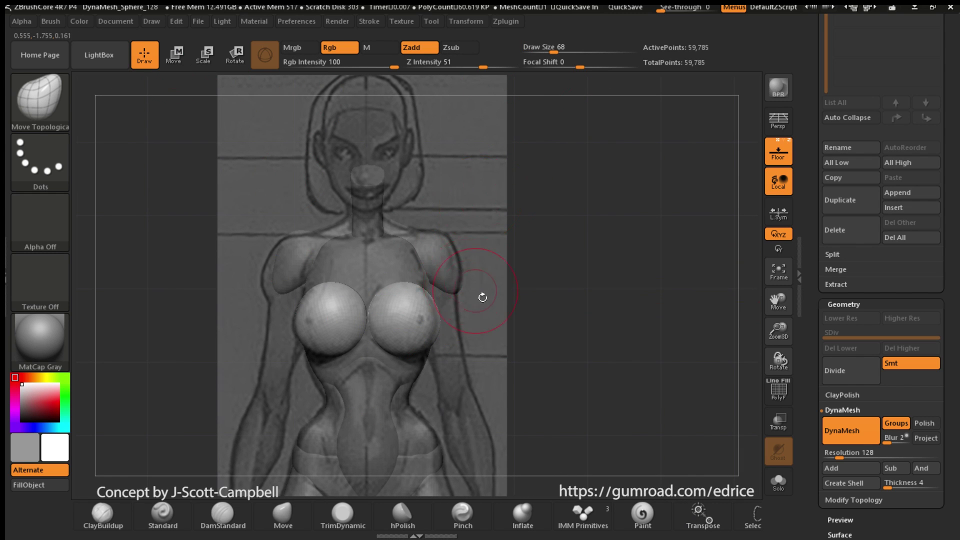
# Shape the breasts' side profile and front outline with Move Topological at draw sizes 68 and 90.
pyautogui.keyDown('shift'); pyautogui.moveTo(482, 297); pyautogui.dragTo(446, 296); pyautogui.keyUp('shift')
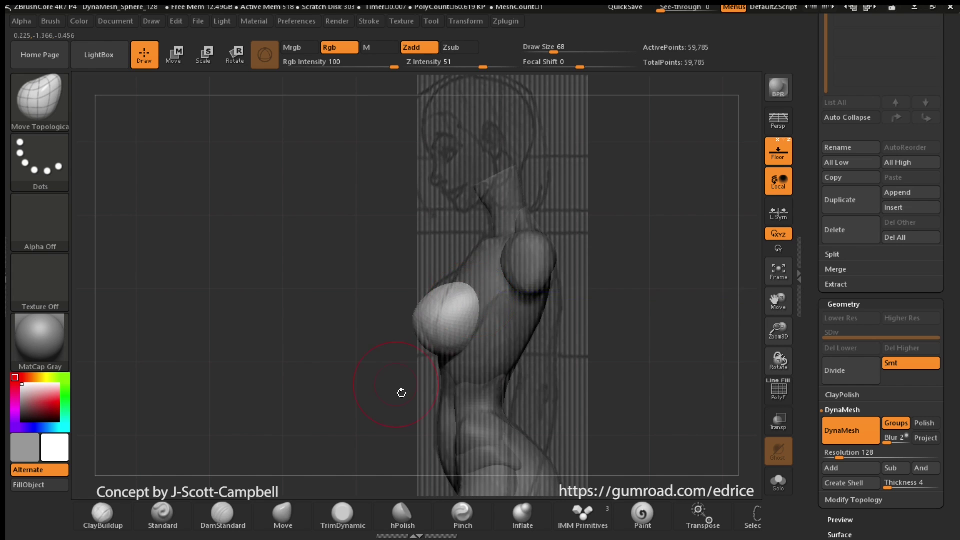
pyautogui.keyDown('shift'); pyautogui.moveTo(401, 393); pyautogui.dragTo(443, 387); pyautogui.keyUp('shift')
pyautogui.keyDown('alt'); pyautogui.moveTo(503, 173); pyautogui.dragTo(472, 235); pyautogui.keyUp('alt')
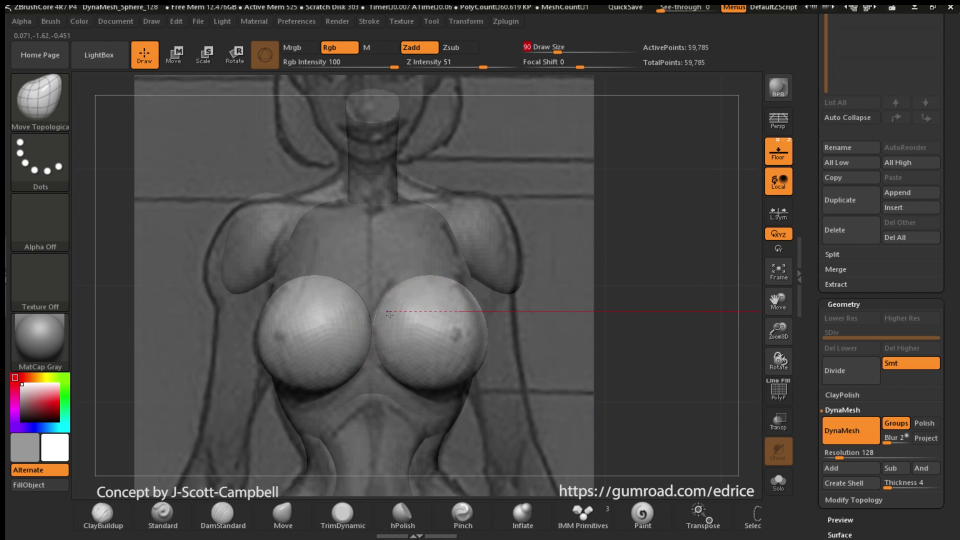
pyautogui.moveTo(530, 285)
pyautogui.mouseDown()
pyautogui.moveTo(529, 193)
pyautogui.moveTo(369, 258)
pyautogui.moveTo(355, 244)
pyautogui.mouseUp()
pyautogui.keyDown('shift'); pyautogui.moveTo(635, 355); pyautogui.dragTo(511, 312); pyautogui.keyUp('shift')
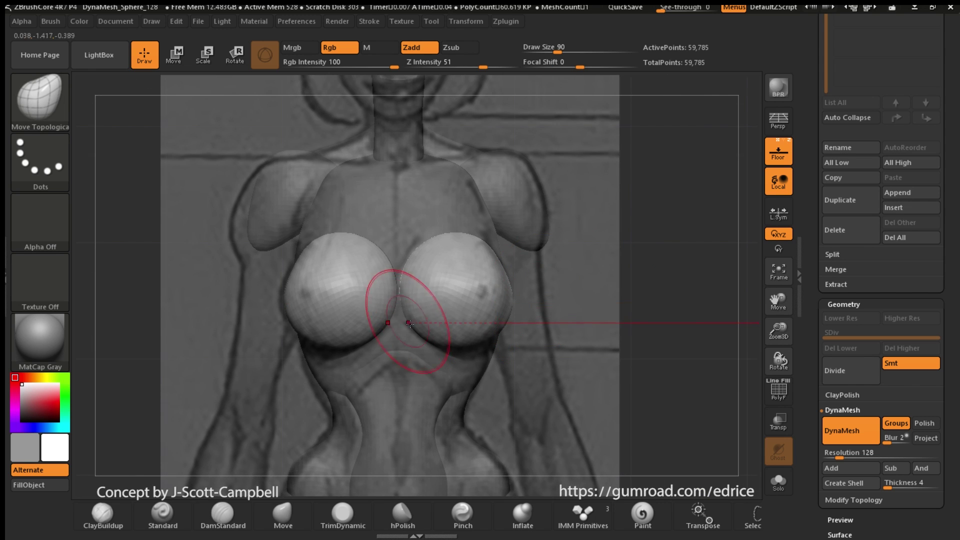
# Taper the breasts' upper ends toward the chest at draw size 90, remesh with DynaMesh, and refine them from below.
pyautogui.moveTo(419, 263); pyautogui.dragTo(528, 287)
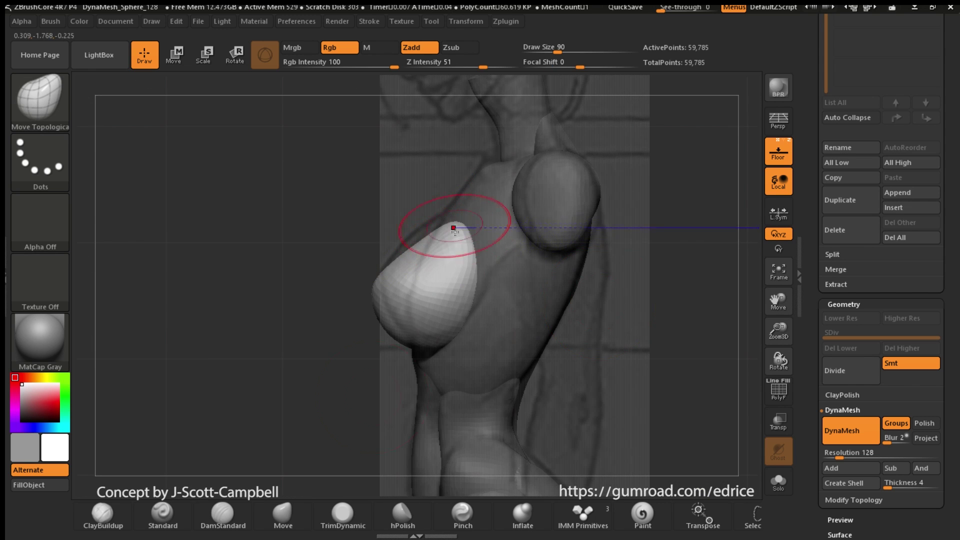
pyautogui.keyDown('shift'); pyautogui.moveTo(583, 321); pyautogui.dragTo(617, 343); pyautogui.keyUp('shift')
pyautogui.moveTo(461, 234); pyautogui.dragTo(454, 241)
pyautogui.moveTo(595, 320)
pyautogui.mouseDown()
pyautogui.moveTo(460, 310)
pyautogui.moveTo(535, 333)
pyautogui.mouseUp()
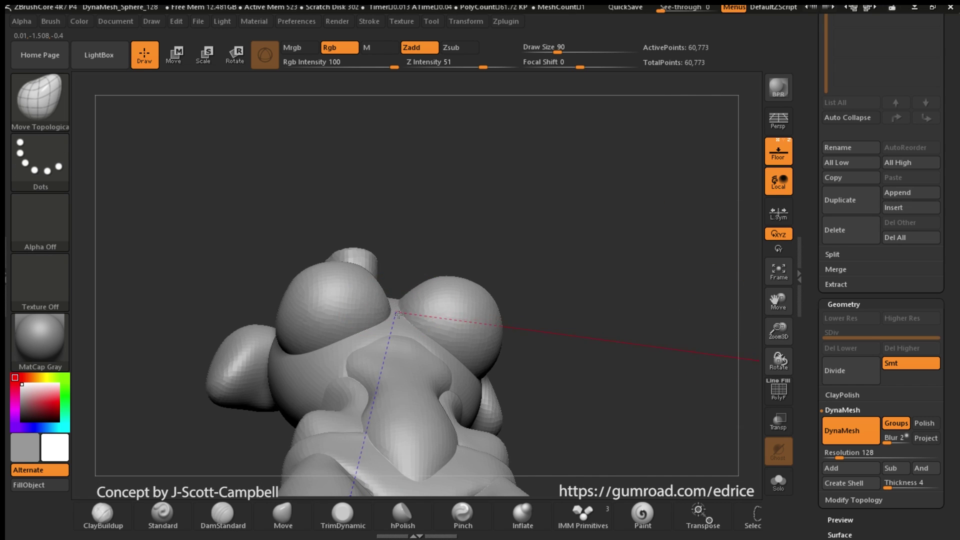
pyautogui.press('ctrl')
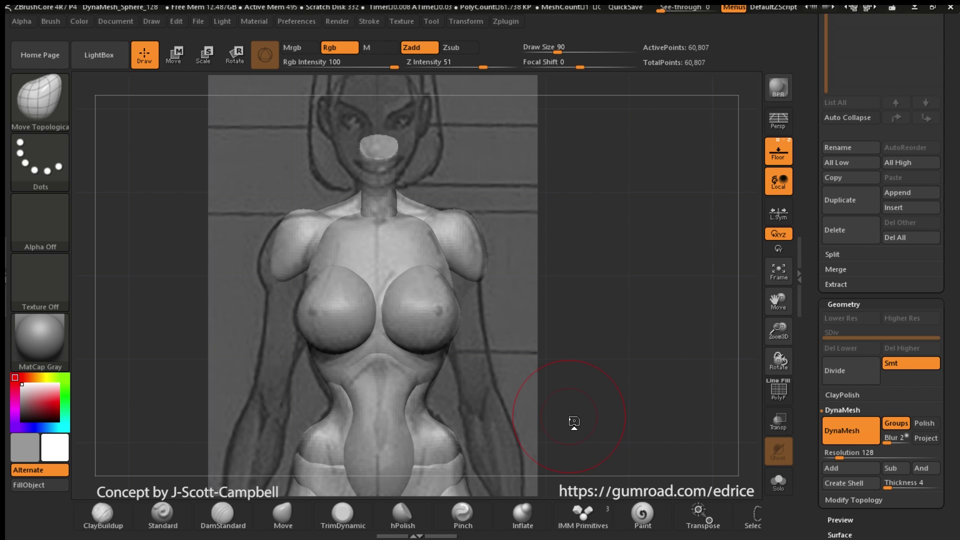
# Insert a symmetrical pair of IMM Primitives spheres on the upper chest above the breasts at draw size 90.
pyautogui.press('b')
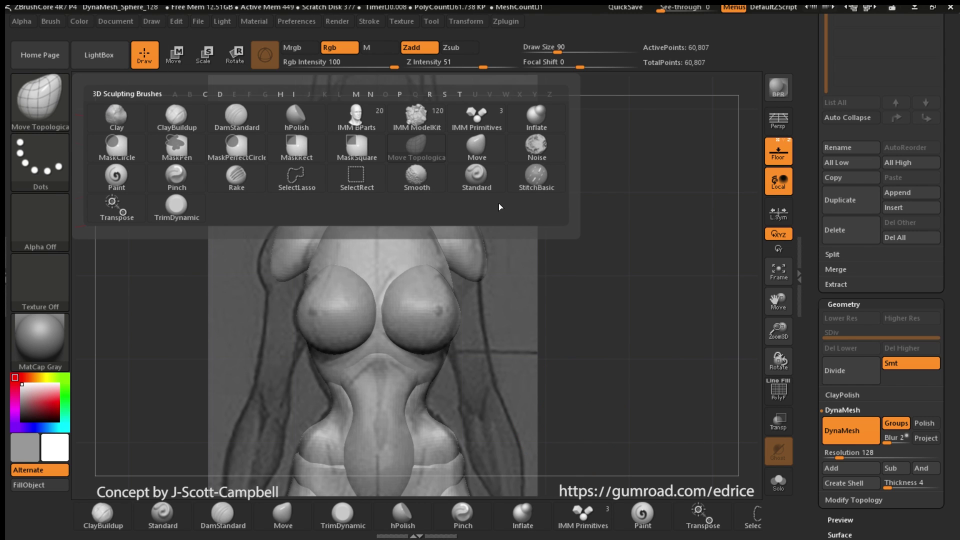
pyautogui.press('b')
pyautogui.click(477, 116)
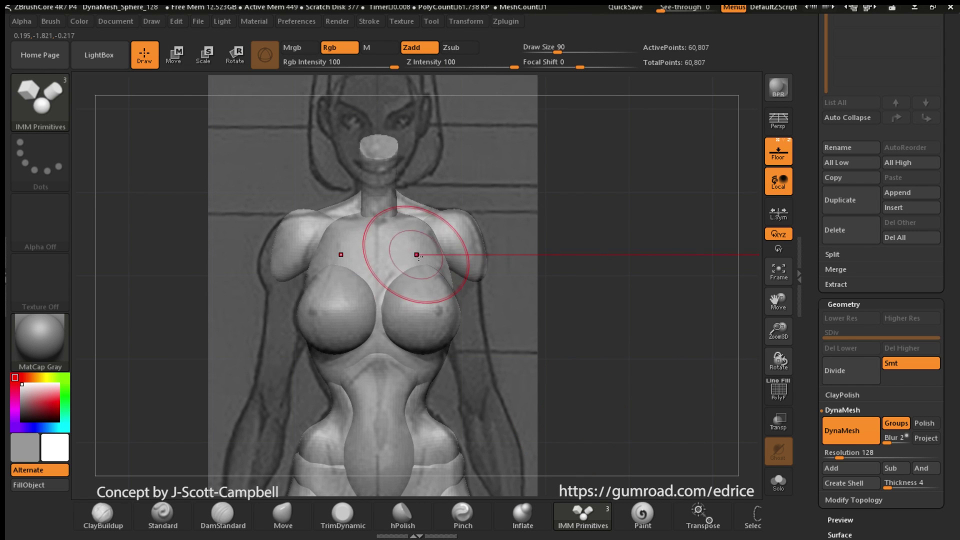
pyautogui.moveTo(426, 229); pyautogui.dragTo(424, 227)
# Push the upper-chest spheres into the chest with the Move brush at draw size 90, following the side reference.
pyautogui.click(53, 110)
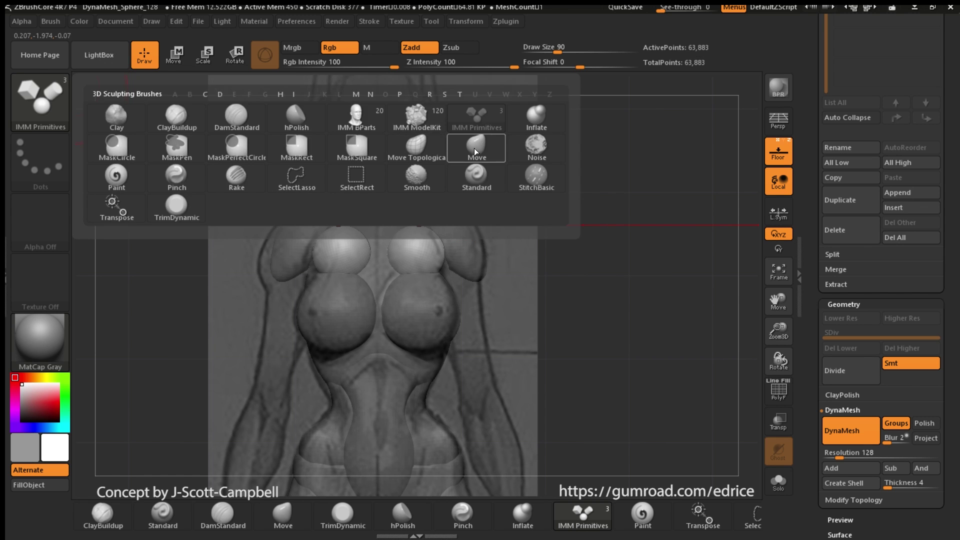
pyautogui.click(474, 148)
pyautogui.moveTo(590, 246); pyautogui.dragTo(478, 247)
pyautogui.moveTo(340, 266)
pyautogui.mouseDown()
pyautogui.moveTo(475, 276)
pyautogui.moveTo(395, 275)
pyautogui.mouseUp()
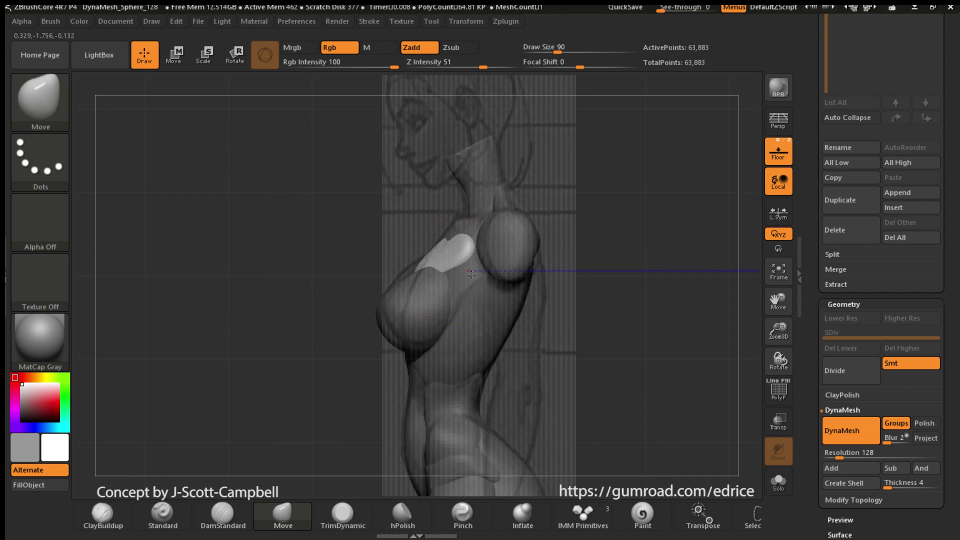
pyautogui.moveTo(570, 250); pyautogui.dragTo(630, 210)
# Refine the surface and outline of the upper-chest forms from several angles with the Move brush at draw size 56.
pyautogui.moveTo(558, 52); pyautogui.dragTo(551, 51)
pyautogui.moveTo(565, 200); pyautogui.dragTo(610, 235)
pyautogui.moveTo(443, 242); pyautogui.dragTo(446, 242)
pyautogui.moveTo(575, 260); pyautogui.dragTo(493, 235)
pyautogui.moveTo(452, 253); pyautogui.dragTo(459, 249)
pyautogui.moveTo(575, 265)
pyautogui.mouseDown()
pyautogui.moveTo(475, 265)
pyautogui.moveTo(576, 270)
pyautogui.moveTo(558, 273)
pyautogui.moveTo(450, 216)
pyautogui.moveTo(500, 240)
pyautogui.moveTo(470, 249)
pyautogui.moveTo(424, 303)
pyautogui.mouseUp()
pyautogui.moveTo(540, 300)
pyautogui.mouseDown()
pyautogui.moveTo(590, 320)
pyautogui.moveTo(566, 250)
pyautogui.mouseUp()
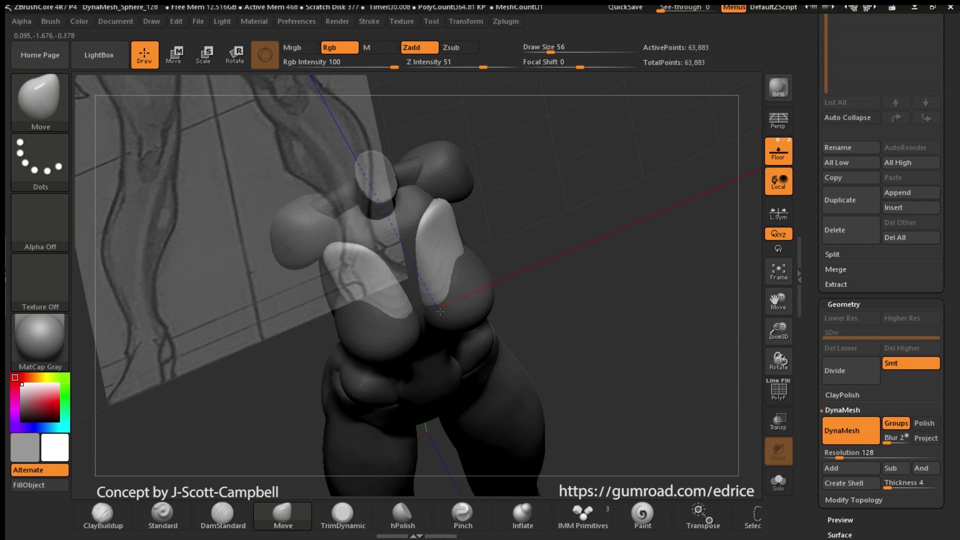
# Hide the floor references, blend the upper-chest forms down over the breasts, and remesh with DynaMesh.
pyautogui.moveTo(651, 250)
pyautogui.mouseDown()
pyautogui.moveTo(568, 264)
pyautogui.moveTo(686, 237)
pyautogui.mouseUp()
pyautogui.moveTo(522, 248); pyautogui.dragTo(582, 213)
pyautogui.moveTo(608, 260); pyautogui.dragTo(700, 270)
pyautogui.click(779, 152)
pyautogui.moveTo(438, 295)
pyautogui.mouseDown()
pyautogui.moveTo(467, 275)
pyautogui.moveTo(568, 321)
pyautogui.moveTo(596, 275)
pyautogui.moveTo(530, 300)
pyautogui.moveTo(596, 328)
pyautogui.moveTo(624, 367)
pyautogui.moveTo(418, 350)
pyautogui.mouseUp()
pyautogui.moveTo(502, 306)
pyautogui.mouseDown()
pyautogui.moveTo(467, 301)
pyautogui.moveTo(620, 206)
pyautogui.moveTo(665, 300)
pyautogui.moveTo(686, 386)
pyautogui.moveTo(594, 266)
pyautogui.moveTo(596, 325)
pyautogui.moveTo(711, 343)
pyautogui.moveTo(725, 332)
pyautogui.mouseUp()
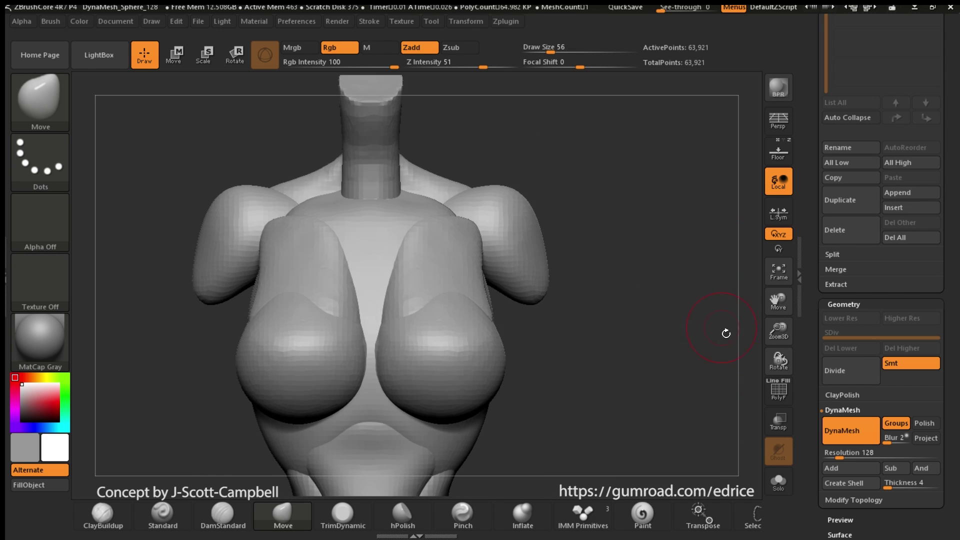
# Insert mirrored IMM Primitives spheres at the collarbones at draw size 74 and stretch and rotate them into thin clavicles.
pyautogui.press('b')
pyautogui.click(434, 156)
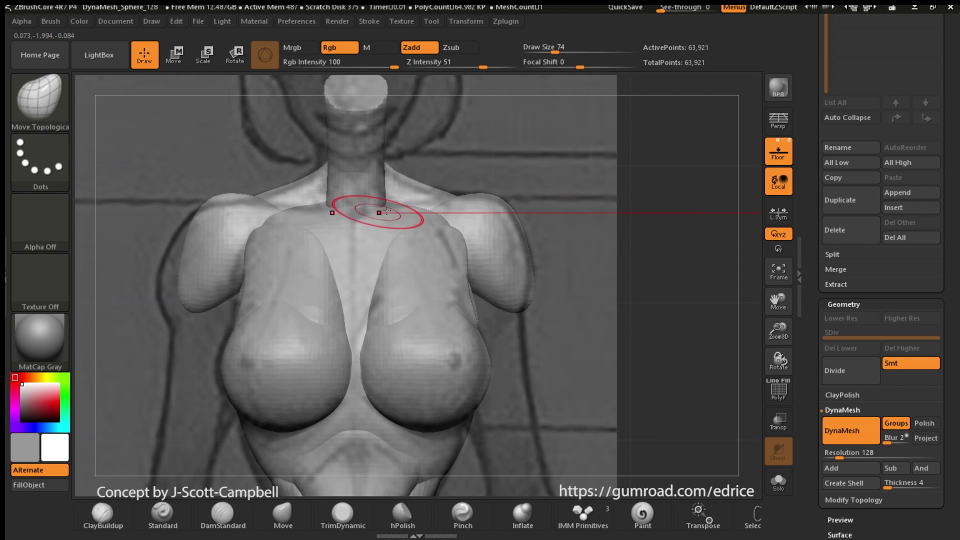
pyautogui.press('b')
pyautogui.click(485, 122)
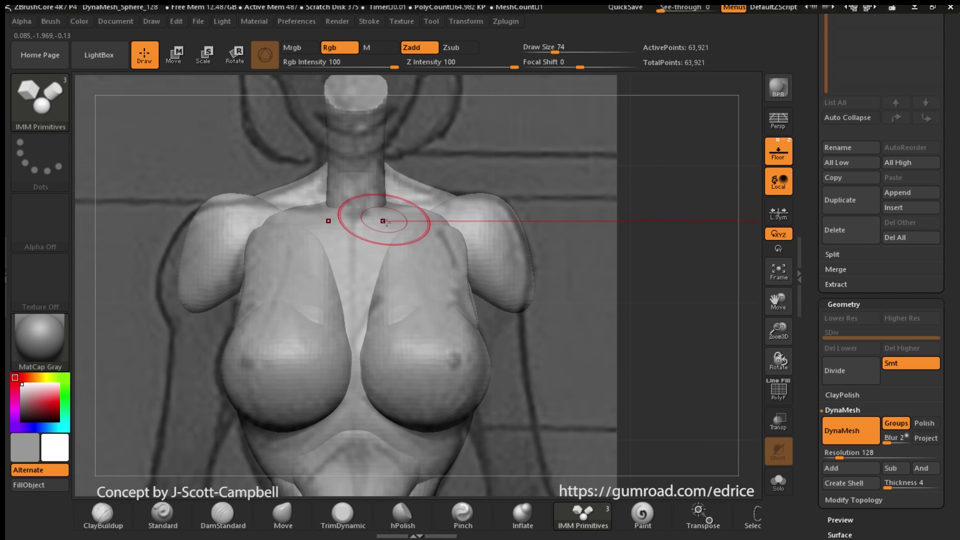
pyautogui.click(384, 220)
pyautogui.click(236, 52)
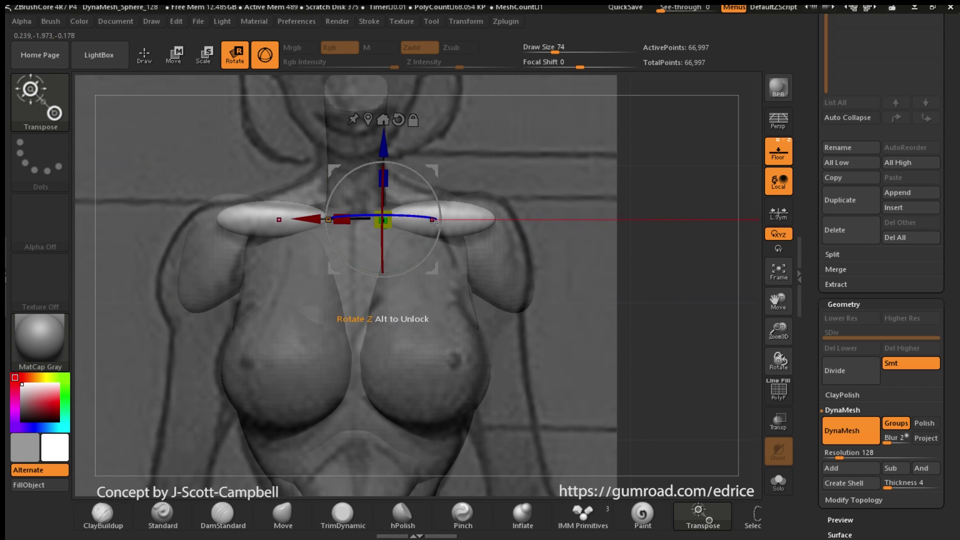
pyautogui.press('y')
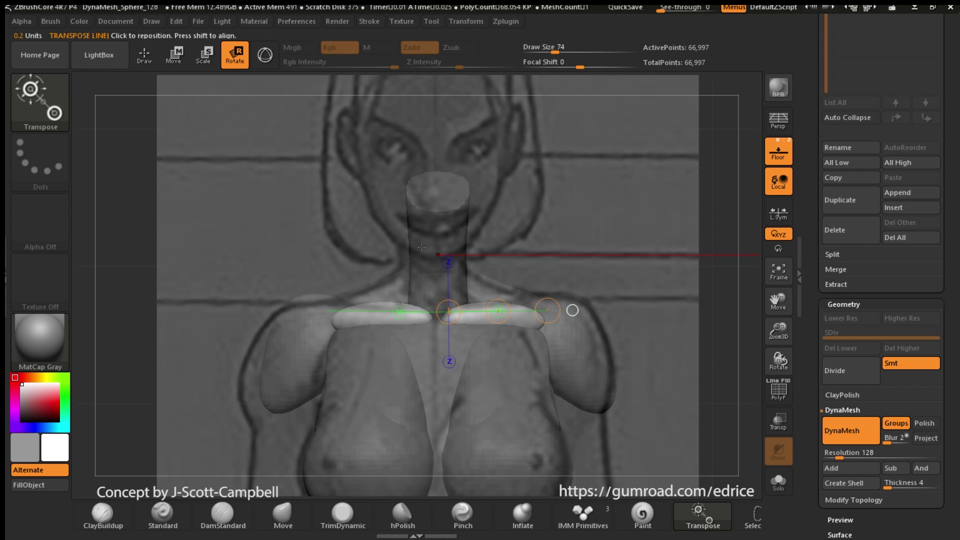
pyautogui.press('q')
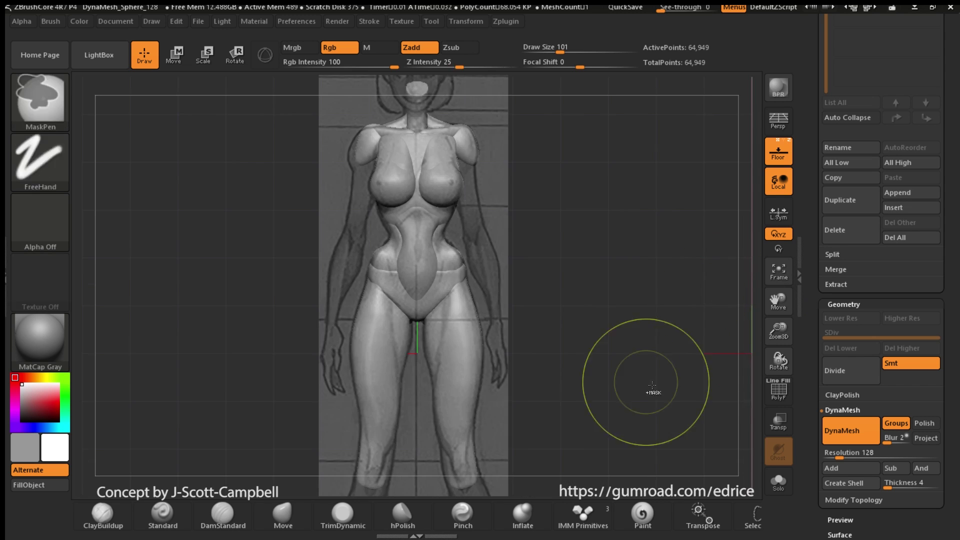
# Insert mirrored IMM Primitives cylinders below the knees at draw size 64 and align and stretch them over the lower legs.
pyautogui.click(771, 282)
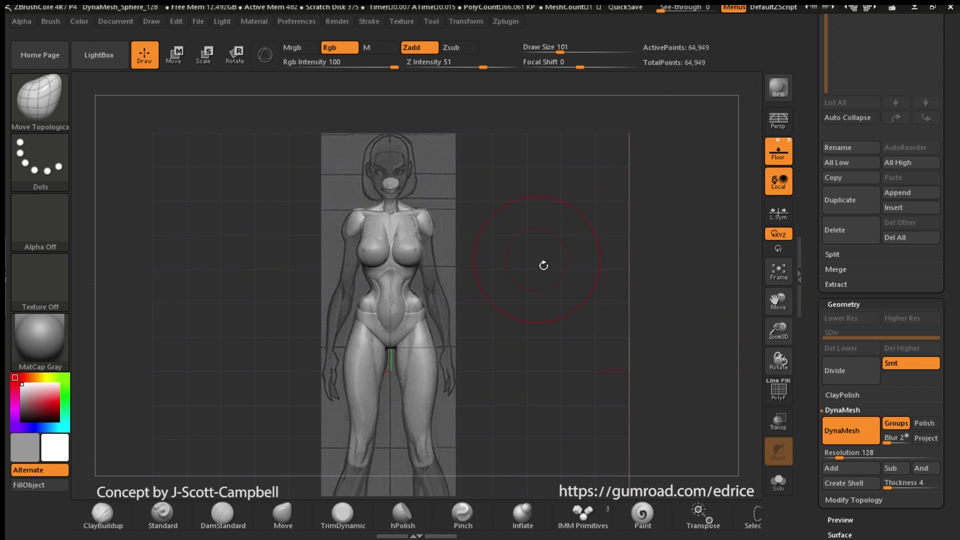
pyautogui.moveTo(779, 327); pyautogui.dragTo(758, 358)
pyautogui.moveTo(643, 346); pyautogui.dragTo(700, 334)
pyautogui.press('f')
pyautogui.moveTo(779, 330); pyautogui.dragTo(779, 321)
pyautogui.moveTo(778, 302); pyautogui.dragTo(779, 370)
pyautogui.moveTo(676, 368); pyautogui.dragTo(701, 368)
pyautogui.moveTo(779, 335)
pyautogui.mouseDown()
pyautogui.moveTo(782, 208)
pyautogui.moveTo(760, 336)
pyautogui.mouseUp()
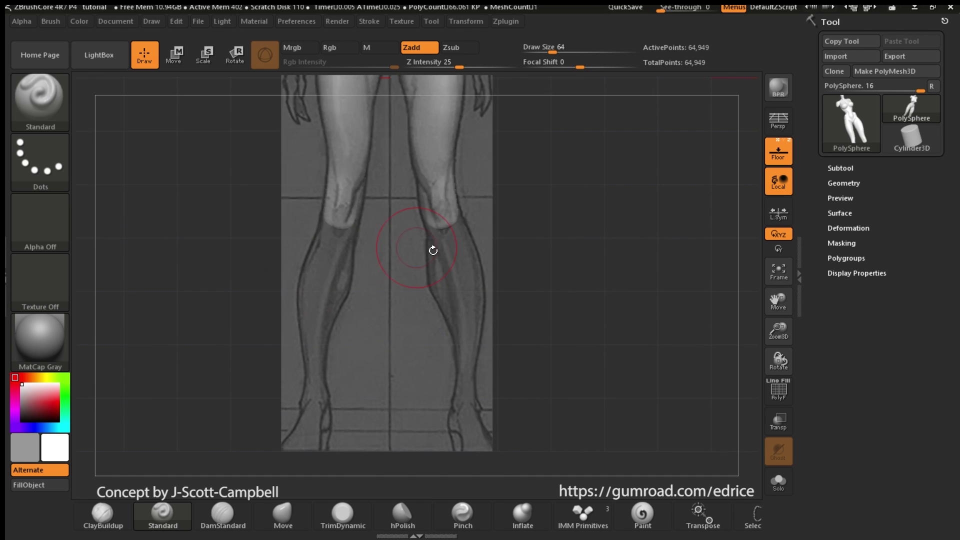
pyautogui.press('b')
pyautogui.click(484, 129)
pyautogui.press('m')
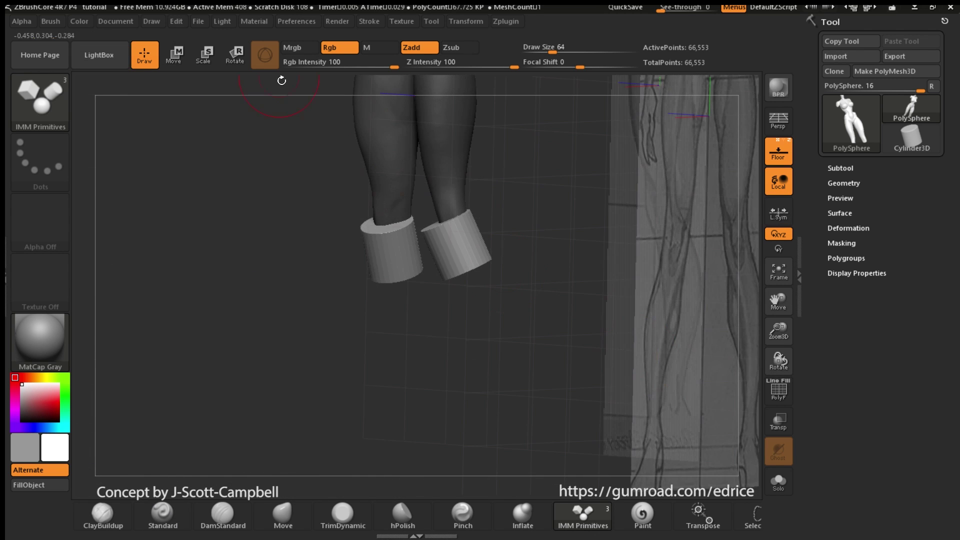
pyautogui.press('r')
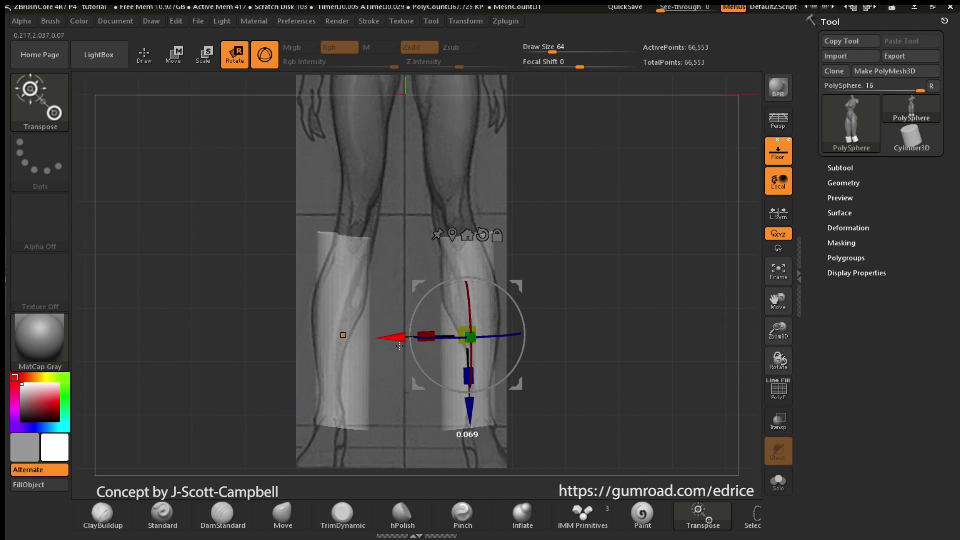
# Shape the lower-leg cylinders into calves with Move Topological at draw size 90, matching the front and side references.
pyautogui.press('b')
pyautogui.press('m')
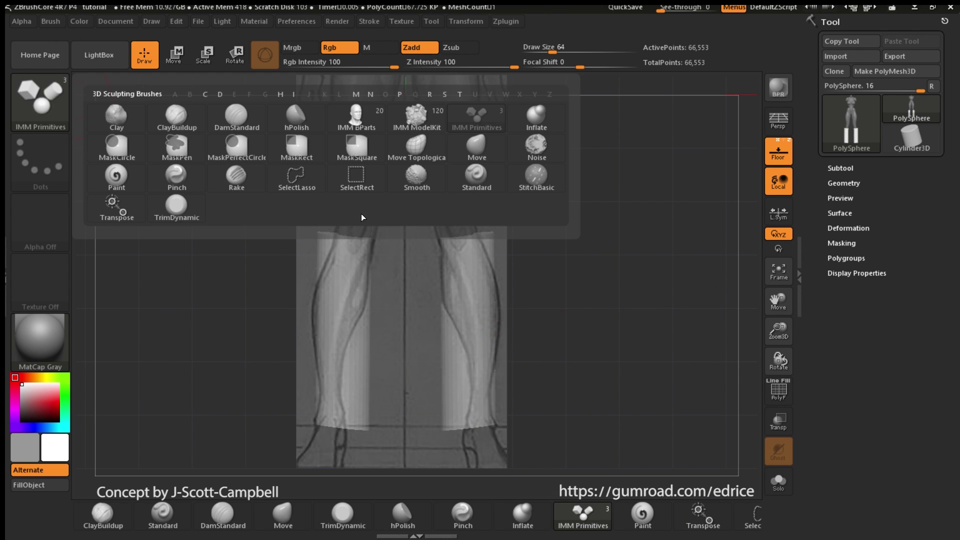
pyautogui.press('v')
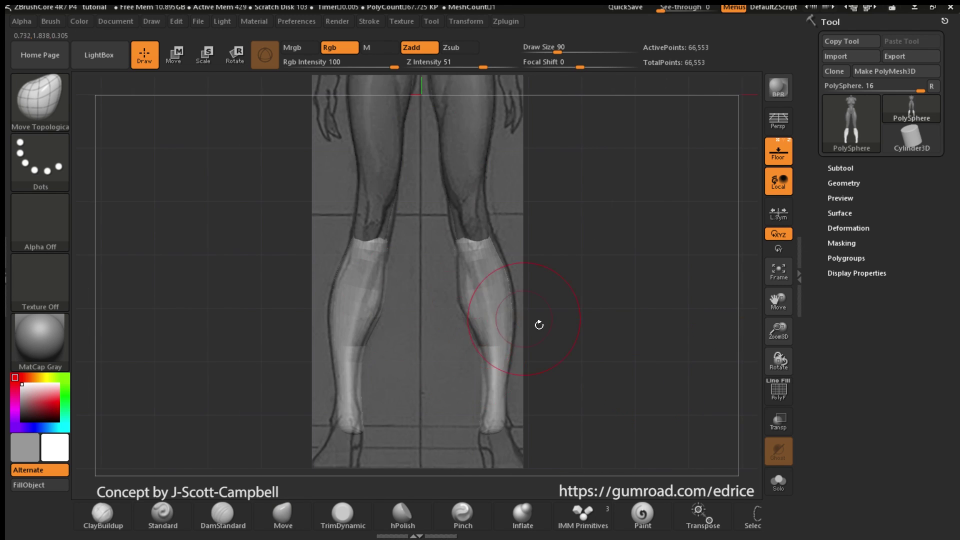
pyautogui.keyDown('shift'); pyautogui.moveTo(532, 319); pyautogui.dragTo(616, 322); pyautogui.keyUp('shift')
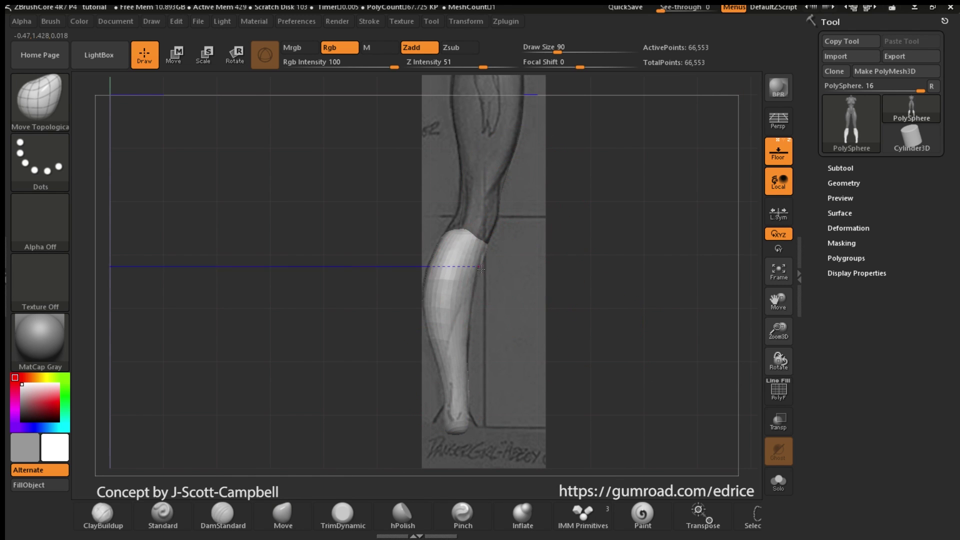
pyautogui.moveTo(464, 234); pyautogui.dragTo(467, 229)
pyautogui.moveTo(643, 245)
pyautogui.keyDown('shift'); pyautogui.mouseDown()
pyautogui.moveTo(584, 245)
pyautogui.moveTo(515, 272)
pyautogui.moveTo(669, 277)
pyautogui.mouseUp(); pyautogui.keyUp('shift')
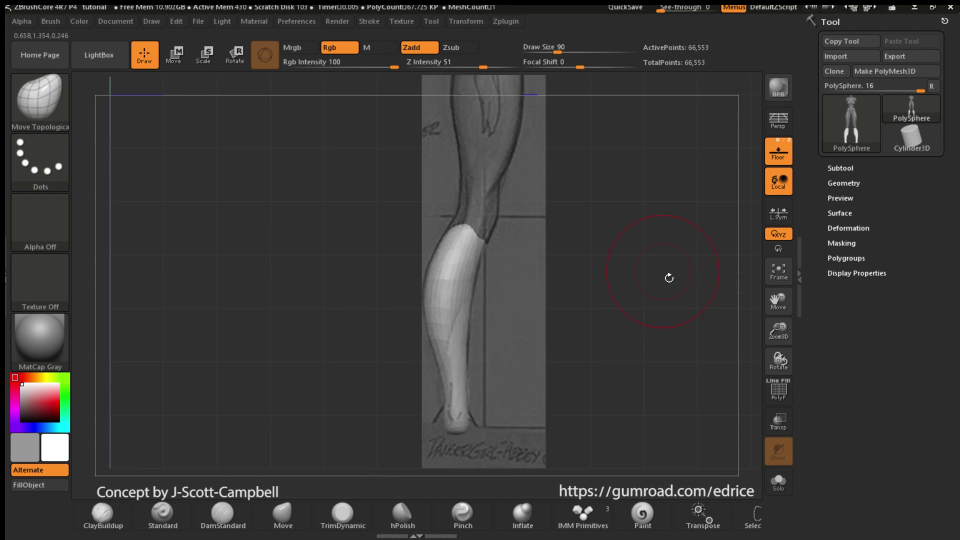
pyautogui.keyDown('shift'); pyautogui.moveTo(550, 357); pyautogui.dragTo(484, 366); pyautogui.keyUp('shift')
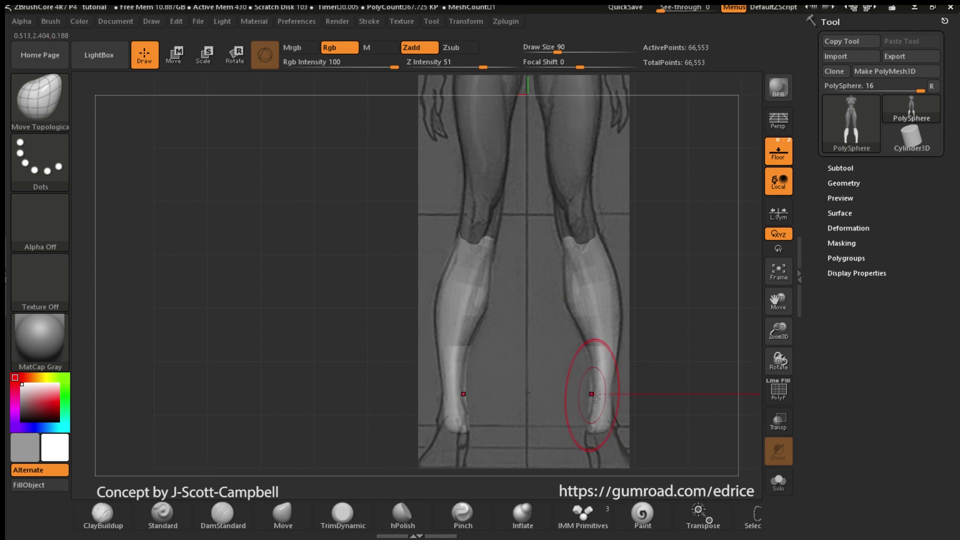
# Hide the floor references and adjust the calves' upper ends around the knees with Move Topological at draw size 54.
pyautogui.moveTo(628, 252)
pyautogui.mouseDown()
pyautogui.moveTo(695, 220)
pyautogui.moveTo(697, 191)
pyautogui.moveTo(693, 225)
pyautogui.mouseUp()
pyautogui.hotkey('shift', 'p')
pyautogui.press('[')
pyautogui.moveTo(656, 170); pyautogui.dragTo(630, 214)
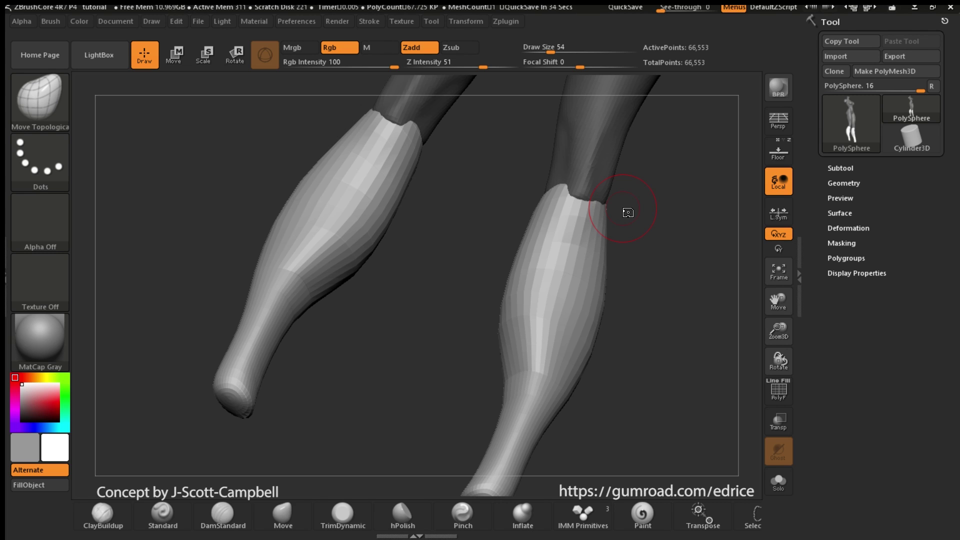
pyautogui.moveTo(629, 212); pyautogui.dragTo(655, 245)
pyautogui.moveTo(561, 192); pyautogui.dragTo(561, 201)
# Remesh the body with DynaMesh and isolate the calf polygroup.
pyautogui.moveTo(631, 215)
pyautogui.mouseDown()
pyautogui.moveTo(641, 247)
pyautogui.moveTo(741, 280)
pyautogui.mouseUp()
pyautogui.keyDown('alt'); pyautogui.moveTo(740, 280); pyautogui.dragTo(697, 306); pyautogui.keyUp('alt')
pyautogui.keyDown('ctrl'); pyautogui.moveTo(697, 307); pyautogui.dragTo(711, 330); pyautogui.keyUp('ctrl')
pyautogui.keyDown('ctrl'); pyautogui.keyDown('shift'); pyautogui.click(555, 250); pyautogui.keyUp('shift'); pyautogui.keyUp('ctrl')
pyautogui.keyDown('alt'); pyautogui.moveTo(645, 240); pyautogui.dragTo(641, 200); pyautogui.keyUp('alt')
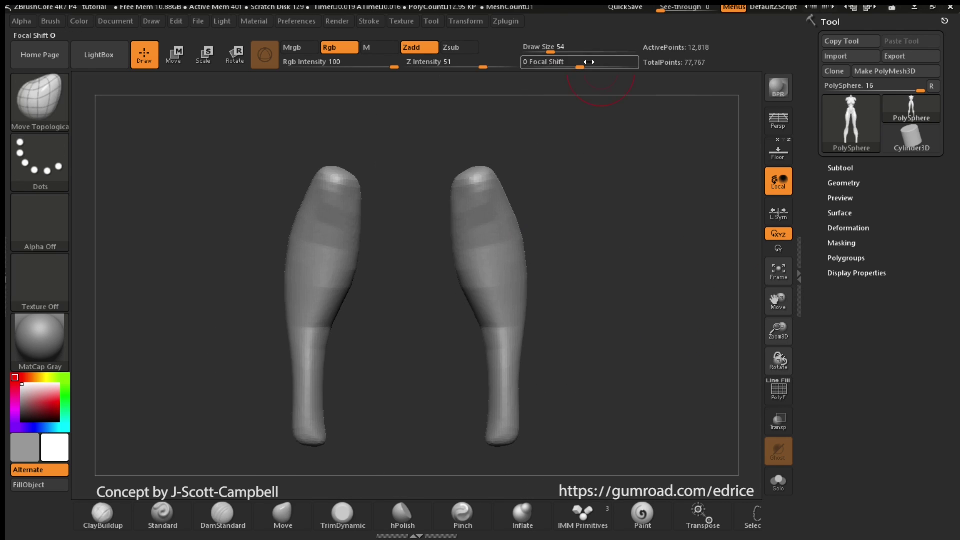
# Smooth the front and sides of the isolated calves with the Smooth brush at draw size 68.
pyautogui.keyDown('shift'); pyautogui.moveTo(500, 325); pyautogui.dragTo(495, 285); pyautogui.keyUp('shift')
pyautogui.moveTo(625, 280); pyautogui.dragTo(700, 270)
pyautogui.keyDown('shift'); pyautogui.moveTo(521, 242); pyautogui.dragTo(525, 280); pyautogui.keyUp('shift')
pyautogui.moveTo(625, 300)
pyautogui.mouseDown()
pyautogui.moveTo(700, 290)
pyautogui.moveTo(640, 310)
pyautogui.mouseUp()
pyautogui.keyDown('shift'); pyautogui.moveTo(500, 264); pyautogui.dragTo(495, 240); pyautogui.keyUp('shift')
pyautogui.keyDown('shift'); pyautogui.moveTo(600, 300); pyautogui.dragTo(561, 295); pyautogui.keyUp('shift')
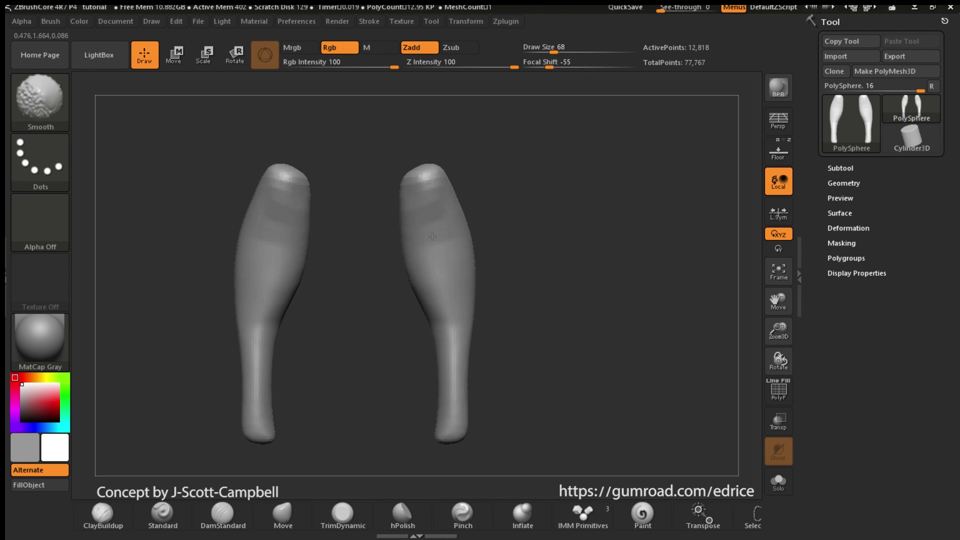
# Isolate the thigh polygroup and reshape its lower ends at the knees with Move Topological at draw size 68.
pyautogui.moveTo(575, 225); pyautogui.dragTo(725, 250)
pyautogui.keyDown('alt'); pyautogui.moveTo(726, 250); pyautogui.dragTo(793, 302); pyautogui.keyUp('alt')
pyautogui.keyDown('ctrl'); pyautogui.keyDown('shift'); pyautogui.click(650, 292); pyautogui.keyUp('shift'); pyautogui.keyUp('ctrl')
pyautogui.moveTo(700, 295); pyautogui.dragTo(721, 200)
pyautogui.keyDown('alt'); pyautogui.moveTo(720, 200); pyautogui.dragTo(695, 274); pyautogui.keyUp('alt')
pyautogui.keyDown('ctrl'); pyautogui.keyDown('shift'); pyautogui.click(505, 395); pyautogui.keyUp('shift'); pyautogui.keyUp('ctrl')
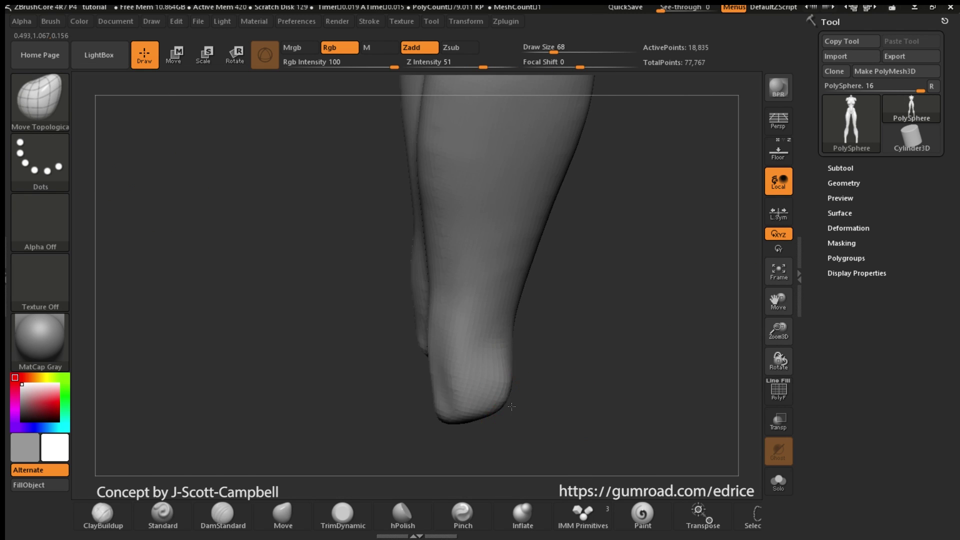
pyautogui.moveTo(570, 405); pyautogui.dragTo(515, 400)
pyautogui.moveTo(493, 397); pyautogui.dragTo(490, 410)
pyautogui.moveTo(561, 400)
pyautogui.mouseDown()
pyautogui.moveTo(611, 393)
pyautogui.moveTo(575, 405)
pyautogui.moveTo(482, 386)
pyautogui.moveTo(691, 397)
pyautogui.moveTo(546, 397)
pyautogui.moveTo(590, 389)
pyautogui.moveTo(637, 337)
pyautogui.moveTo(470, 400)
pyautogui.moveTo(566, 369)
pyautogui.moveTo(492, 399)
pyautogui.mouseUp()
# Unhide the whole body, bring back the floor references, and remesh with DynaMesh.
pyautogui.keyDown('ctrl'); pyautogui.keyDown('shift'); pyautogui.click(611, 392); pyautogui.keyUp('shift'); pyautogui.keyUp('ctrl')
pyautogui.keyDown('ctrl'); pyautogui.keyDown('shift'); pyautogui.click(570, 375); pyautogui.keyUp('shift'); pyautogui.keyUp('ctrl')
pyautogui.keyDown('ctrl'); pyautogui.keyDown('shift'); pyautogui.click(469, 400); pyautogui.keyUp('shift'); pyautogui.keyUp('ctrl')
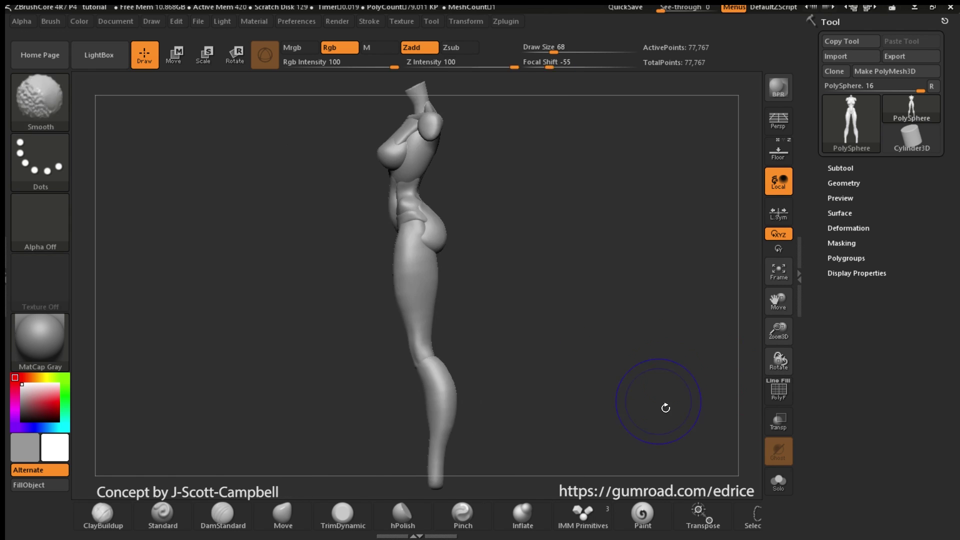
pyautogui.moveTo(669, 407); pyautogui.dragTo(707, 400)
pyautogui.hotkey('shift', 'p')
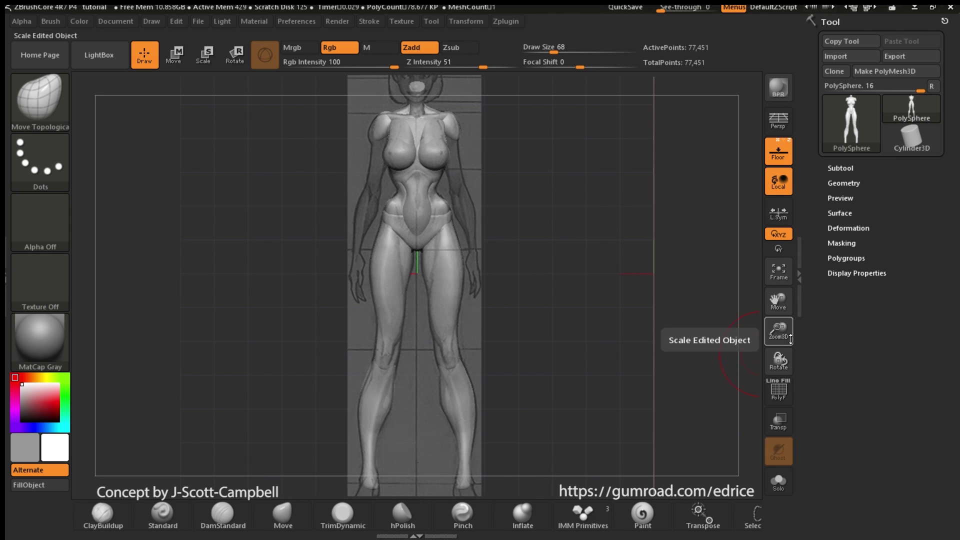
# Isolate the shoulders and insert a mirrored pair of IMM Primitives cylinders for the upper arms at draw size 68.
pyautogui.moveTo(791, 340); pyautogui.dragTo(790, 365)
pyautogui.moveTo(745, 356)
pyautogui.mouseDown()
pyautogui.moveTo(705, 357)
pyautogui.moveTo(731, 352)
pyautogui.mouseUp()
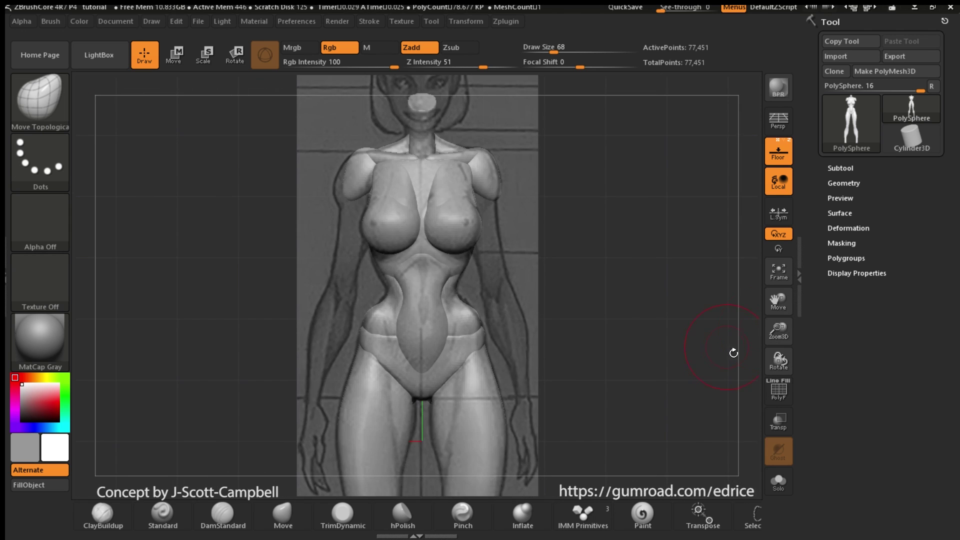
pyautogui.click(63, 117)
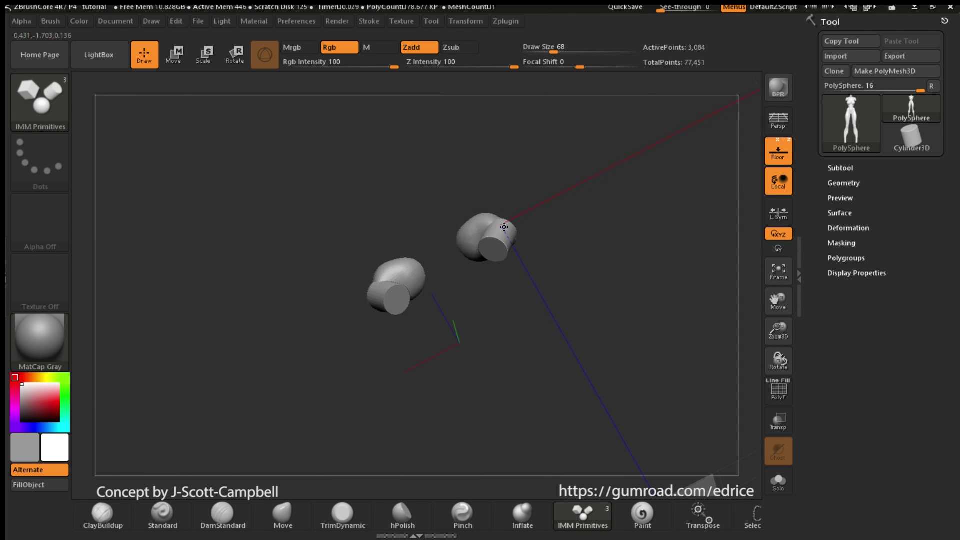
pyautogui.moveTo(520, 224); pyautogui.dragTo(537, 255)
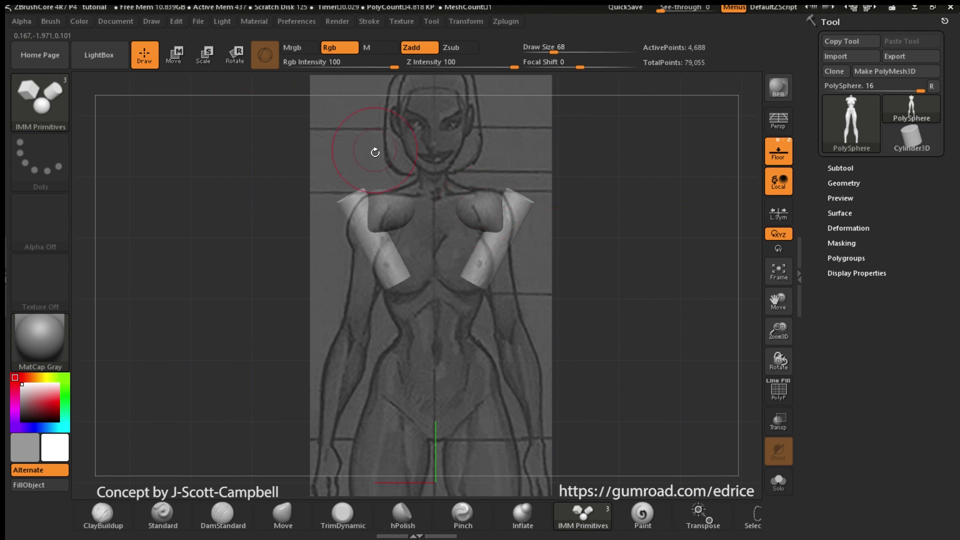
# Rotate and move the upper-arm cylinders outward below the shoulders to follow the reference arms, and unhide the body.
pyautogui.press('r')
pyautogui.moveTo(468, 285)
pyautogui.mouseDown()
pyautogui.moveTo(515, 250)
pyautogui.moveTo(482, 269)
pyautogui.moveTo(496, 213)
pyautogui.mouseUp()
pyautogui.keyDown('ctrl'); pyautogui.moveTo(631, 279); pyautogui.dragTo(646, 299); pyautogui.keyUp('ctrl')
pyautogui.keyDown('ctrl'); pyautogui.keyDown('shift'); pyautogui.click(647, 299); pyautogui.keyUp('shift'); pyautogui.keyUp('ctrl')
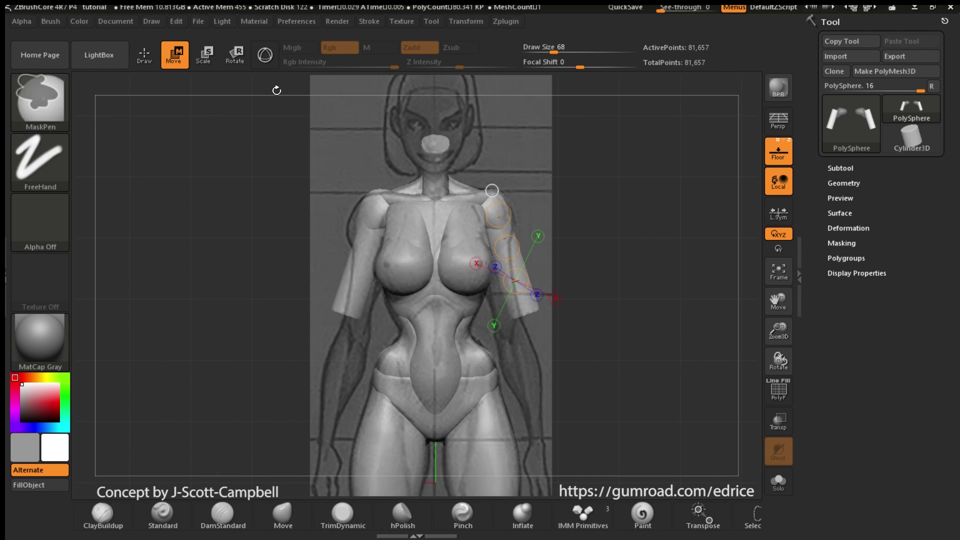
# Isolate the upper-arm cylinders and bend and rotate them along the front reference with Move at draw size 94 and Transpose.
pyautogui.click(144, 55)
pyautogui.click(63, 111)
pyautogui.click(476, 148)
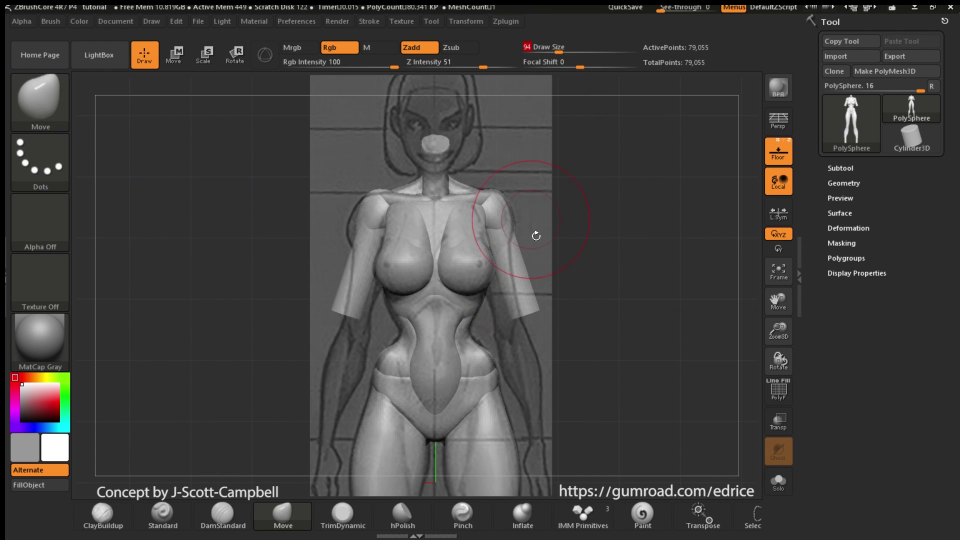
pyautogui.keyDown('ctrl'); pyautogui.keyDown('shift'); pyautogui.click(523, 285); pyautogui.keyUp('shift'); pyautogui.keyUp('ctrl')
pyautogui.click(62, 111)
pyautogui.click(463, 210)
pyautogui.moveTo(492, 229); pyautogui.dragTo(520, 334)
pyautogui.moveTo(521, 334); pyautogui.dragTo(511, 341)
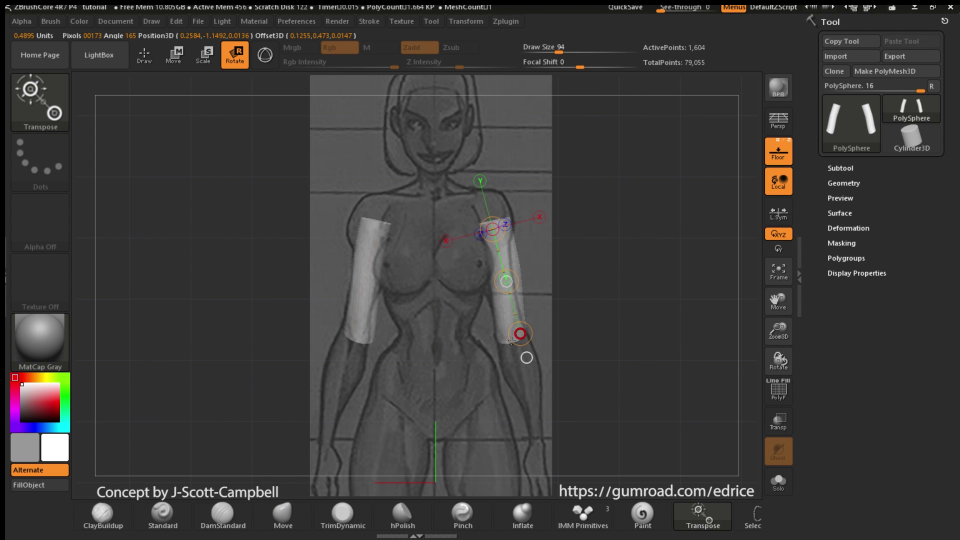
# Shape the upper arms against the side and front references with Move Topological at draw size 120, and remesh with DynaMesh.
pyautogui.press('b')
pyautogui.press('m')
pyautogui.press('t')
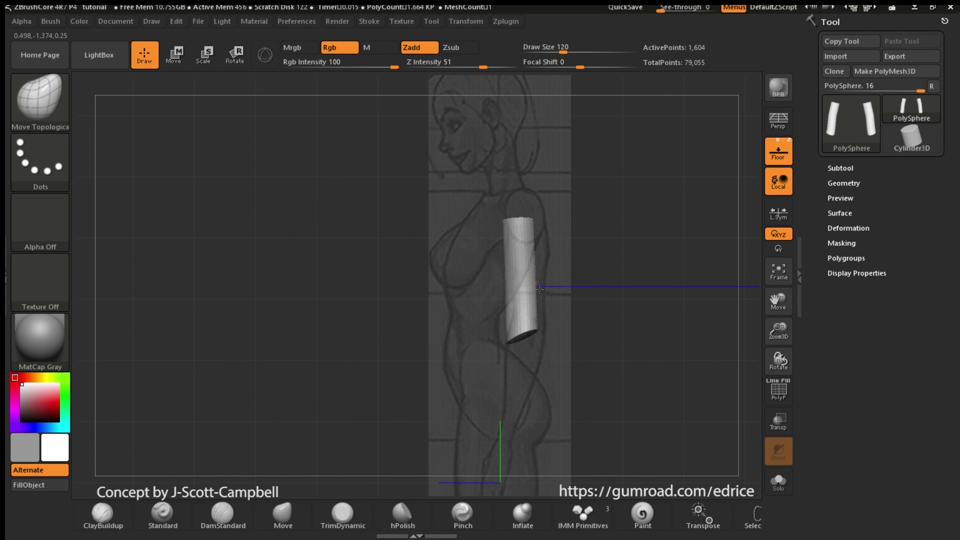
pyautogui.press('w')
pyautogui.press('q')
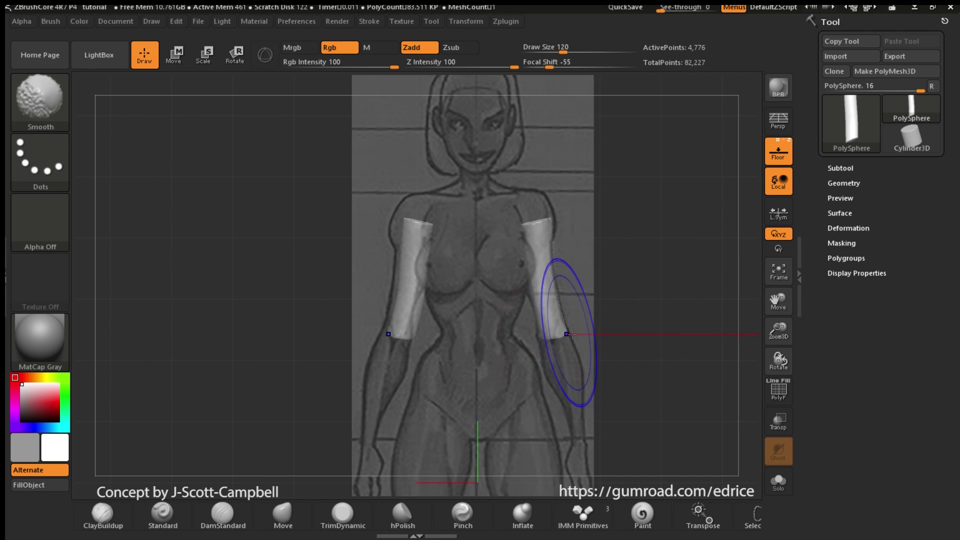
# Refine the upper arms down to the elbows with Move Topological at draw sizes 90 and 51, and remesh the full body.
pyautogui.moveTo(564, 278)
pyautogui.mouseDown()
pyautogui.moveTo(611, 253)
pyautogui.moveTo(614, 355)
pyautogui.mouseUp()
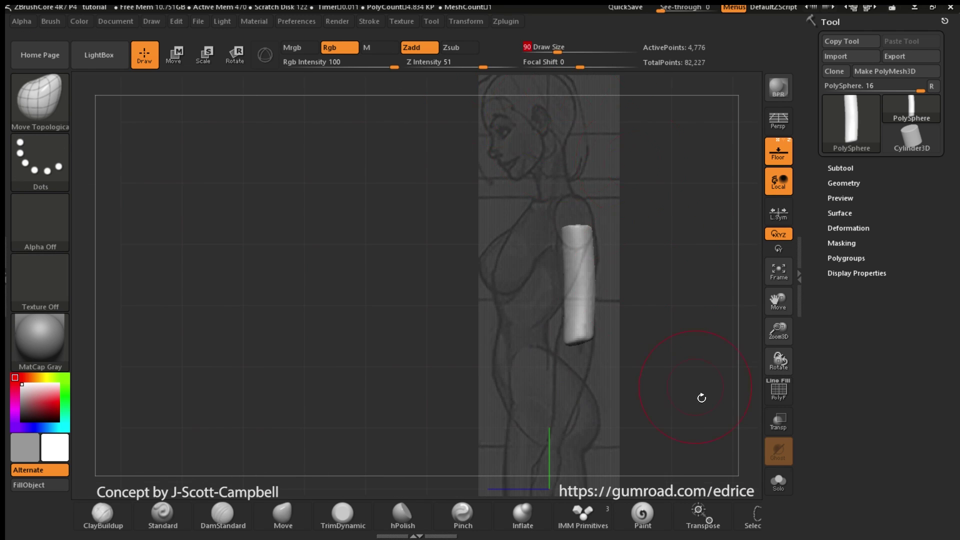
pyautogui.moveTo(702, 398); pyautogui.dragTo(583, 358)
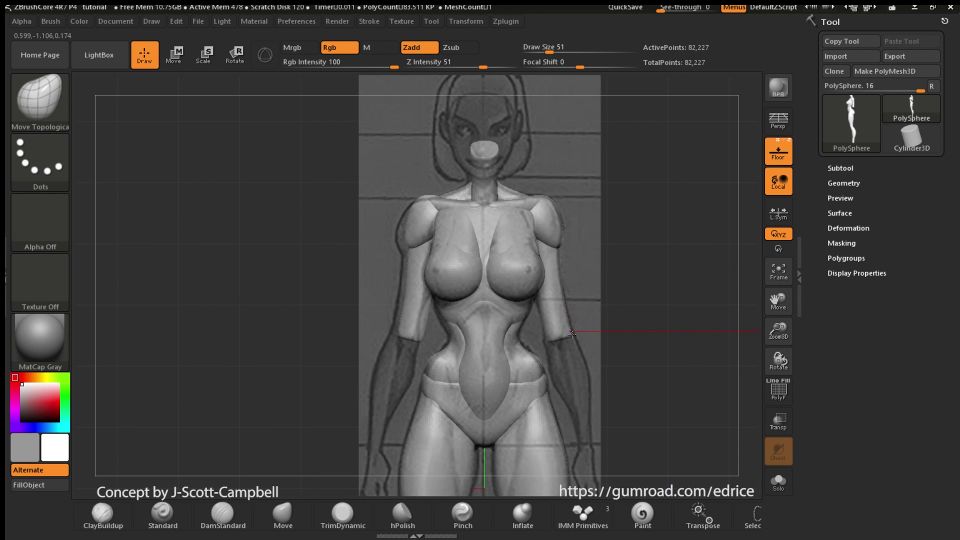
pyautogui.moveTo(573, 335)
pyautogui.mouseDown()
pyautogui.moveTo(568, 210)
pyautogui.moveTo(600, 260)
pyautogui.moveTo(710, 331)
pyautogui.moveTo(722, 300)
pyautogui.mouseUp()
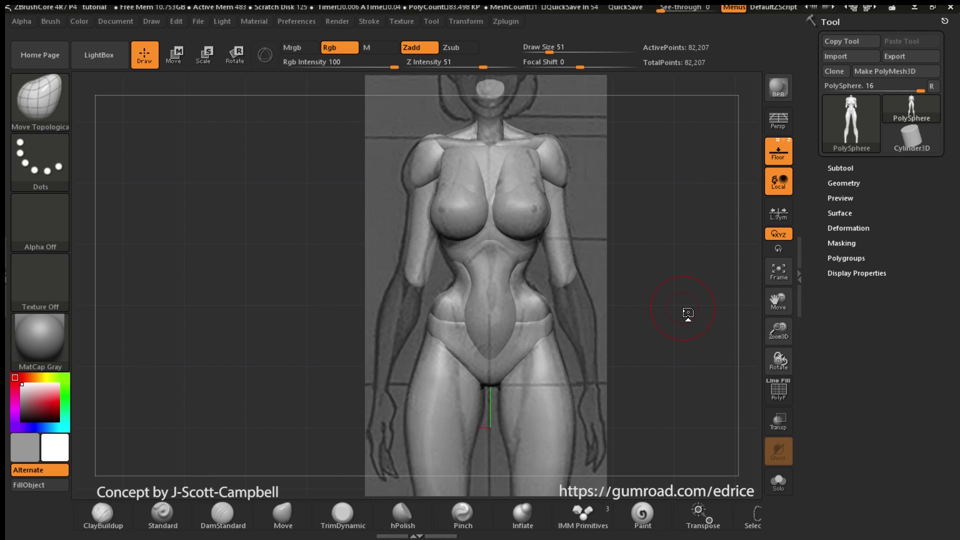
# Add cylinders below the elbows and move and rotate them along the forearms in the front reference.
pyautogui.moveTo(688, 312)
pyautogui.mouseDown()
pyautogui.moveTo(615, 268)
pyautogui.moveTo(688, 296)
pyautogui.moveTo(615, 283)
pyautogui.moveTo(700, 301)
pyautogui.mouseUp()
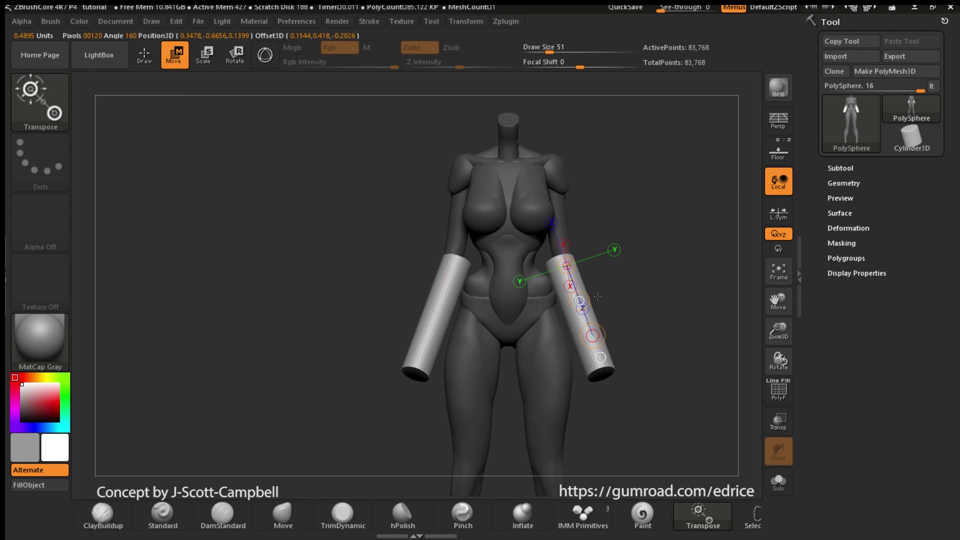
pyautogui.hotkey('shift', 'p')
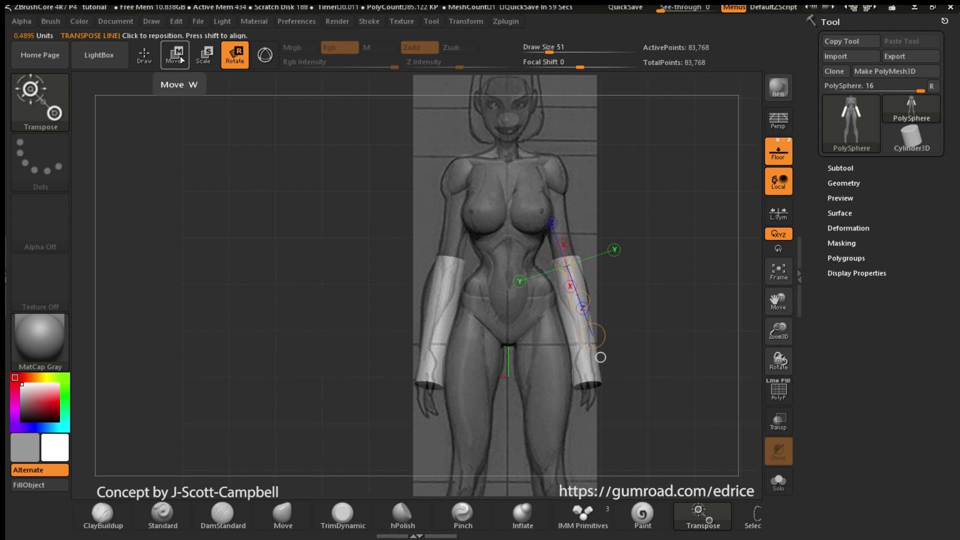
pyautogui.press('b')
pyautogui.press('m')
pyautogui.press('t')
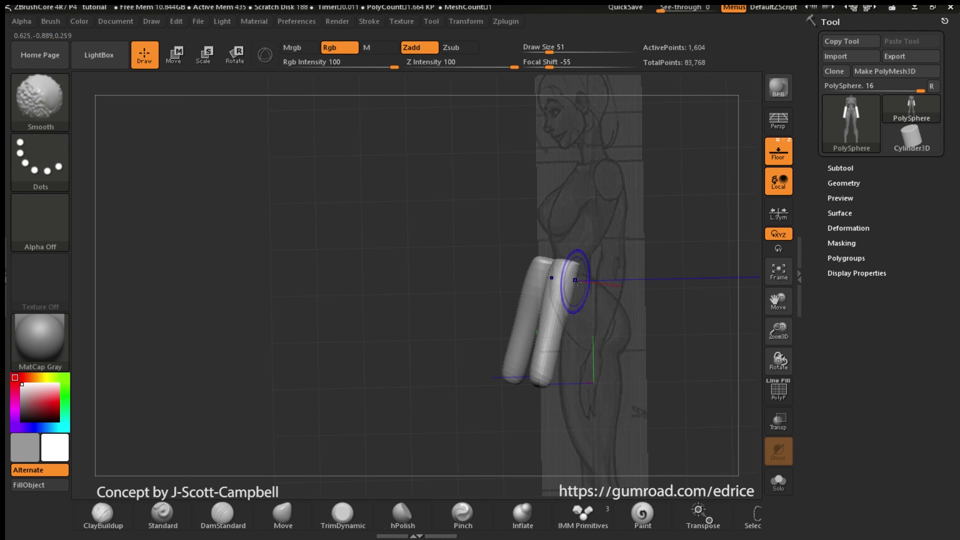
# Isolate the forearm cylinders, smooth them and taper them toward the wrists with Move Topological at draw size 39.
pyautogui.press('b')
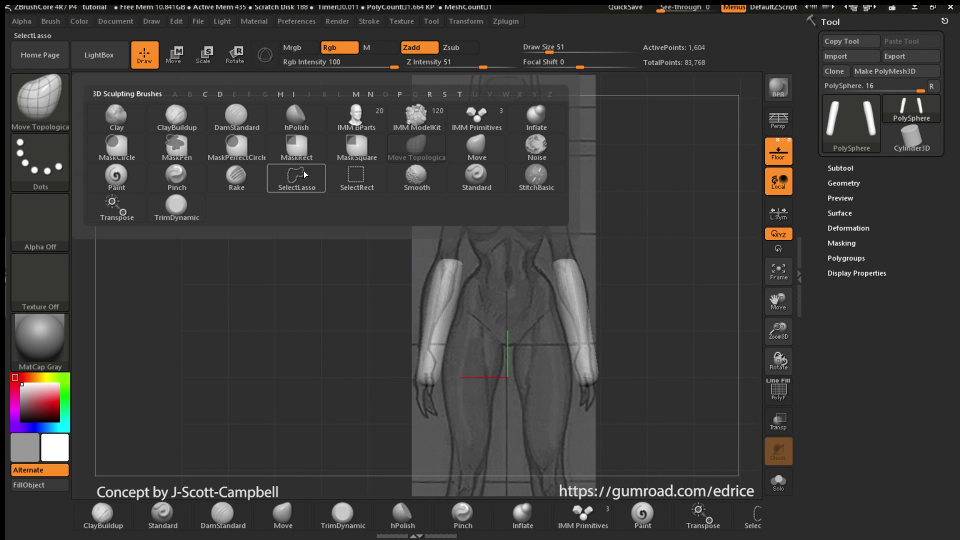
pyautogui.press('p')
pyautogui.press('i')
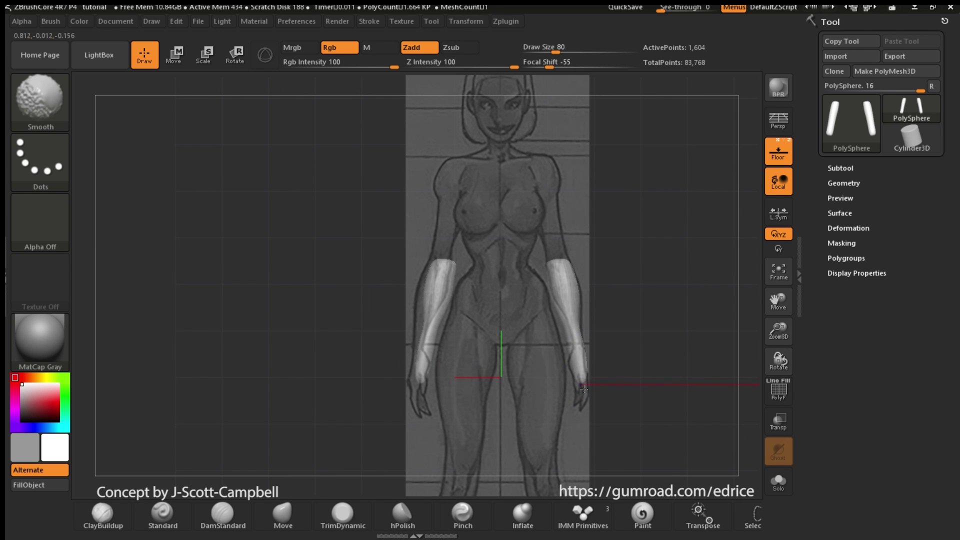
pyautogui.press('b')
pyautogui.press('m')
pyautogui.press('t')
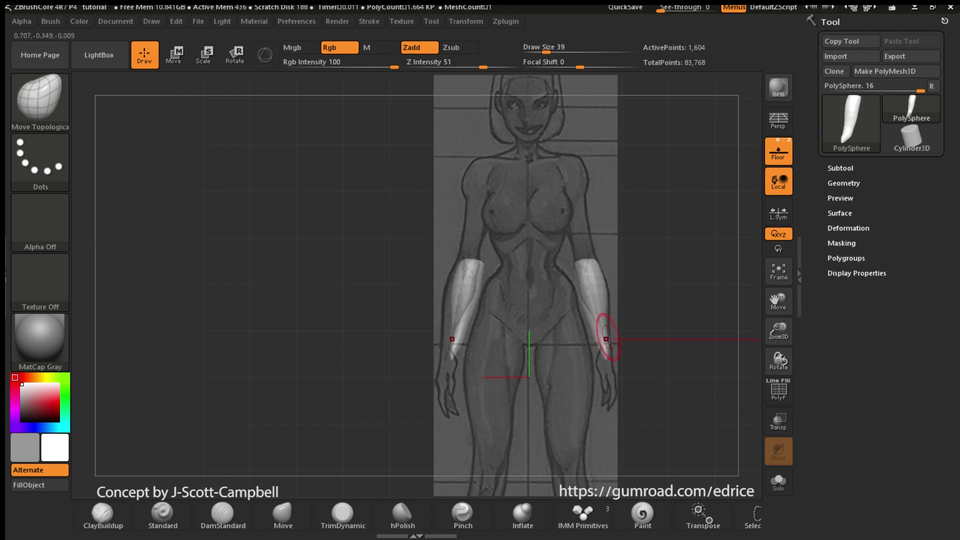
pyautogui.moveTo(597, 265); pyautogui.dragTo(595, 263)
pyautogui.moveTo(721, 258)
pyautogui.keyDown('shift'); pyautogui.mouseDown()
pyautogui.moveTo(671, 255)
pyautogui.moveTo(598, 175)
pyautogui.mouseUp(); pyautogui.keyUp('shift')
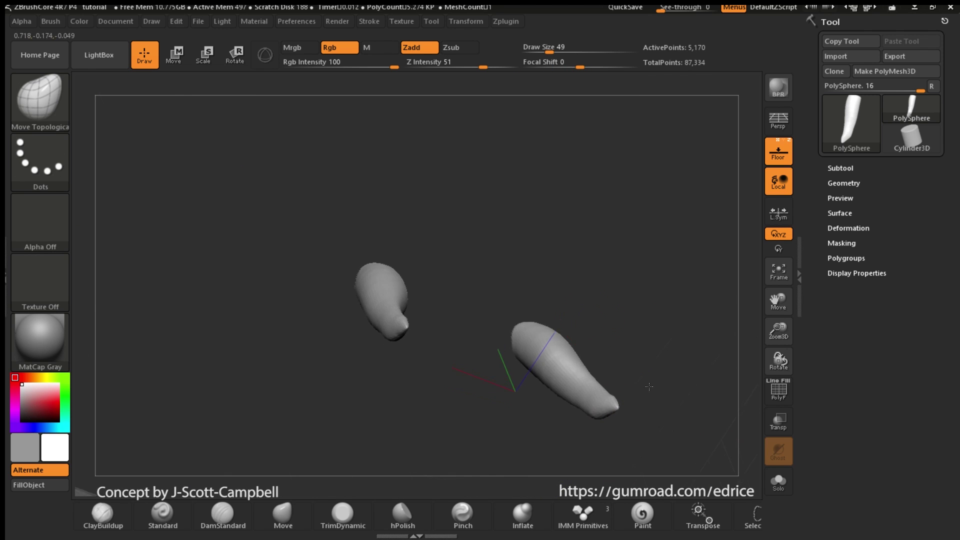
# Polish the forearm surfaces with hPolish at draw size 49, and unhide the full body.
pyautogui.moveTo(606, 320); pyautogui.dragTo(575, 325)
pyautogui.keyDown('alt'); pyautogui.moveTo(668, 250); pyautogui.dragTo(646, 220); pyautogui.keyUp('alt')
pyautogui.click(38, 120)
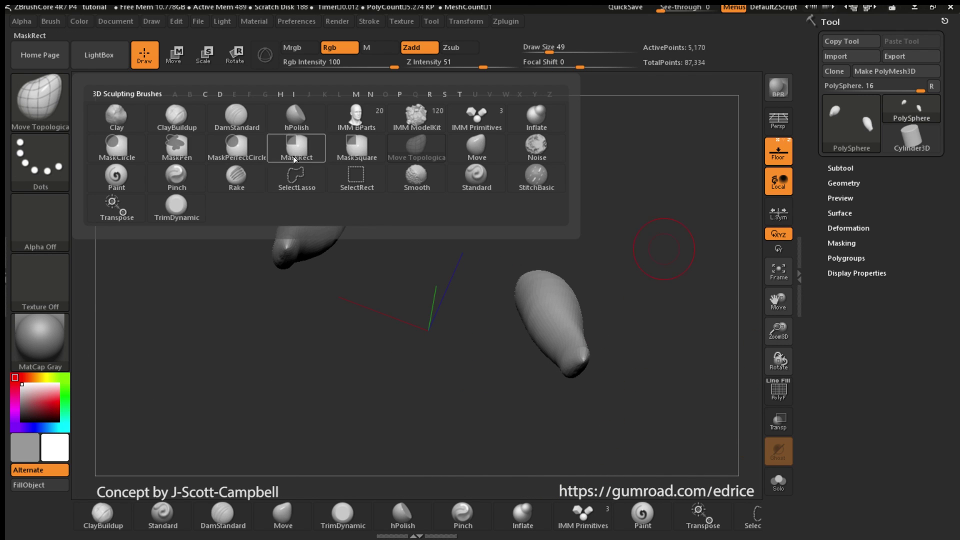
pyautogui.click(295, 118)
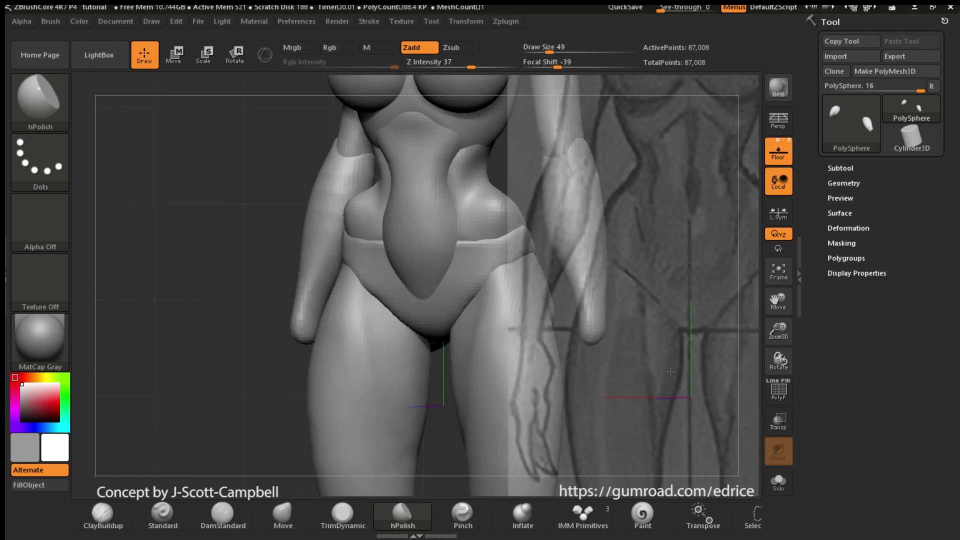
# Fit the forearms to the elbows with Move Topological at draw size 94, and remesh the full body.
pyautogui.click(67, 119)
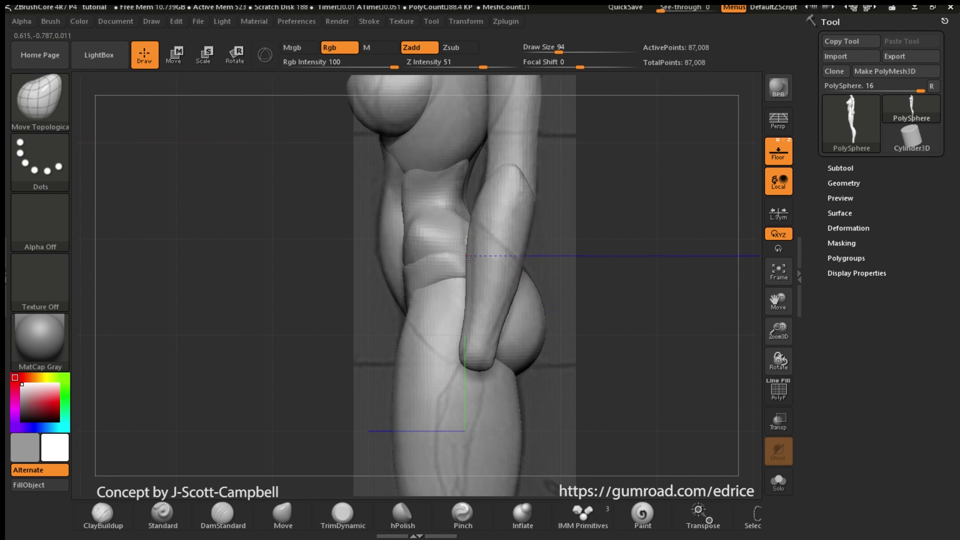
pyautogui.moveTo(625, 250); pyautogui.dragTo(505, 250)
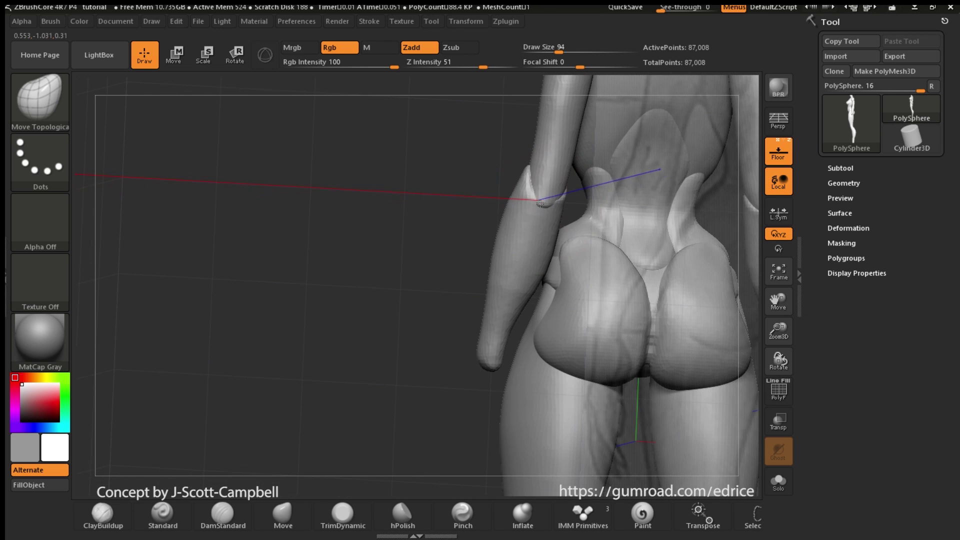
pyautogui.moveTo(450, 260); pyautogui.dragTo(619, 283)
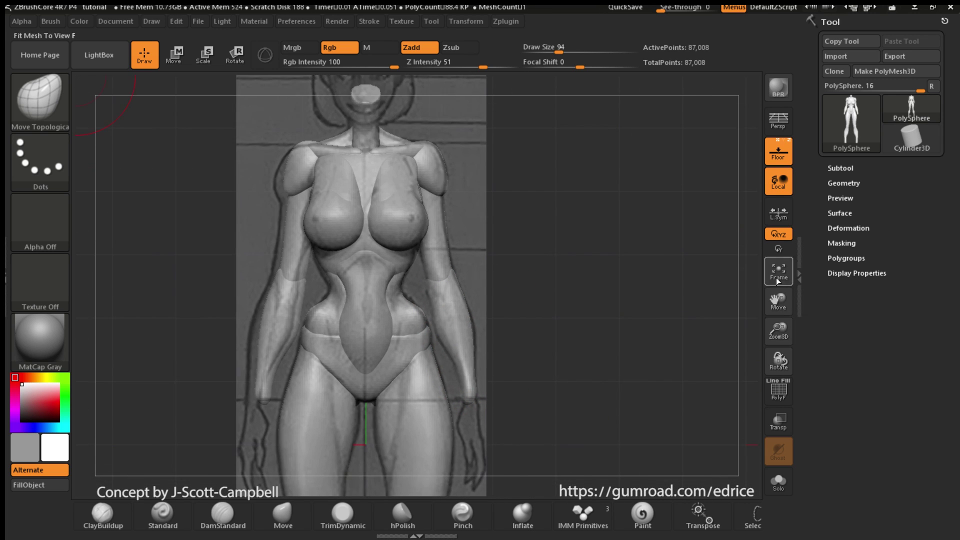
pyautogui.hotkey('shift', 'p')
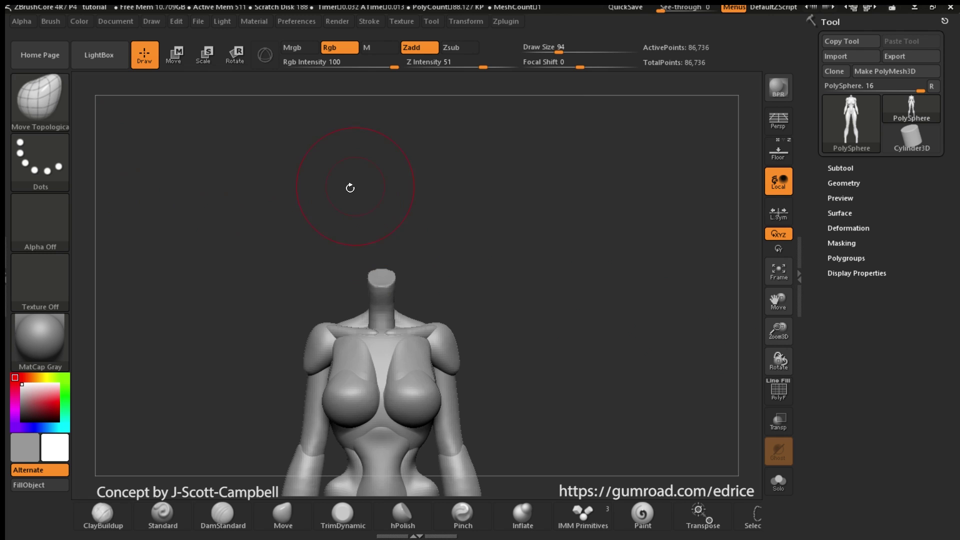
# Insert a sphere above the neck with IMM Primitives for the cranium, and show the reference images.
pyautogui.press('b')
pyautogui.click(506, 197)
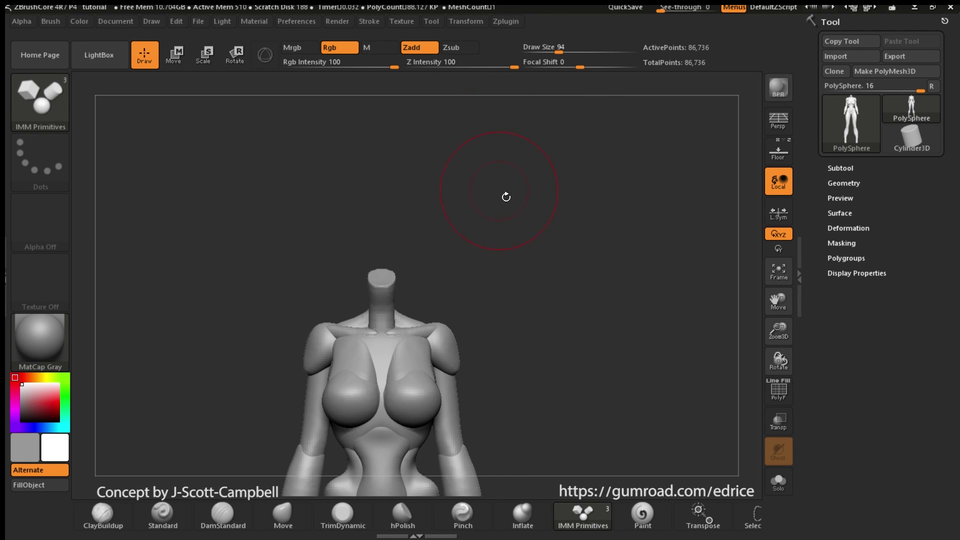
pyautogui.press('m')
pyautogui.click(398, 241)
pyautogui.moveTo(382, 276); pyautogui.dragTo(381, 322)
pyautogui.click(782, 158)
pyautogui.moveTo(635, 290); pyautogui.dragTo(693, 294)
# Move and scale the sphere to match the cranium in the front and side references.
pyautogui.click(176, 56)
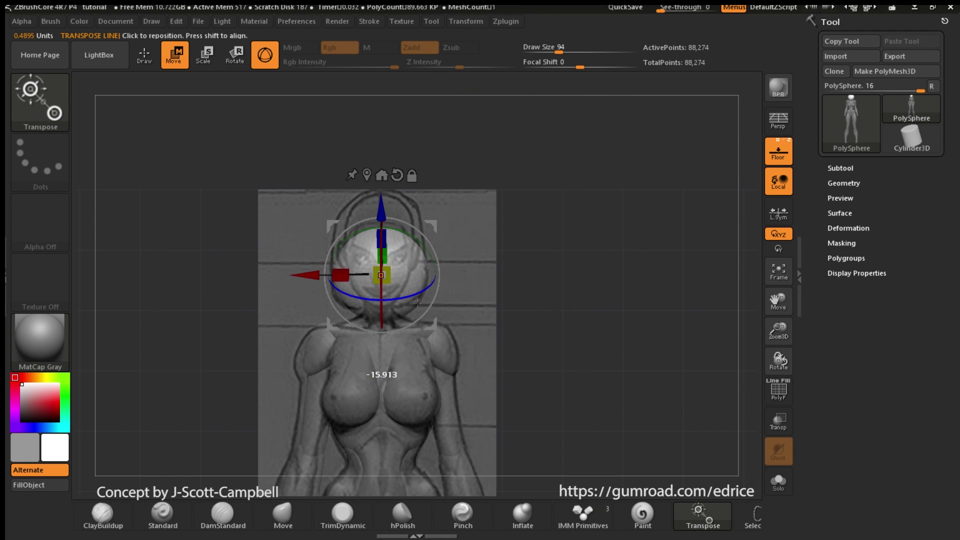
pyautogui.moveTo(386, 202); pyautogui.dragTo(385, 170)
pyautogui.keyDown('shift'); pyautogui.moveTo(515, 228); pyautogui.dragTo(562, 229); pyautogui.keyUp('shift')
pyautogui.moveTo(306, 240); pyautogui.dragTo(322, 239)
pyautogui.moveTo(583, 274)
pyautogui.mouseDown()
pyautogui.moveTo(530, 275)
pyautogui.moveTo(622, 278)
pyautogui.moveTo(646, 305)
pyautogui.mouseUp()
# Remesh the figure, isolate the cranium, shape it with Move at draw size 94, and unhide the body.
pyautogui.click(144, 55)
pyautogui.click(40, 103)
pyautogui.click(236, 147)
pyautogui.keyDown('ctrl'); pyautogui.moveTo(622, 278); pyautogui.dragTo(645, 305); pyautogui.keyUp('ctrl')
pyautogui.keyDown('ctrl'); pyautogui.keyDown('shift'); pyautogui.click(431, 236); pyautogui.keyUp('shift'); pyautogui.keyUp('ctrl')
pyautogui.moveTo(590, 273)
pyautogui.keyDown('shift'); pyautogui.mouseDown()
pyautogui.moveTo(538, 273)
pyautogui.moveTo(563, 220)
pyautogui.moveTo(622, 242)
pyautogui.mouseUp(); pyautogui.keyUp('shift')
pyautogui.keyDown('shift'); pyautogui.moveTo(524, 210); pyautogui.dragTo(542, 242); pyautogui.keyUp('shift')
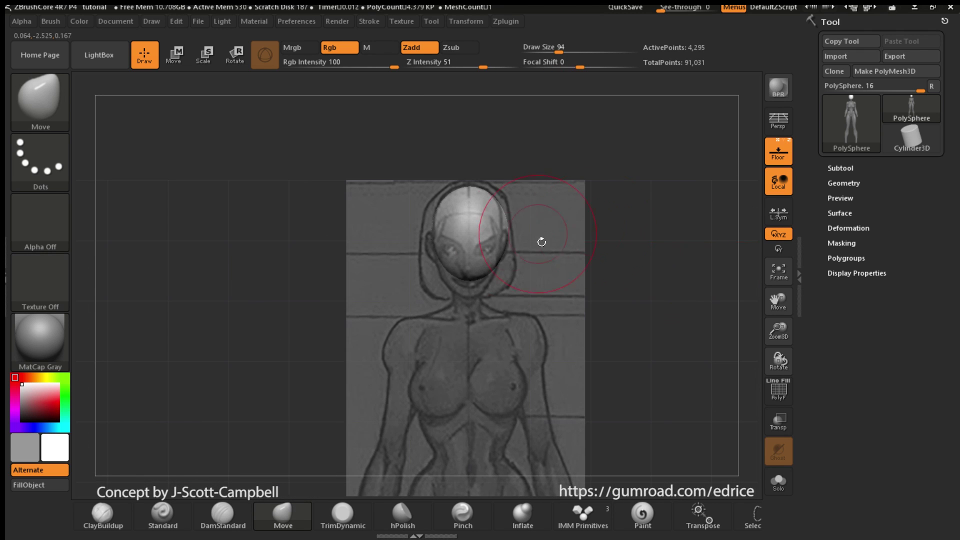
pyautogui.moveTo(663, 323)
pyautogui.keyDown('shift'); pyautogui.mouseDown()
pyautogui.moveTo(674, 377)
pyautogui.moveTo(693, 360)
pyautogui.mouseUp(); pyautogui.keyUp('shift')
pyautogui.keyDown('ctrl'); pyautogui.keyDown('shift'); pyautogui.click(700, 350); pyautogui.keyUp('shift'); pyautogui.keyUp('ctrl')
pyautogui.moveTo(705, 348)
pyautogui.keyDown('shift'); pyautogui.mouseDown()
pyautogui.moveTo(759, 343)
pyautogui.moveTo(705, 320)
pyautogui.mouseUp(); pyautogui.keyUp('shift')
# Insert a sphere on the lower face with IMM Primitives, and position and scale it along the reference jaw.
pyautogui.click(56, 106)
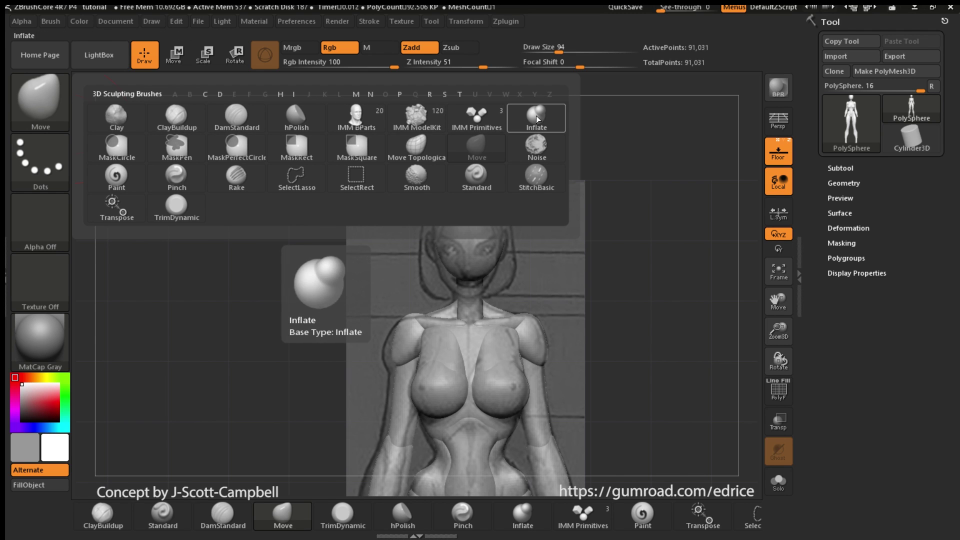
pyautogui.click(476, 116)
pyautogui.moveTo(479, 244); pyautogui.dragTo(482, 238)
pyautogui.keyDown('shift'); pyautogui.moveTo(612, 303); pyautogui.dragTo(665, 311); pyautogui.keyUp('shift')
pyautogui.click(176, 56)
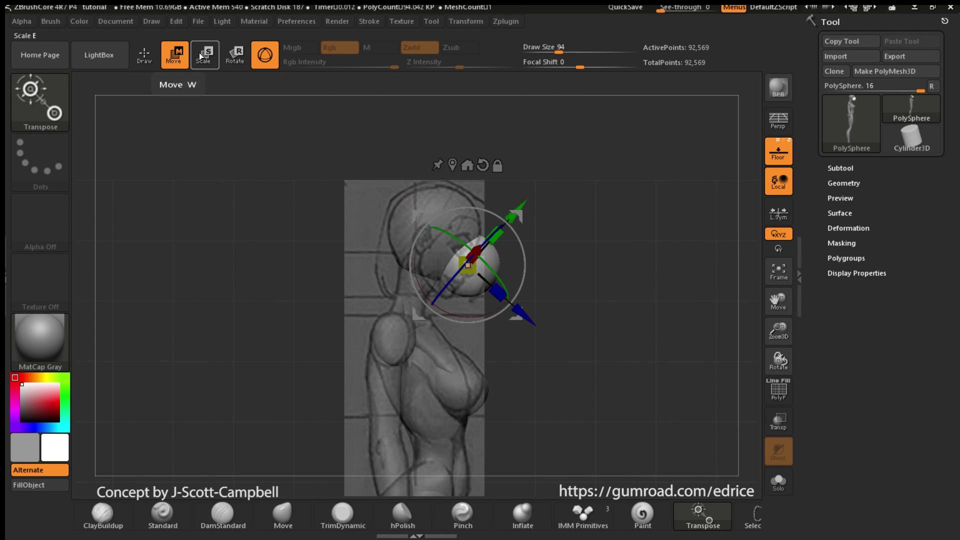
pyautogui.moveTo(488, 242); pyautogui.dragTo(515, 221)
pyautogui.moveTo(612, 302)
pyautogui.keyDown('shift'); pyautogui.mouseDown()
pyautogui.moveTo(556, 302)
pyautogui.moveTo(665, 308)
pyautogui.mouseUp(); pyautogui.keyUp('shift')
# Shape the jaw sphere against the side reference with Move Topological at draw size 94.
pyautogui.click(145, 55)
pyautogui.click(40, 100)
pyautogui.click(476, 146)
pyautogui.moveTo(779, 330); pyautogui.dragTo(779, 381)
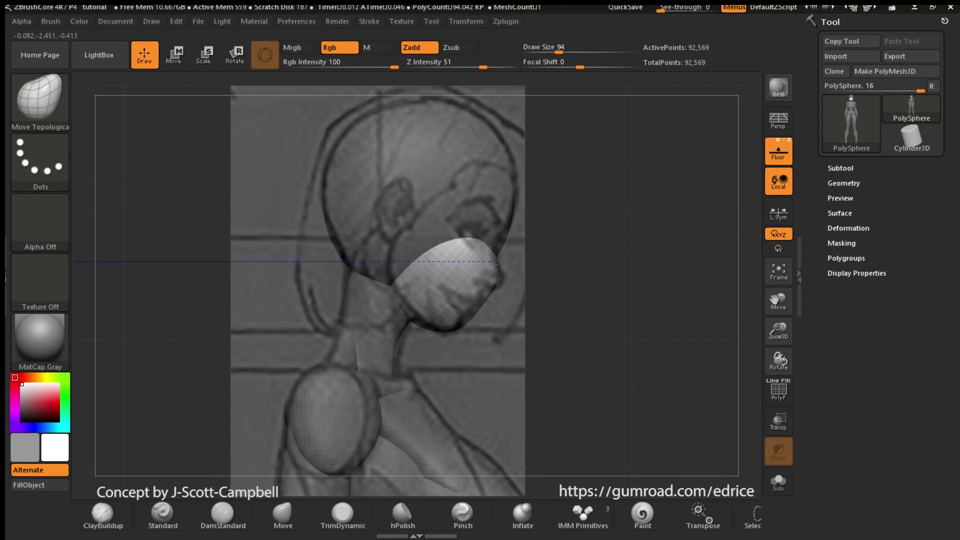
pyautogui.keyDown('alt'); pyautogui.moveTo(585, 183); pyautogui.dragTo(601, 184); pyautogui.keyUp('alt')
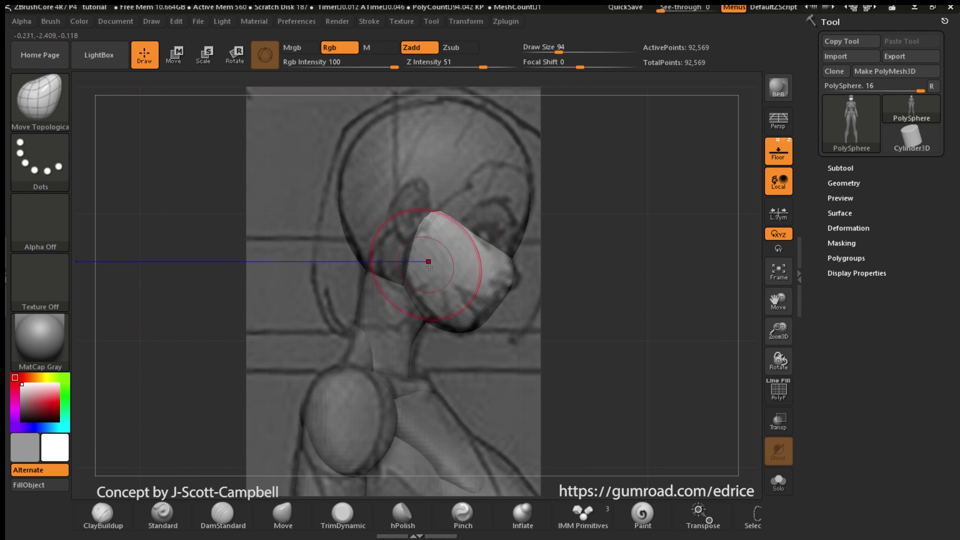
pyautogui.keyDown('shift'); pyautogui.moveTo(553, 293); pyautogui.dragTo(559, 299); pyautogui.keyUp('shift')
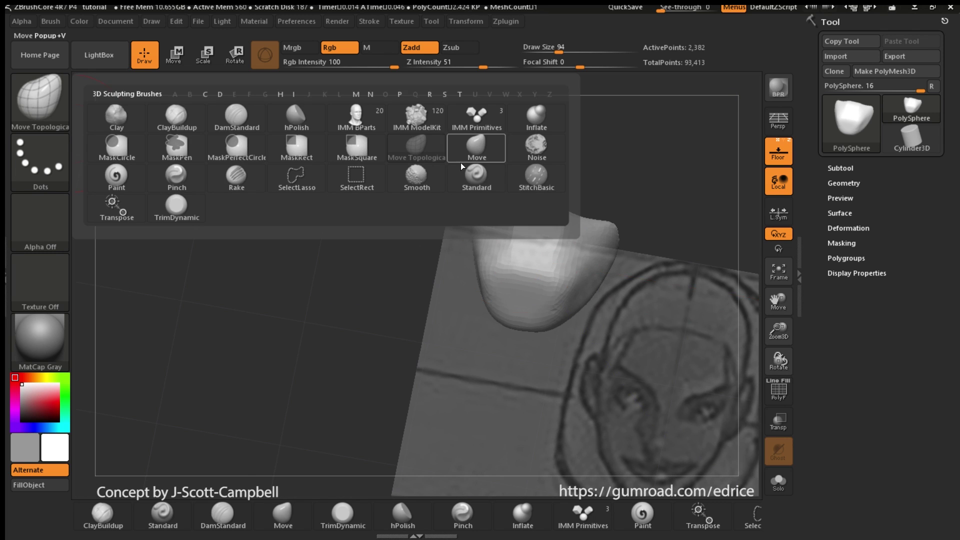
# Polish flat planes into the front and sides of the jaw with hPolish at draw size 65.
pyautogui.click(461, 163)
pyautogui.click(783, 156)
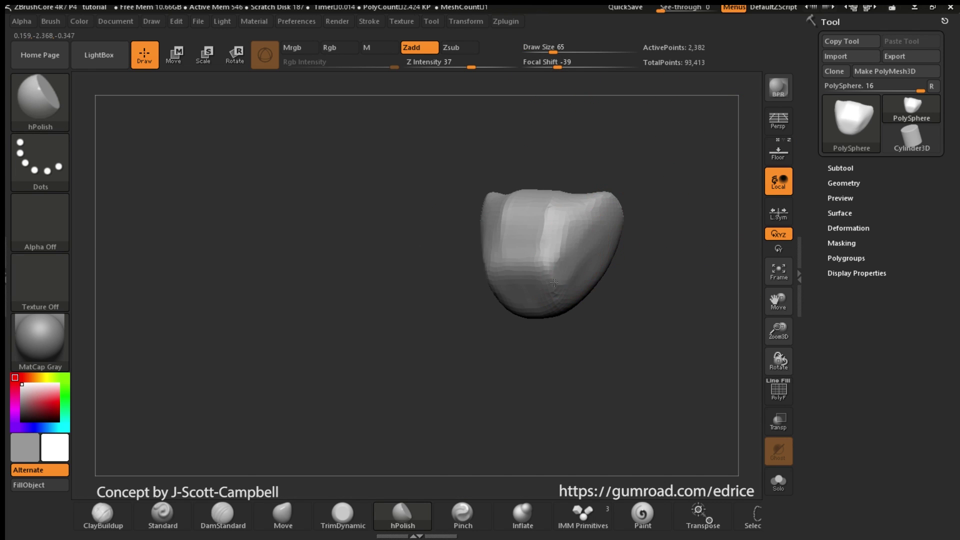
pyautogui.moveTo(554, 283)
pyautogui.mouseDown()
pyautogui.moveTo(568, 247)
pyautogui.moveTo(603, 243)
pyautogui.moveTo(630, 216)
pyautogui.moveTo(507, 302)
pyautogui.mouseUp()
pyautogui.moveTo(533, 332)
pyautogui.mouseDown()
pyautogui.moveTo(546, 325)
pyautogui.moveTo(592, 227)
pyautogui.mouseUp()
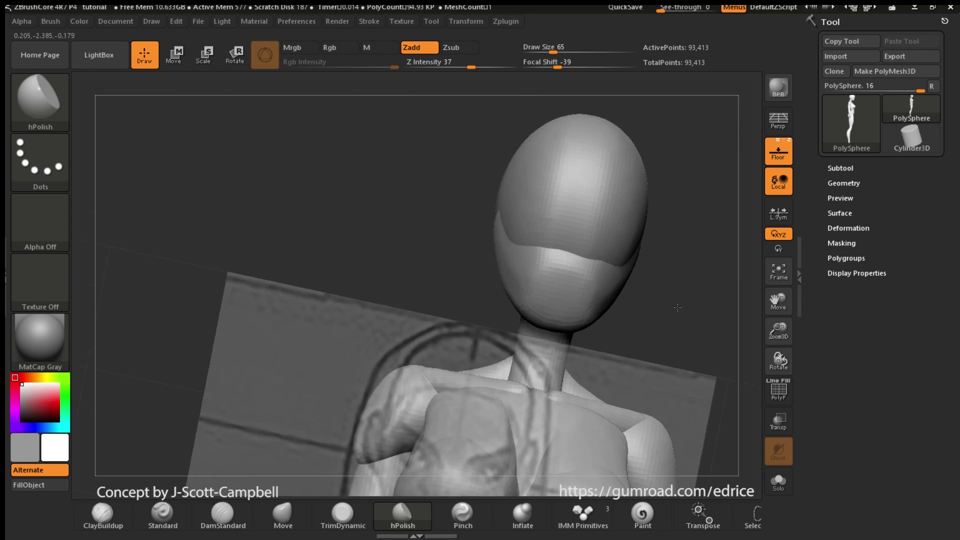
pyautogui.moveTo(677, 308); pyautogui.dragTo(574, 305)
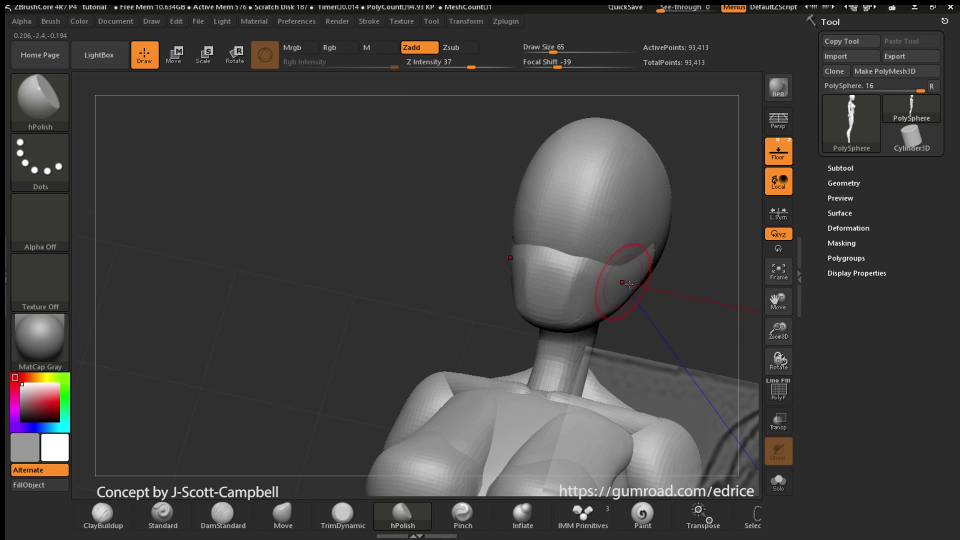
pyautogui.moveTo(628, 284)
pyautogui.mouseDown()
pyautogui.moveTo(577, 297)
pyautogui.moveTo(664, 293)
pyautogui.moveTo(523, 349)
pyautogui.moveTo(654, 295)
pyautogui.moveTo(740, 297)
pyautogui.moveTo(691, 295)
pyautogui.mouseUp()
# Fit the head and jaw to the side and front references with Move Topological at draw sizes 101 and 51.
pyautogui.press('b')
pyautogui.click(426, 153)
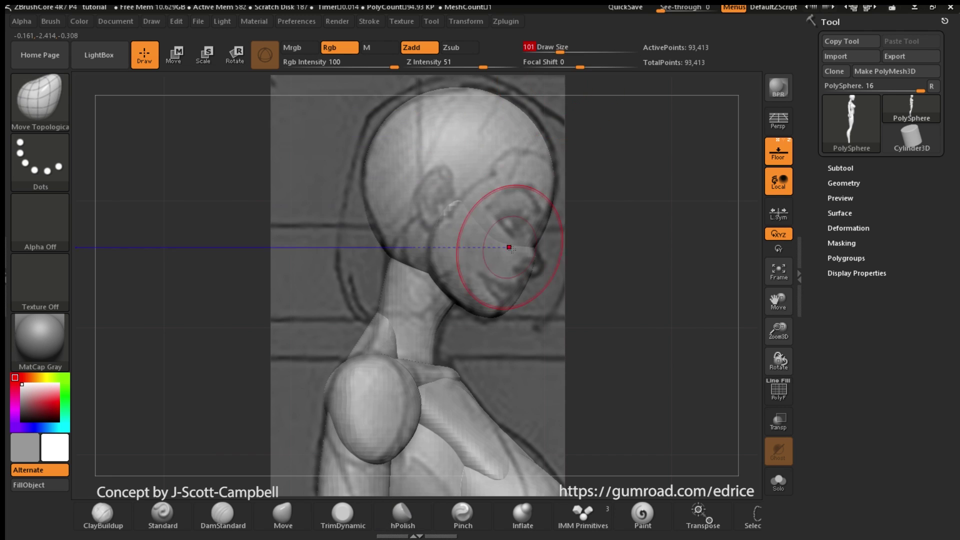
pyautogui.keyDown('shift'); pyautogui.moveTo(500, 204); pyautogui.dragTo(543, 252); pyautogui.keyUp('shift')
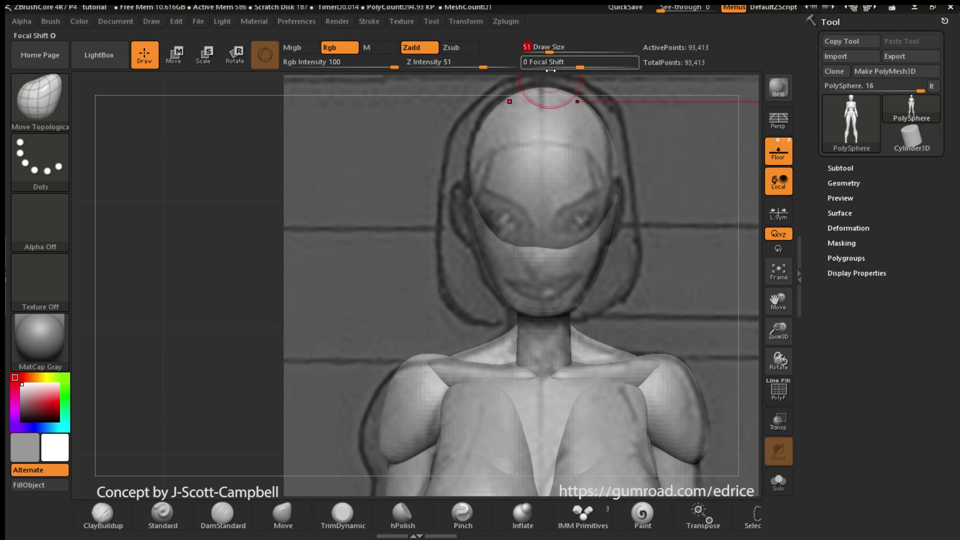
pyautogui.moveTo(646, 208); pyautogui.dragTo(715, 220)
pyautogui.keyDown('alt'); pyautogui.click(537, 237); pyautogui.keyUp('alt')
pyautogui.moveTo(590, 244); pyautogui.dragTo(565, 245)
# Mirror and weld the figure, and adjust the jaw with Move Topological at draw size 51.
pyautogui.click(844, 183)
pyautogui.click(854, 303)
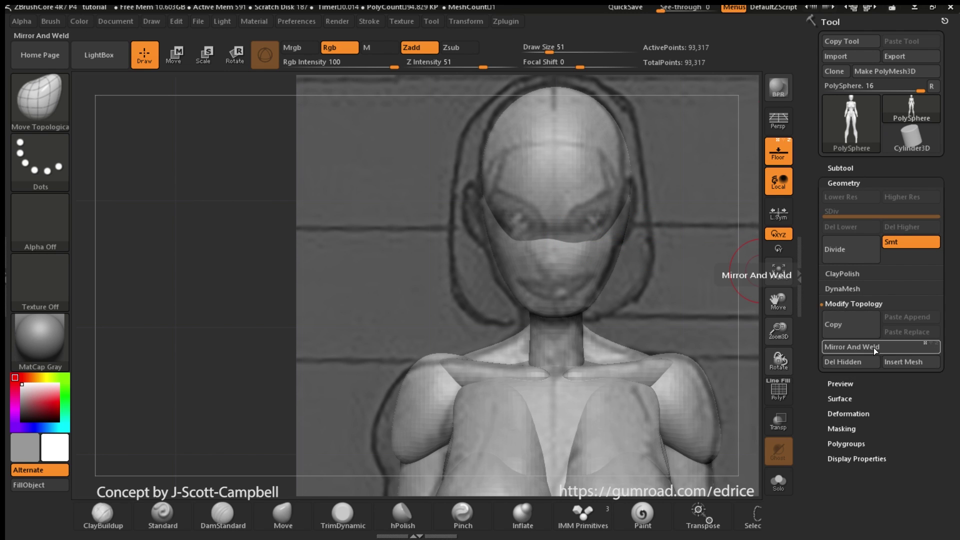
pyautogui.click(854, 347)
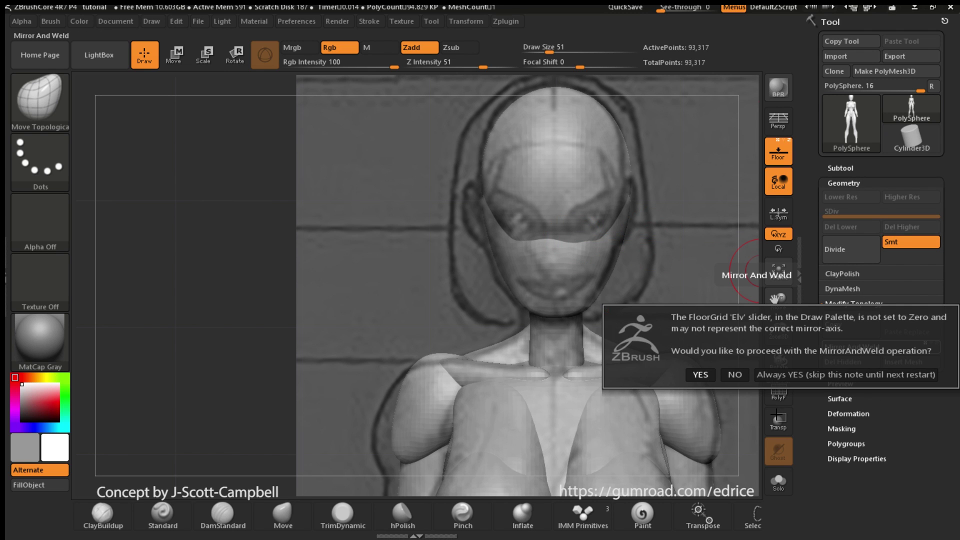
pyautogui.click(713, 379)
pyautogui.keyDown('shift'); pyautogui.moveTo(563, 237); pyautogui.dragTo(657, 248); pyautogui.keyUp('shift')
pyautogui.moveTo(556, 275)
pyautogui.mouseDown()
pyautogui.moveTo(710, 273)
pyautogui.moveTo(580, 258)
pyautogui.mouseUp()
pyautogui.moveTo(370, 240)
pyautogui.mouseDown()
pyautogui.moveTo(591, 245)
pyautogui.moveTo(690, 280)
pyautogui.mouseUp()
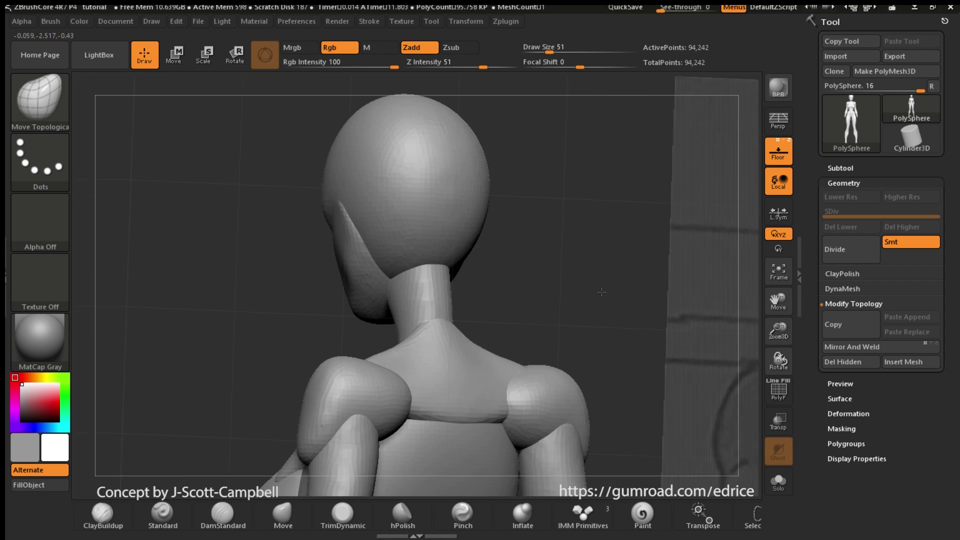
# Hide the reference images, check the head from several sides, and mirror and weld the figure again.
pyautogui.press('f')
pyautogui.keyDown('shift'); pyautogui.moveTo(650, 320); pyautogui.dragTo(761, 333); pyautogui.keyUp('shift')
pyautogui.click(779, 152)
pyautogui.keyDown('alt'); pyautogui.moveTo(651, 280); pyautogui.dragTo(650, 350); pyautogui.keyUp('alt')
pyautogui.moveTo(575, 240); pyautogui.dragTo(610, 243)
pyautogui.moveTo(558, 213); pyautogui.dragTo(596, 215)
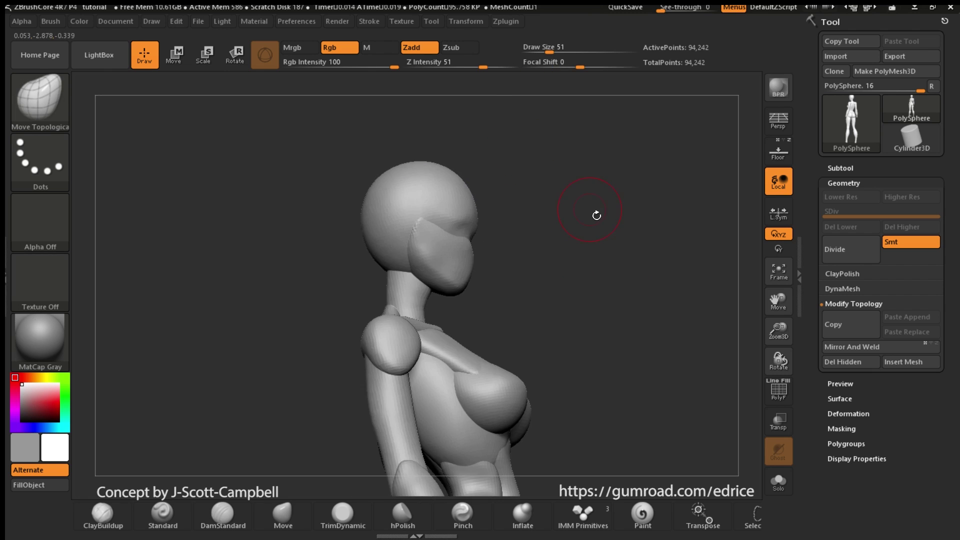
pyautogui.keyDown('shift'); pyautogui.moveTo(593, 313); pyautogui.dragTo(540, 313); pyautogui.keyUp('shift')
pyautogui.click(784, 278)
pyautogui.moveTo(740, 371); pyautogui.dragTo(704, 340)
pyautogui.click(852, 347)
# Adjust the head and neck area with Move Topological at draw size 71.
pyautogui.moveTo(779, 332); pyautogui.dragTo(780, 380)
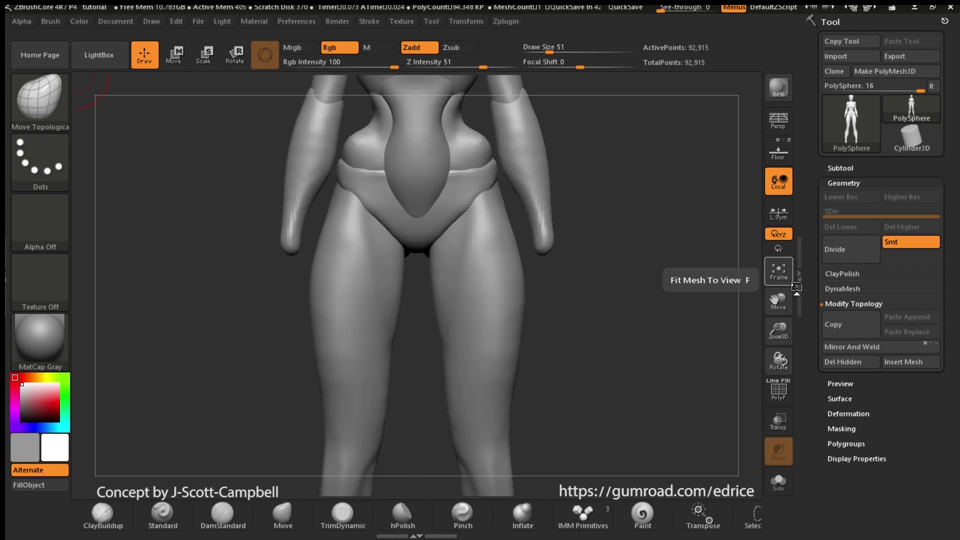
pyautogui.moveTo(782, 335); pyautogui.dragTo(781, 309)
pyautogui.moveTo(780, 303); pyautogui.dragTo(781, 526)
pyautogui.moveTo(690, 370); pyautogui.dragTo(650, 375)
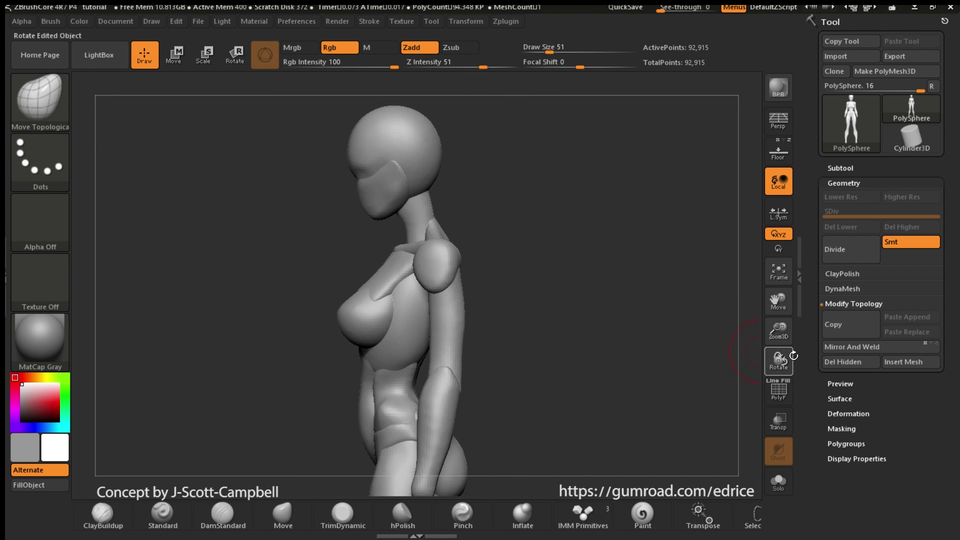
pyautogui.moveTo(780, 331); pyautogui.dragTo(783, 360)
pyautogui.press(']')
pyautogui.press(']')
pyautogui.moveTo(521, 215)
pyautogui.mouseDown()
pyautogui.moveTo(493, 220)
pyautogui.moveTo(505, 200)
pyautogui.moveTo(525, 216)
pyautogui.moveTo(470, 241)
pyautogui.moveTo(533, 245)
pyautogui.mouseUp()
pyautogui.moveTo(414, 231); pyautogui.dragTo(422, 229)
pyautogui.moveTo(525, 248); pyautogui.dragTo(650, 300)
# Show the reference images and append a Sphere3D to the figure as a separate subtool.
pyautogui.click(779, 273)
pyautogui.click(779, 151)
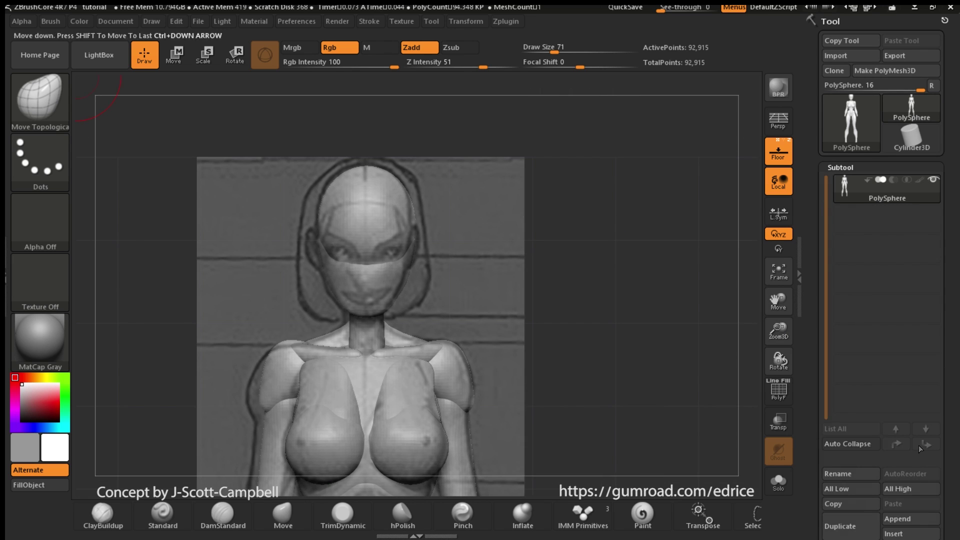
pyautogui.click(911, 515)
pyautogui.click(596, 444)
pyautogui.press('f')
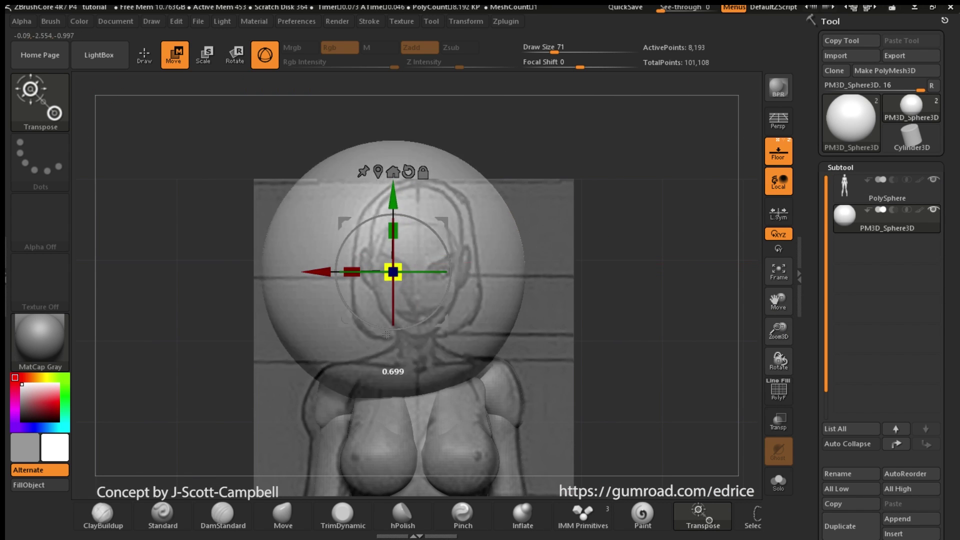
# Scale the sphere down to eyeball size and place it at one eye using the front and side references.
pyautogui.moveTo(387, 335); pyautogui.dragTo(389, 300)
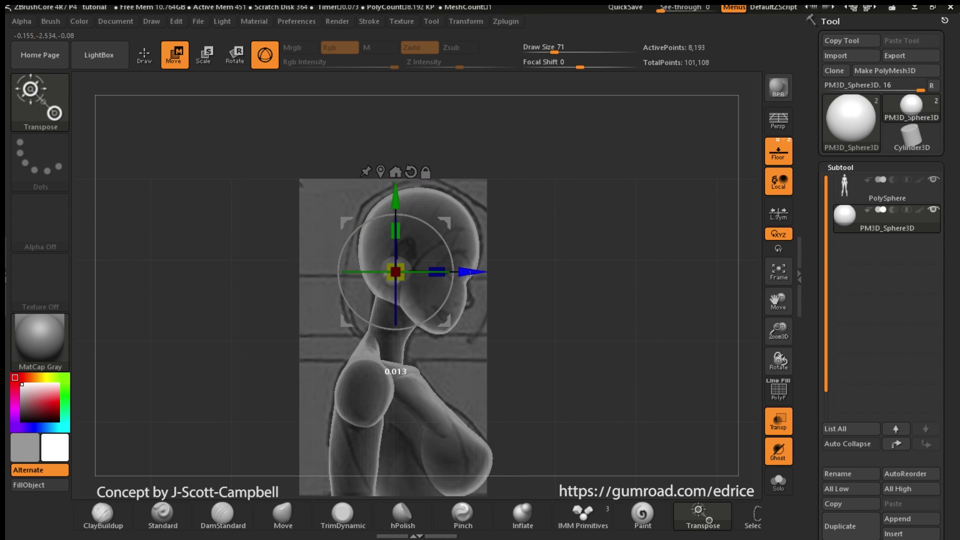
pyautogui.moveTo(779, 331); pyautogui.dragTo(779, 413)
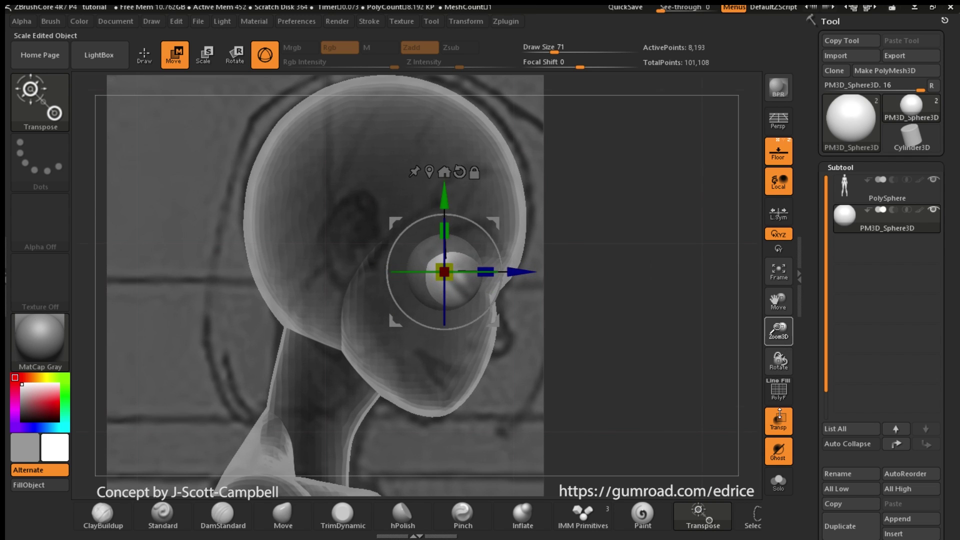
pyautogui.keyDown('shift'); pyautogui.moveTo(603, 288); pyautogui.dragTo(554, 294); pyautogui.keyUp('shift')
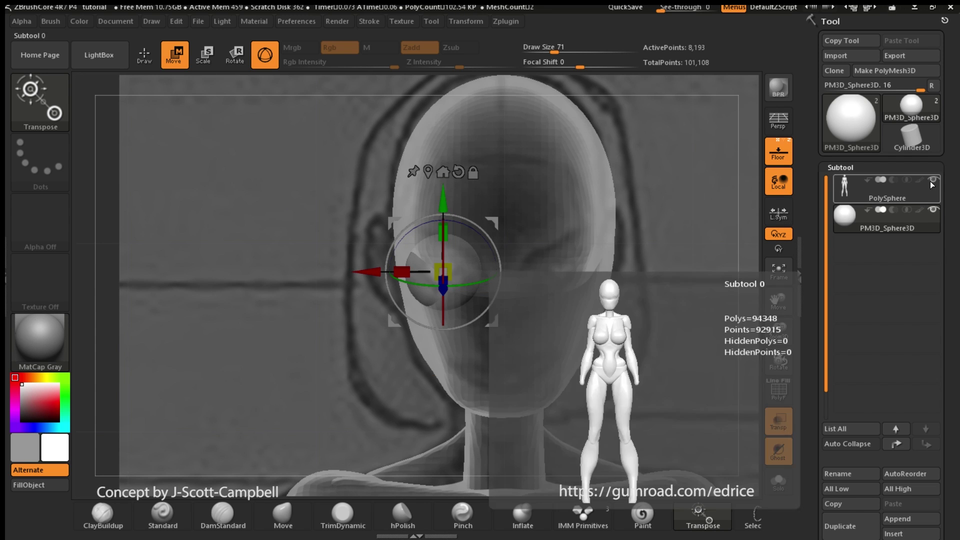
pyautogui.click(933, 179)
pyautogui.keyDown('shift'); pyautogui.moveTo(473, 203); pyautogui.dragTo(520, 208); pyautogui.keyUp('shift')
pyautogui.moveTo(519, 288)
pyautogui.mouseDown()
pyautogui.moveTo(553, 301)
pyautogui.moveTo(530, 302)
pyautogui.mouseUp()
pyautogui.click(933, 179)
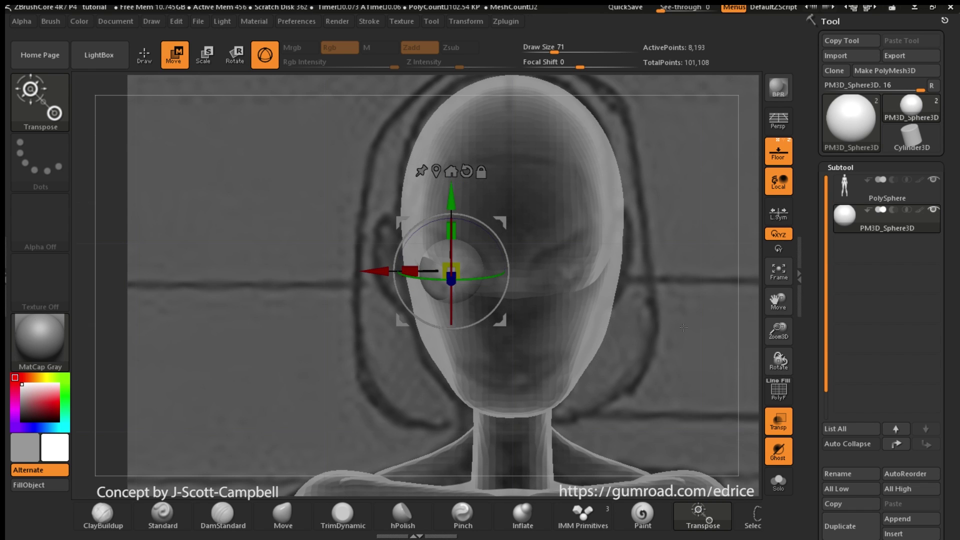
pyautogui.click(145, 55)
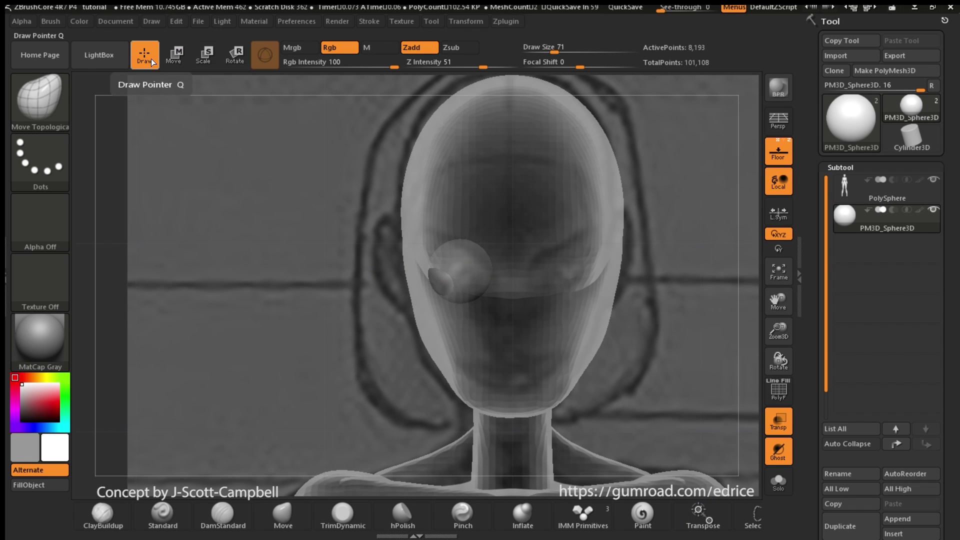
# Turn off transparency, then mirror and weld the eyeball sphere across to the other eye.
pyautogui.click(789, 422)
pyautogui.click(879, 193)
pyautogui.click(878, 225)
pyautogui.moveTo(953, 435); pyautogui.dragTo(953, 112)
pyautogui.click(892, 468)
pyautogui.click(704, 498)
pyautogui.moveTo(954, 239); pyautogui.dragTo(954, 349)
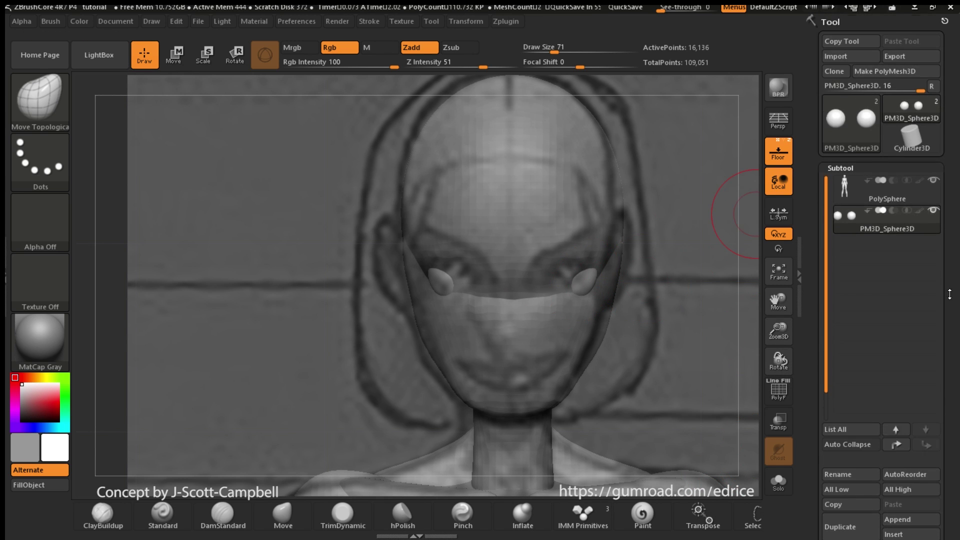
# Shape the eye sockets on the body with Move Topological at draw size 71, and reposition the eyeballs.
pyautogui.keyDown('alt'); pyautogui.click(605, 272); pyautogui.keyUp('alt')
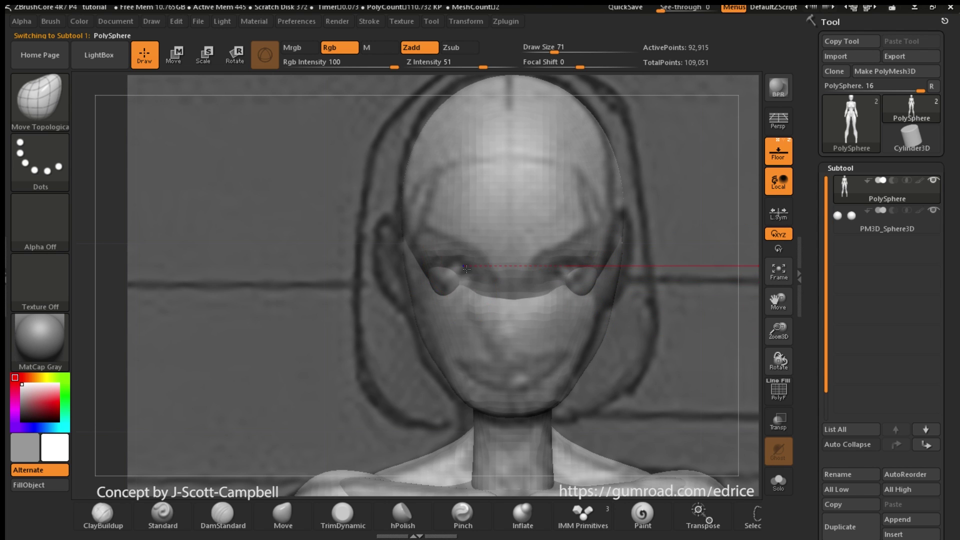
pyautogui.moveTo(475, 277)
pyautogui.mouseDown(button='right')
pyautogui.moveTo(430, 279)
pyautogui.moveTo(460, 281)
pyautogui.mouseUp(button='right')
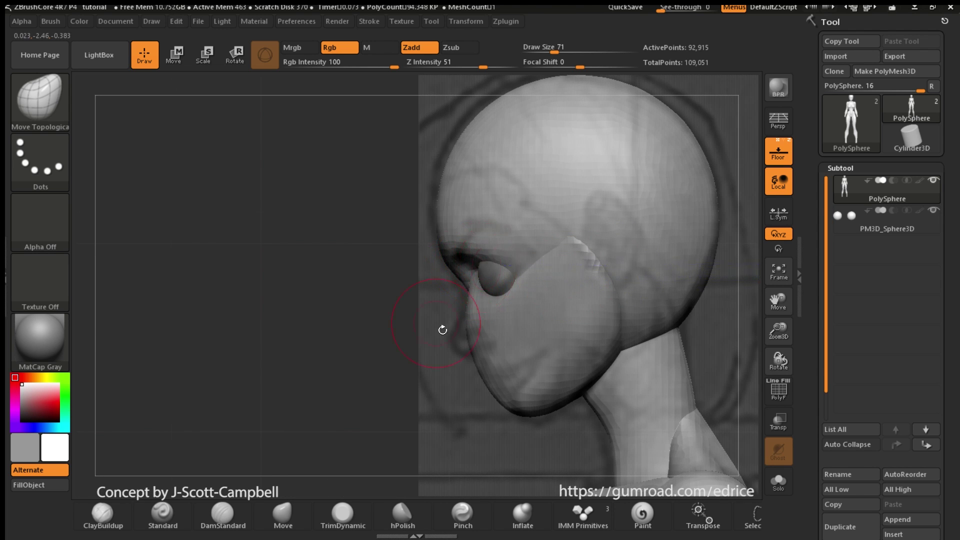
pyautogui.keyDown('shift'); pyautogui.moveTo(442, 330); pyautogui.dragTo(480, 260, button='right'); pyautogui.keyUp('shift')
pyautogui.moveTo(450, 297); pyautogui.dragTo(581, 318, button='right')
pyautogui.keyDown('alt'); pyautogui.click(500, 280); pyautogui.keyUp('alt')
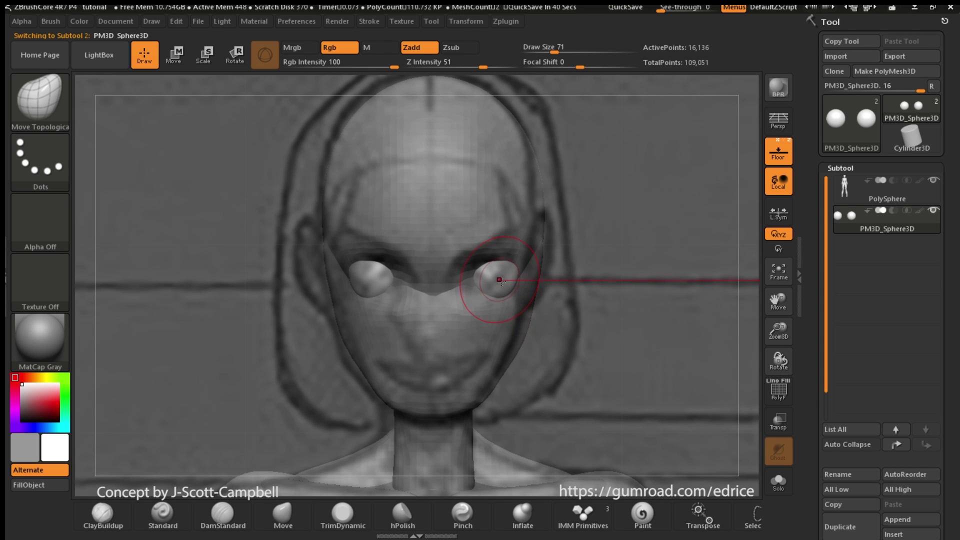
pyautogui.press('w')
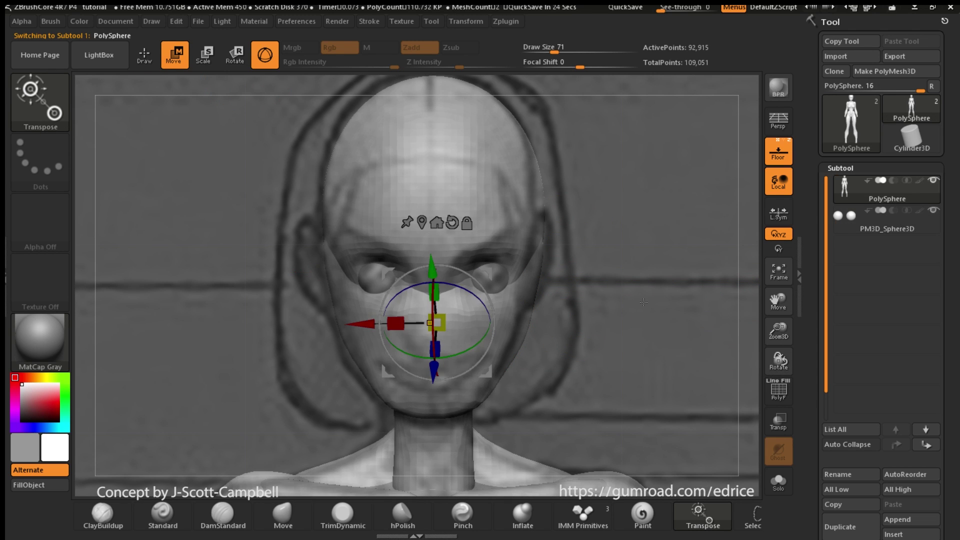
# Build up the face around the eyes with ClayBuildup at draw size 71 and intensity 20.
pyautogui.press('b')
pyautogui.click(166, 171)
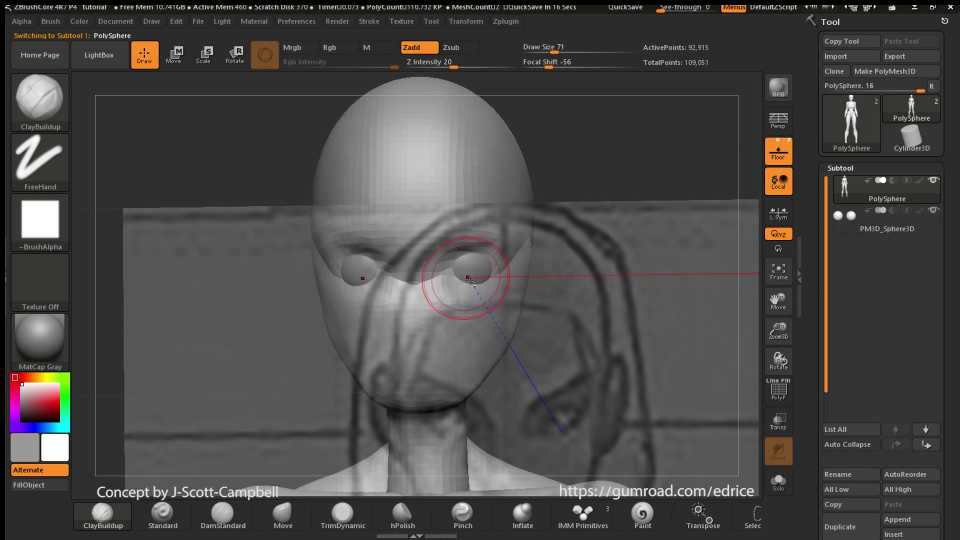
pyautogui.click(779, 421)
pyautogui.keyDown('shift'); pyautogui.moveTo(710, 396); pyautogui.dragTo(686, 392); pyautogui.keyUp('shift')
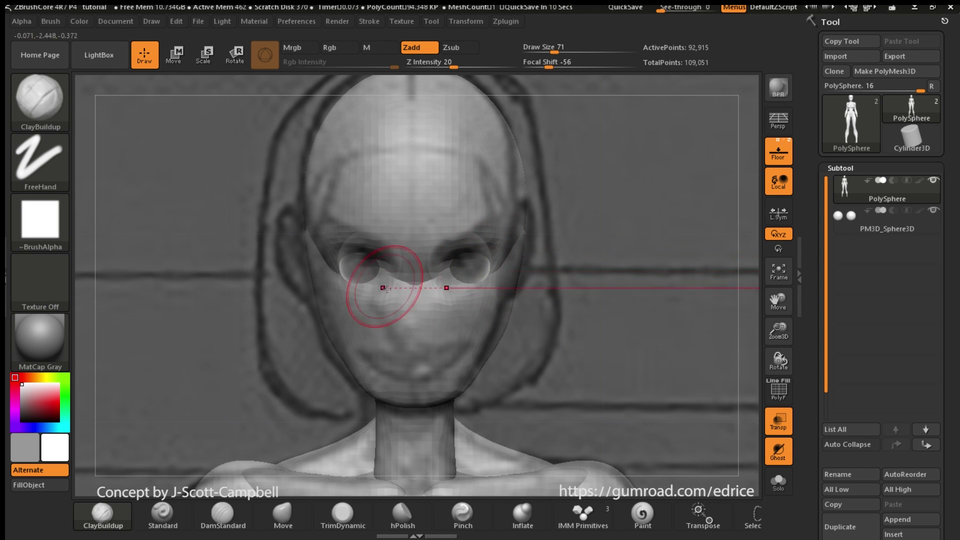
pyautogui.moveTo(610, 350); pyautogui.dragTo(665, 350)
pyautogui.moveTo(576, 320)
pyautogui.mouseDown()
pyautogui.moveTo(470, 345)
pyautogui.moveTo(483, 380)
pyautogui.mouseUp()
# Adjust the face and jaw to the references with Move Topological, raising the draw size to 83.
pyautogui.press('b')
pyautogui.press('m')
pyautogui.press('t')
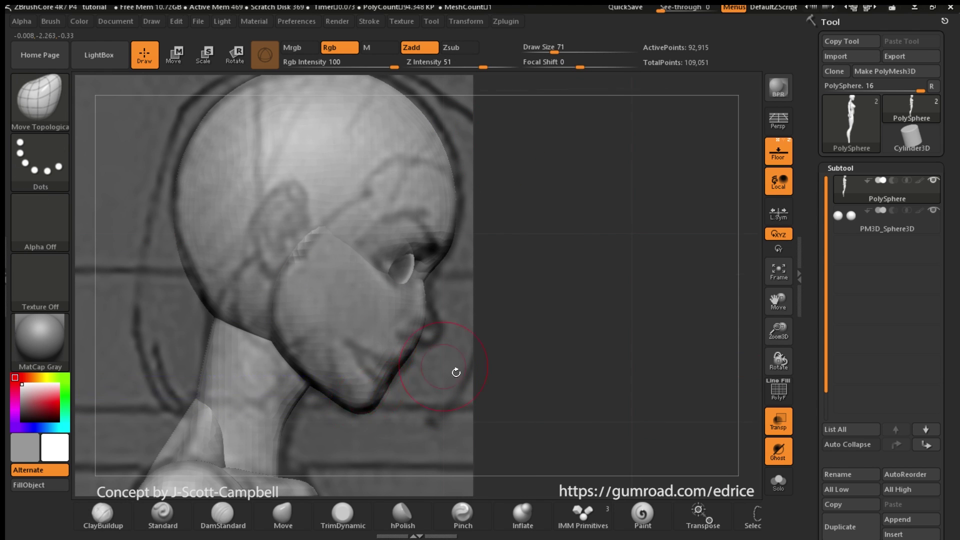
pyautogui.keyDown('shift'); pyautogui.moveTo(456, 373); pyautogui.dragTo(401, 371); pyautogui.keyUp('shift')
pyautogui.press(']')
pyautogui.moveTo(499, 357)
pyautogui.mouseDown()
pyautogui.moveTo(495, 345)
pyautogui.moveTo(488, 361)
pyautogui.mouseUp()
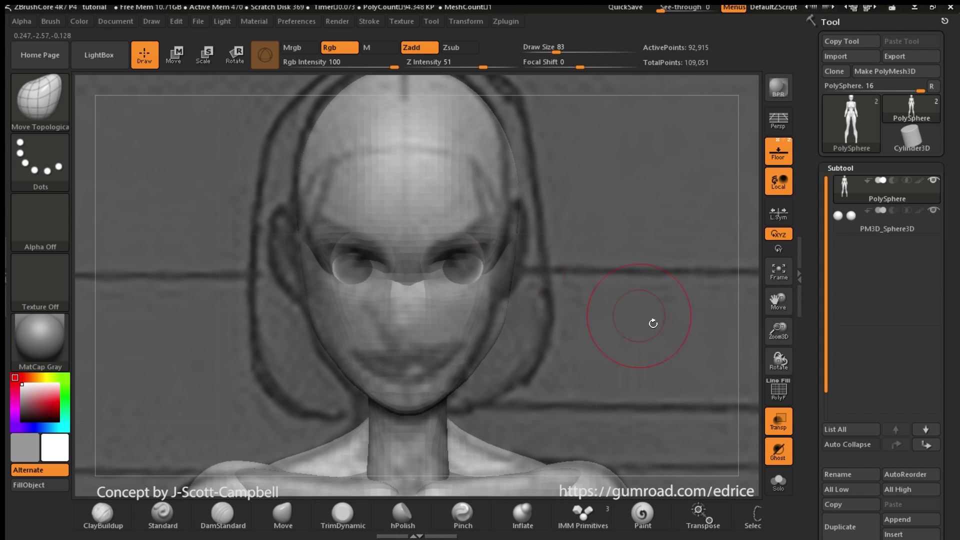
pyautogui.moveTo(653, 323); pyautogui.dragTo(727, 285)
# Hide the reference images and examine the full figure, its head and its polygroup wireframe.
pyautogui.hotkey('shift', 'p')
pyautogui.click(778, 181)
pyautogui.click(779, 421)
pyautogui.keyDown('shift'); pyautogui.moveTo(725, 360); pyautogui.dragTo(795, 352); pyautogui.keyUp('shift')
pyautogui.press('f')
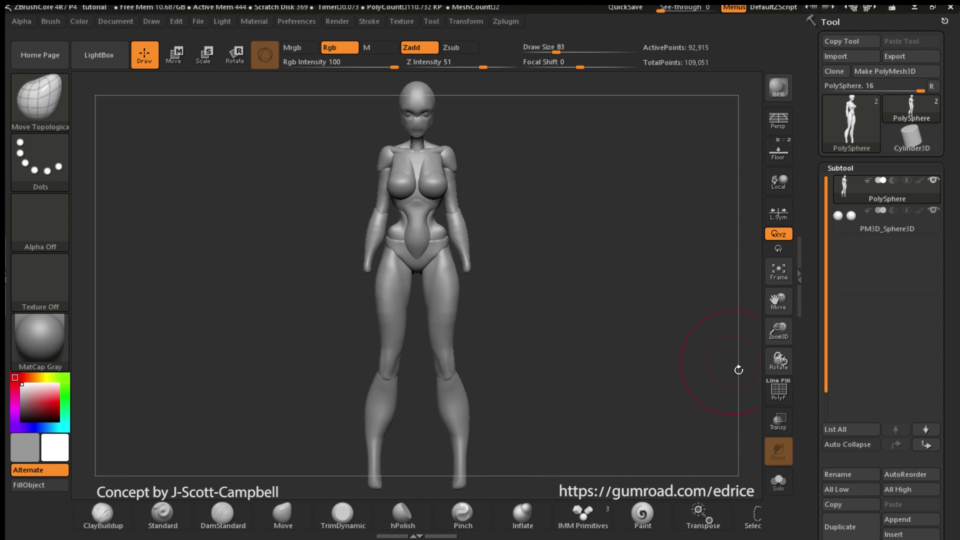
pyautogui.keyDown('alt'); pyautogui.moveTo(739, 370); pyautogui.dragTo(670, 405); pyautogui.keyUp('alt')
pyautogui.moveTo(671, 395); pyautogui.dragTo(713, 386)
pyautogui.keyDown('shift'); pyautogui.moveTo(750, 430); pyautogui.dragTo(722, 419); pyautogui.keyUp('shift')
pyautogui.hotkey('shift', 'f')
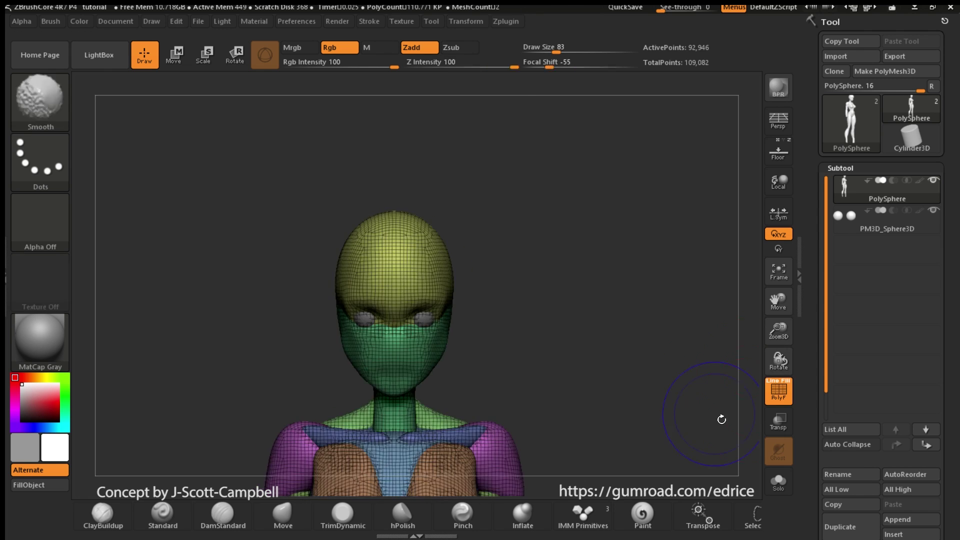
pyautogui.press('f')
pyautogui.click(778, 392)
# Show the references and insert a sphere primitive at the ear on the side of the head.
pyautogui.keyDown('alt'); pyautogui.moveTo(736, 360); pyautogui.dragTo(778, 301); pyautogui.keyUp('alt')
pyautogui.moveTo(646, 323); pyautogui.dragTo(675, 328)
pyautogui.moveTo(779, 331)
pyautogui.mouseDown()
pyautogui.moveTo(787, 296)
pyautogui.moveTo(780, 345)
pyautogui.mouseUp()
pyautogui.click(779, 151)
pyautogui.keyDown('shift'); pyautogui.moveTo(726, 300); pyautogui.dragTo(655, 303); pyautogui.keyUp('shift')
pyautogui.moveTo(780, 331); pyautogui.dragTo(787, 361)
pyautogui.moveTo(779, 302); pyautogui.dragTo(786, 425)
pyautogui.click(40, 100)
pyautogui.click(476, 118)
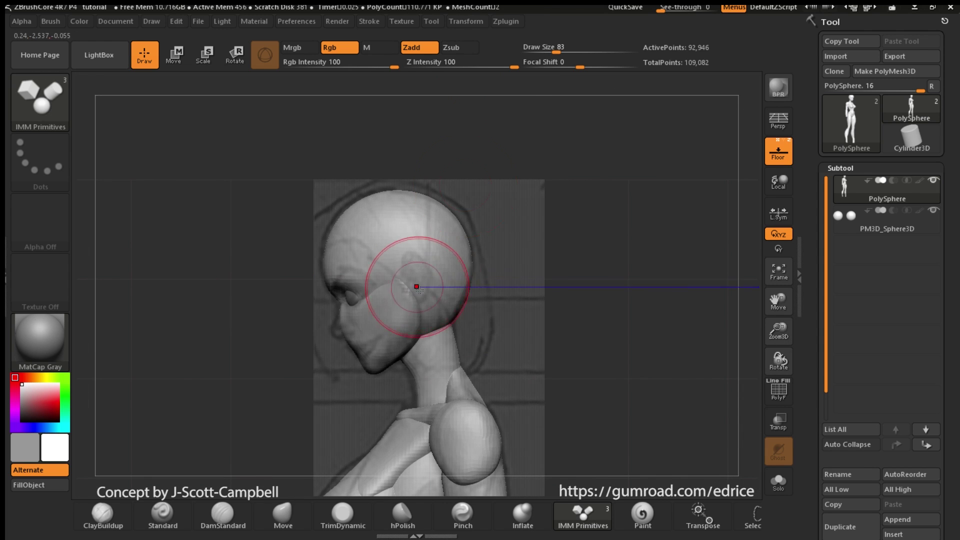
pyautogui.moveTo(418, 279); pyautogui.dragTo(440, 283)
# Shape the ears to the front and side references with Move Topological at draw size 104.
pyautogui.keyDown('shift'); pyautogui.moveTo(584, 251); pyautogui.dragTo(645, 251); pyautogui.keyUp('shift')
pyautogui.click(40, 100)
pyautogui.click(356, 146)
pyautogui.click(560, 52)
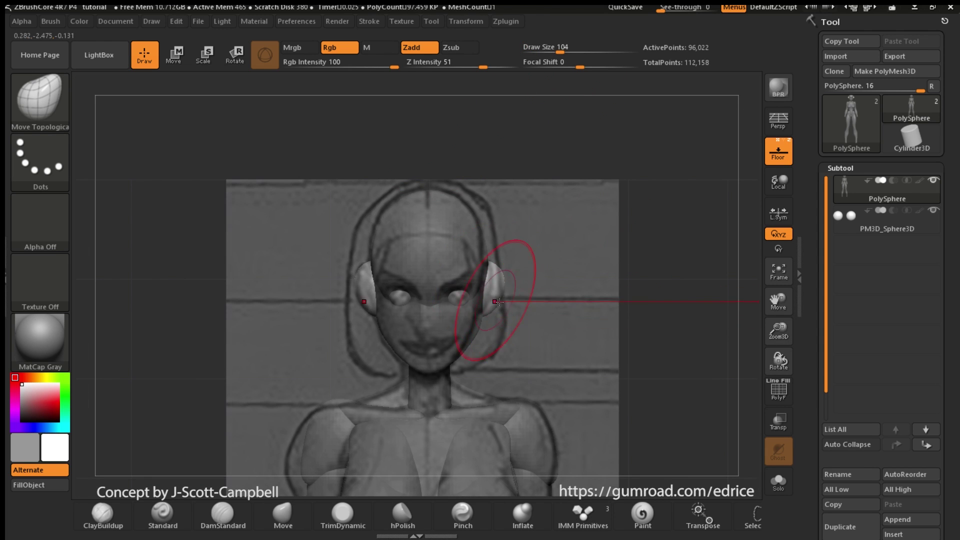
pyautogui.keyDown('shift'); pyautogui.moveTo(700, 302); pyautogui.dragTo(635, 304); pyautogui.keyUp('shift')
pyautogui.moveTo(406, 303); pyautogui.dragTo(396, 307)
pyautogui.keyDown('shift'); pyautogui.moveTo(569, 268); pyautogui.dragTo(631, 268); pyautogui.keyUp('shift')
pyautogui.keyDown('shift'); pyautogui.moveTo(700, 303); pyautogui.dragTo(635, 303); pyautogui.keyUp('shift')
pyautogui.moveTo(779, 332); pyautogui.dragTo(783, 363)
pyautogui.moveTo(779, 301); pyautogui.dragTo(771, 309)
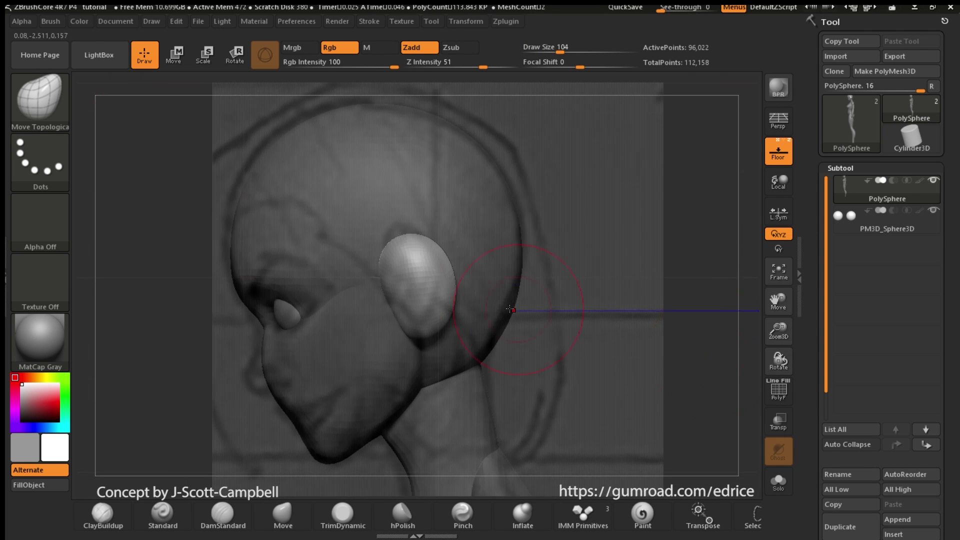
pyautogui.keyDown('shift'); pyautogui.moveTo(636, 300); pyautogui.dragTo(691, 295); pyautogui.keyUp('shift')
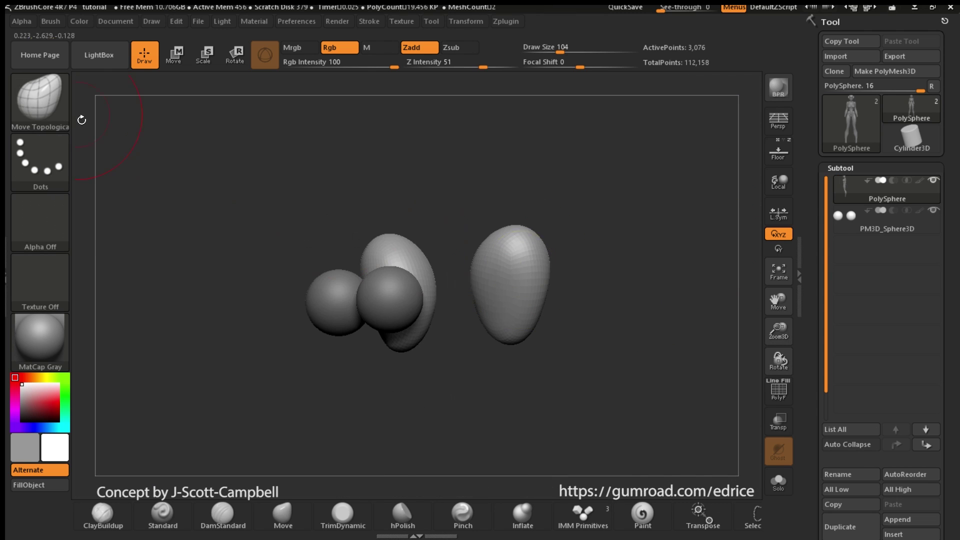
# Flatten the ears with hPolish at draw size 104 and hide the eyeball subtool.
pyautogui.click(40, 100)
pyautogui.click(296, 117)
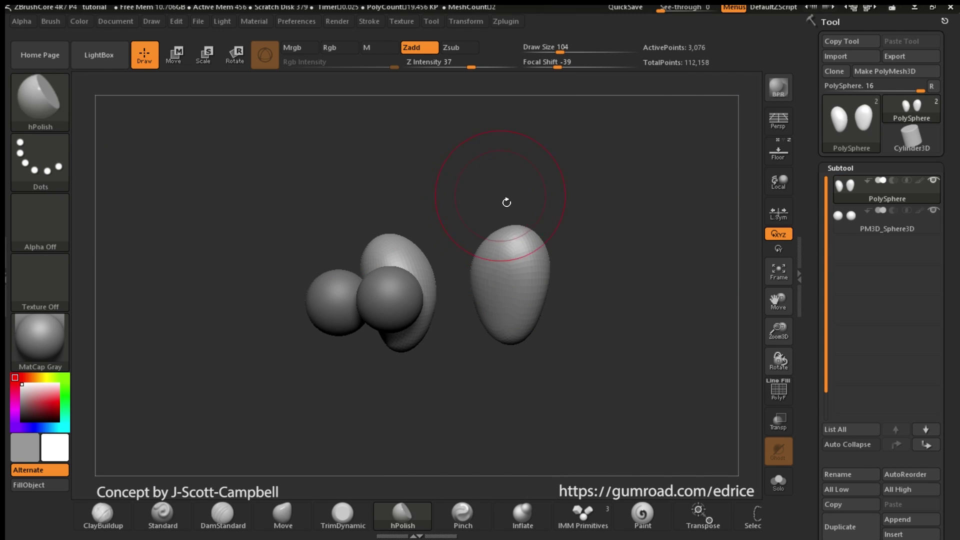
pyautogui.click(933, 210)
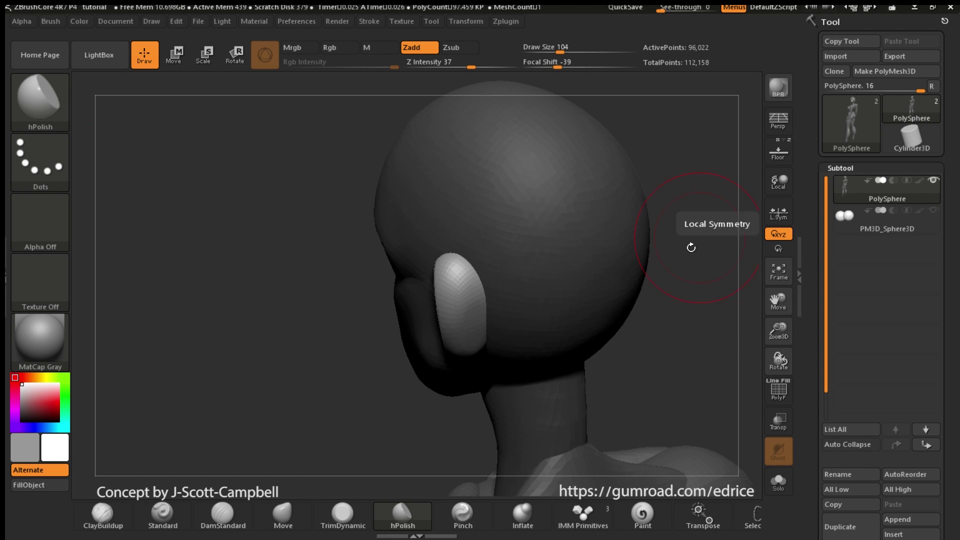
# Carve a groove into the isolated ears with DamStandard at draw size 83, and polish them with hPolish.
pyautogui.click(40, 100)
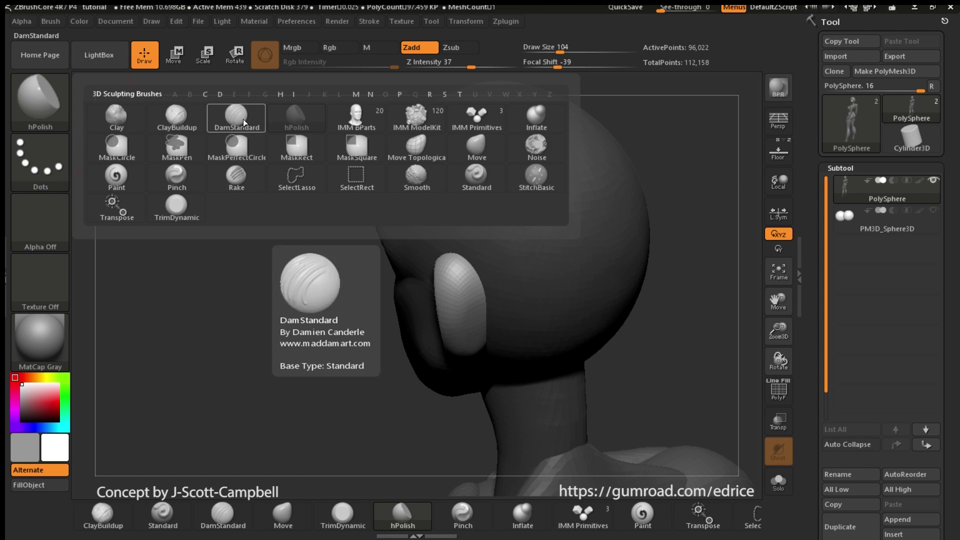
pyautogui.click(243, 119)
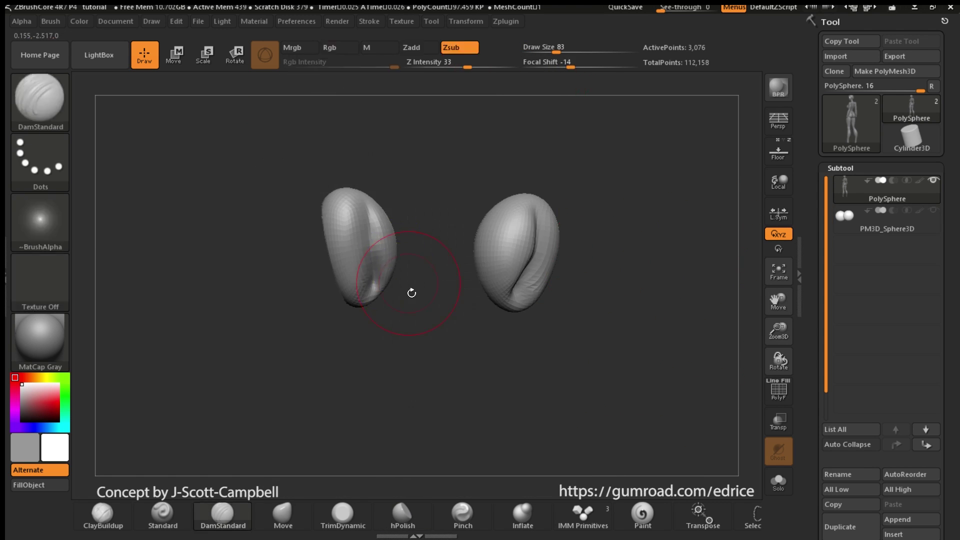
pyautogui.click(40, 100)
pyautogui.click(345, 118)
pyautogui.moveTo(515, 240); pyautogui.dragTo(654, 340)
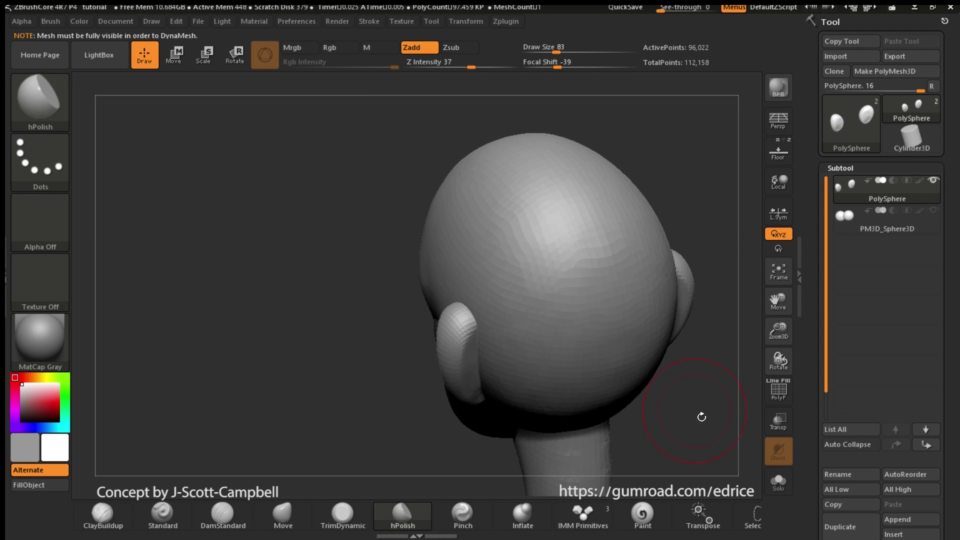
# Update the DynaMesh of the full figure with its new ears and check the head.
pyautogui.moveTo(701, 414); pyautogui.dragTo(543, 358)
pyautogui.click(779, 272)
pyautogui.moveTo(779, 330); pyautogui.dragTo(787, 335)
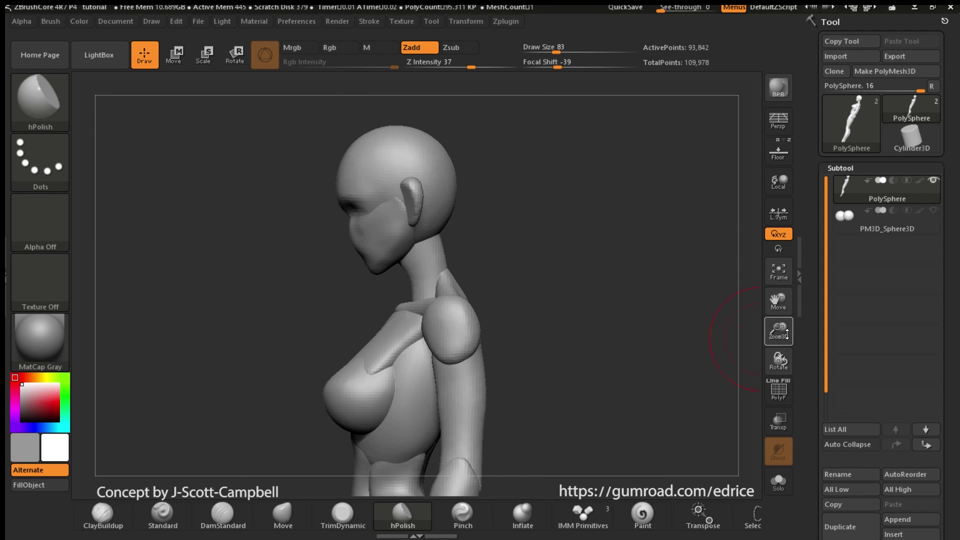
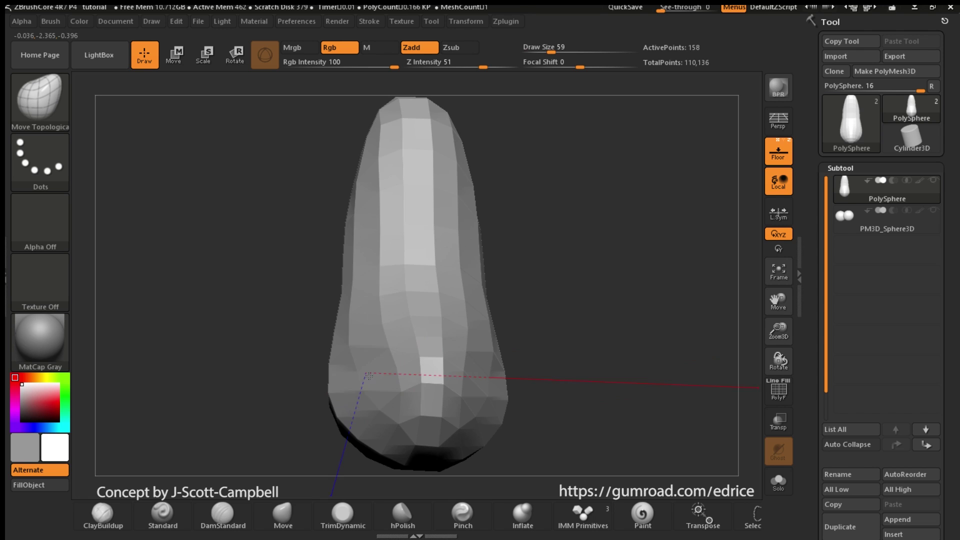
# Shape the isolated nose piece with Move Topological, raising the draw size from 59 to 104.
pyautogui.keyDown('alt'); pyautogui.moveTo(368, 377); pyautogui.dragTo(367, 167); pyautogui.keyUp('alt')
pyautogui.moveTo(565, 160); pyautogui.dragTo(529, 228)
pyautogui.moveTo(551, 52); pyautogui.dragTo(559, 52)
pyautogui.moveTo(529, 228)
pyautogui.mouseDown()
pyautogui.moveTo(429, 273)
pyautogui.moveTo(332, 358)
pyautogui.moveTo(317, 300)
pyautogui.moveTo(357, 358)
pyautogui.mouseUp()
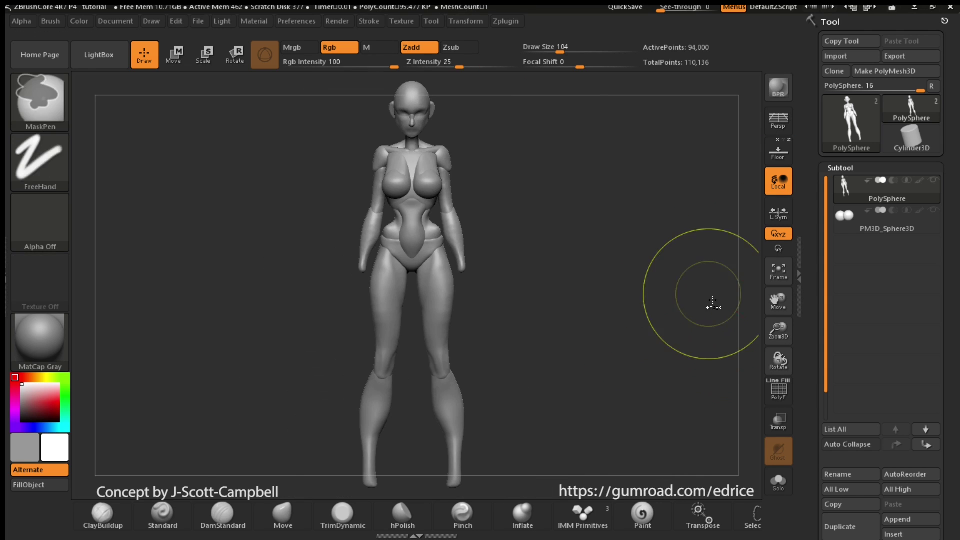
# Insert the Female Full Arm part from the IMM BParts brush to give the forearms hands.
pyautogui.click(55, 112)
pyautogui.press('m')
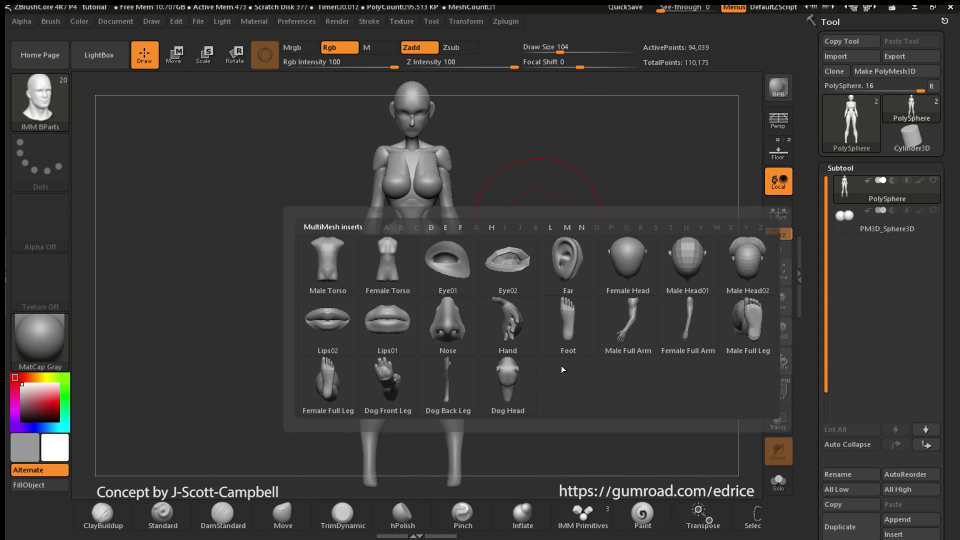
pyautogui.click(685, 317)
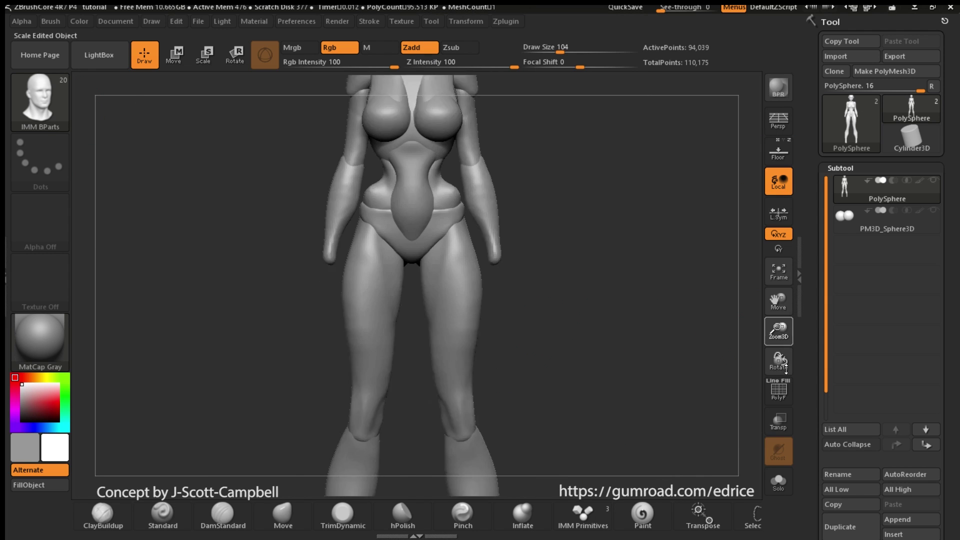
pyautogui.moveTo(480, 100); pyautogui.dragTo(546, 95)
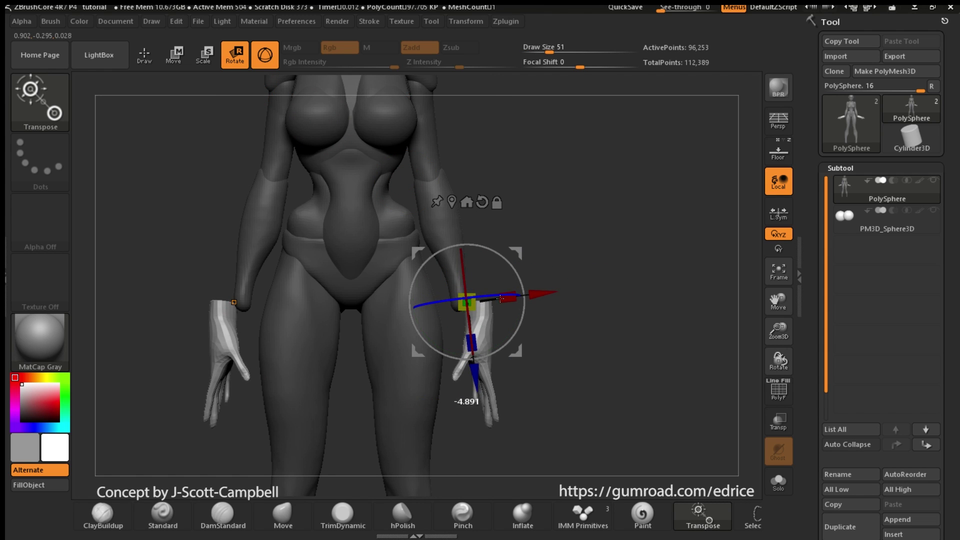
# Rotate, scale down and position the unmasked hands at the ends of the forearms.
pyautogui.moveTo(539, 290); pyautogui.dragTo(515, 334)
pyautogui.keyDown('shift'); pyautogui.moveTo(625, 220); pyautogui.dragTo(711, 215); pyautogui.keyUp('shift')
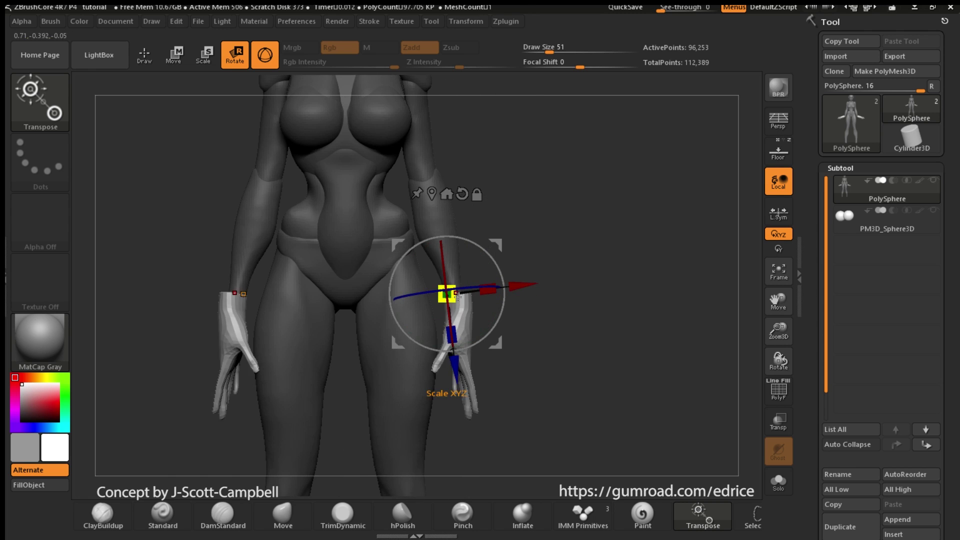
pyautogui.moveTo(570, 305); pyautogui.dragTo(595, 320)
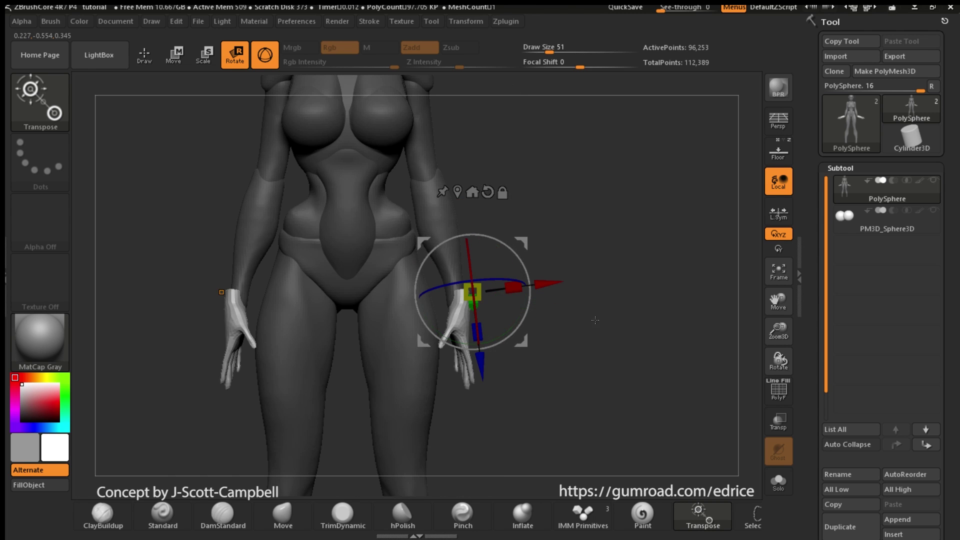
# Show the reference images and fine-tune the hands' position along the forearms against the front and side references.
pyautogui.click(779, 152)
pyautogui.keyDown('shift'); pyautogui.moveTo(590, 280); pyautogui.dragTo(615, 290); pyautogui.keyUp('shift')
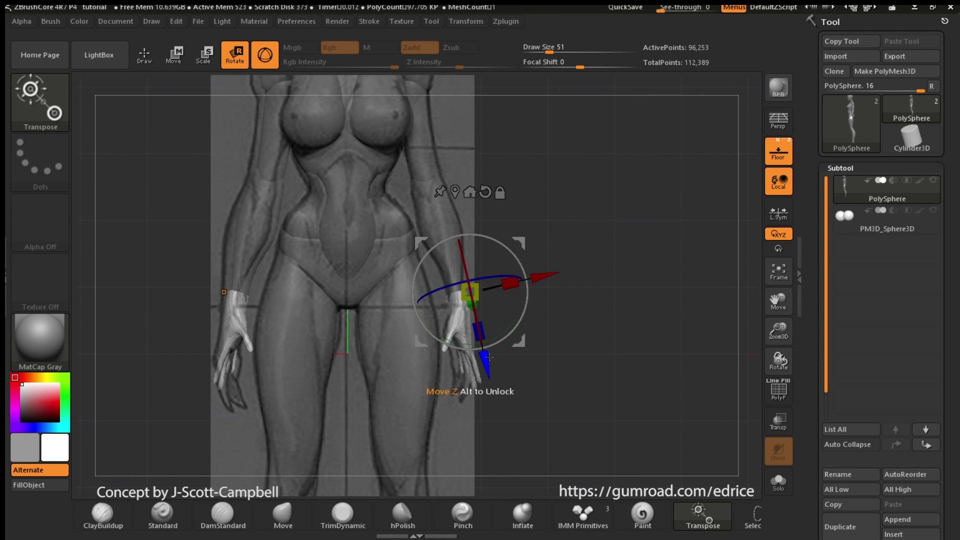
pyautogui.moveTo(490, 366); pyautogui.dragTo(490, 371)
pyautogui.keyDown('shift'); pyautogui.moveTo(590, 300); pyautogui.dragTo(784, 281); pyautogui.keyUp('shift')
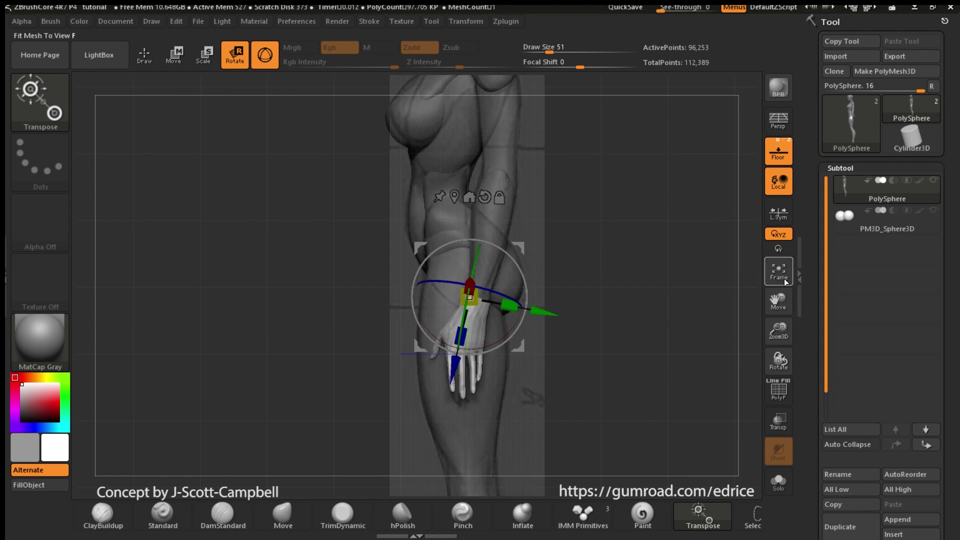
pyautogui.keyDown('alt'); pyautogui.moveTo(650, 280); pyautogui.dragTo(620, 200); pyautogui.keyUp('alt')
pyautogui.keyDown('shift'); pyautogui.moveTo(620, 210); pyautogui.dragTo(540, 210); pyautogui.keyUp('shift')
# Insert a foot part from the IMM BParts brush at the ankles, undoing the first attempt and placing it again.
pyautogui.press('m')
pyautogui.click(594, 416)
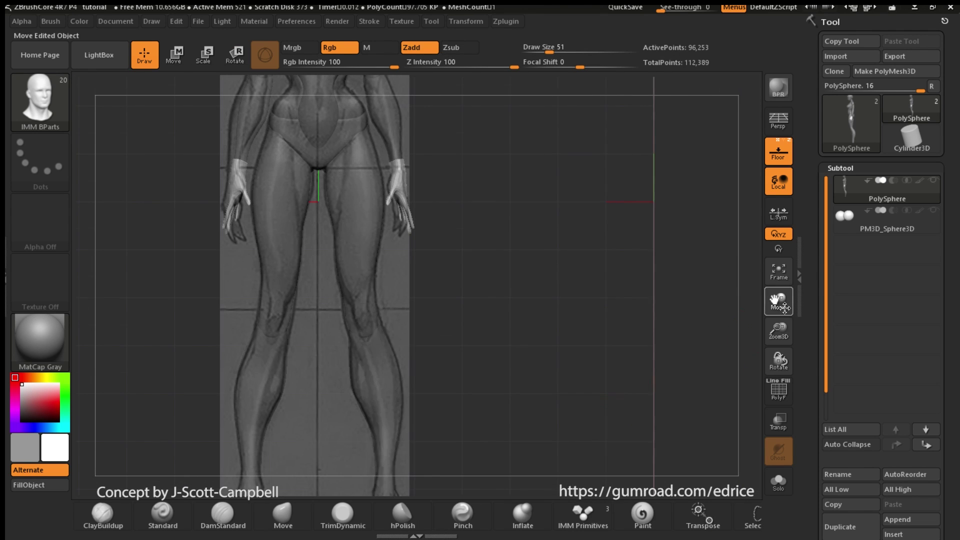
pyautogui.moveTo(700, 370); pyautogui.dragTo(700, 280)
pyautogui.click(784, 156)
pyautogui.moveTo(700, 430); pyautogui.dragTo(665, 240)
pyautogui.moveTo(700, 280); pyautogui.dragTo(779, 327)
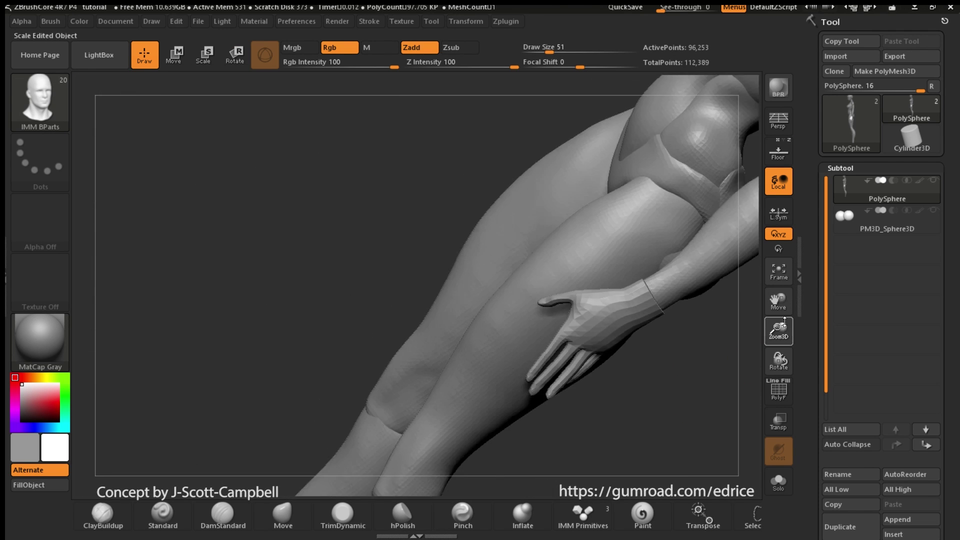
pyautogui.keyDown('alt'); pyautogui.moveTo(750, 360); pyautogui.dragTo(740, 310); pyautogui.keyUp('alt')
pyautogui.moveTo(621, 278); pyautogui.dragTo(600, 330)
pyautogui.hotkey('ctrl', 'z')
pyautogui.moveTo(622, 288); pyautogui.dragTo(550, 306)
# Move the unmasked feet into place under the lower legs in front and side view.
pyautogui.press('r')
pyautogui.moveTo(677, 278); pyautogui.dragTo(680, 265)
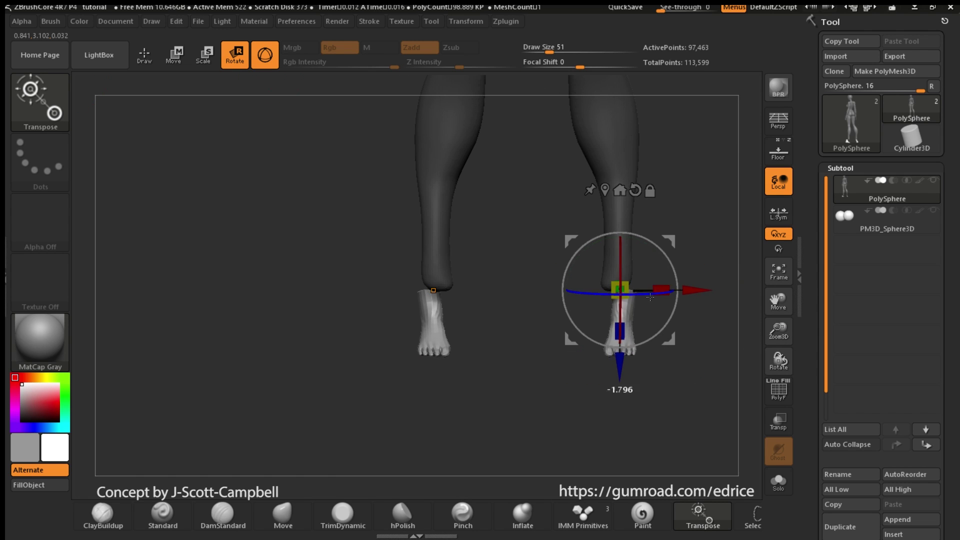
pyautogui.moveTo(621, 367); pyautogui.dragTo(621, 355)
pyautogui.moveTo(697, 279); pyautogui.dragTo(687, 278)
pyautogui.keyDown('shift'); pyautogui.moveTo(720, 320); pyautogui.dragTo(636, 310); pyautogui.keyUp('shift')
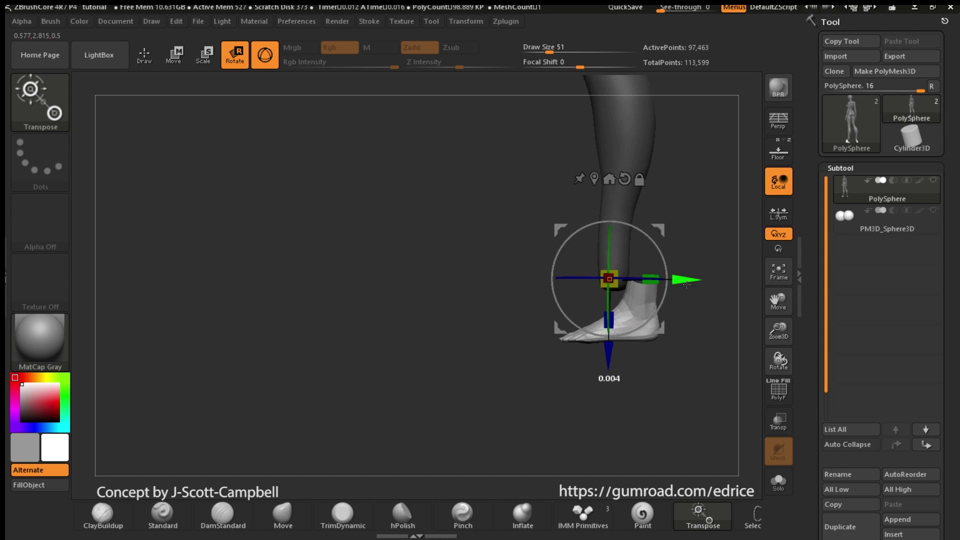
pyautogui.keyDown('shift'); pyautogui.moveTo(693, 305); pyautogui.dragTo(702, 333); pyautogui.keyUp('shift')
pyautogui.hotkey('shift', 'p')
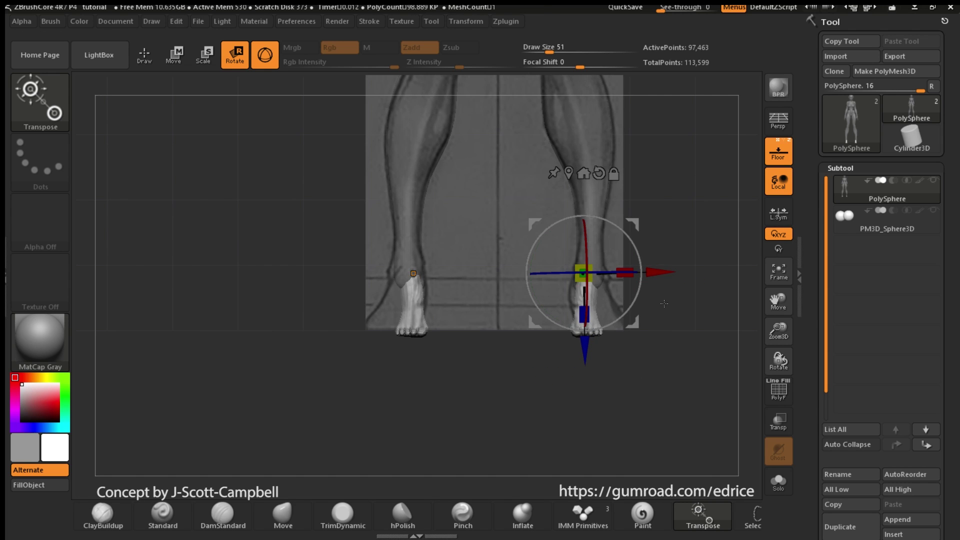
# Refine the feet's position and size so they line up with the front and side references.
pyautogui.moveTo(590, 351); pyautogui.dragTo(589, 330)
pyautogui.moveTo(660, 250); pyautogui.dragTo(635, 250)
pyautogui.moveTo(558, 328); pyautogui.dragTo(559, 319)
pyautogui.keyDown('shift'); pyautogui.moveTo(720, 306); pyautogui.dragTo(668, 301); pyautogui.keyUp('shift')
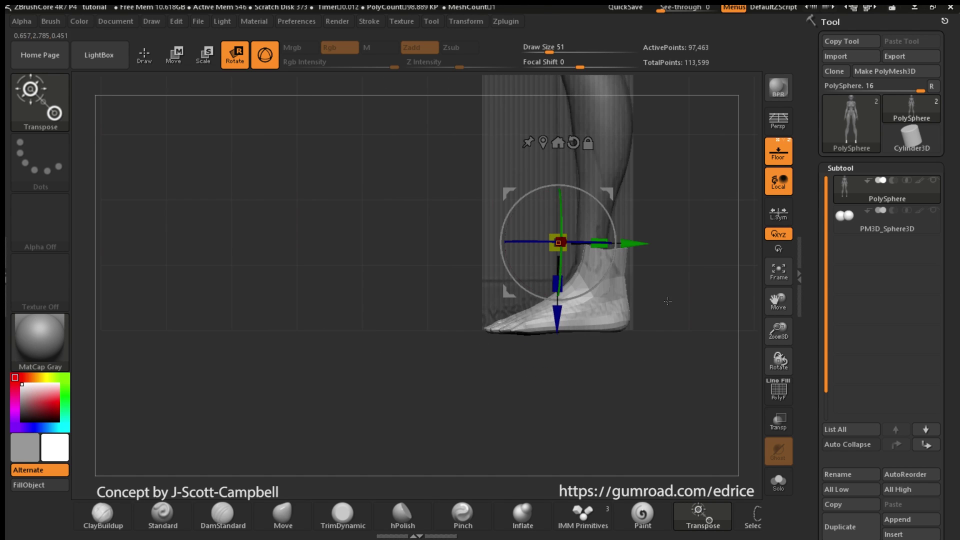
pyautogui.keyDown('shift'); pyautogui.moveTo(707, 352); pyautogui.dragTo(741, 345); pyautogui.keyUp('shift')
pyautogui.moveTo(627, 244); pyautogui.dragTo(624, 245)
pyautogui.moveTo(720, 295)
pyautogui.mouseDown()
pyautogui.moveTo(701, 313)
pyautogui.moveTo(661, 300)
pyautogui.mouseUp()
pyautogui.click(144, 55)
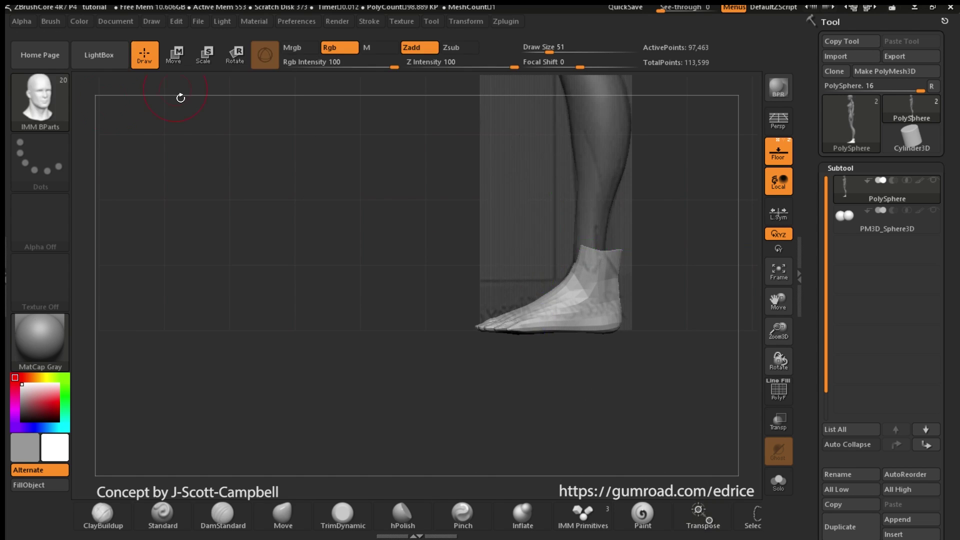
# Reshape the isolated feet's ankle and heel with Move Topological to match the side reference, raising the draw size to 104.
pyautogui.press('b')
pyautogui.press('m')
pyautogui.press('t')
pyautogui.moveTo(951, 370); pyautogui.dragTo(950, 269)
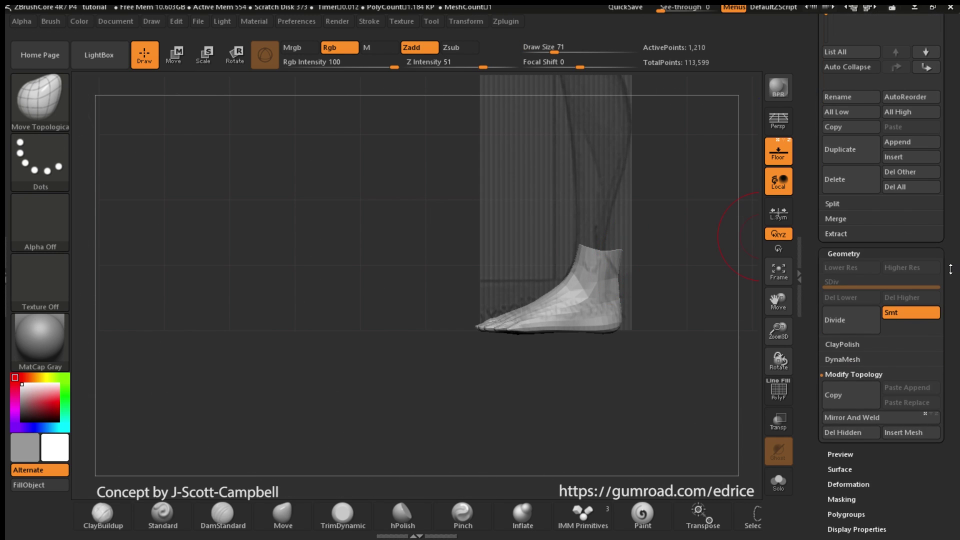
pyautogui.moveTo(950, 359)
pyautogui.mouseDown()
pyautogui.moveTo(950, 334)
pyautogui.moveTo(945, 364)
pyautogui.mouseUp()
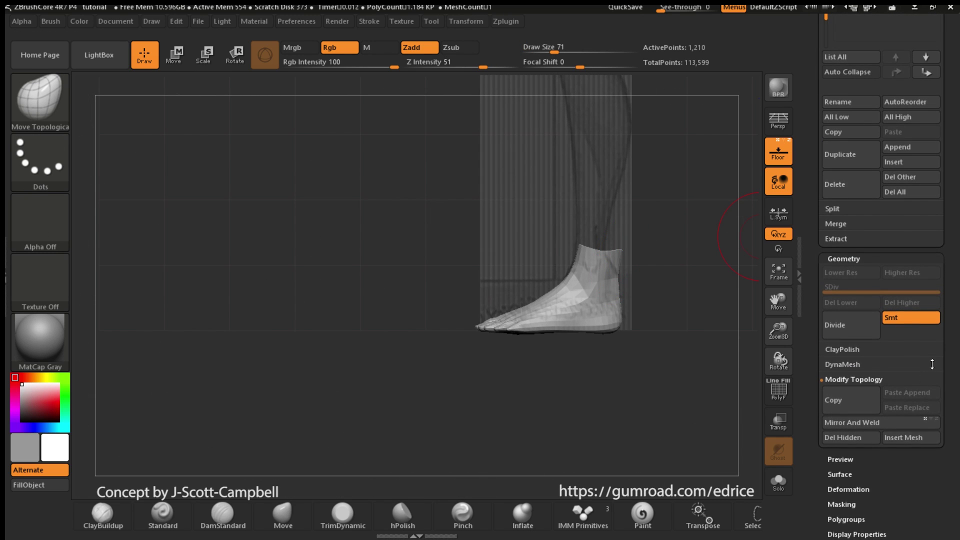
pyautogui.click(878, 379)
pyautogui.click(878, 379)
pyautogui.click(918, 415)
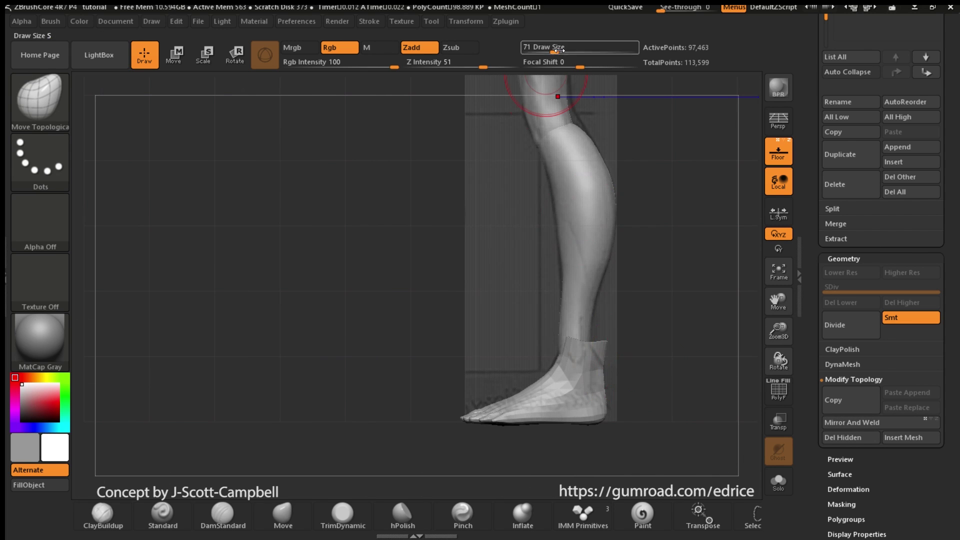
pyautogui.keyDown('alt'); pyautogui.click(600, 353); pyautogui.keyUp('alt')
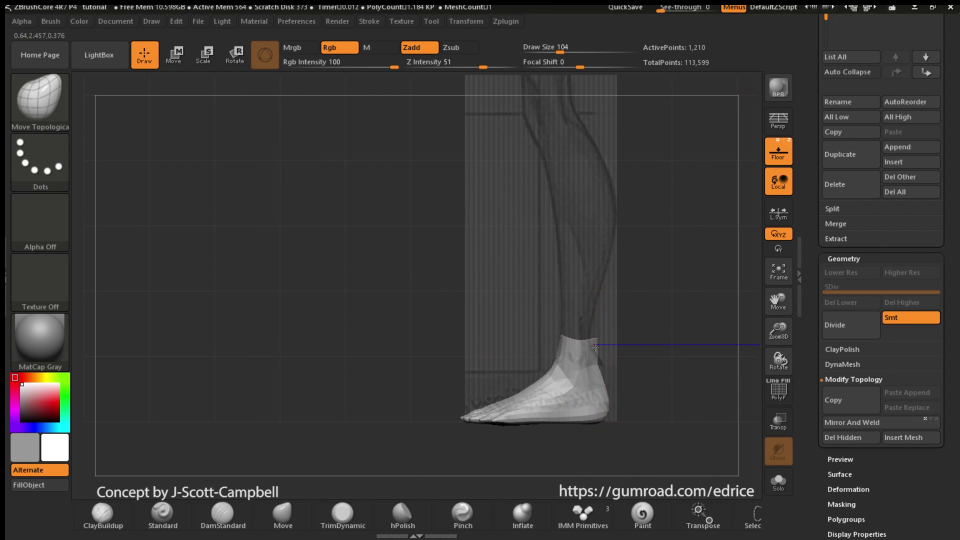
pyautogui.moveTo(542, 384)
pyautogui.keyDown('shift'); pyautogui.mouseDown()
pyautogui.moveTo(518, 389)
pyautogui.moveTo(575, 358)
pyautogui.moveTo(594, 376)
pyautogui.moveTo(572, 343)
pyautogui.moveTo(716, 352)
pyautogui.moveTo(758, 453)
pyautogui.mouseUp(); pyautogui.keyUp('shift')
# Set the draw size to 65 and examine the hands and the whole figure, with and without the references.
pyautogui.click(554, 51)
pyautogui.keyDown('alt'); pyautogui.moveTo(617, 193); pyautogui.dragTo(476, 285); pyautogui.keyUp('alt')
pyautogui.keyDown('shift'); pyautogui.moveTo(625, 295); pyautogui.dragTo(724, 306); pyautogui.keyUp('shift')
pyautogui.keyDown('shift'); pyautogui.moveTo(645, 280); pyautogui.dragTo(733, 273); pyautogui.keyUp('shift')
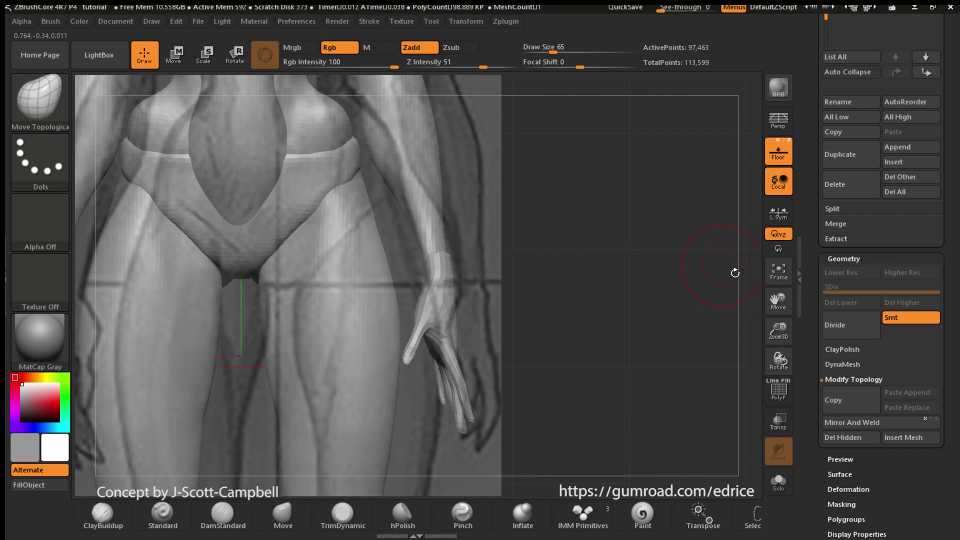
pyautogui.press('f')
pyautogui.click(778, 152)
pyautogui.keyDown('shift'); pyautogui.moveTo(625, 350); pyautogui.dragTo(688, 392); pyautogui.keyUp('shift')
pyautogui.keyDown('ctrl'); pyautogui.moveTo(688, 393); pyautogui.dragTo(781, 315, button='right'); pyautogui.keyUp('ctrl')
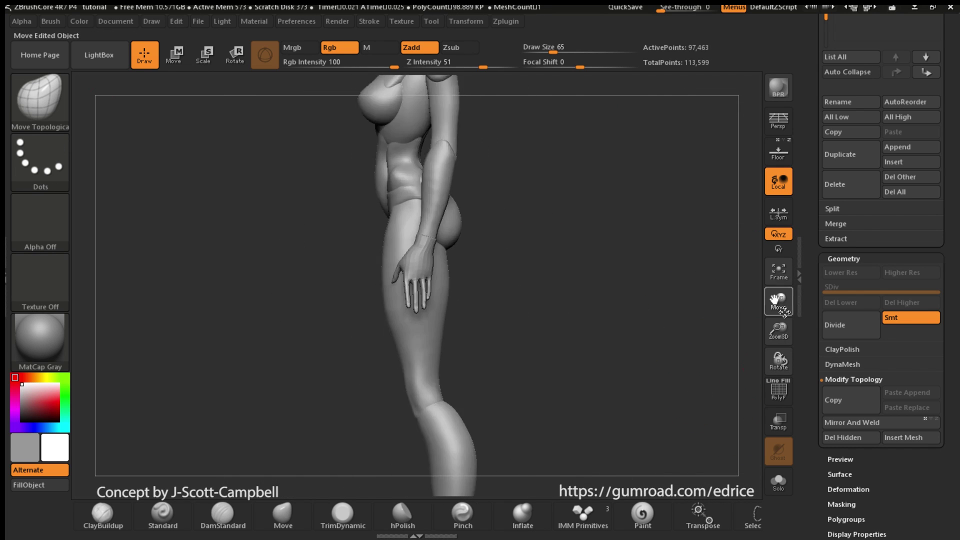
pyautogui.keyDown('alt'); pyautogui.moveTo(720, 450); pyautogui.dragTo(720, 260); pyautogui.keyUp('alt')
pyautogui.keyDown('shift'); pyautogui.moveTo(666, 350); pyautogui.dragTo(753, 358); pyautogui.keyUp('shift')
pyautogui.press('f')
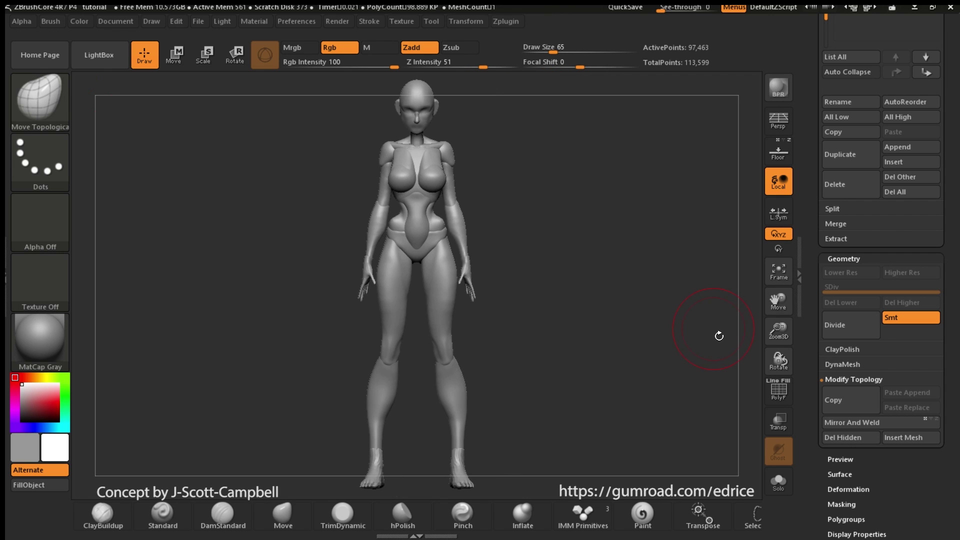
# Isolate the arms and hands and rotate them outward from the shoulders with a transpose line.
pyautogui.keyDown('ctrl'); pyautogui.keyDown('shift'); pyautogui.click(458, 200); pyautogui.keyUp('shift'); pyautogui.keyUp('ctrl')
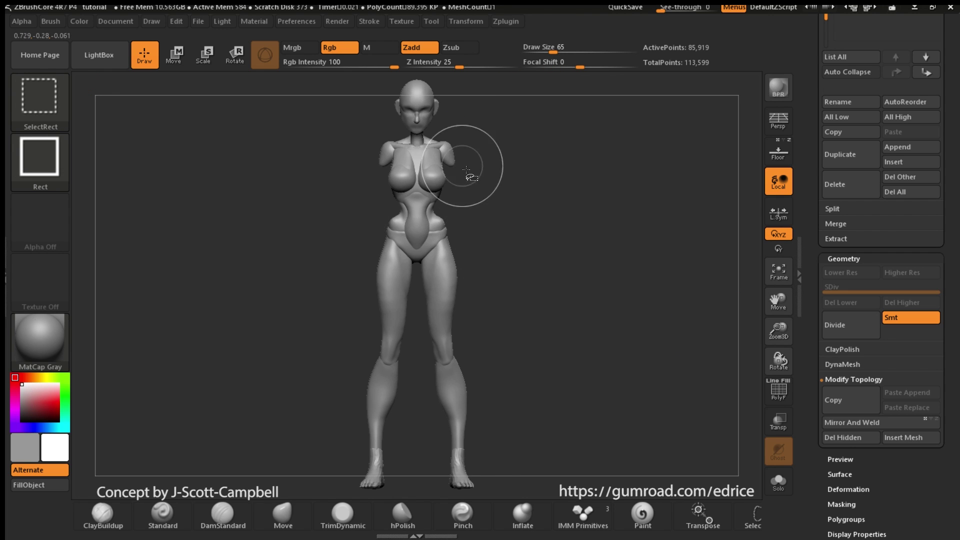
pyautogui.keyDown('ctrl'); pyautogui.keyDown('shift'); pyautogui.click(449, 187); pyautogui.keyUp('shift'); pyautogui.keyUp('ctrl')
pyautogui.keyDown('ctrl'); pyautogui.keyDown('shift'); pyautogui.click(457, 222); pyautogui.keyUp('shift'); pyautogui.keyUp('ctrl')
pyautogui.keyDown('ctrl'); pyautogui.keyDown('shift'); pyautogui.moveTo(538, 240); pyautogui.dragTo(583, 299); pyautogui.keyUp('shift'); pyautogui.keyUp('ctrl')
pyautogui.click(778, 152)
pyautogui.moveTo(779, 330); pyautogui.dragTo(787, 369)
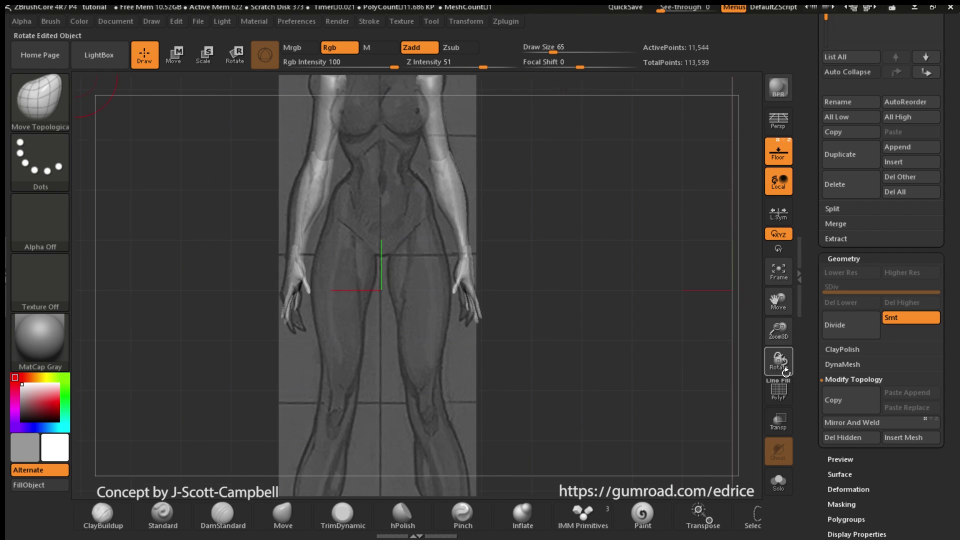
pyautogui.moveTo(779, 301); pyautogui.dragTo(798, 432)
pyautogui.press('r')
pyautogui.moveTo(478, 348); pyautogui.dragTo(563, 362)
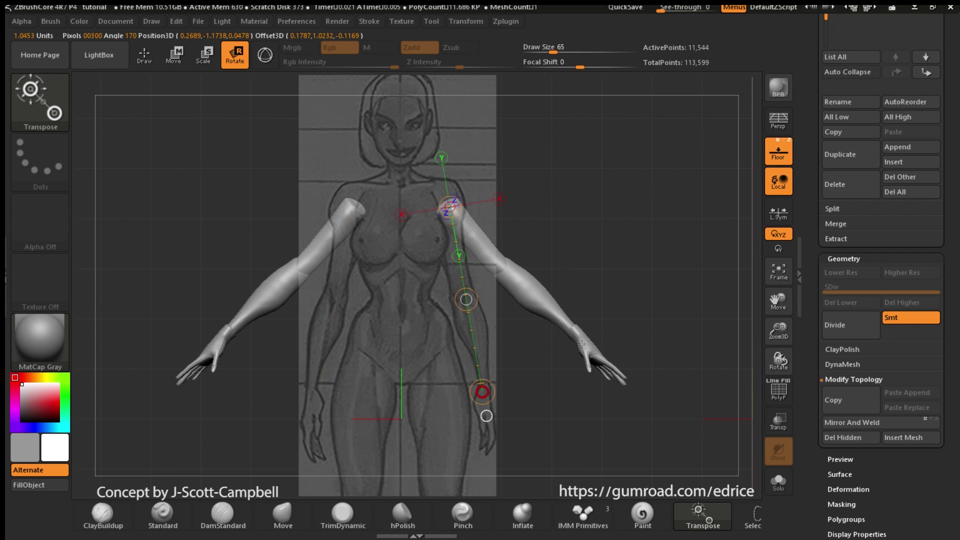
# Unhide the full body, mask everything except the shoulder pieces and rotate them to follow the raised arms.
pyautogui.keyDown('ctrl'); pyautogui.keyDown('shift'); pyautogui.click(721, 217); pyautogui.keyUp('shift'); pyautogui.keyUp('ctrl')
pyautogui.moveTo(783, 332); pyautogui.dragTo(786, 373)
pyautogui.moveTo(779, 302); pyautogui.dragTo(781, 339)
pyautogui.keyDown('ctrl'); pyautogui.click(457, 227); pyautogui.keyUp('ctrl')
pyautogui.moveTo(460, 217); pyautogui.dragTo(526, 194)
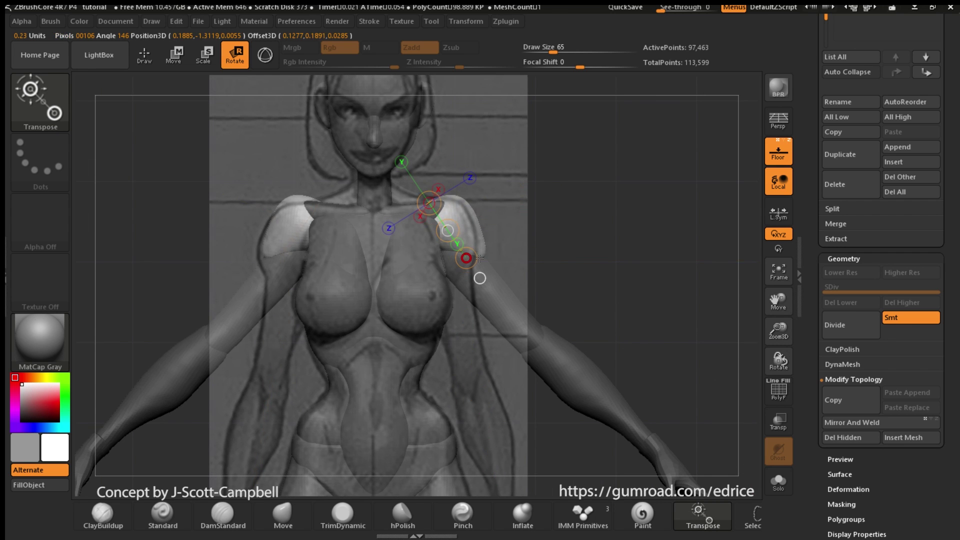
pyautogui.moveTo(570, 228); pyautogui.dragTo(692, 220)
pyautogui.keyDown('shift'); pyautogui.moveTo(625, 215); pyautogui.dragTo(720, 205); pyautogui.keyUp('shift')
pyautogui.click(779, 152)
pyautogui.press('f')
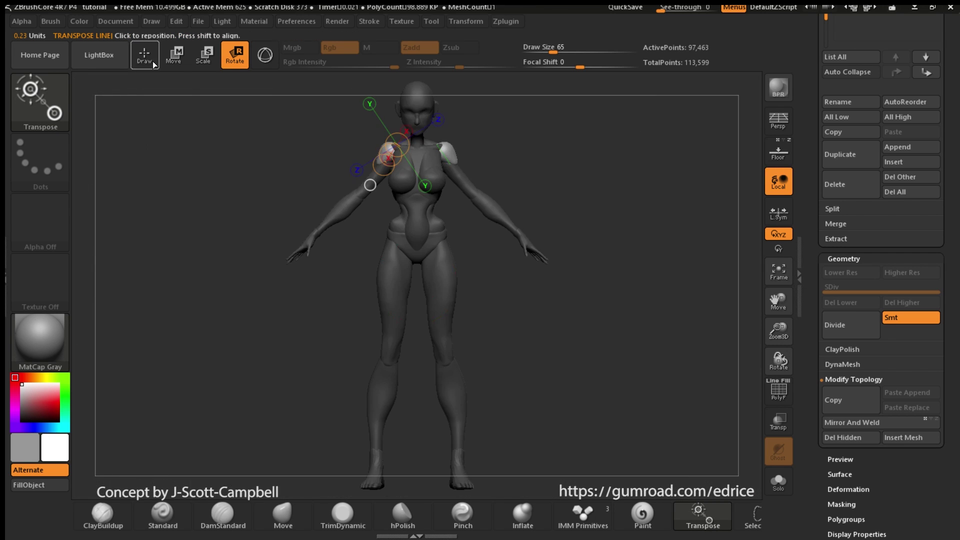
# Return to sculpting, clear the mask and check the shoulders and posed arms on the full figure.
pyautogui.click(153, 65)
pyautogui.keyDown('ctrl'); pyautogui.moveTo(635, 320); pyautogui.dragTo(681, 375); pyautogui.keyUp('ctrl')
pyautogui.moveTo(779, 332); pyautogui.dragTo(783, 375)
pyautogui.moveTo(779, 301); pyautogui.dragTo(781, 345)
pyautogui.moveTo(509, 207); pyautogui.dragTo(545, 247)
pyautogui.keyDown('shift'); pyautogui.moveTo(505, 220); pyautogui.dragTo(692, 206); pyautogui.keyUp('shift')
pyautogui.moveTo(779, 302); pyautogui.dragTo(759, 261)
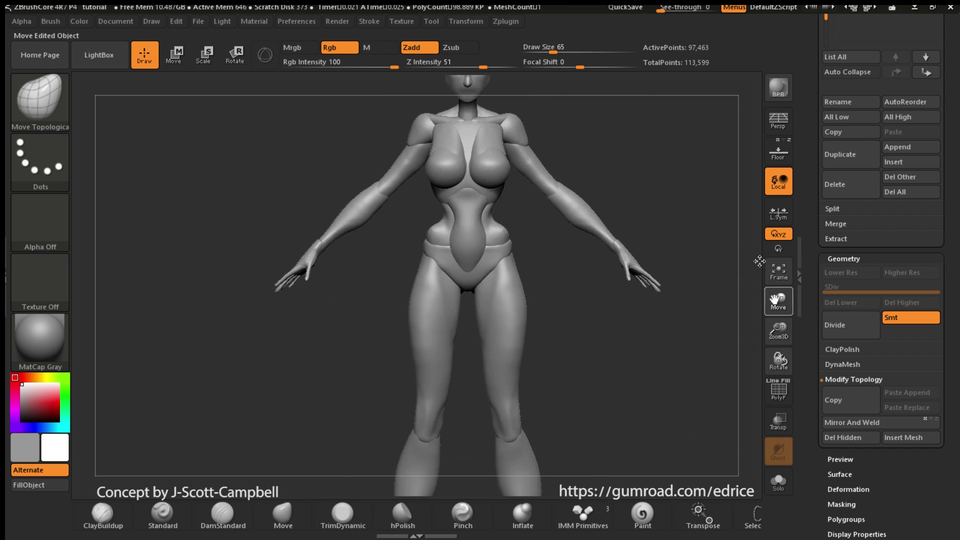
pyautogui.moveTo(700, 260); pyautogui.dragTo(670, 210)
# Thicken the hands and fingers with the Inflate brush at draw size 65 and Z intensity 10.
pyautogui.moveTo(779, 331); pyautogui.dragTo(780, 380)
pyautogui.click(47, 108)
pyautogui.click(536, 119)
pyautogui.moveTo(691, 350); pyautogui.dragTo(621, 389)
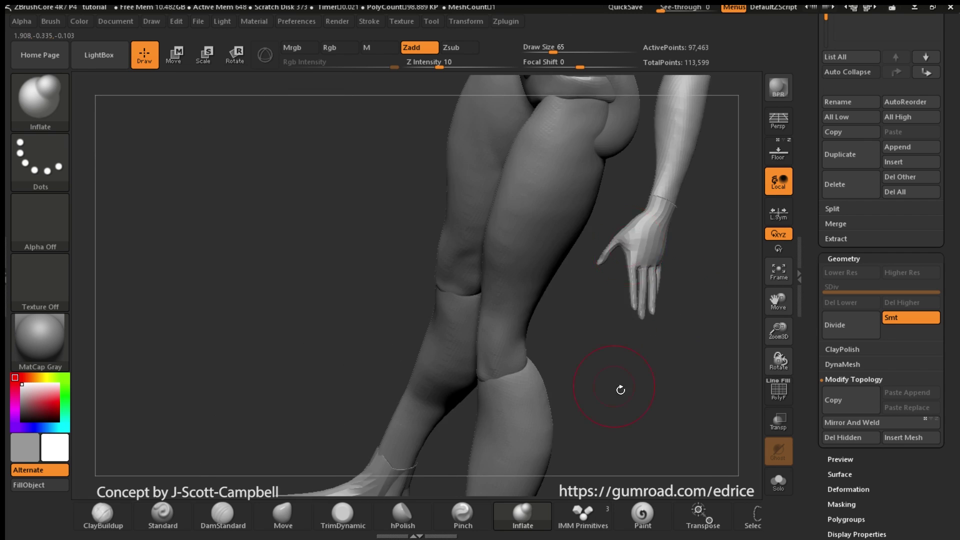
pyautogui.moveTo(620, 331); pyautogui.dragTo(564, 333)
pyautogui.moveTo(778, 331); pyautogui.dragTo(781, 370)
pyautogui.moveTo(648, 312); pyautogui.dragTo(674, 327)
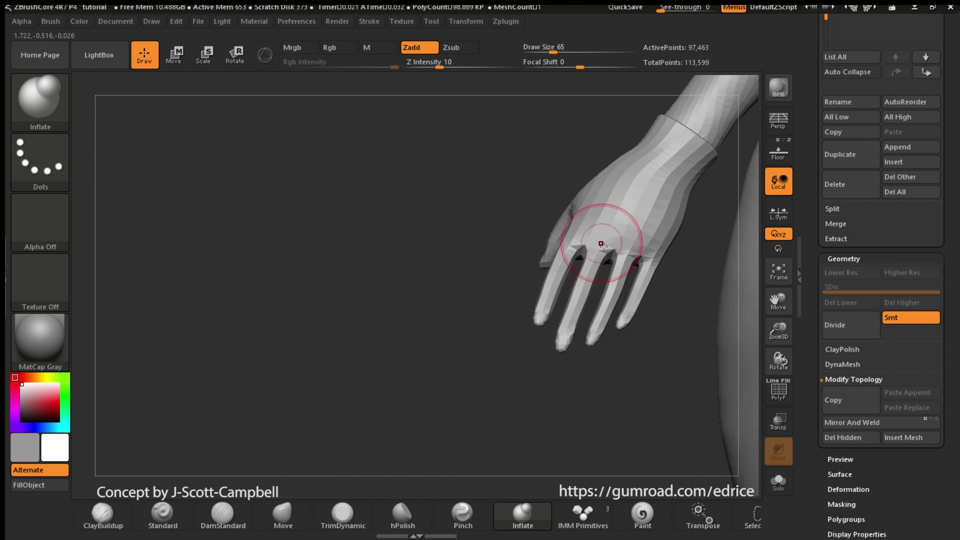
pyautogui.moveTo(600, 373); pyautogui.dragTo(618, 223)
pyautogui.moveTo(675, 361)
pyautogui.mouseDown()
pyautogui.moveTo(616, 320)
pyautogui.moveTo(630, 347)
pyautogui.moveTo(628, 273)
pyautogui.mouseUp()
# Insert a mirrored pair of spheres on the upper back with IMM Primitives and isolate them over the back reference.
pyautogui.click(40, 102)
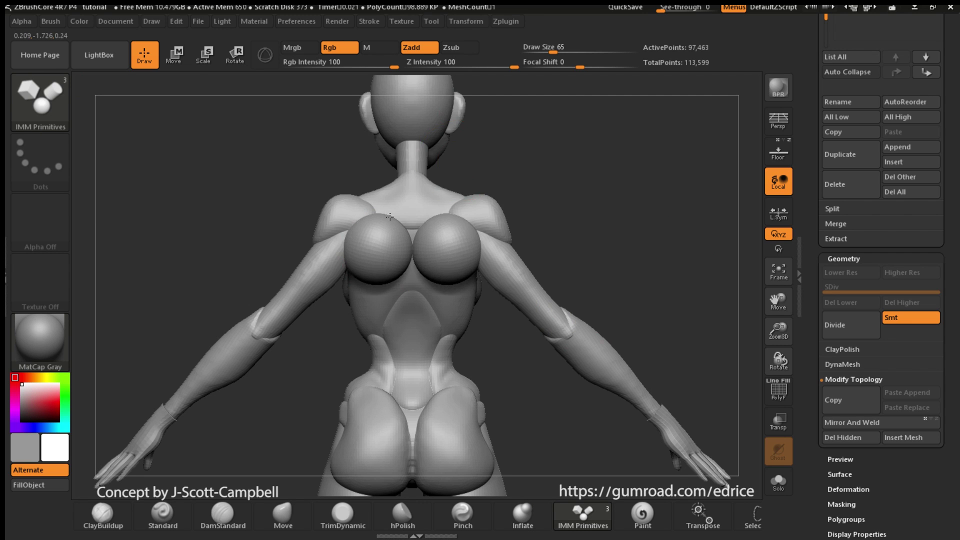
pyautogui.click(779, 151)
pyautogui.keyDown('ctrl'); pyautogui.keyDown('shift'); pyautogui.click(376, 234); pyautogui.keyUp('shift'); pyautogui.keyUp('ctrl')
# Shape the isolated spheres into downward-tapering shoulder blades with Move Topological, using draw sizes 128 and 116.
pyautogui.press('b')
pyautogui.press('m')
pyautogui.press('t')
pyautogui.press(']')
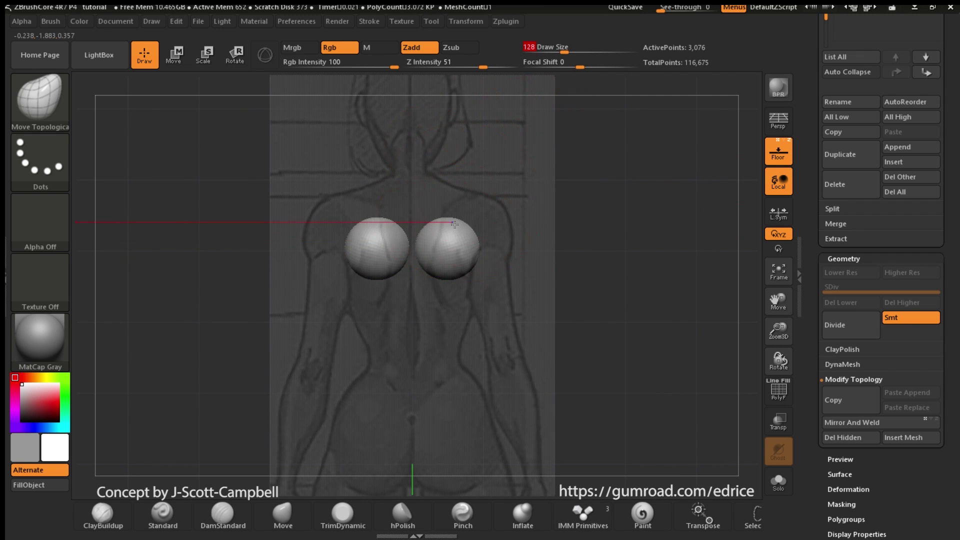
pyautogui.keyDown('alt'); pyautogui.moveTo(740, 308); pyautogui.dragTo(743, 370); pyautogui.keyUp('alt')
pyautogui.press('[')
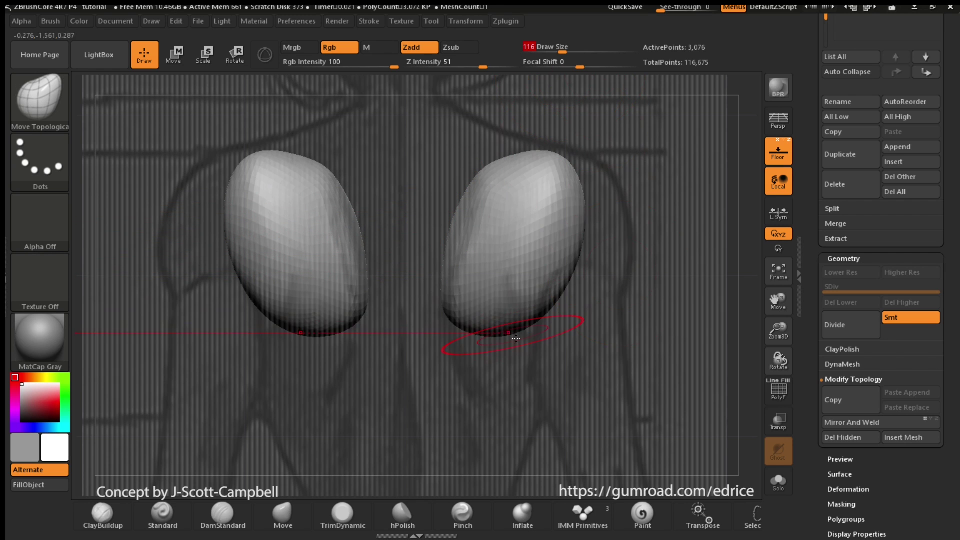
pyautogui.moveTo(650, 321)
pyautogui.mouseDown()
pyautogui.moveTo(530, 323)
pyautogui.moveTo(645, 322)
pyautogui.mouseUp()
pyautogui.moveTo(510, 334); pyautogui.dragTo(515, 381)
pyautogui.click(779, 153)
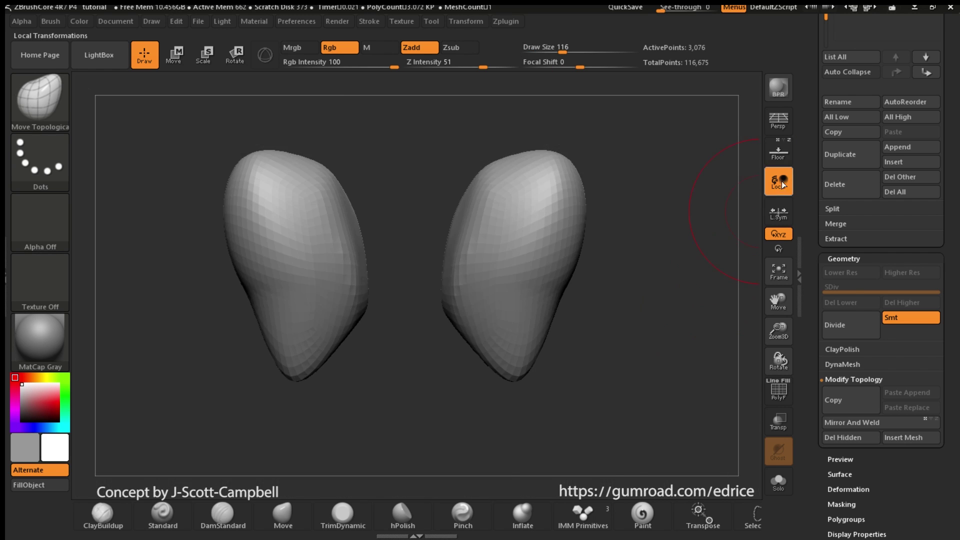
pyautogui.click(778, 152)
# Unhide the body and fit the shoulder blades against the back with Move Topological at draw size 140.
pyautogui.keyDown('ctrl'); pyautogui.keyDown('shift'); pyautogui.click(700, 215); pyautogui.keyUp('shift'); pyautogui.keyUp('ctrl')
pyautogui.moveTo(778, 335); pyautogui.dragTo(775, 310)
pyautogui.moveTo(651, 310); pyautogui.dragTo(720, 325)
pyautogui.moveTo(778, 304); pyautogui.dragTo(756, 390)
pyautogui.keyDown('shift'); pyautogui.moveTo(676, 300); pyautogui.dragTo(591, 295); pyautogui.keyUp('shift')
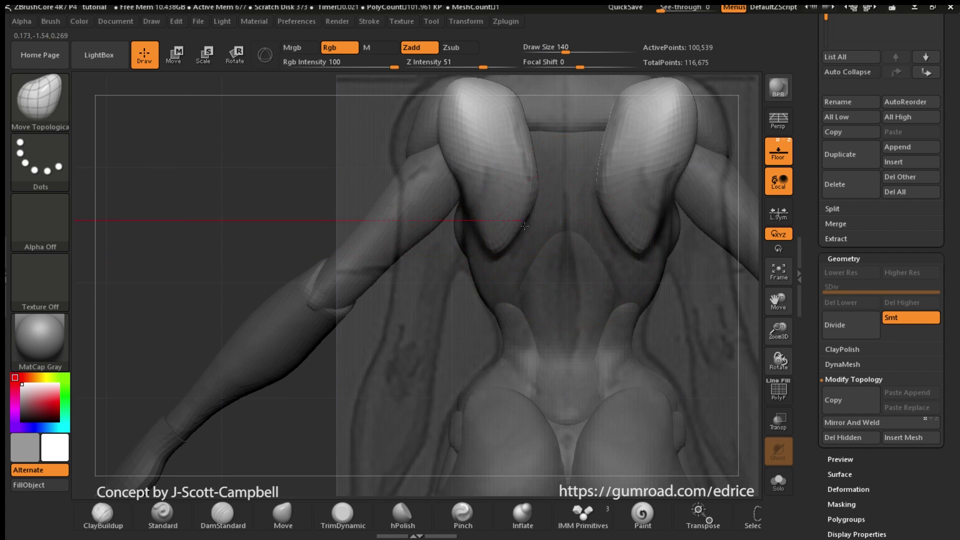
pyautogui.moveTo(430, 311); pyautogui.dragTo(540, 300)
pyautogui.moveTo(650, 280); pyautogui.dragTo(715, 290)
pyautogui.moveTo(778, 310); pyautogui.dragTo(778, 440)
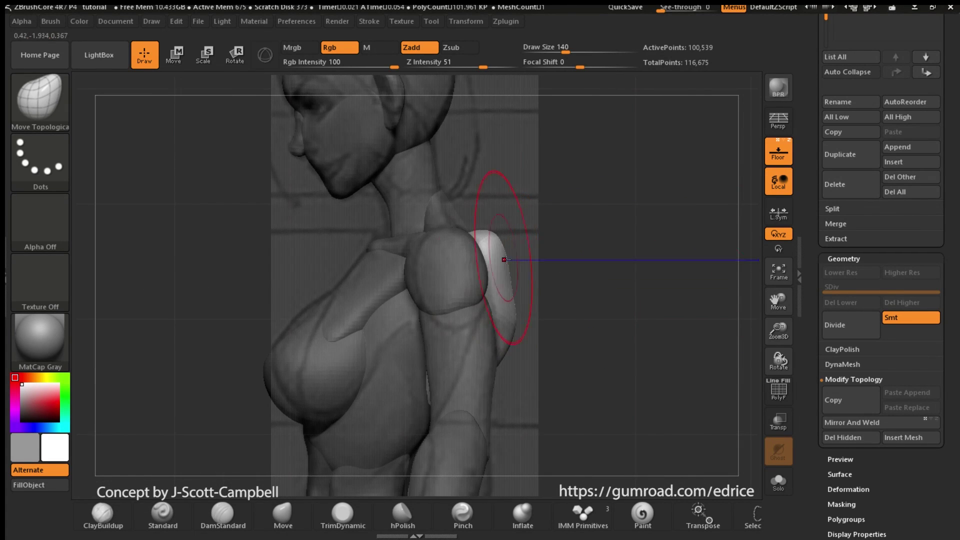
pyautogui.moveTo(506, 260); pyautogui.dragTo(500, 270)
pyautogui.keyDown('shift'); pyautogui.moveTo(691, 320); pyautogui.dragTo(591, 321); pyautogui.keyUp('shift')
pyautogui.moveTo(778, 303)
pyautogui.mouseDown()
pyautogui.moveTo(686, 308)
pyautogui.moveTo(610, 287)
pyautogui.moveTo(700, 285)
pyautogui.moveTo(620, 265)
pyautogui.mouseUp()
# Flatten and smooth the shoulder blades with hPolish and Smooth at draw size 101, checking them in isolation.
pyautogui.click(40, 100)
pyautogui.click(296, 120)
pyautogui.click(560, 51)
pyautogui.click(786, 156)
pyautogui.keyDown('shift'); pyautogui.moveTo(500, 301); pyautogui.dragTo(508, 334); pyautogui.keyUp('shift')
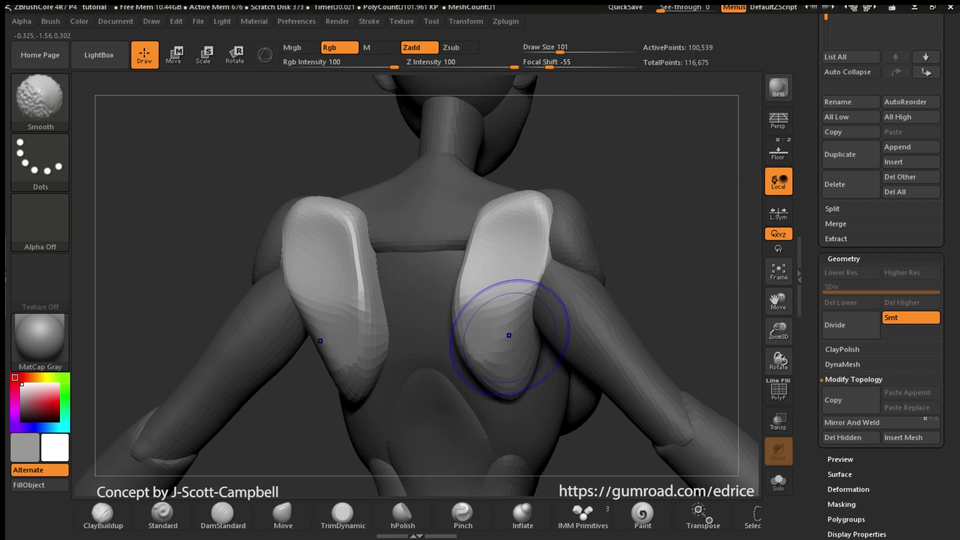
pyautogui.keyDown('shift'); pyautogui.moveTo(621, 320); pyautogui.dragTo(650, 301); pyautogui.keyUp('shift')
pyautogui.moveTo(501, 220); pyautogui.dragTo(499, 270)
pyautogui.moveTo(631, 240); pyautogui.dragTo(675, 290)
pyautogui.keyDown('ctrl'); pyautogui.keyDown('shift'); pyautogui.click(521, 322); pyautogui.keyUp('shift'); pyautogui.keyUp('ctrl')
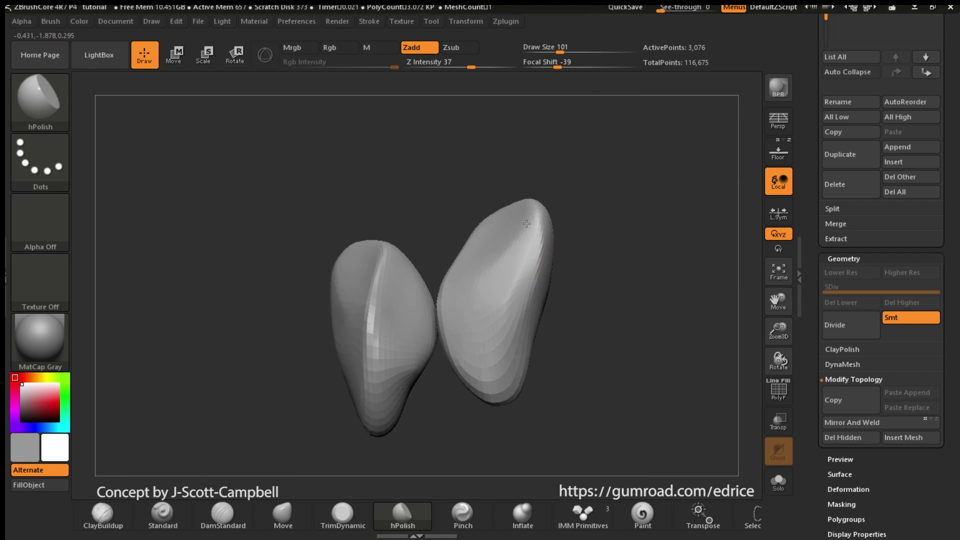
pyautogui.keyDown('ctrl'); pyautogui.keyDown('shift'); pyautogui.click(650, 230); pyautogui.keyUp('shift'); pyautogui.keyUp('ctrl')
pyautogui.moveTo(665, 260)
pyautogui.mouseDown()
pyautogui.moveTo(700, 310)
pyautogui.moveTo(686, 265)
pyautogui.moveTo(625, 225)
pyautogui.mouseUp()
# Wrap the tops of the shoulder blades around the shoulders with Move Topological, raising the draw size to 167.
pyautogui.click(40, 100)
pyautogui.click(416, 149)
pyautogui.moveTo(665, 150); pyautogui.dragTo(560, 95)
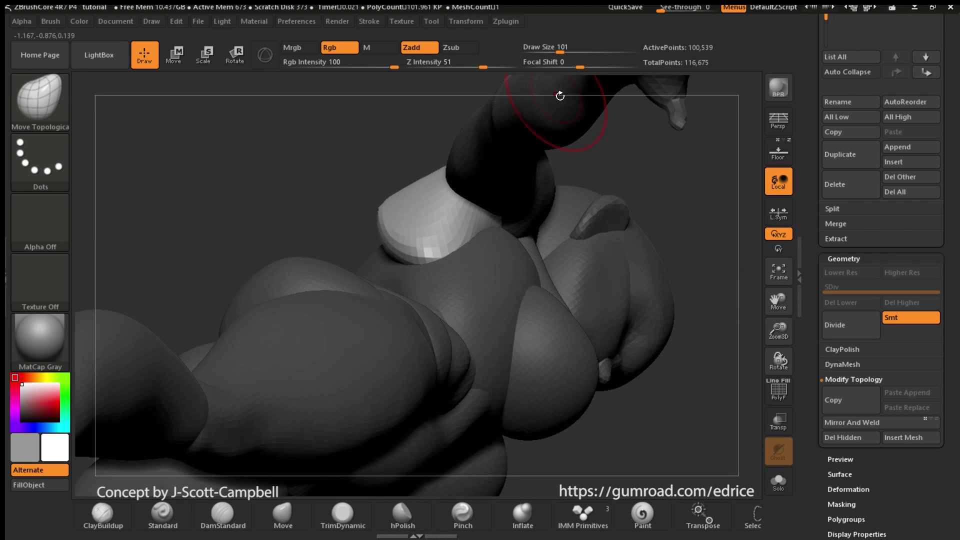
pyautogui.moveTo(392, 246); pyautogui.dragTo(407, 237)
pyautogui.moveTo(280, 165); pyautogui.dragTo(410, 201)
pyautogui.moveTo(650, 270); pyautogui.dragTo(600, 210)
pyautogui.moveTo(354, 192); pyautogui.dragTo(351, 183)
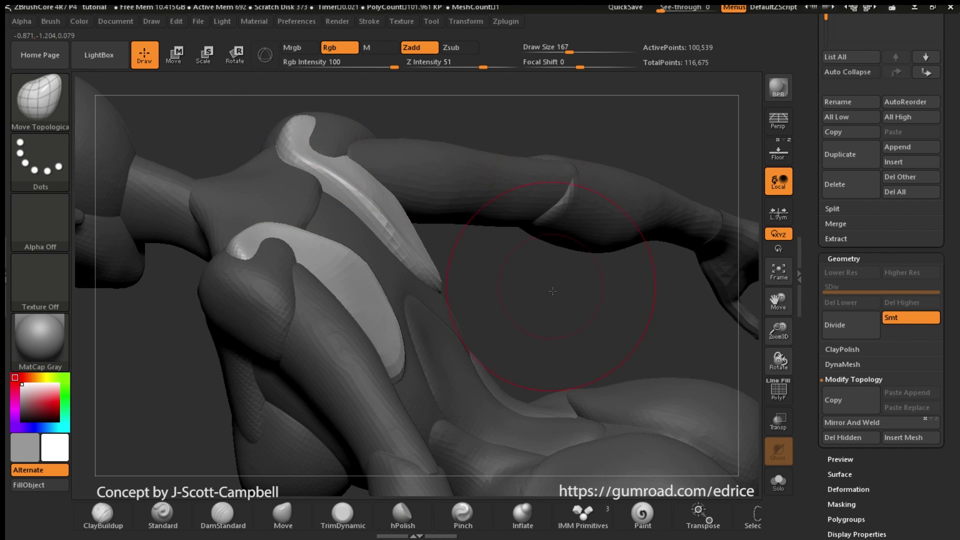
pyautogui.moveTo(550, 289); pyautogui.dragTo(670, 145)
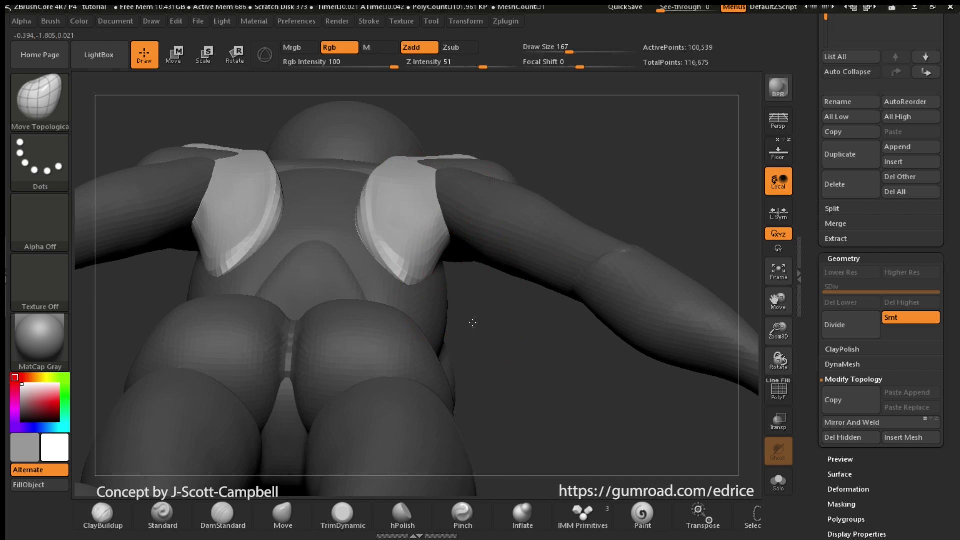
# Reshape the isolated shoulder blades with Move Topological at draw size 120, comparing them with the rest of the body shown.
pyautogui.keyDown('ctrl'); pyautogui.keyDown('shift'); pyautogui.click(405, 210); pyautogui.keyUp('shift'); pyautogui.keyUp('ctrl')
pyautogui.moveTo(560, 210); pyautogui.dragTo(565, 295)
pyautogui.keyDown('ctrl'); pyautogui.keyDown('shift'); pyautogui.click(600, 225); pyautogui.keyUp('shift'); pyautogui.keyUp('ctrl')
pyautogui.moveTo(600, 225)
pyautogui.mouseDown()
pyautogui.moveTo(652, 195)
pyautogui.moveTo(592, 172)
pyautogui.moveTo(594, 215)
pyautogui.moveTo(555, 150)
pyautogui.mouseUp()
pyautogui.click(546, 48)
pyautogui.write('120')
pyautogui.keyDown('ctrl'); pyautogui.keyDown('shift'); pyautogui.click(418, 301); pyautogui.keyUp('shift'); pyautogui.keyUp('ctrl')
pyautogui.moveTo(405, 274); pyautogui.dragTo(402, 260)
pyautogui.keyDown('ctrl'); pyautogui.keyDown('shift'); pyautogui.click(600, 226); pyautogui.keyUp('shift'); pyautogui.keyUp('ctrl')
# Refine the edges and fit of the shoulder blades against the back with Move Topological at draw size 83.
pyautogui.moveTo(600, 225); pyautogui.dragTo(650, 240)
pyautogui.moveTo(621, 280); pyautogui.dragTo(600, 300)
pyautogui.click(551, 52)
pyautogui.moveTo(583, 261)
pyautogui.mouseDown()
pyautogui.moveTo(576, 315)
pyautogui.moveTo(598, 300)
pyautogui.mouseUp()
pyautogui.click(556, 52)
pyautogui.moveTo(635, 215); pyautogui.dragTo(310, 370)
pyautogui.moveTo(778, 301); pyautogui.dragTo(700, 300)
pyautogui.moveTo(725, 290); pyautogui.dragTo(696, 280)
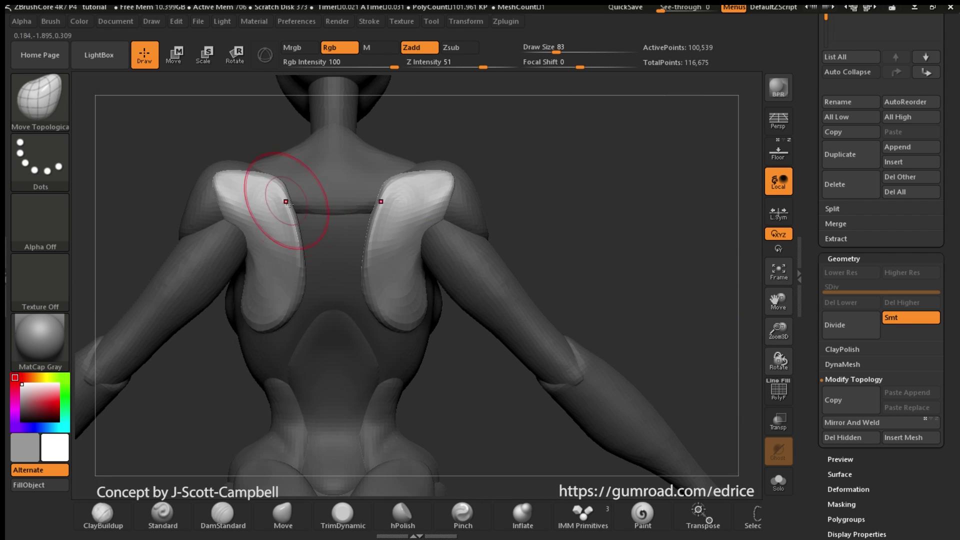
# Match the shoulder blades to the back reference on the floor grid with Move Topological at draw size 65, then hide the grid.
pyautogui.moveTo(787, 300); pyautogui.dragTo(818, 333)
pyautogui.click(779, 152)
pyautogui.moveTo(534, 256); pyautogui.dragTo(526, 216)
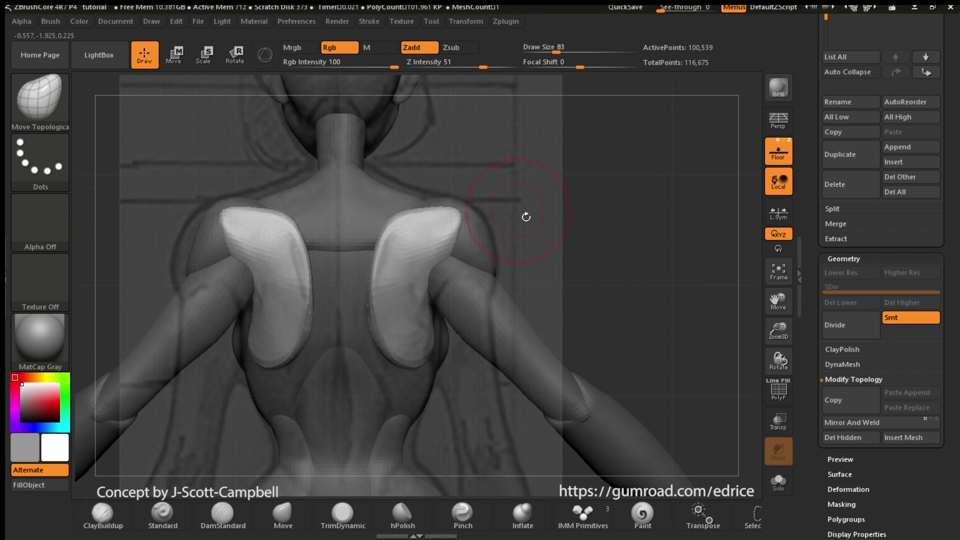
pyautogui.moveTo(402, 219); pyautogui.dragTo(361, 219)
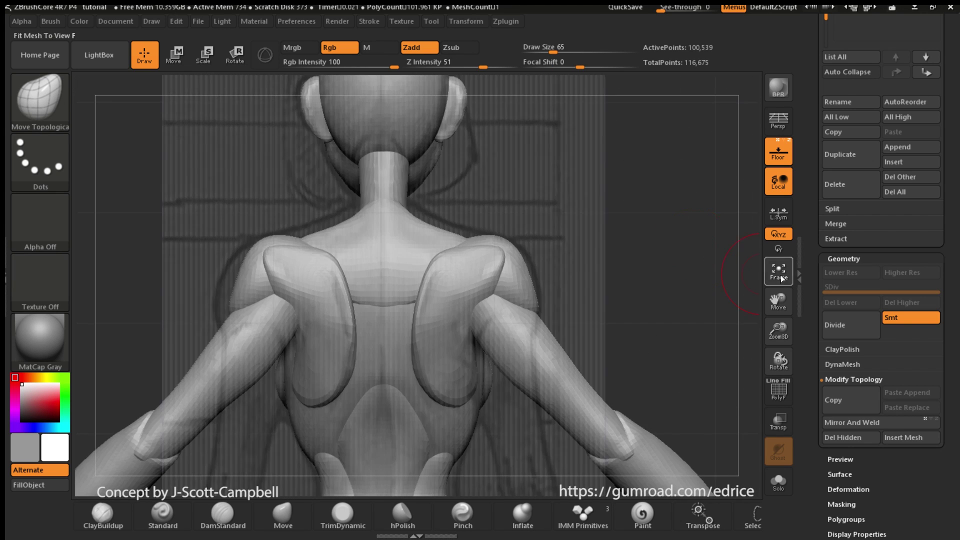
pyautogui.click(775, 156)
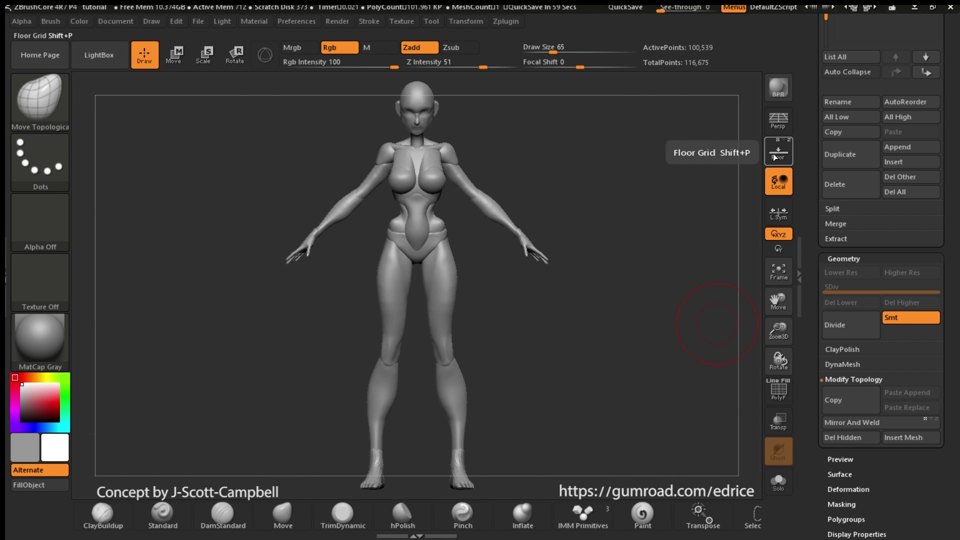
# Quick-save the project, then duplicate the body subtool and make PolySphere the active subtool above its copy PolySphere1.
pyautogui.click(625, 7)
pyautogui.moveTo(954, 31); pyautogui.dragTo(952, 335)
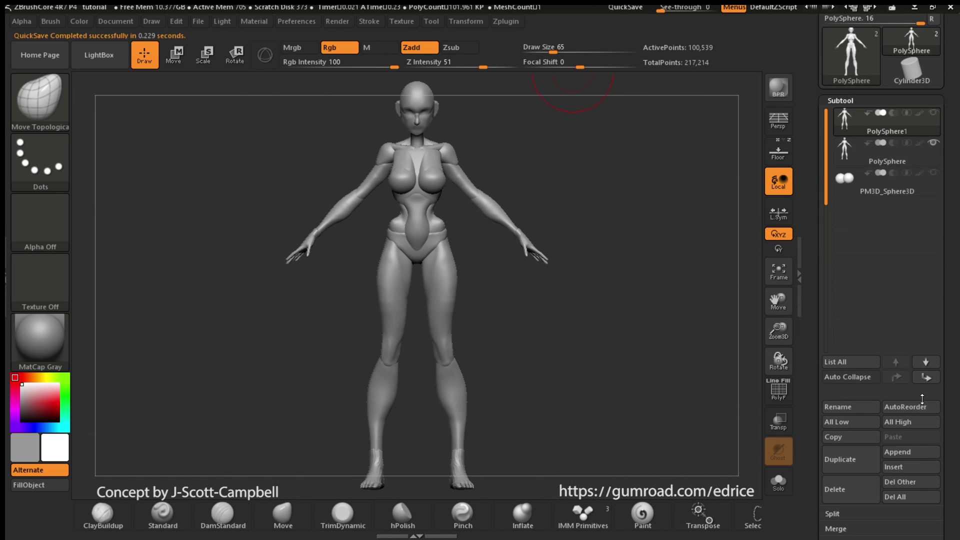
pyautogui.click(861, 151)
pyautogui.click(898, 377)
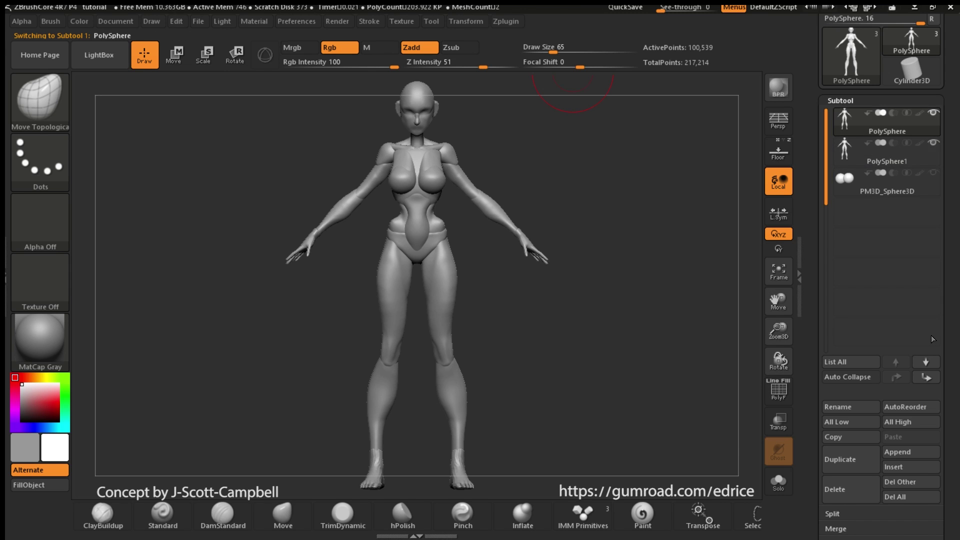
# Fuse the body parts of PolySphere into one mesh with DynaMesh at resolution 512 and Groups turned off.
pyautogui.moveTo(954, 498); pyautogui.dragTo(959, 221)
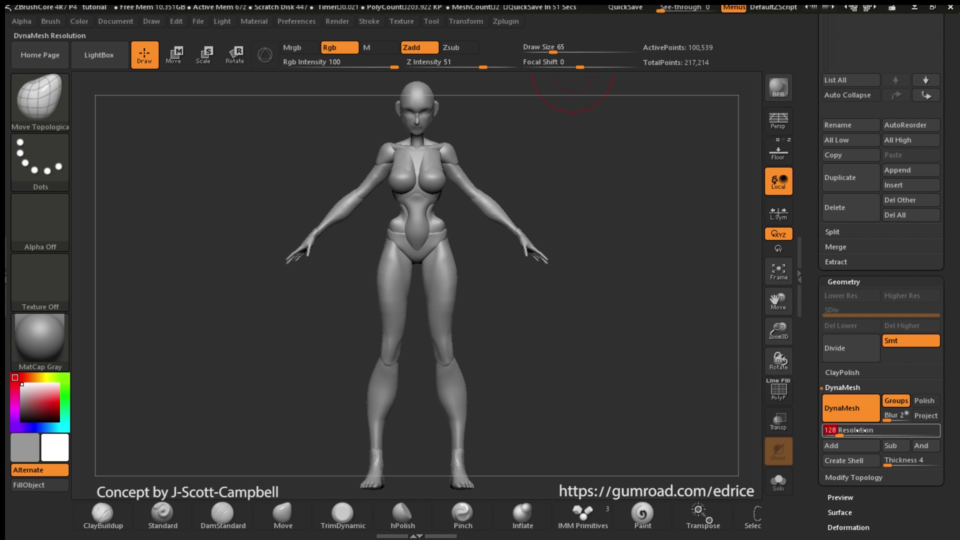
pyautogui.keyDown('ctrl'); pyautogui.moveTo(645, 372); pyautogui.dragTo(604, 360); pyautogui.keyUp('ctrl')
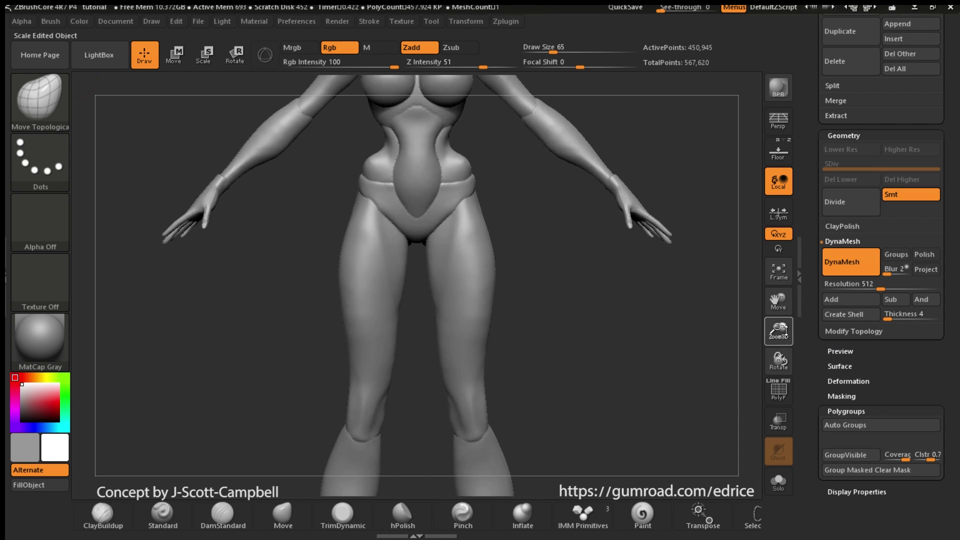
# Smooth the merged seams of the abdomen, hips and thighs with the Smooth brush at draw size 39.
pyautogui.keyDown('shift'); pyautogui.moveTo(433, 400); pyautogui.dragTo(413, 369); pyautogui.keyUp('shift')
pyautogui.moveTo(413, 369)
pyautogui.mouseDown(button='right')
pyautogui.moveTo(450, 350)
pyautogui.moveTo(510, 369)
pyautogui.mouseUp(button='right')
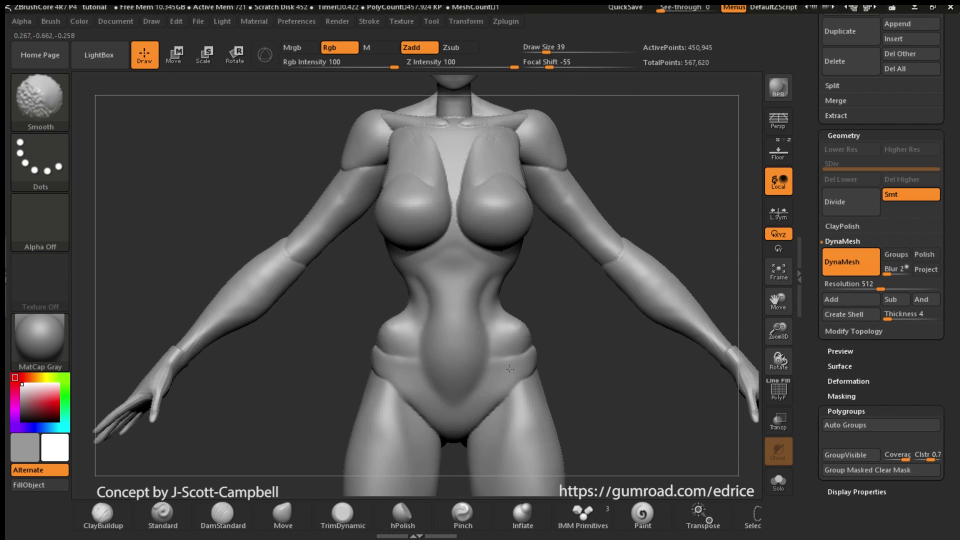
pyautogui.moveTo(520, 304)
pyautogui.mouseDown()
pyautogui.moveTo(575, 373)
pyautogui.moveTo(505, 438)
pyautogui.moveTo(576, 277)
pyautogui.moveTo(729, 337)
pyautogui.moveTo(778, 333)
pyautogui.moveTo(740, 391)
pyautogui.mouseUp()
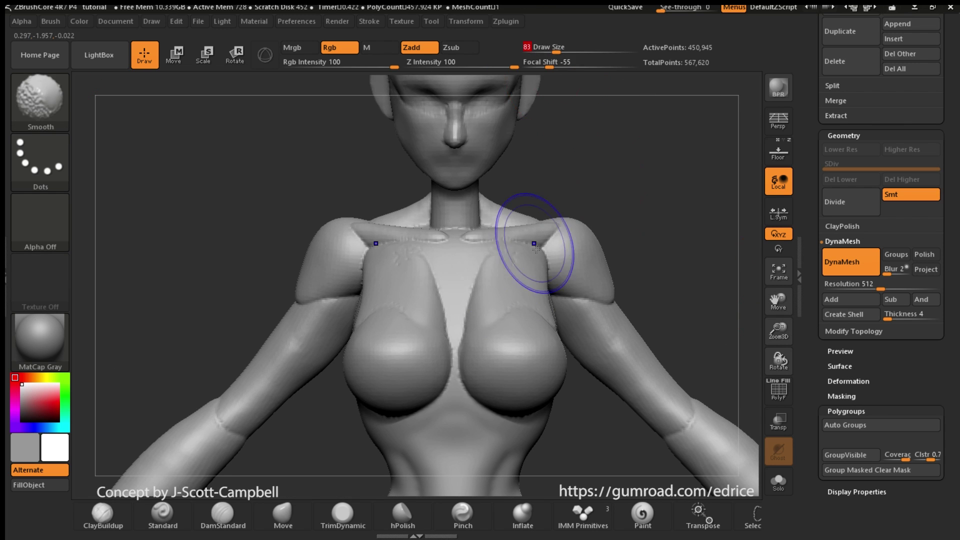
# Blend the seams of the chest, collarbones, shoulders and arms with the Smooth brush, using draw sizes 83 and 54.
pyautogui.moveTo(535, 242)
pyautogui.mouseDown()
pyautogui.moveTo(576, 322)
pyautogui.moveTo(665, 301)
pyautogui.moveTo(701, 253)
pyautogui.moveTo(784, 312)
pyautogui.moveTo(625, 294)
pyautogui.moveTo(219, 162)
pyautogui.moveTo(778, 330)
pyautogui.moveTo(369, 347)
pyautogui.moveTo(700, 293)
pyautogui.moveTo(466, 345)
pyautogui.moveTo(542, 335)
pyautogui.moveTo(645, 364)
pyautogui.moveTo(806, 316)
pyautogui.moveTo(690, 350)
pyautogui.mouseUp()
pyautogui.click(40, 103)
pyautogui.click(536, 120)
pyautogui.moveTo(195, 201); pyautogui.dragTo(202, 233)
pyautogui.moveTo(697, 364)
pyautogui.keyDown('shift'); pyautogui.mouseDown()
pyautogui.moveTo(499, 265)
pyautogui.moveTo(645, 334)
pyautogui.moveTo(368, 370)
pyautogui.moveTo(372, 465)
pyautogui.moveTo(343, 228)
pyautogui.moveTo(305, 319)
pyautogui.moveTo(577, 254)
pyautogui.moveTo(615, 320)
pyautogui.moveTo(657, 318)
pyautogui.moveTo(592, 172)
pyautogui.moveTo(558, 300)
pyautogui.moveTo(778, 331)
pyautogui.mouseUp(); pyautogui.keyUp('shift')
pyautogui.keyDown('shift'); pyautogui.moveTo(670, 321); pyautogui.dragTo(642, 295); pyautogui.keyUp('shift')
pyautogui.moveTo(701, 287); pyautogui.dragTo(582, 111)
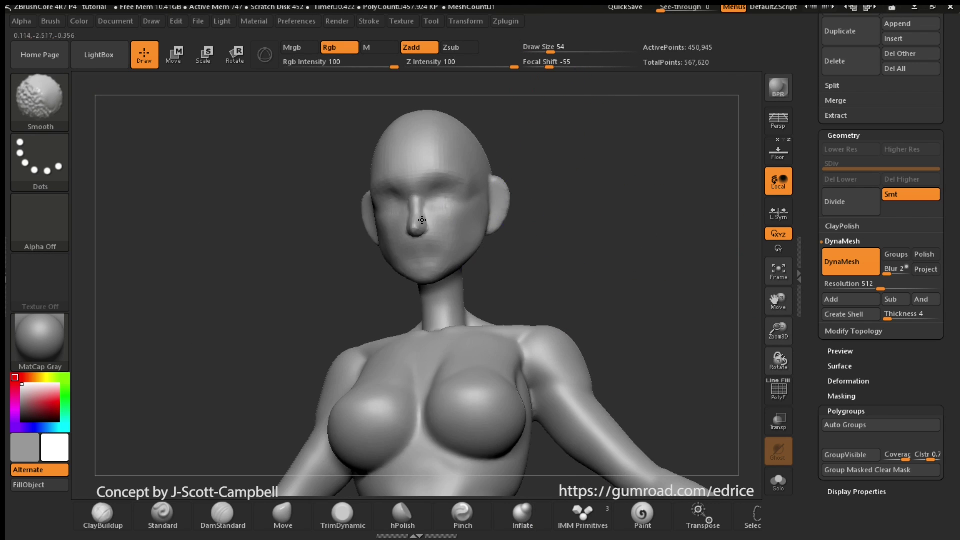
# Build up the muscles along the sides of the neck with ClayBuildup at draw size 54.
pyautogui.moveTo(640, 240); pyautogui.dragTo(773, 345)
pyautogui.moveTo(700, 270); pyautogui.dragTo(630, 275)
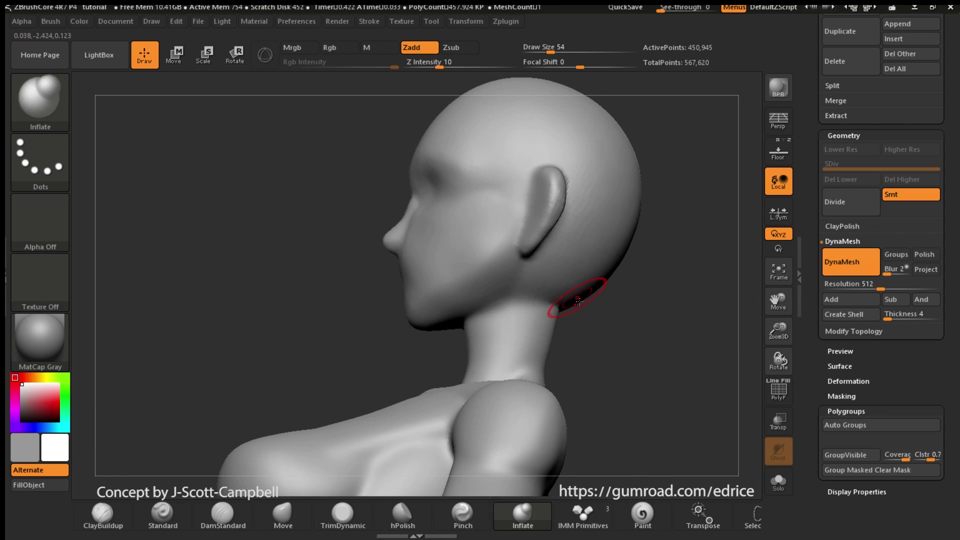
pyautogui.moveTo(640, 241)
pyautogui.mouseDown()
pyautogui.moveTo(653, 225)
pyautogui.moveTo(725, 250)
pyautogui.mouseUp()
pyautogui.click(103, 516)
pyautogui.moveTo(671, 270); pyautogui.dragTo(600, 270)
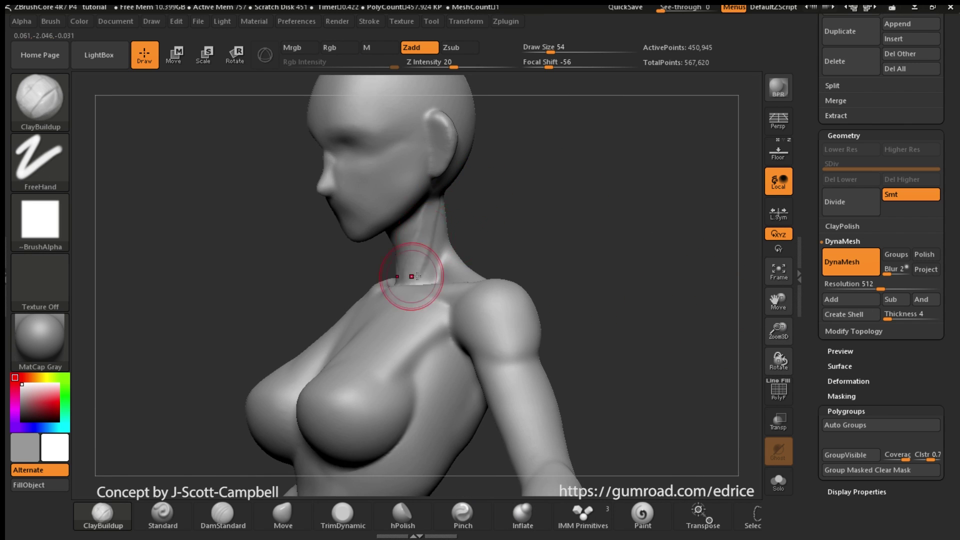
pyautogui.moveTo(504, 210)
pyautogui.mouseDown()
pyautogui.moveTo(591, 227)
pyautogui.moveTo(388, 392)
pyautogui.moveTo(420, 300)
pyautogui.moveTo(439, 279)
pyautogui.moveTo(456, 285)
pyautogui.moveTo(402, 264)
pyautogui.mouseUp()
pyautogui.moveTo(560, 265)
pyautogui.mouseDown()
pyautogui.moveTo(609, 269)
pyautogui.moveTo(553, 187)
pyautogui.mouseUp()
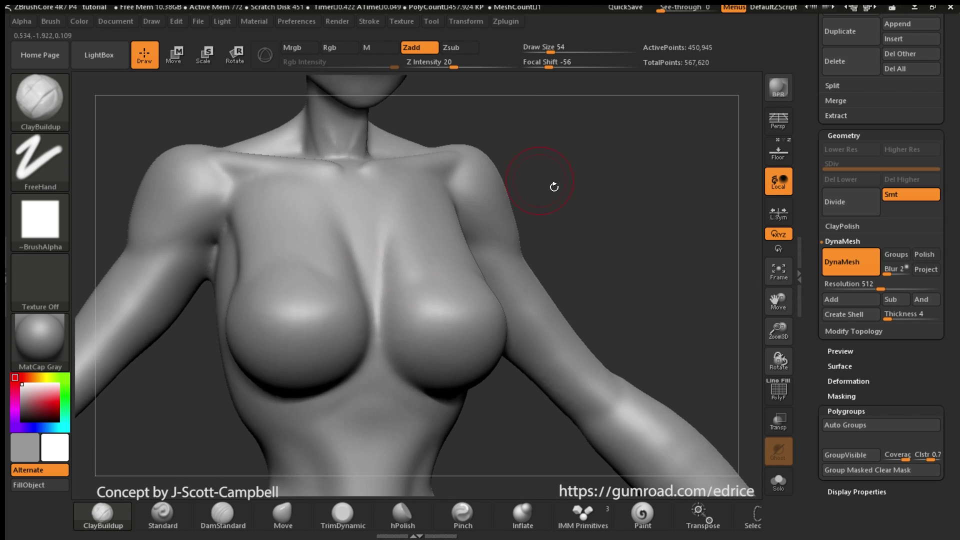
# Smooth the upper chest and the junction of the shoulders with the upper arms.
pyautogui.keyDown('shift'); pyautogui.moveTo(418, 225); pyautogui.dragTo(421, 236); pyautogui.keyUp('shift')
pyautogui.moveTo(601, 220); pyautogui.dragTo(611, 260)
pyautogui.keyDown('shift'); pyautogui.moveTo(512, 270); pyautogui.dragTo(504, 319); pyautogui.keyUp('shift')
# Build up the elbows on the back of the arms with ClayBuildup at draw size 54 and smooth them.
pyautogui.moveTo(779, 361)
pyautogui.mouseDown()
pyautogui.moveTo(675, 361)
pyautogui.moveTo(870, 355)
pyautogui.mouseUp()
pyautogui.moveTo(779, 331)
pyautogui.mouseDown()
pyautogui.moveTo(779, 305)
pyautogui.moveTo(779, 360)
pyautogui.mouseUp()
pyautogui.moveTo(779, 302); pyautogui.dragTo(821, 333)
pyautogui.moveTo(567, 239); pyautogui.dragTo(538, 265)
pyautogui.moveTo(690, 279); pyautogui.dragTo(607, 280)
pyautogui.moveTo(700, 345); pyautogui.dragTo(601, 340)
pyautogui.moveTo(786, 313); pyautogui.dragTo(721, 368)
pyautogui.moveTo(390, 345); pyautogui.dragTo(461, 346)
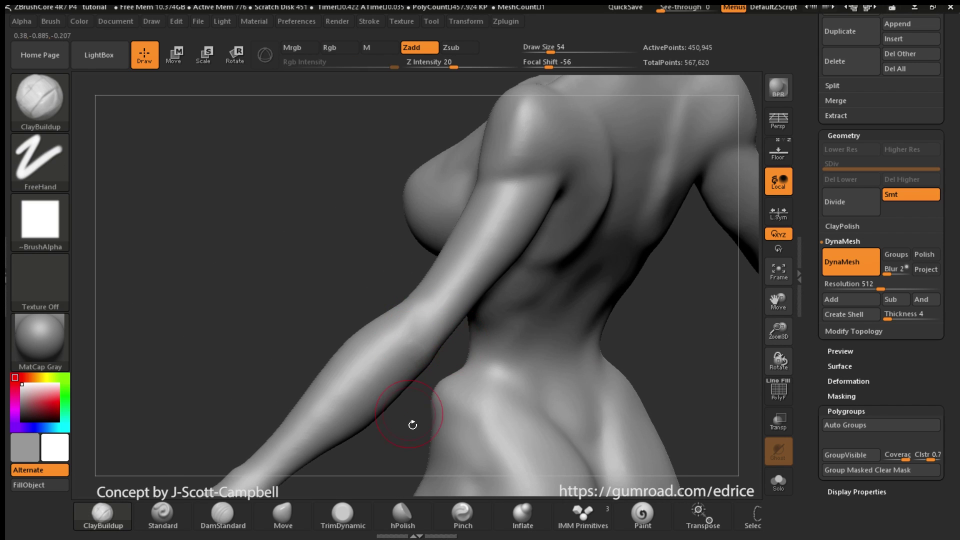
pyautogui.moveTo(413, 425)
pyautogui.mouseDown()
pyautogui.moveTo(322, 285)
pyautogui.moveTo(321, 379)
pyautogui.moveTo(480, 321)
pyautogui.mouseUp()
pyautogui.keyDown('shift'); pyautogui.moveTo(217, 233); pyautogui.dragTo(240, 281); pyautogui.keyUp('shift')
pyautogui.moveTo(300, 175)
pyautogui.mouseDown()
pyautogui.moveTo(362, 169)
pyautogui.moveTo(466, 225)
pyautogui.mouseUp()
pyautogui.moveTo(382, 277)
pyautogui.mouseDown()
pyautogui.moveTo(326, 283)
pyautogui.moveTo(350, 290)
pyautogui.mouseUp()
pyautogui.moveTo(511, 273)
pyautogui.mouseDown()
pyautogui.moveTo(383, 306)
pyautogui.moveTo(430, 325)
pyautogui.moveTo(483, 305)
pyautogui.mouseUp()
pyautogui.keyDown('shift'); pyautogui.moveTo(421, 281); pyautogui.dragTo(420, 306); pyautogui.keyUp('shift')
pyautogui.moveTo(490, 273)
pyautogui.mouseDown()
pyautogui.moveTo(449, 269)
pyautogui.moveTo(527, 245)
pyautogui.mouseUp()
pyautogui.moveTo(551, 301); pyautogui.dragTo(670, 292)
# Shape the inner elbows and upper forearms with ClayBuildup at draw size 54, blending the strokes with Smooth.
pyautogui.moveTo(783, 306); pyautogui.dragTo(666, 246)
pyautogui.moveTo(540, 361)
pyautogui.mouseDown()
pyautogui.moveTo(677, 177)
pyautogui.moveTo(655, 225)
pyautogui.moveTo(562, 317)
pyautogui.moveTo(501, 295)
pyautogui.mouseUp()
pyautogui.moveTo(575, 311); pyautogui.dragTo(540, 320)
pyautogui.keyDown('shift'); pyautogui.moveTo(496, 368); pyautogui.dragTo(507, 387); pyautogui.keyUp('shift')
pyautogui.moveTo(609, 240); pyautogui.dragTo(580, 242)
pyautogui.moveTo(492, 266)
pyautogui.mouseDown()
pyautogui.moveTo(484, 229)
pyautogui.moveTo(486, 294)
pyautogui.mouseUp()
pyautogui.moveTo(481, 235); pyautogui.dragTo(494, 270)
pyautogui.moveTo(609, 241); pyautogui.dragTo(580, 242)
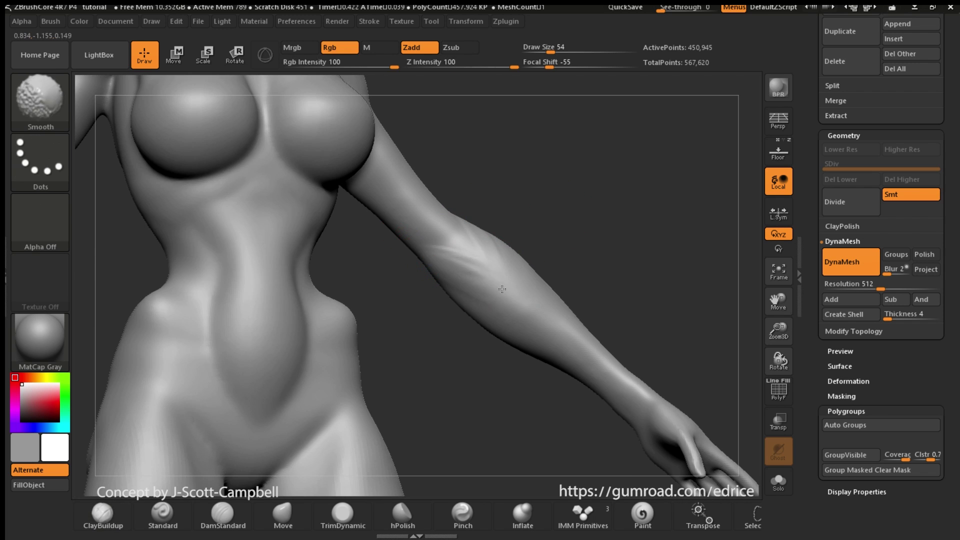
pyautogui.keyDown('shift'); pyautogui.moveTo(465, 235); pyautogui.dragTo(480, 270); pyautogui.keyUp('shift')
pyautogui.moveTo(441, 289); pyautogui.dragTo(450, 296)
pyautogui.moveTo(648, 267)
pyautogui.mouseDown()
pyautogui.moveTo(637, 266)
pyautogui.moveTo(665, 270)
pyautogui.mouseUp()
# Fill the transitions between abdomen, hips and groin with ClayBuildup at draw size 54 and smooth them.
pyautogui.moveTo(710, 301)
pyautogui.keyDown('alt'); pyautogui.mouseDown()
pyautogui.moveTo(796, 354)
pyautogui.moveTo(740, 310)
pyautogui.mouseUp(); pyautogui.keyUp('alt')
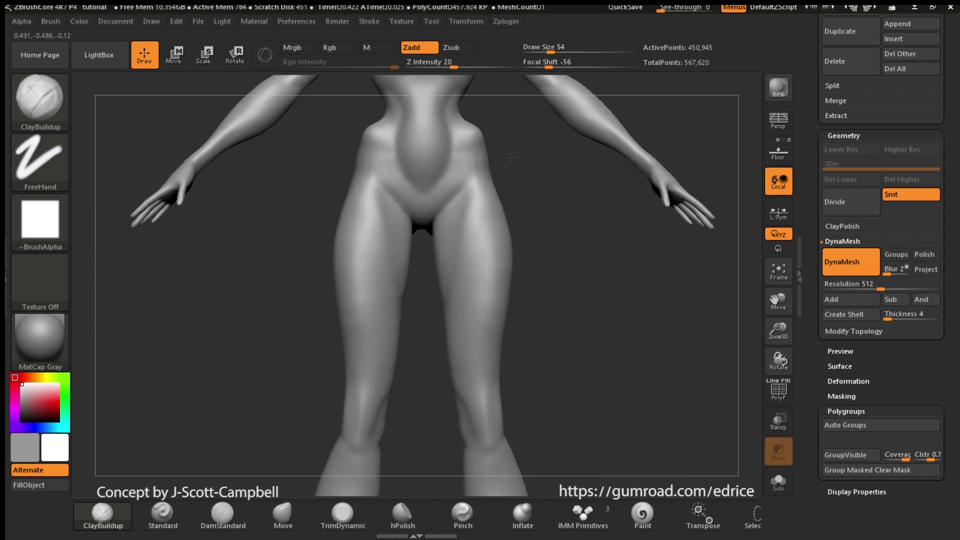
pyautogui.moveTo(600, 260); pyautogui.dragTo(573, 262)
pyautogui.keyDown('shift'); pyautogui.moveTo(470, 300); pyautogui.dragTo(467, 340); pyautogui.keyUp('shift')
pyautogui.moveTo(567, 199)
pyautogui.keyDown('shift'); pyautogui.mouseDown()
pyautogui.moveTo(588, 208)
pyautogui.moveTo(600, 320)
pyautogui.mouseUp(); pyautogui.keyUp('shift')
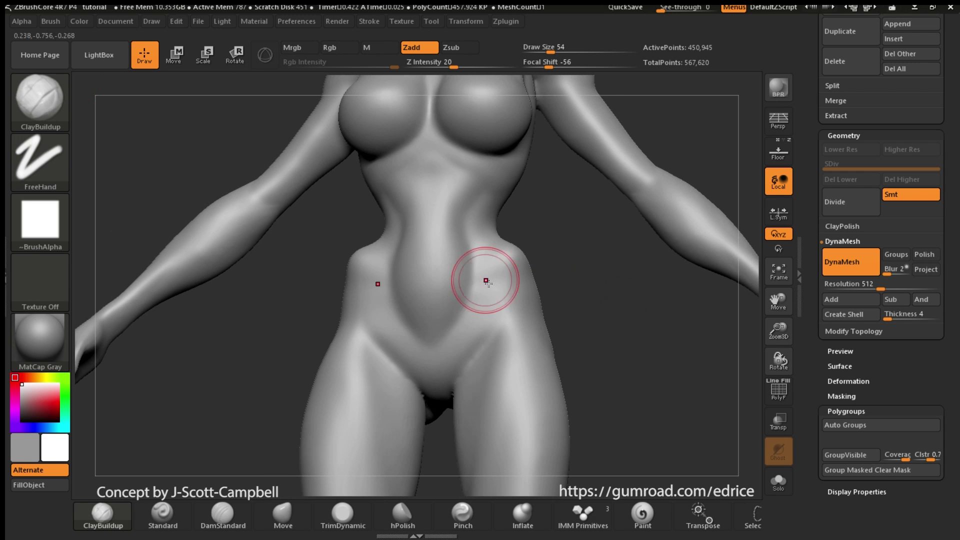
pyautogui.moveTo(487, 279); pyautogui.dragTo(482, 320)
pyautogui.keyDown('shift'); pyautogui.moveTo(485, 280); pyautogui.dragTo(481, 320); pyautogui.keyUp('shift')
pyautogui.moveTo(605, 300); pyautogui.dragTo(575, 297)
pyautogui.moveTo(486, 285)
pyautogui.mouseDown()
pyautogui.moveTo(487, 327)
pyautogui.moveTo(471, 341)
pyautogui.mouseUp()
pyautogui.keyDown('shift'); pyautogui.moveTo(475, 310); pyautogui.dragTo(433, 369); pyautogui.keyUp('shift')
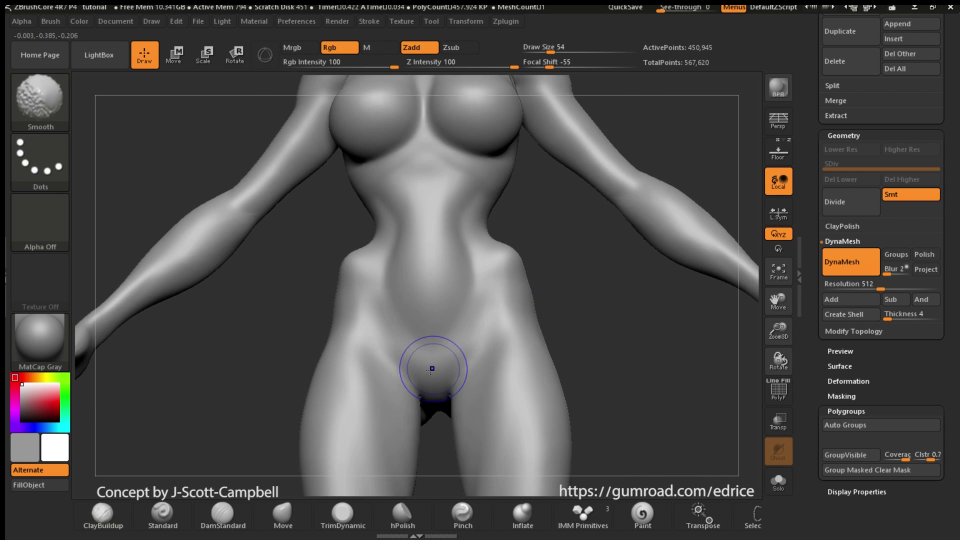
# Flatten the hips and the outer sides of the pelvis with hPolish at draw size 54.
pyautogui.moveTo(625, 301); pyautogui.dragTo(593, 303)
pyautogui.moveTo(519, 285); pyautogui.dragTo(516, 310)
pyautogui.click(55, 113)
pyautogui.moveTo(625, 300)
pyautogui.mouseDown()
pyautogui.moveTo(590, 300)
pyautogui.moveTo(562, 326)
pyautogui.mouseUp()
pyautogui.click(295, 116)
pyautogui.moveTo(600, 305); pyautogui.dragTo(630, 305)
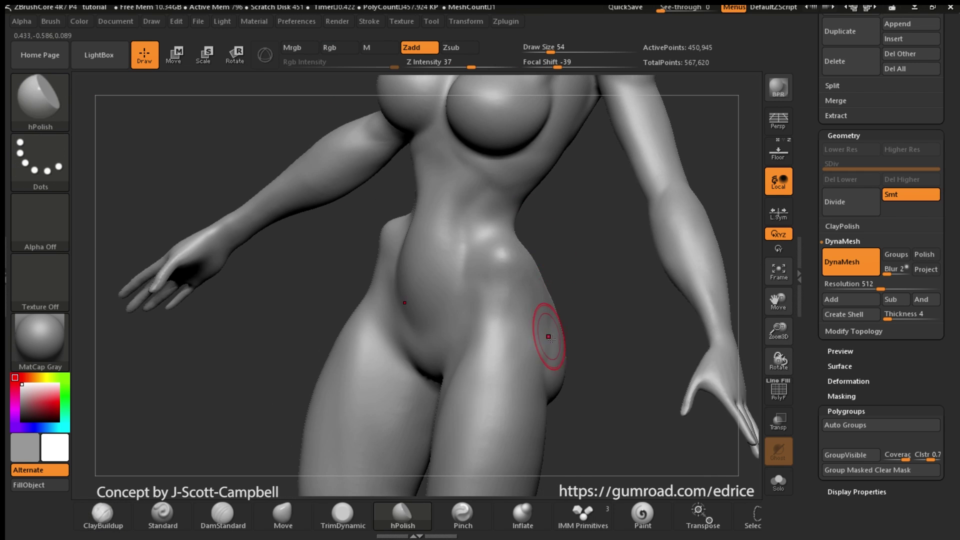
pyautogui.moveTo(549, 334); pyautogui.dragTo(545, 310)
pyautogui.moveTo(573, 348); pyautogui.dragTo(583, 349)
pyautogui.moveTo(700, 320); pyautogui.dragTo(600, 321)
pyautogui.moveTo(740, 265)
pyautogui.mouseDown()
pyautogui.moveTo(670, 257)
pyautogui.moveTo(604, 223)
pyautogui.mouseUp()
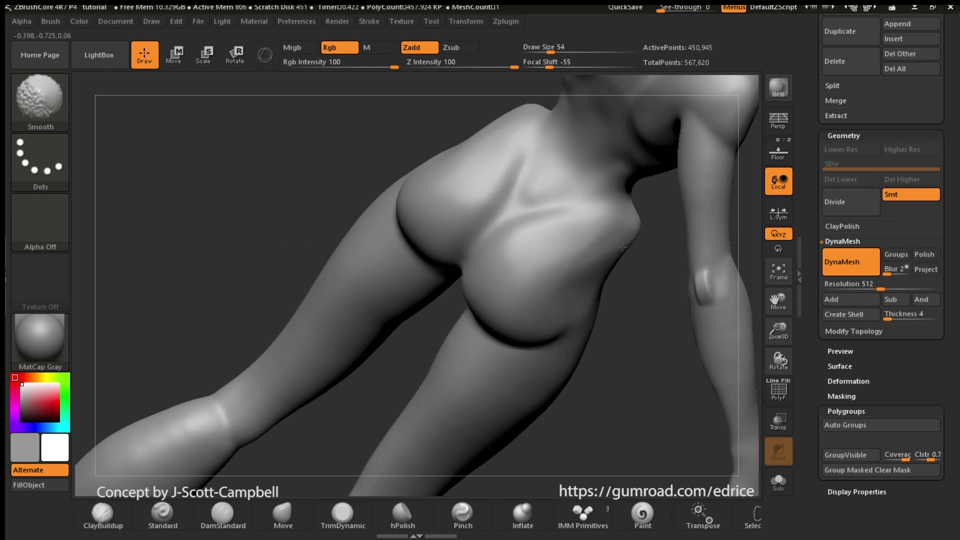
# Smooth the upper buttocks and polish the lower back with hPolish at draw size 39.
pyautogui.moveTo(700, 300)
pyautogui.mouseDown()
pyautogui.moveTo(640, 280)
pyautogui.moveTo(715, 300)
pyautogui.mouseUp()
pyautogui.keyDown('shift'); pyautogui.moveTo(590, 233); pyautogui.dragTo(585, 245); pyautogui.keyUp('shift')
pyautogui.moveTo(676, 296)
pyautogui.mouseDown()
pyautogui.moveTo(695, 290)
pyautogui.moveTo(653, 304)
pyautogui.moveTo(679, 356)
pyautogui.moveTo(648, 270)
pyautogui.moveTo(579, 205)
pyautogui.moveTo(649, 215)
pyautogui.moveTo(675, 300)
pyautogui.moveTo(701, 339)
pyautogui.moveTo(613, 302)
pyautogui.moveTo(527, 210)
pyautogui.mouseUp()
pyautogui.press('[')
pyautogui.moveTo(696, 210); pyautogui.dragTo(595, 182)
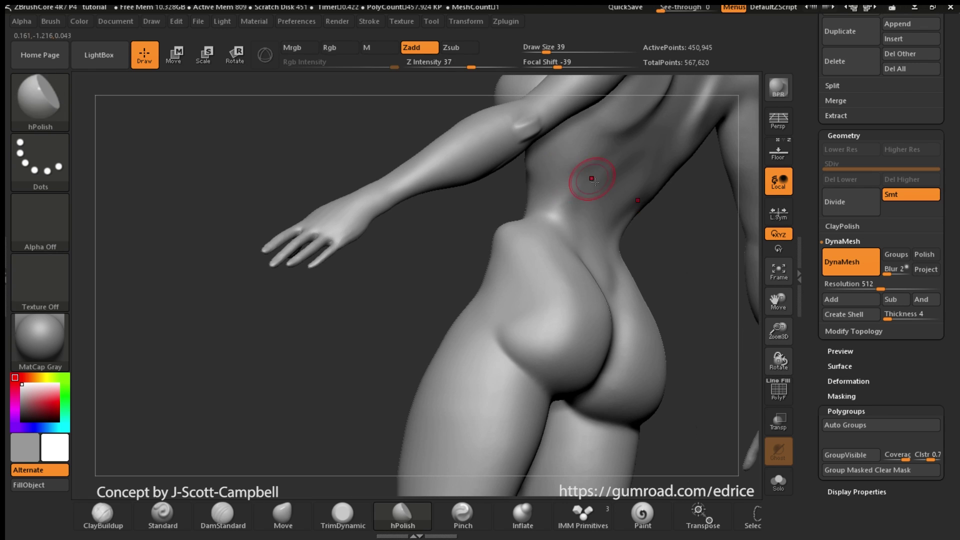
# Polish and smooth the lower legs and ankles with hPolish at draw size 62.
pyautogui.keyDown('shift'); pyautogui.moveTo(688, 245); pyautogui.dragTo(700, 288); pyautogui.keyUp('shift')
pyautogui.click(778, 273)
pyautogui.moveTo(779, 331); pyautogui.dragTo(798, 367)
pyautogui.moveTo(782, 304)
pyautogui.mouseDown()
pyautogui.moveTo(815, 272)
pyautogui.moveTo(838, 272)
pyautogui.mouseUp()
pyautogui.press(']')
pyautogui.moveTo(695, 280); pyautogui.dragTo(600, 280)
pyautogui.keyDown('shift'); pyautogui.moveTo(412, 326); pyautogui.dragTo(411, 350); pyautogui.keyUp('shift')
pyautogui.moveTo(565, 300)
pyautogui.mouseDown()
pyautogui.moveTo(695, 300)
pyautogui.moveTo(595, 300)
pyautogui.mouseUp()
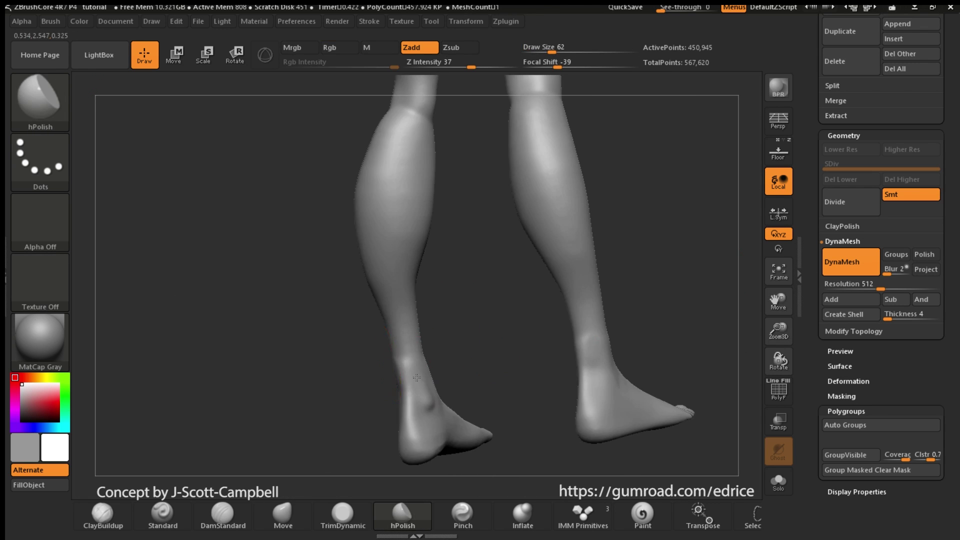
pyautogui.moveTo(350, 350)
pyautogui.mouseDown()
pyautogui.moveTo(461, 344)
pyautogui.moveTo(510, 275)
pyautogui.mouseUp()
# Adjust the profile of the ankles and heels with the Move brush, using draw sizes 112 and 94.
pyautogui.press('b')
pyautogui.press('m')
pyautogui.press('v')
pyautogui.press(']')
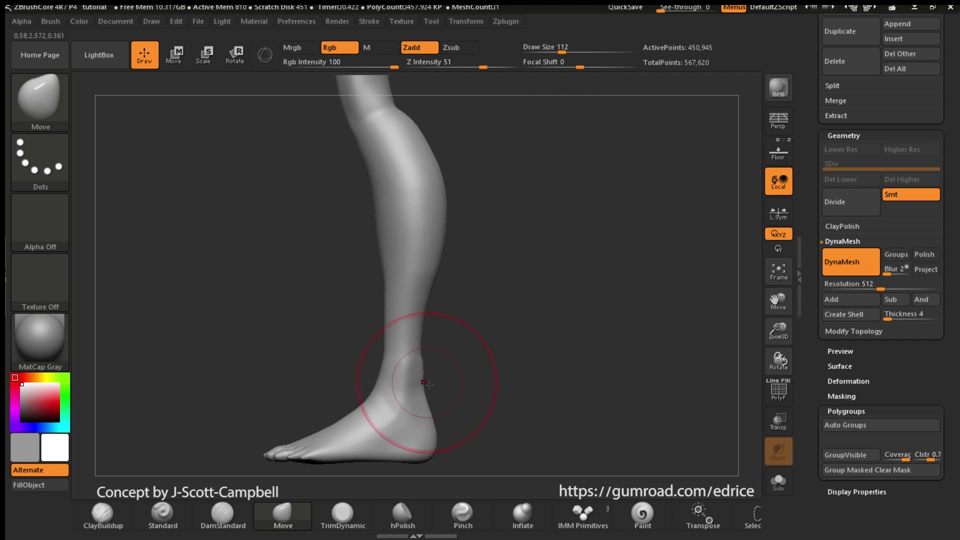
pyautogui.moveTo(779, 302); pyautogui.dragTo(807, 226)
pyautogui.press(']')
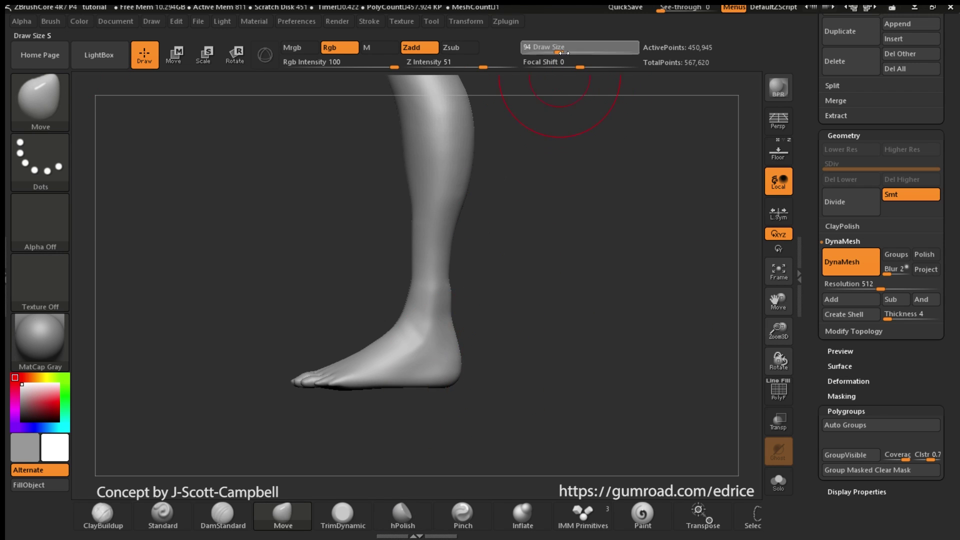
pyautogui.moveTo(564, 53); pyautogui.dragTo(558, 53)
pyautogui.moveTo(600, 190); pyautogui.dragTo(541, 180)
# Flatten the planes around the knees with hPolish at draw size 56.
pyautogui.press('b')
pyautogui.press('h')
pyautogui.press('p')
pyautogui.keyDown('shift'); pyautogui.moveTo(645, 200); pyautogui.dragTo(571, 199); pyautogui.keyUp('shift')
pyautogui.moveTo(456, 346); pyautogui.dragTo(540, 318)
pyautogui.moveTo(417, 284); pyautogui.dragTo(418, 323)
pyautogui.moveTo(120, 160); pyautogui.dragTo(146, 152)
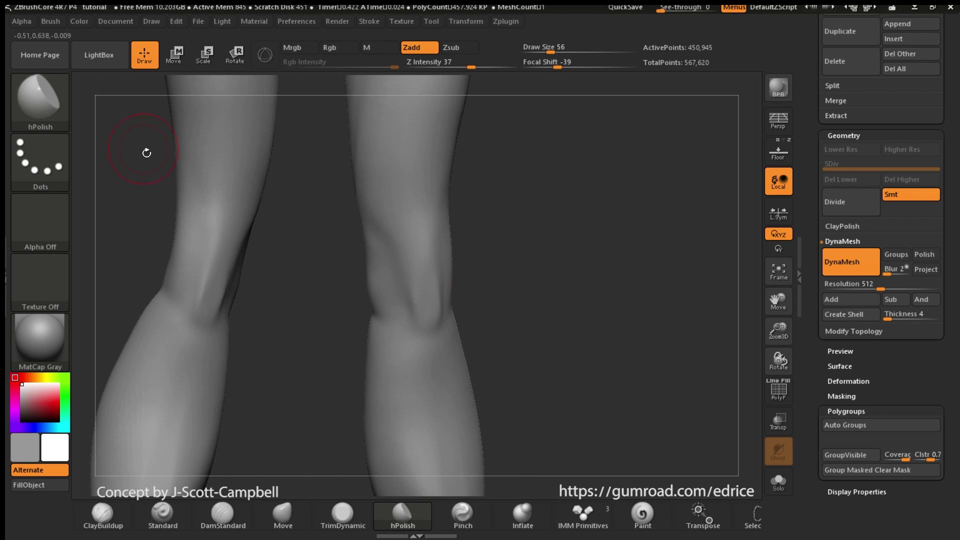
# Define the kneecap contours with DamStandard at draw size 56 and soften them with Smooth.
pyautogui.click(223, 515)
pyautogui.moveTo(403, 275); pyautogui.dragTo(417, 331)
pyautogui.moveTo(320, 236)
pyautogui.mouseDown()
pyautogui.moveTo(350, 250)
pyautogui.moveTo(367, 285)
pyautogui.moveTo(420, 291)
pyautogui.moveTo(441, 314)
pyautogui.mouseUp()
pyautogui.keyDown('shift'); pyautogui.moveTo(538, 305); pyautogui.dragTo(506, 303); pyautogui.keyUp('shift')
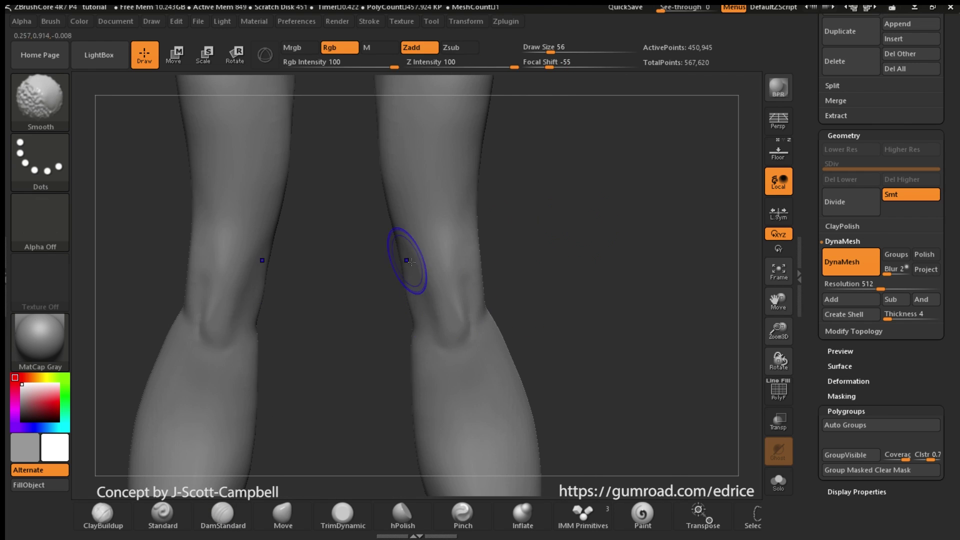
pyautogui.keyDown('alt'); pyautogui.moveTo(575, 300); pyautogui.dragTo(571, 240); pyautogui.keyUp('alt')
# Carve the contours of the collarbones with DamStandard at draw size 56 and smooth their inner ends.
pyautogui.moveTo(600, 281)
pyautogui.mouseDown()
pyautogui.moveTo(645, 285)
pyautogui.moveTo(600, 295)
pyautogui.moveTo(641, 341)
pyautogui.moveTo(542, 330)
pyautogui.moveTo(516, 340)
pyautogui.mouseUp()
pyautogui.press('f')
pyautogui.moveTo(522, 207); pyautogui.dragTo(479, 259)
pyautogui.moveTo(620, 280); pyautogui.dragTo(685, 250)
pyautogui.moveTo(700, 190); pyautogui.dragTo(696, 215)
pyautogui.keyDown('alt'); pyautogui.moveTo(620, 200); pyautogui.dragTo(623, 265); pyautogui.keyUp('alt')
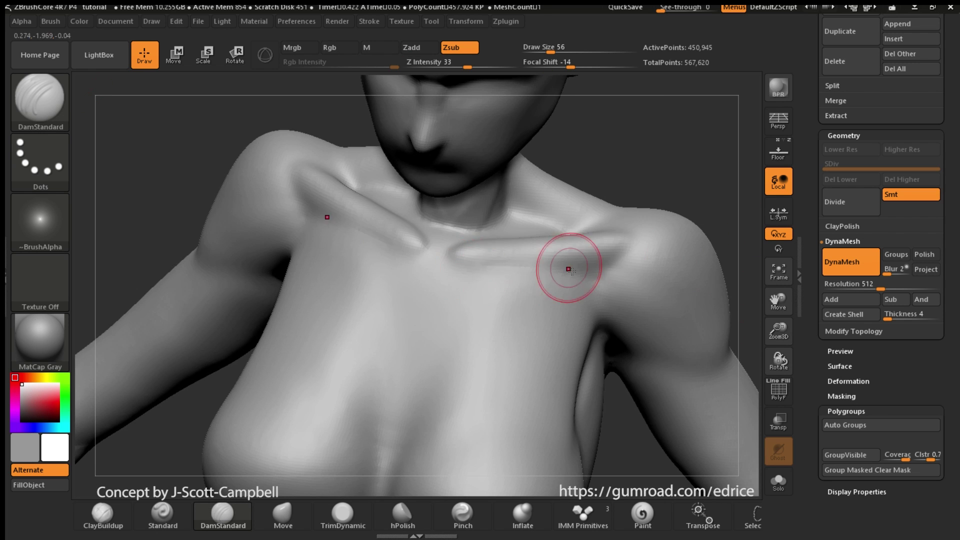
pyautogui.keyDown('shift'); pyautogui.moveTo(484, 275); pyautogui.dragTo(470, 265); pyautogui.keyUp('shift')
pyautogui.moveTo(650, 150); pyautogui.dragTo(600, 125)
pyautogui.moveTo(575, 200); pyautogui.dragTo(555, 215)
pyautogui.moveTo(400, 360); pyautogui.dragTo(407, 375)
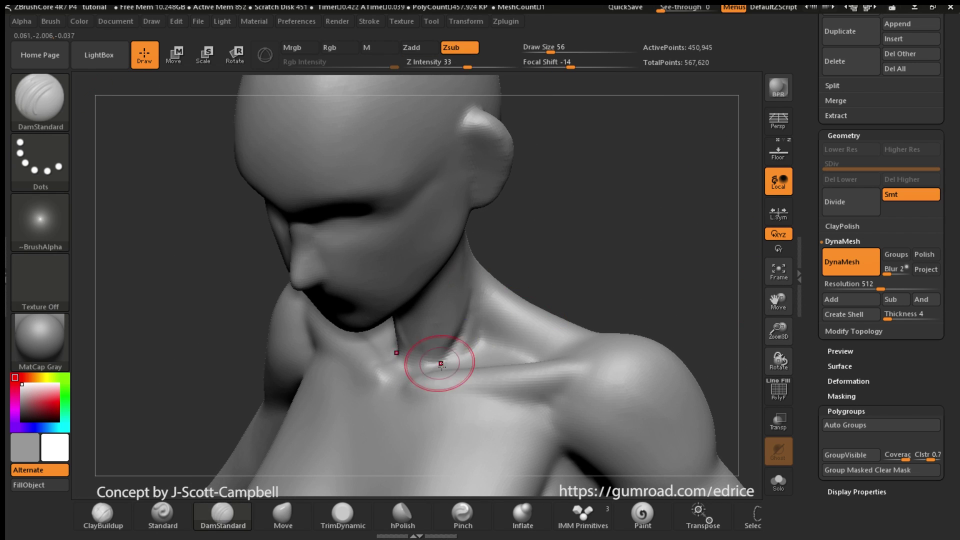
pyautogui.moveTo(135, 280); pyautogui.dragTo(178, 232)
# Strengthen the neck muscles down to the collarbones with ClayBuildup at draw size 56 and smooth the transition to the shoulders.
pyautogui.click(103, 516)
pyautogui.moveTo(660, 205)
pyautogui.mouseDown()
pyautogui.moveTo(603, 216)
pyautogui.moveTo(595, 260)
pyautogui.mouseUp()
pyautogui.moveTo(468, 260); pyautogui.dragTo(437, 322)
pyautogui.moveTo(651, 225); pyautogui.dragTo(605, 190)
pyautogui.moveTo(465, 240)
pyautogui.mouseDown()
pyautogui.moveTo(446, 304)
pyautogui.moveTo(443, 280)
pyautogui.mouseUp()
pyautogui.moveTo(650, 225)
pyautogui.mouseDown()
pyautogui.moveTo(605, 228)
pyautogui.moveTo(610, 200)
pyautogui.mouseUp()
pyautogui.keyDown('shift'); pyautogui.moveTo(525, 235); pyautogui.dragTo(549, 260); pyautogui.keyUp('shift')
pyautogui.moveTo(620, 235)
pyautogui.mouseDown()
pyautogui.moveTo(607, 279)
pyautogui.moveTo(701, 298)
pyautogui.moveTo(523, 274)
pyautogui.mouseUp()
pyautogui.press('f')
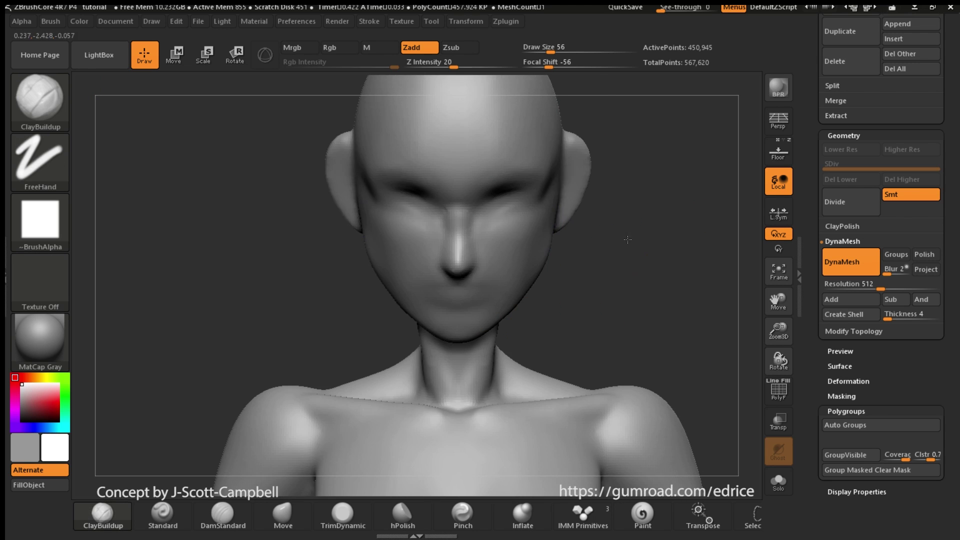
# Carve the inner forms of the ears with DamStandard at draw size 56.
pyautogui.press('b')
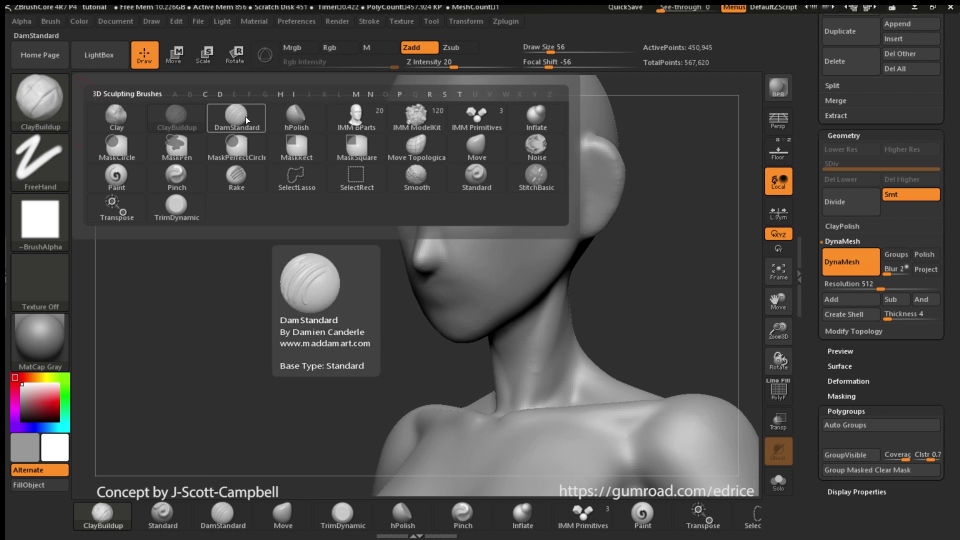
pyautogui.click(246, 116)
pyautogui.moveTo(674, 181); pyautogui.dragTo(611, 162)
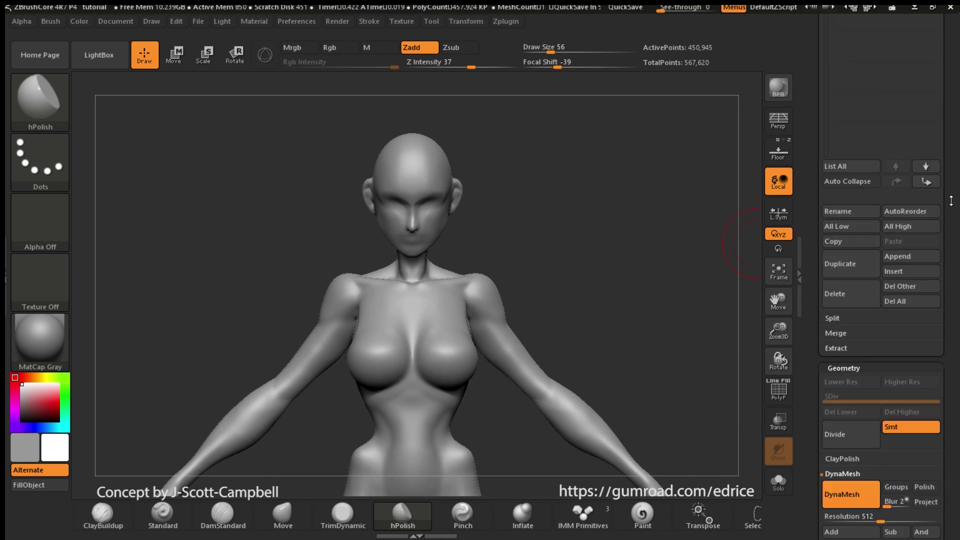
# Turn on perspective, show the eye spheres and sculpt the eyelids around them with ClayBuildup and Smooth at draw size 56.
pyautogui.click(779, 272)
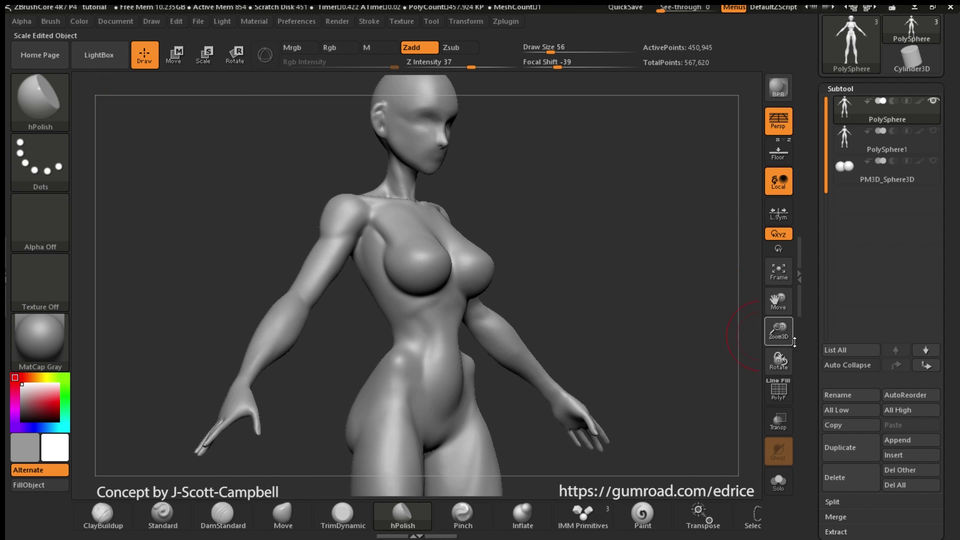
pyautogui.press('b')
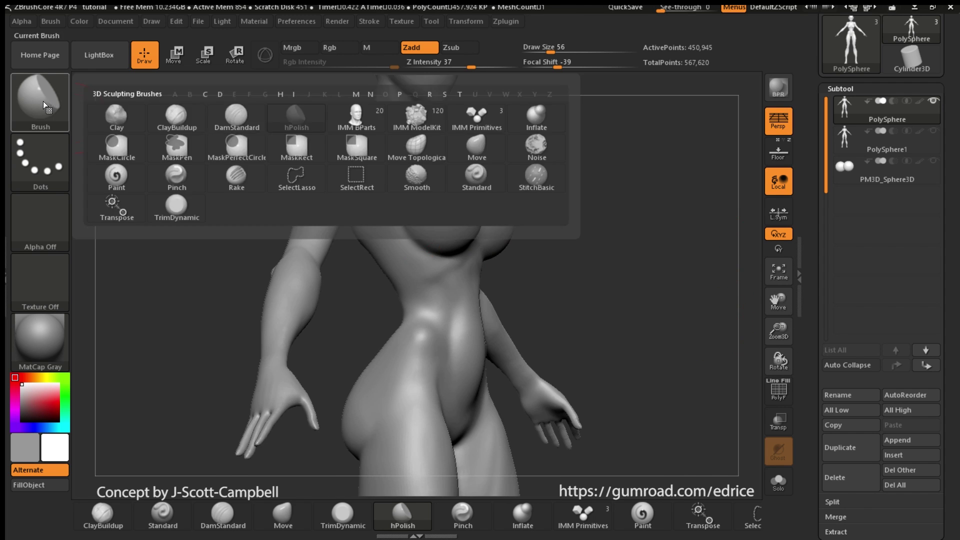
pyautogui.press('c')
pyautogui.press('b')
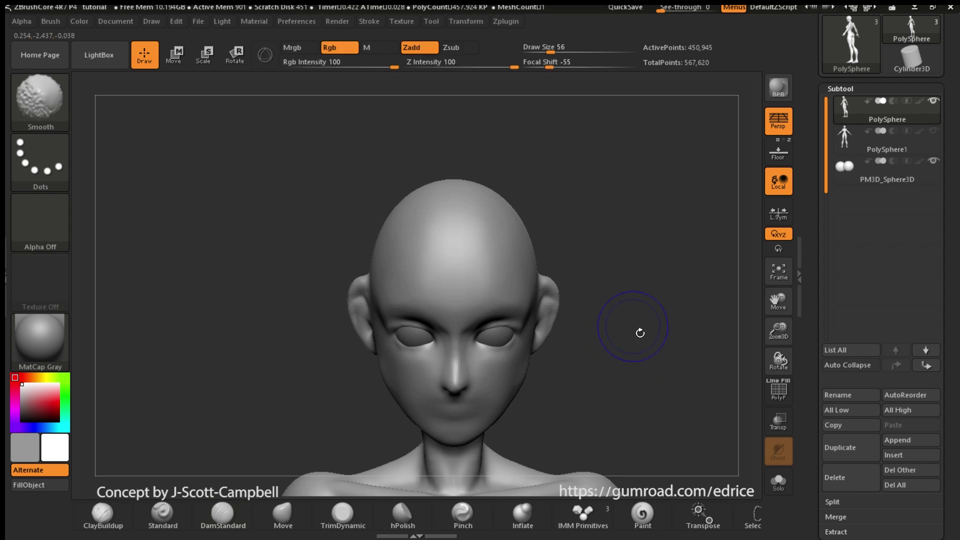
pyautogui.click(778, 273)
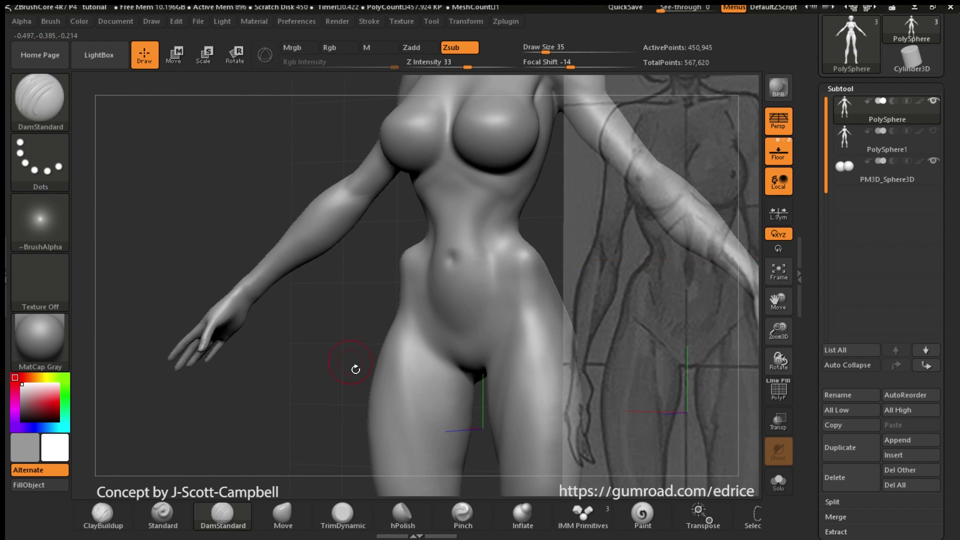
pyautogui.moveTo(780, 362); pyautogui.dragTo(796, 366)
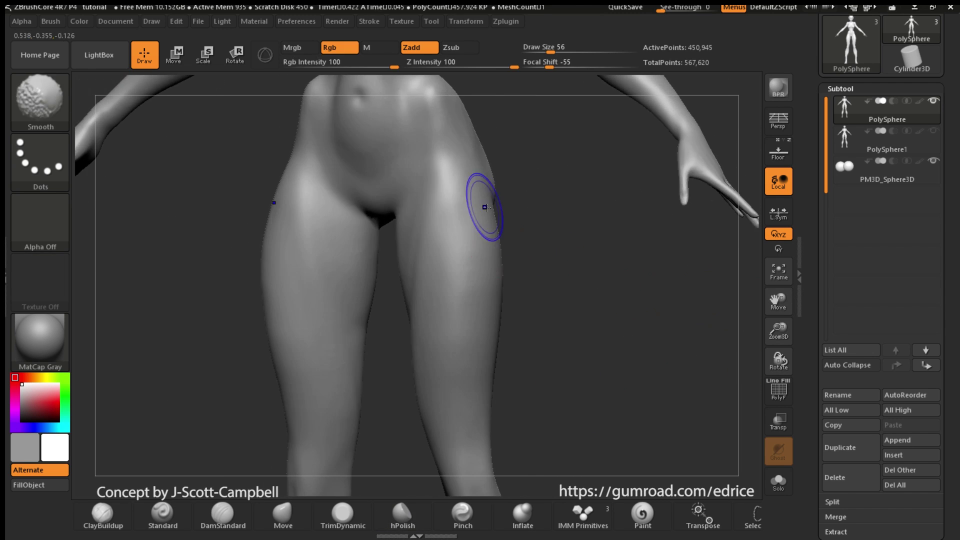
pyautogui.click(778, 272)
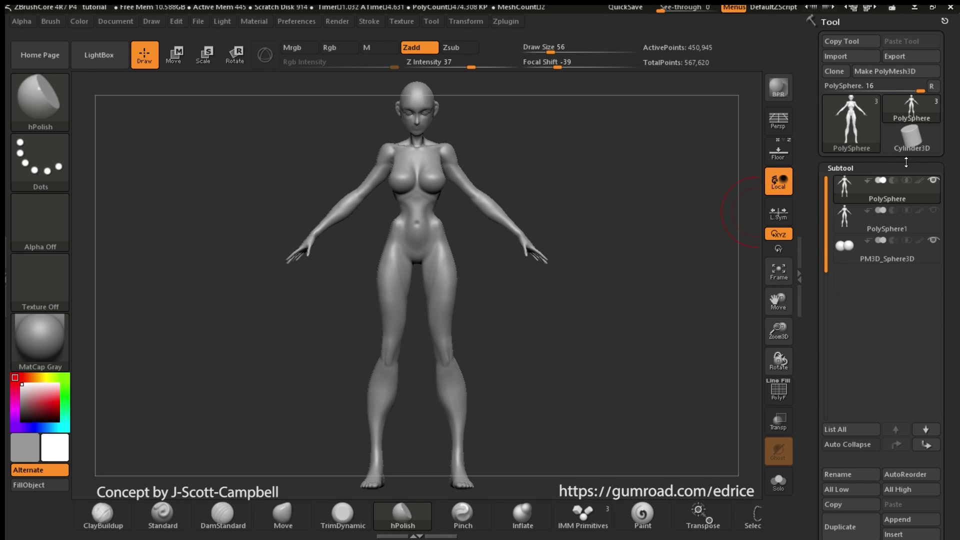
# Load the Basemesh model as a separate tool and display its polyframe.
pyautogui.click(911, 139)
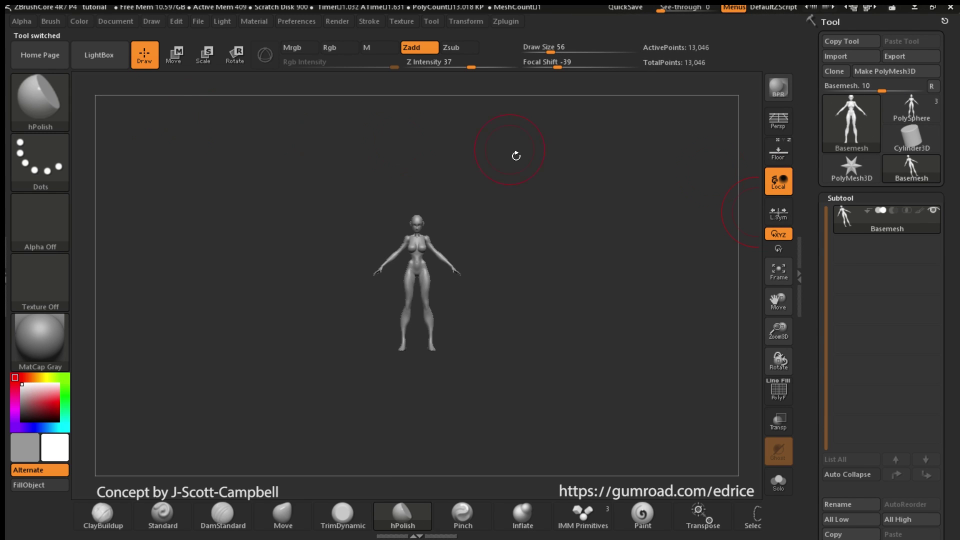
pyautogui.click(778, 273)
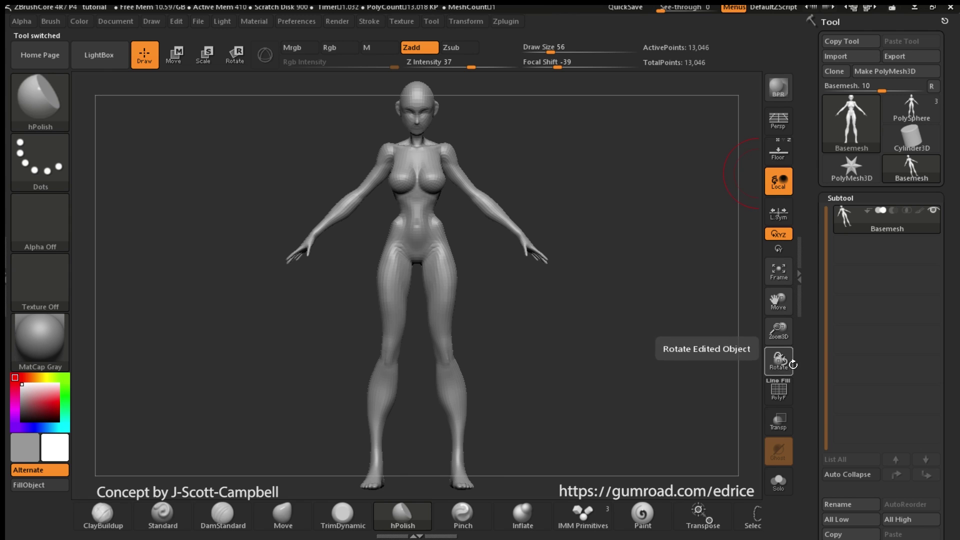
pyautogui.click(787, 393)
pyautogui.moveTo(703, 390)
pyautogui.mouseDown()
pyautogui.moveTo(663, 389)
pyautogui.moveTo(735, 385)
pyautogui.moveTo(703, 386)
pyautogui.mouseUp()
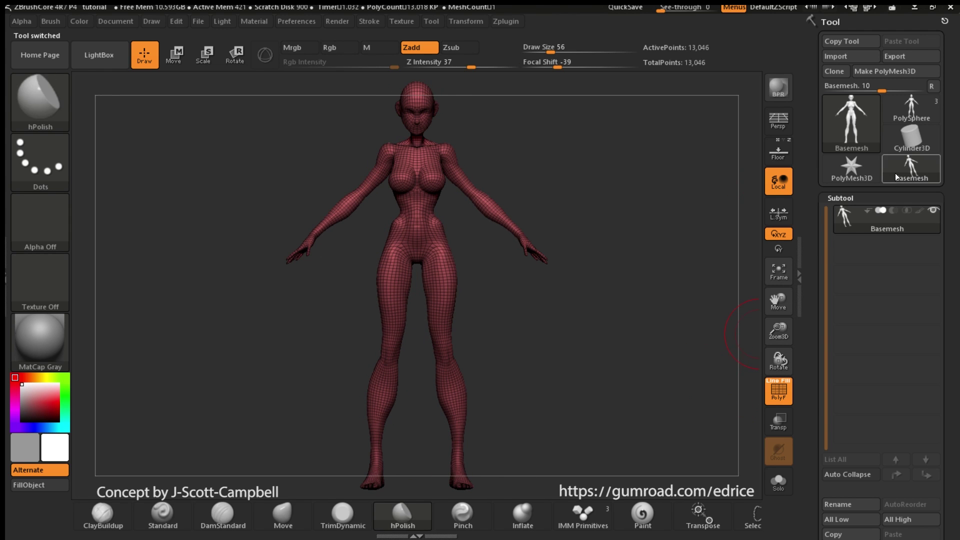
# Return to the PolySphere sculpt and append the Basemesh to it as a subtool.
pyautogui.click(913, 110)
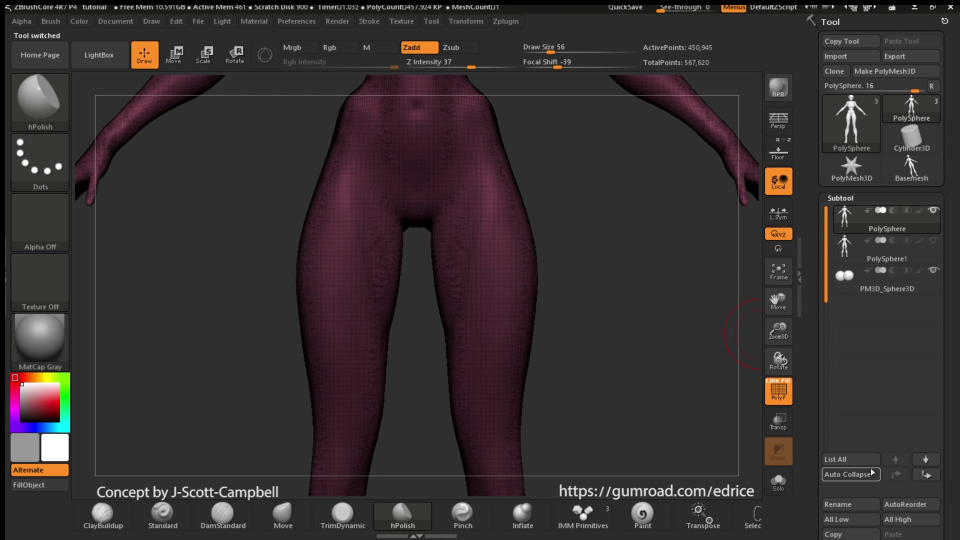
pyautogui.click(779, 272)
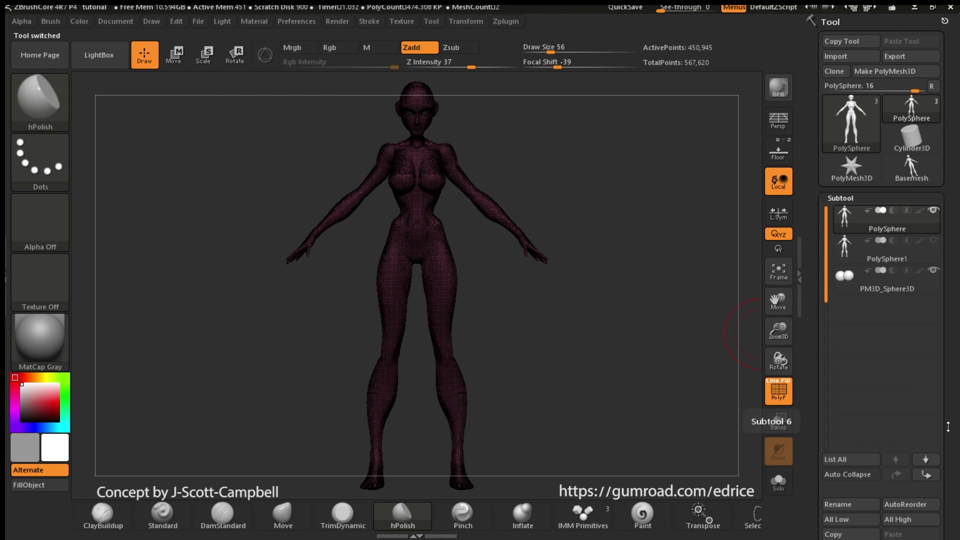
pyautogui.moveTo(948, 427); pyautogui.dragTo(949, 298)
pyautogui.click(898, 421)
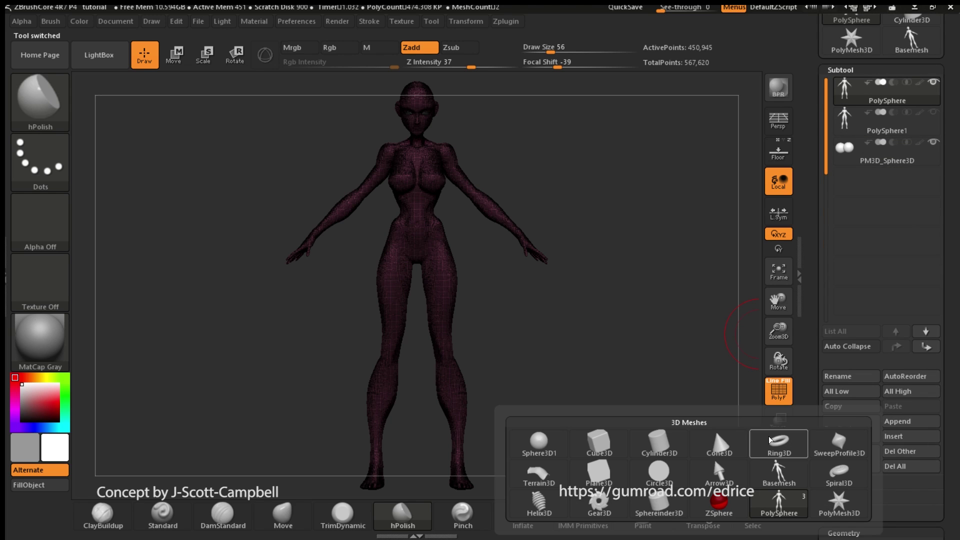
pyautogui.click(784, 479)
pyautogui.moveTo(865, 190)
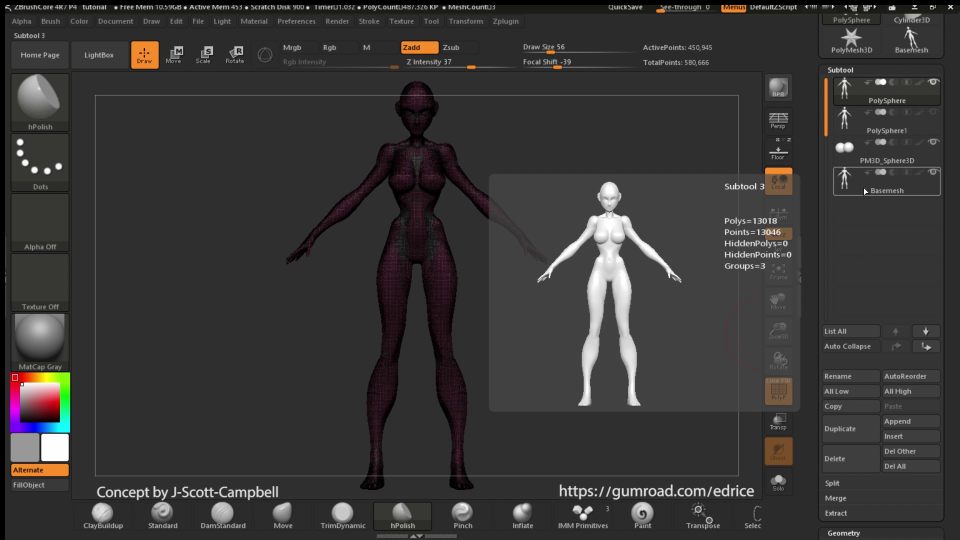
# Make the Basemesh the active subtool with the polyframe off, and hide the PolySphere sculpt.
pyautogui.click(855, 188)
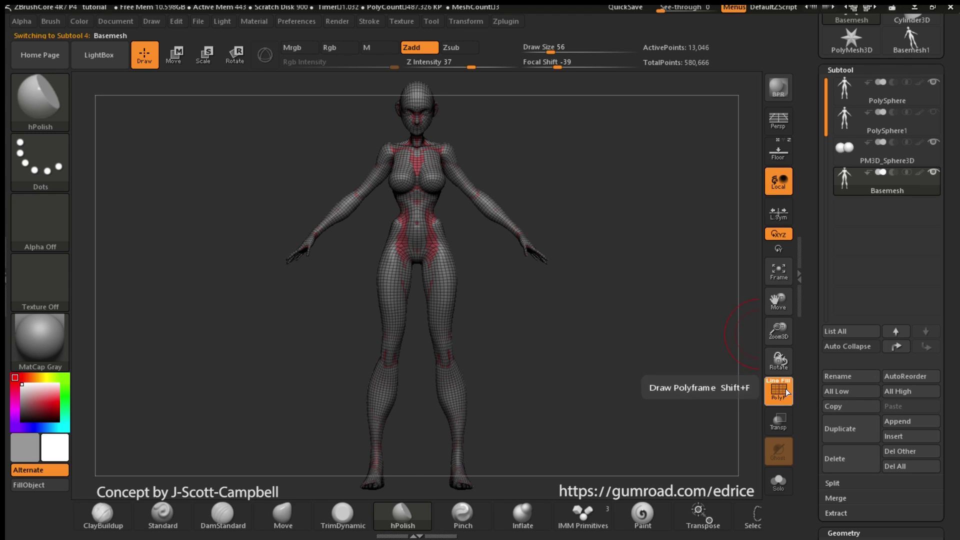
pyautogui.click(785, 389)
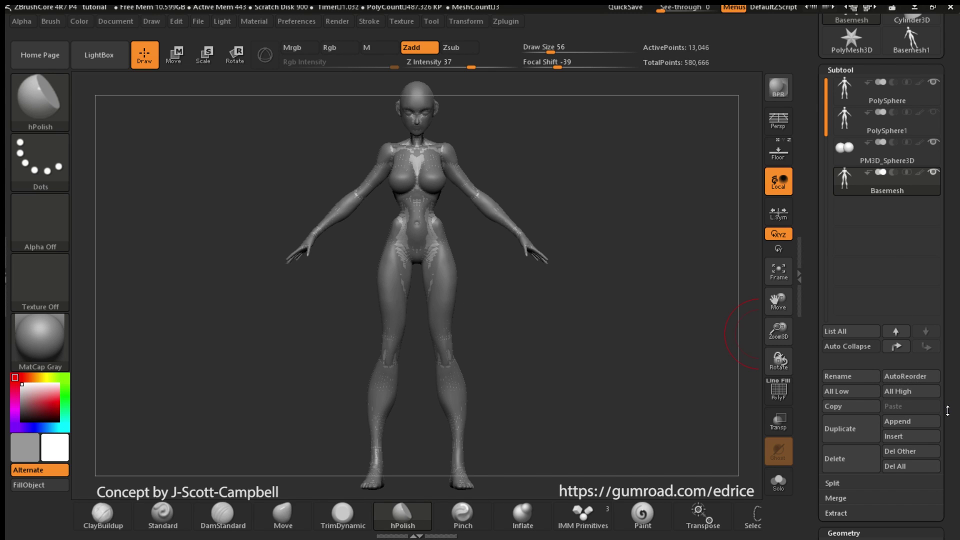
pyautogui.moveTo(948, 411); pyautogui.dragTo(943, 441)
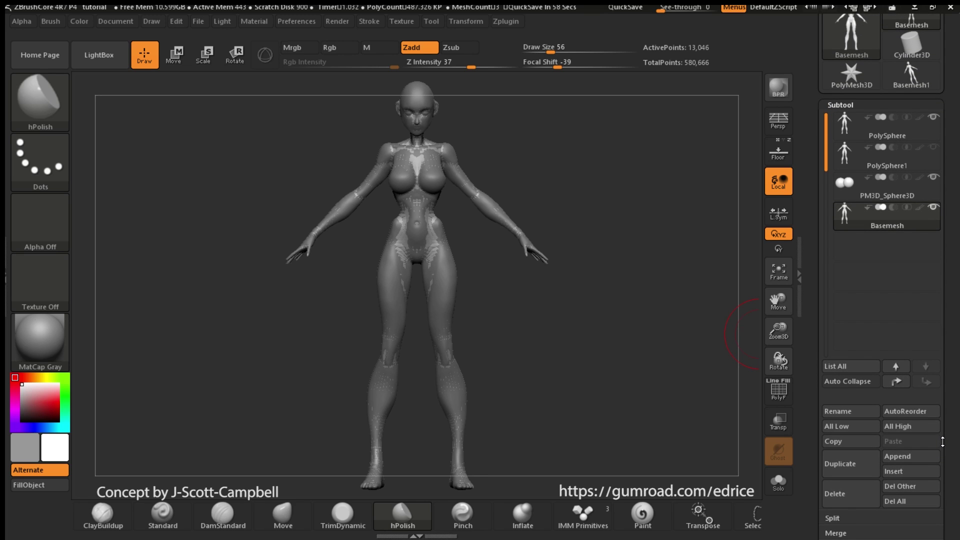
pyautogui.moveTo(943, 441); pyautogui.dragTo(939, 464)
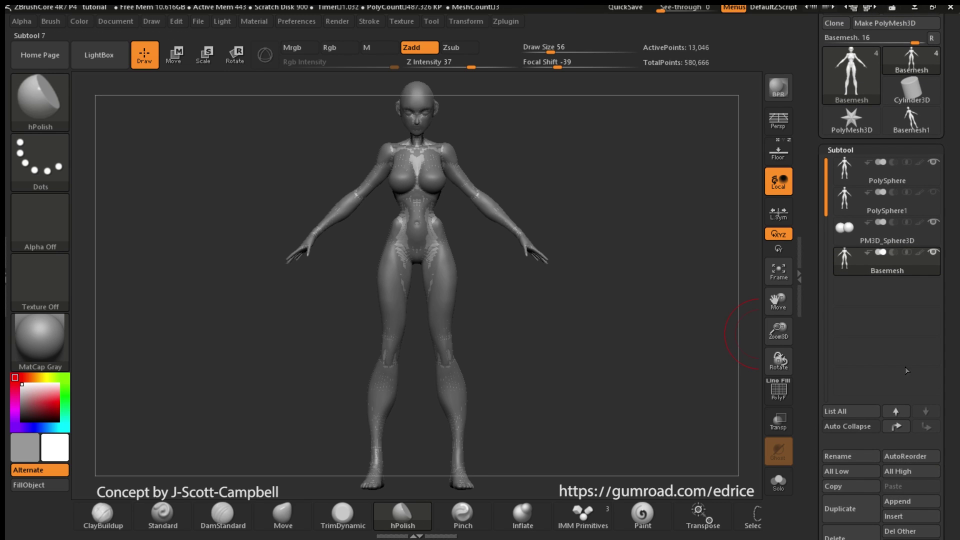
pyautogui.click(932, 165)
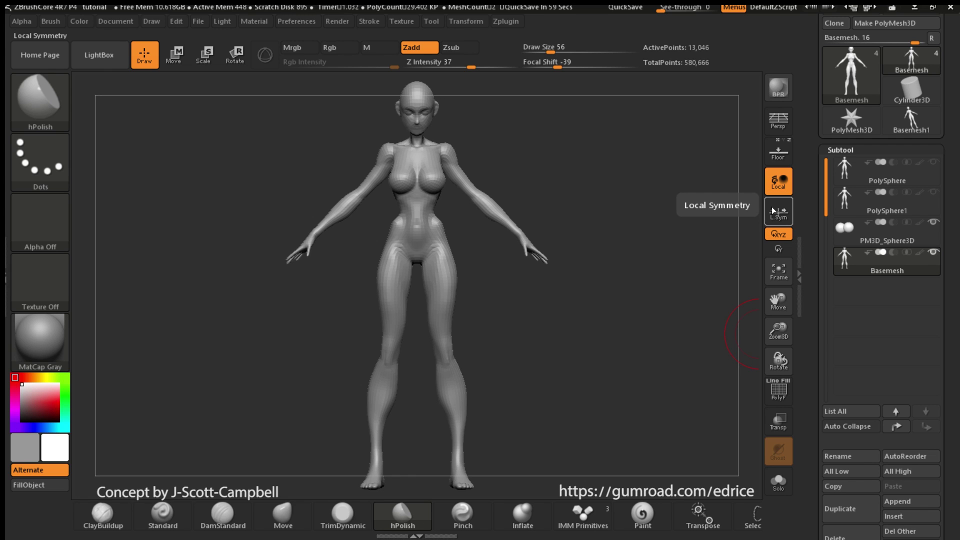
# Subdivide the Basemesh subtool by one level.
pyautogui.moveTo(587, 347); pyautogui.dragTo(643, 323)
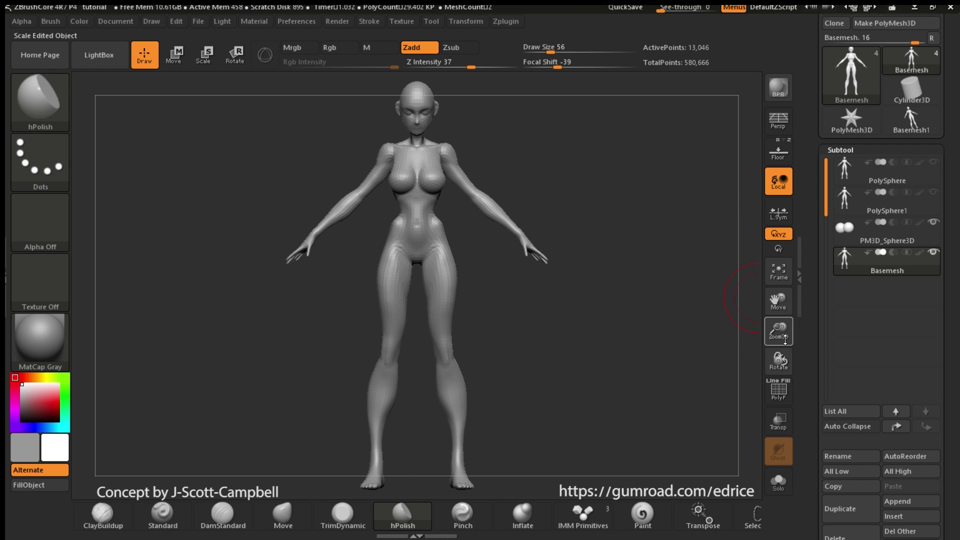
pyautogui.moveTo(782, 334); pyautogui.dragTo(796, 379)
pyautogui.moveTo(783, 304); pyautogui.dragTo(786, 410)
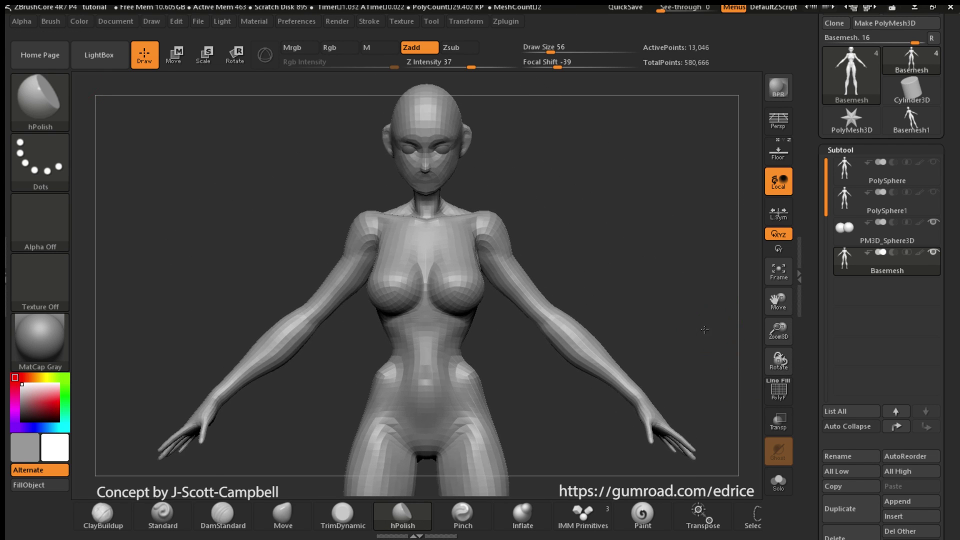
pyautogui.moveTo(716, 305); pyautogui.dragTo(671, 330)
pyautogui.keyDown('shift'); pyautogui.moveTo(550, 328); pyautogui.dragTo(622, 295); pyautogui.keyUp('shift')
pyautogui.hotkey('ctrl', 'd')
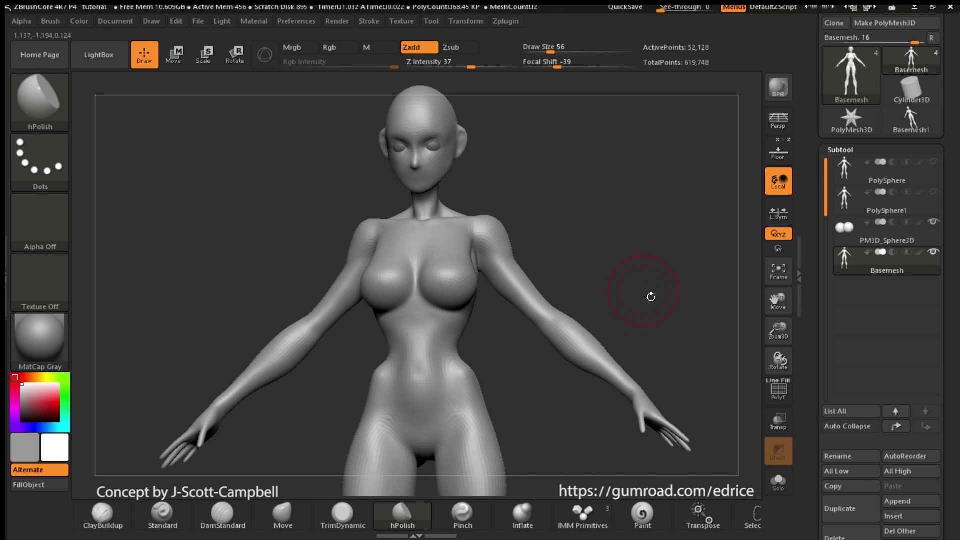